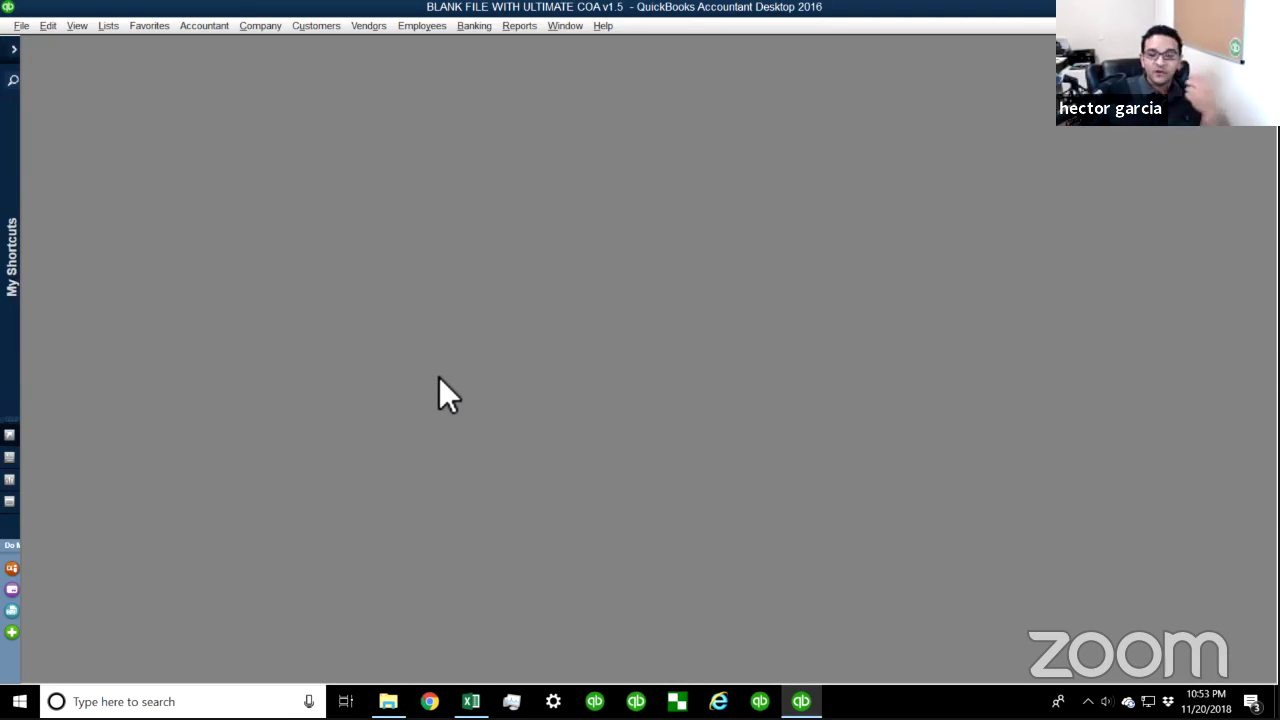
- Open the chart of accounts of the blank company file
left_click(108, 25)
left_click(117, 43)
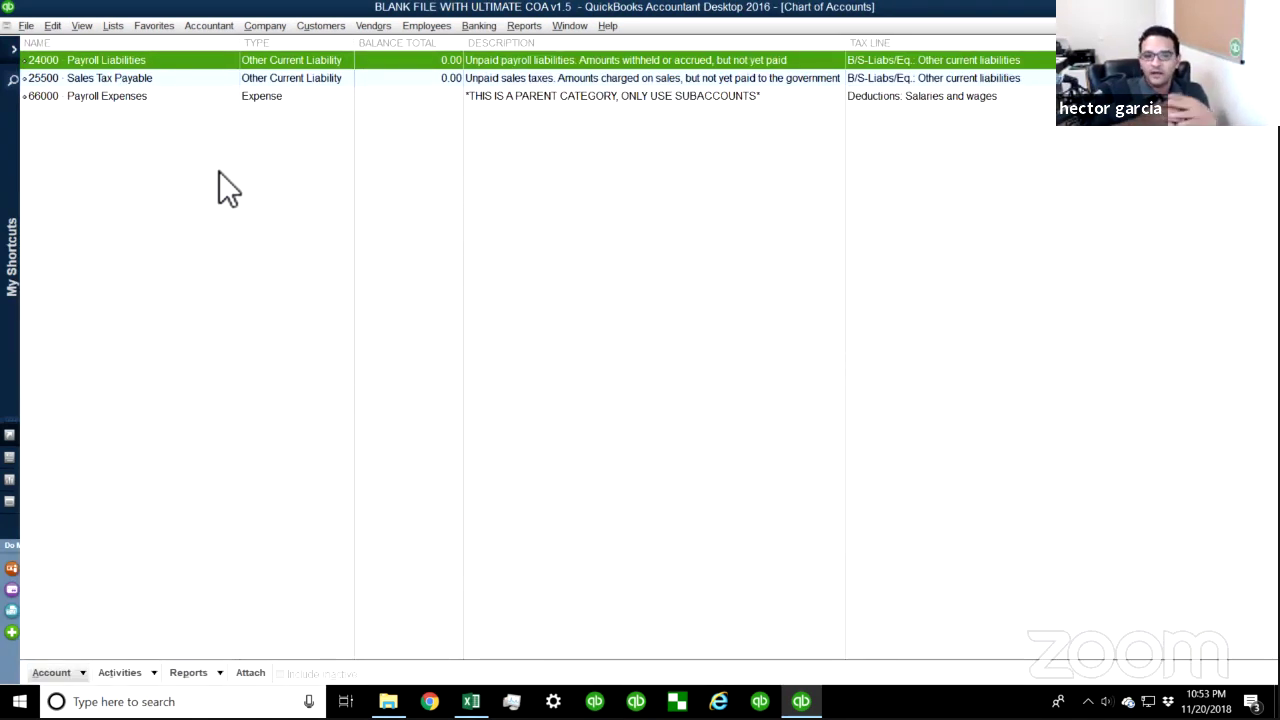
left_click(329, 23)
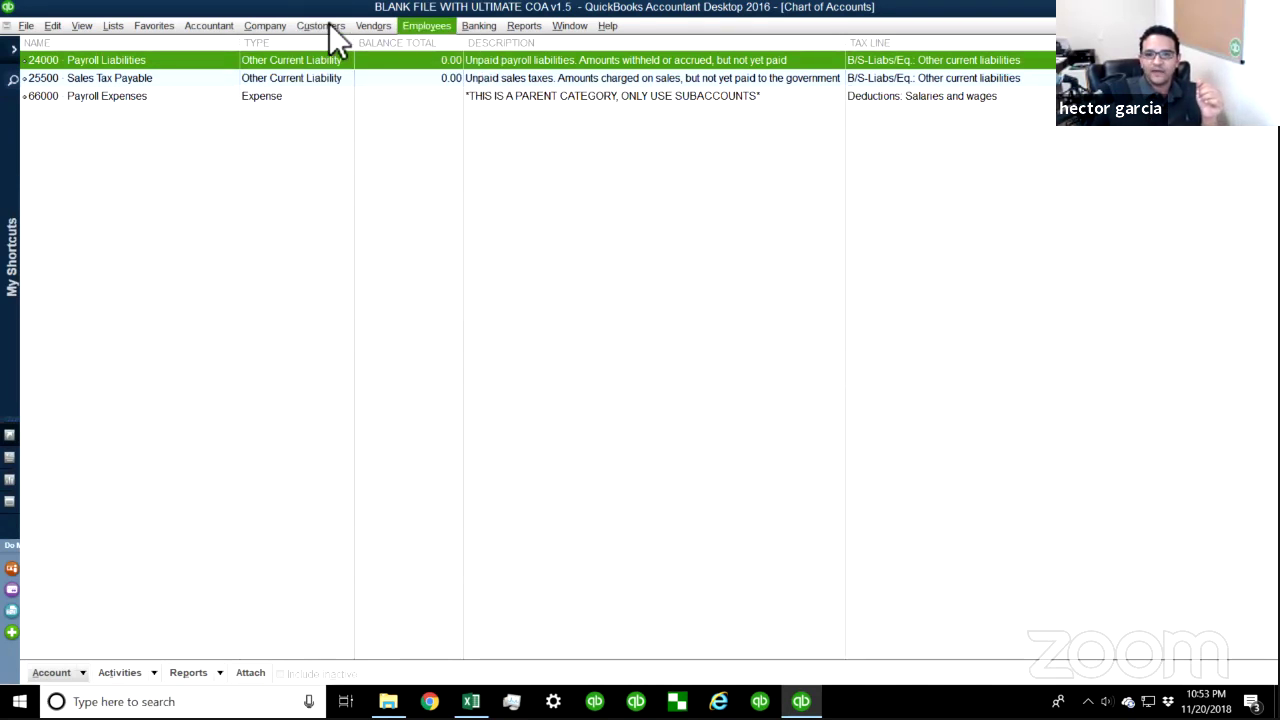
key("Right")
key("Right")
key("Down")
key("Down")
key("Down")
key("Down")
key("Down")
key("Down")
key("Right")
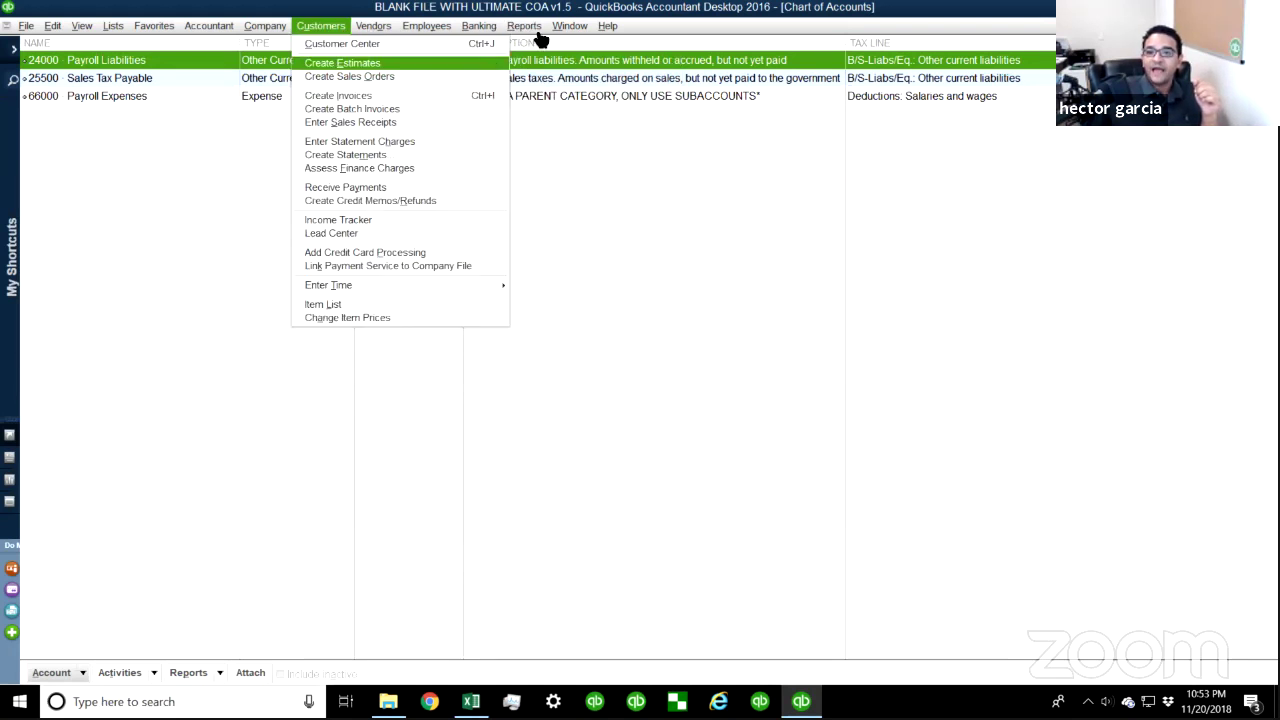
- View the company's Profit & Loss report and close it to return to the chart of accounts
mouse_move(387, 27)
key("Right")
key("Right")
key("Right")
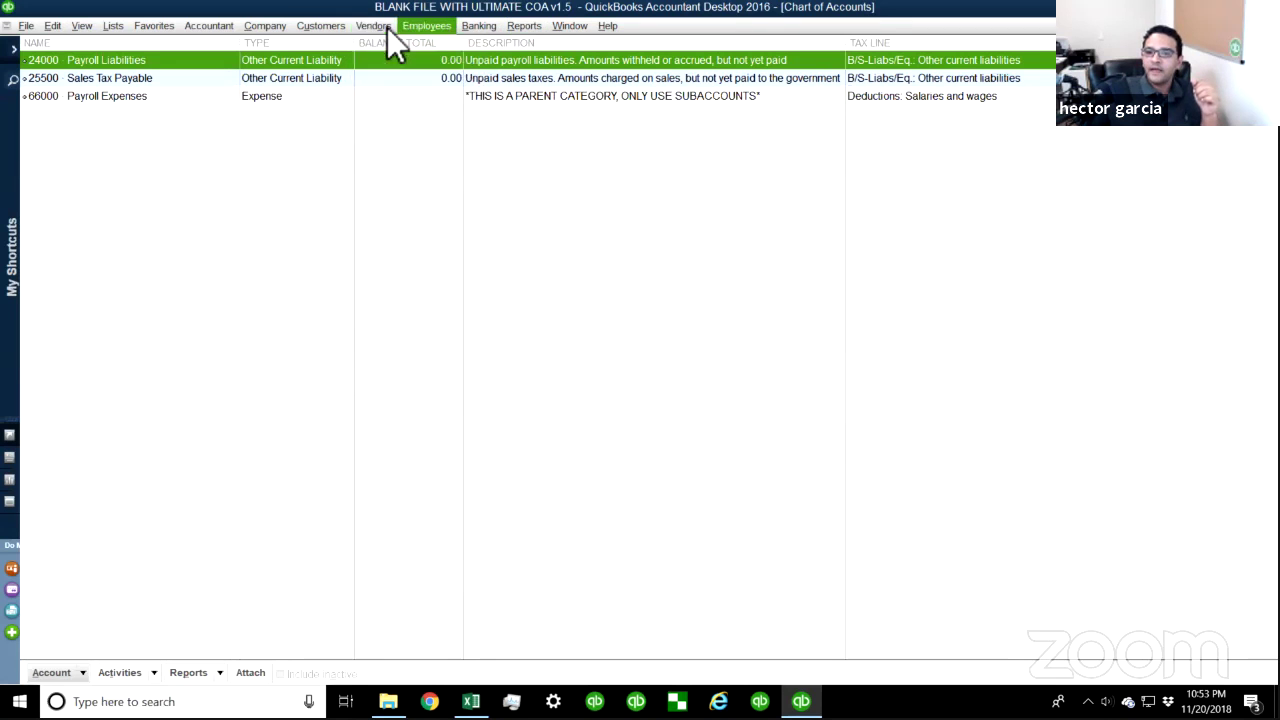
key("Right")
key("Left")
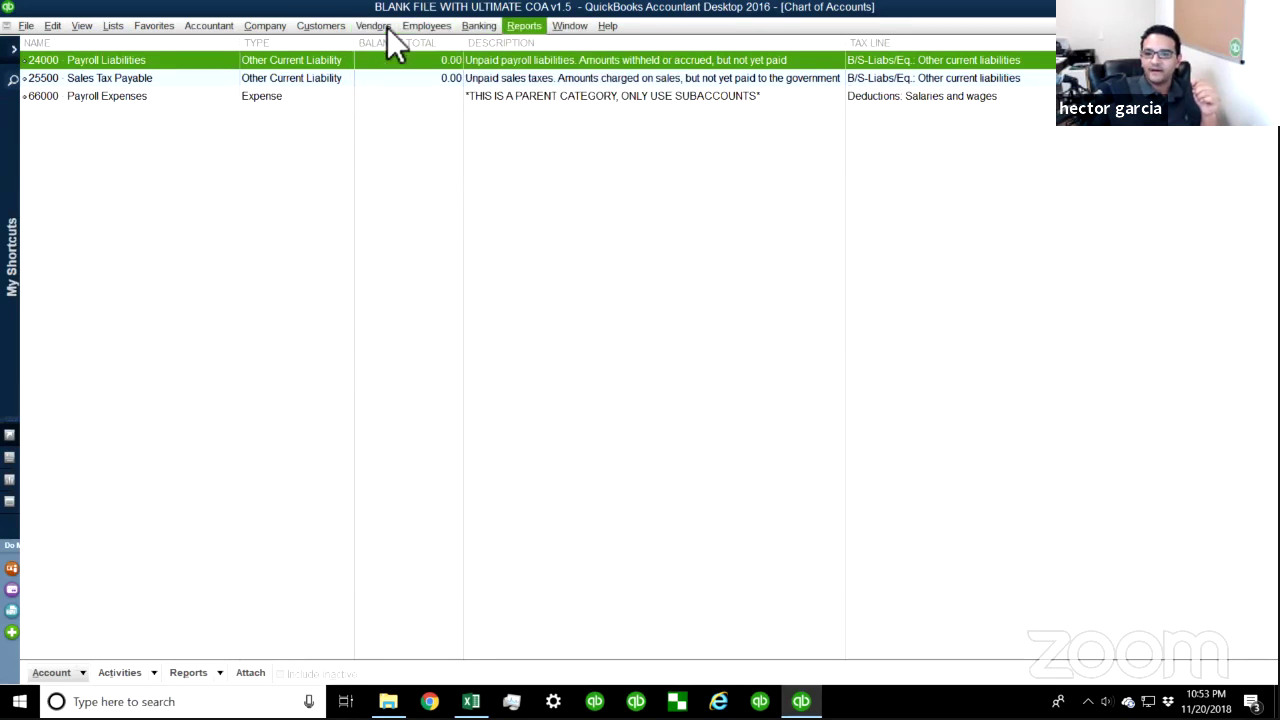
key("Down")
key("Down")
key("Down")
key("Down")
key("Down")
key("Down")
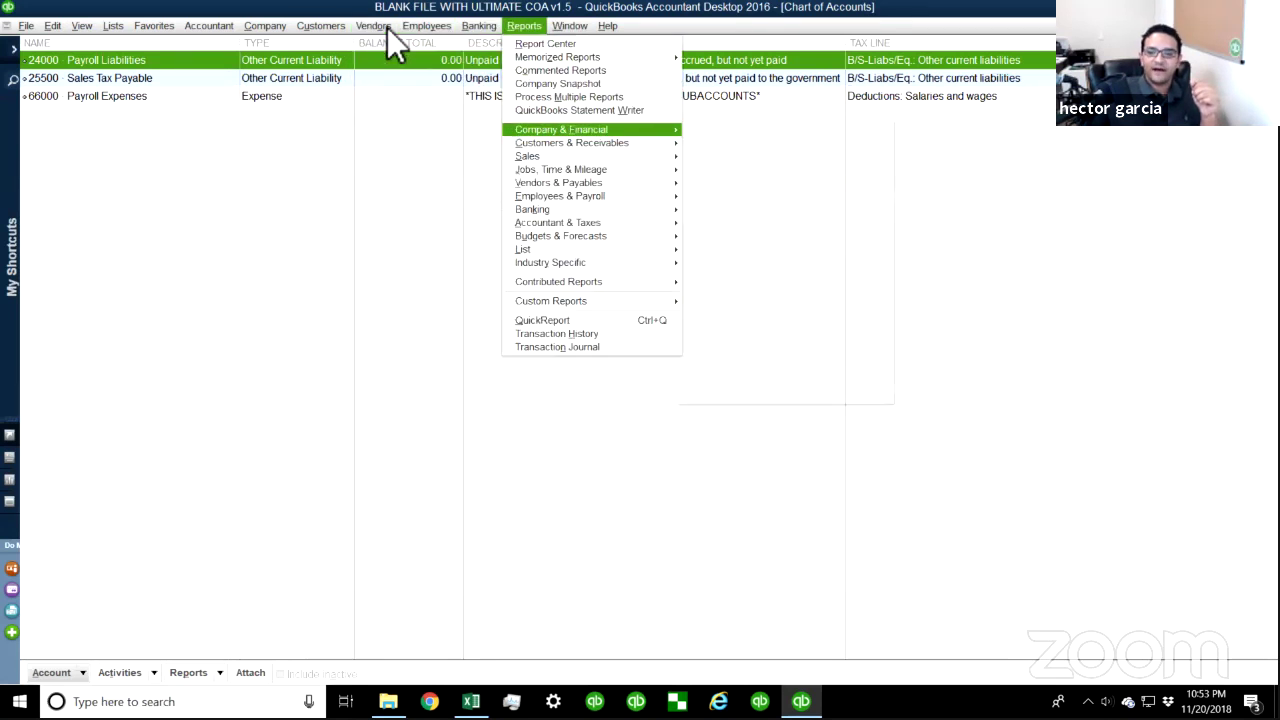
key("Right")
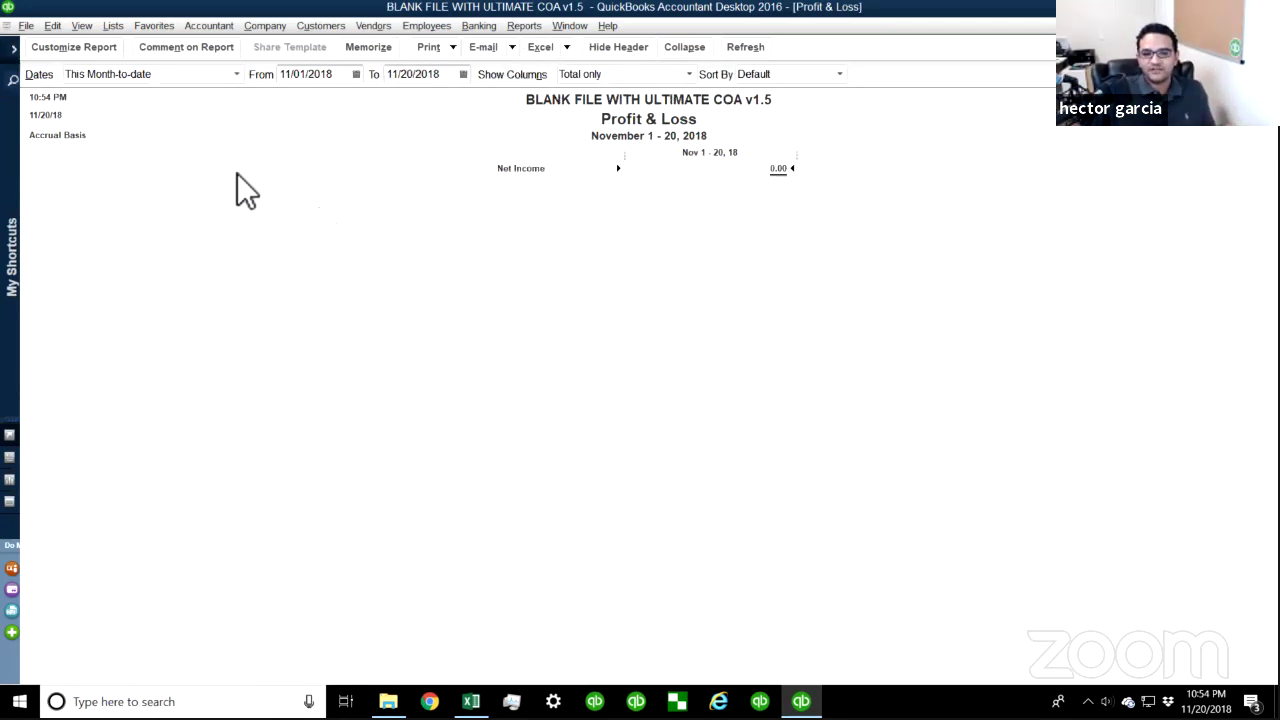
key("Escape")
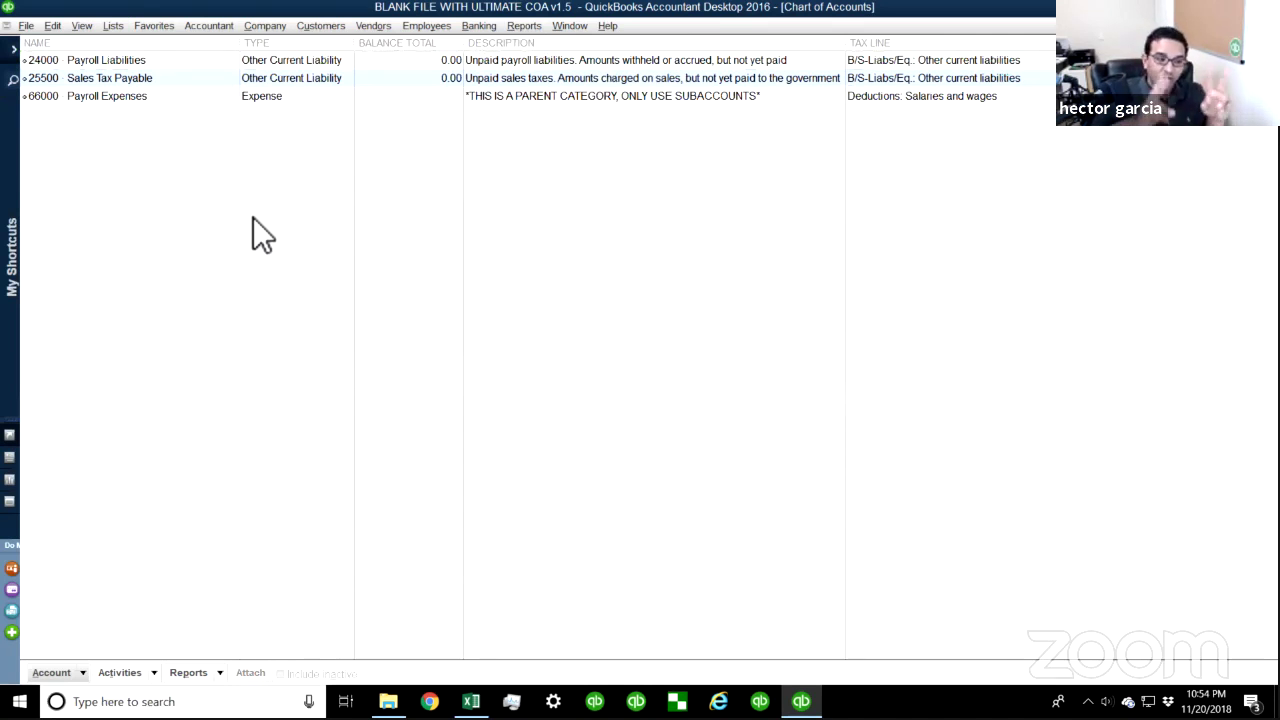
- Start an IIF file import and browse to the Production folder inside BLANK FILES on the Desktop
left_click(24, 26)
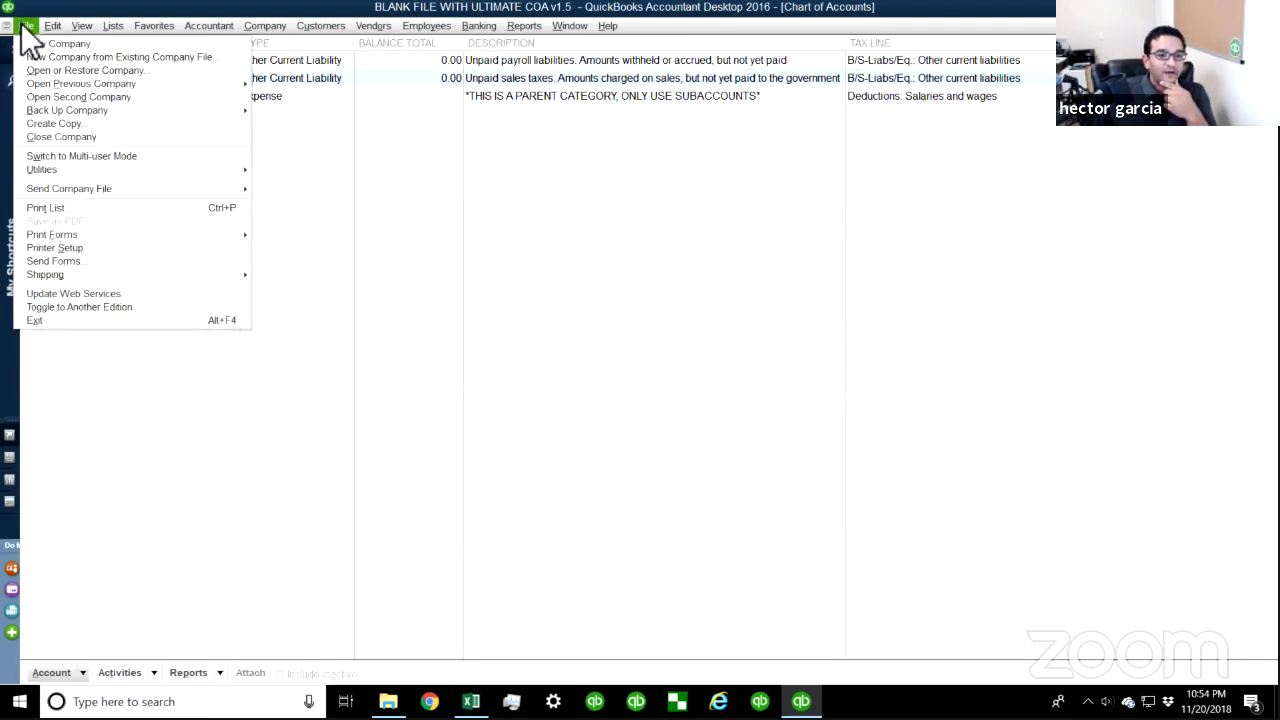
mouse_move(75, 165)
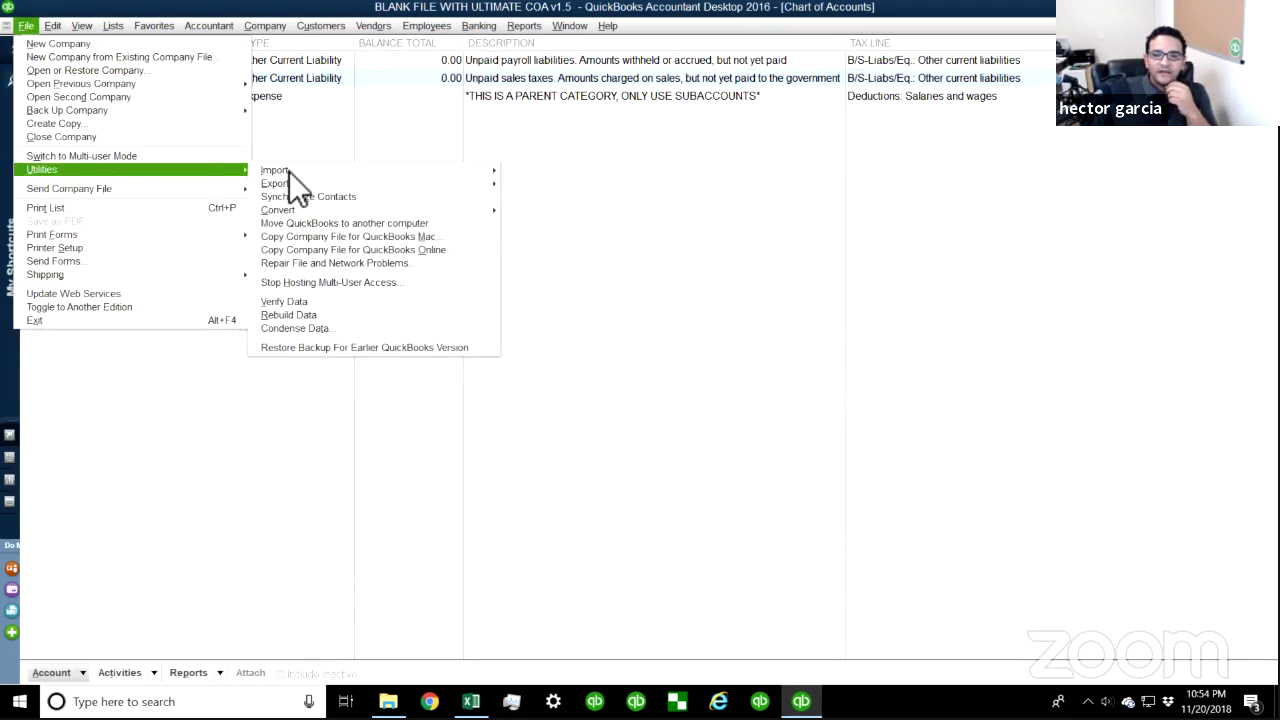
mouse_move(289, 170)
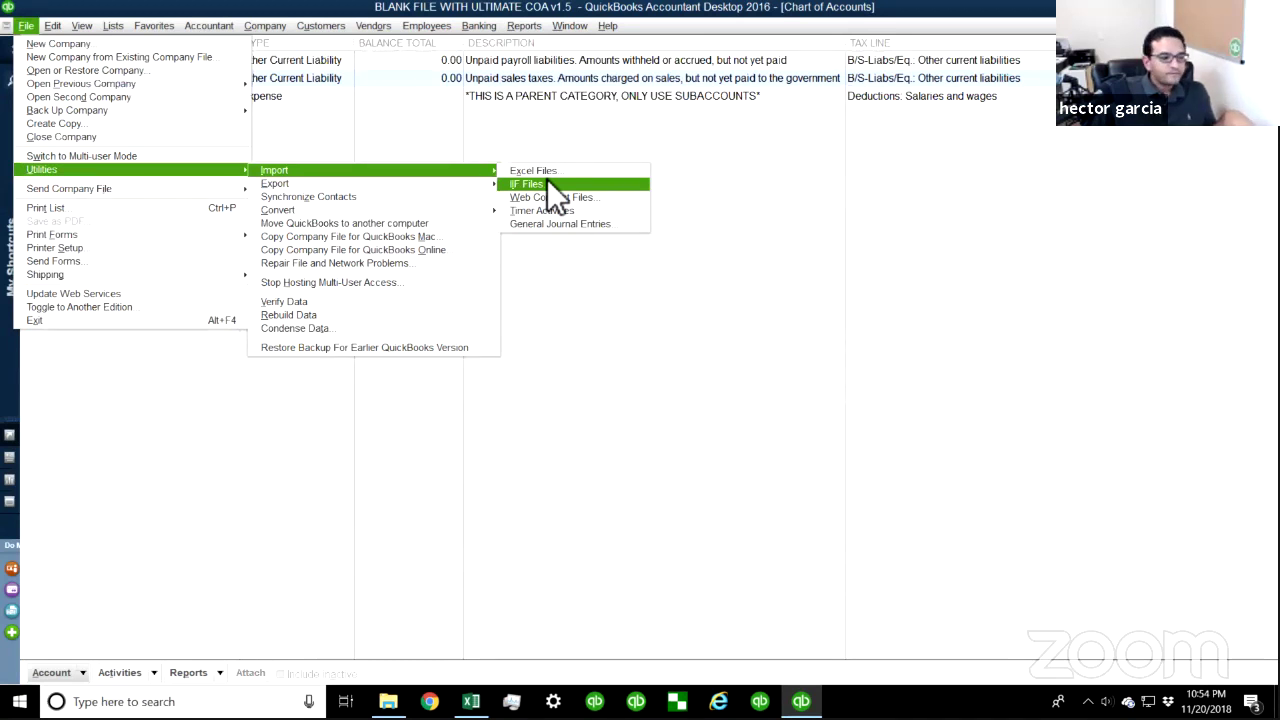
left_click(547, 181)
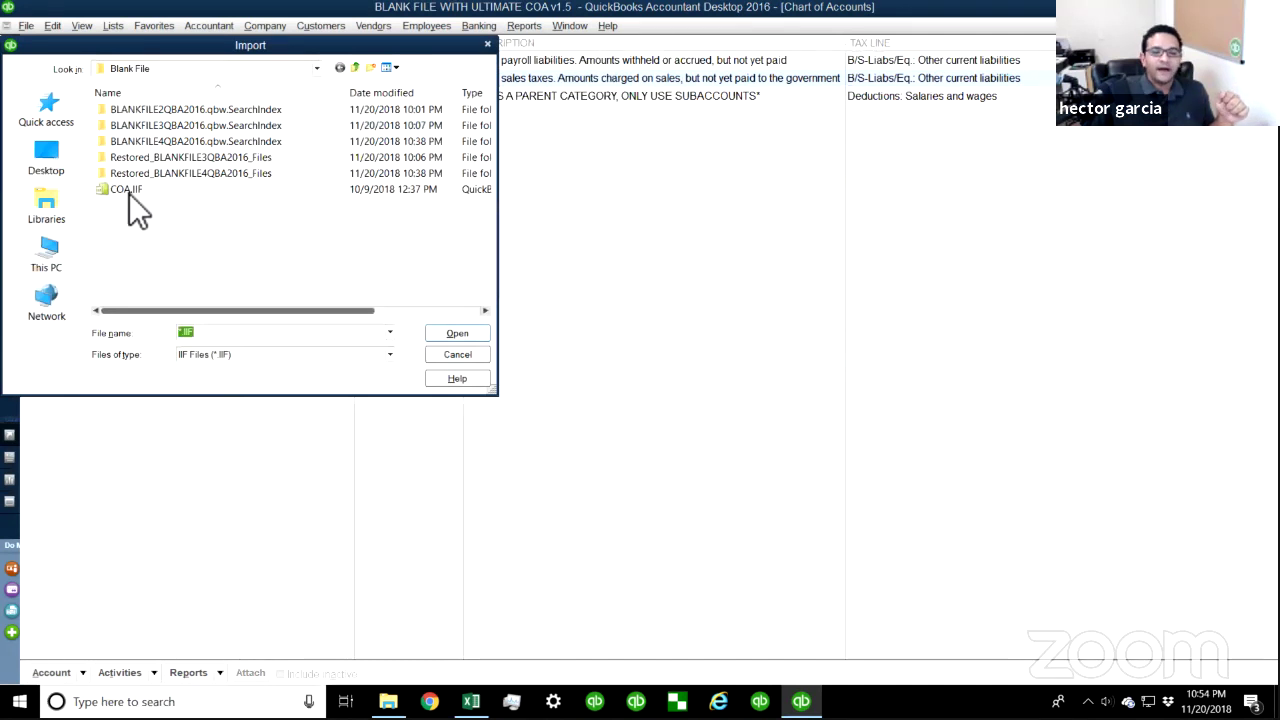
left_click(47, 158)
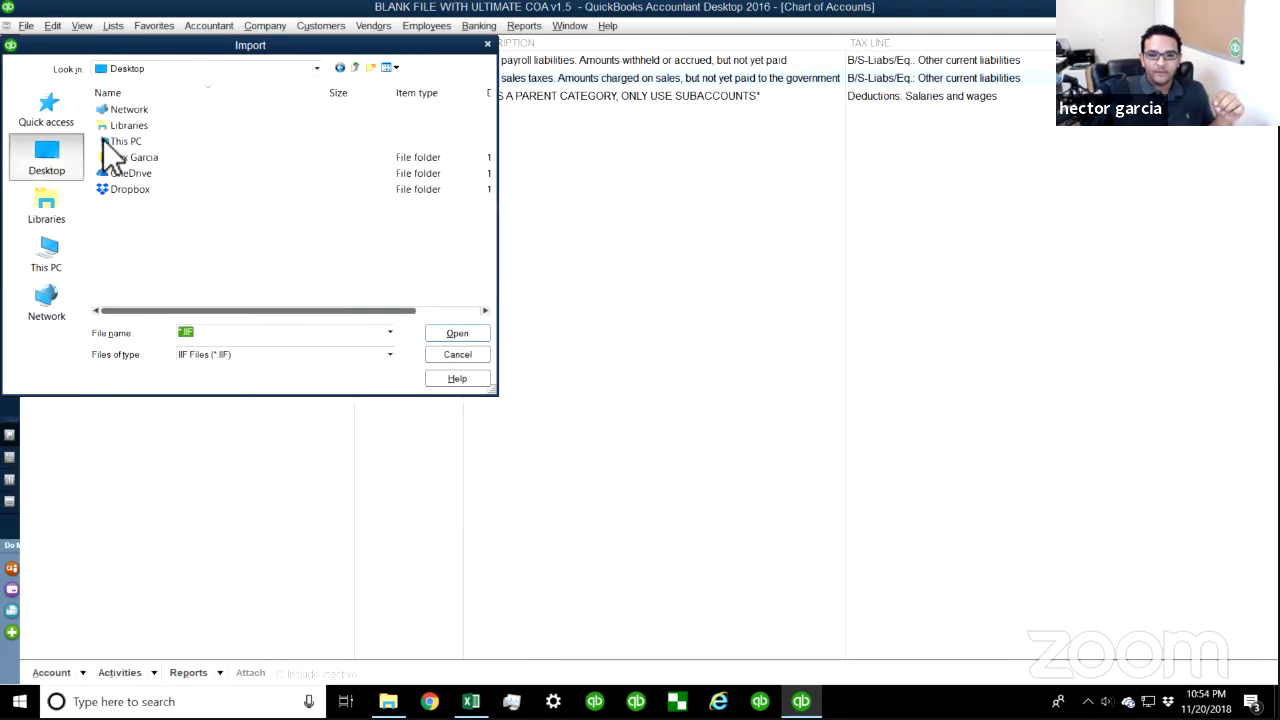
scroll(157, 169, "down", 2)
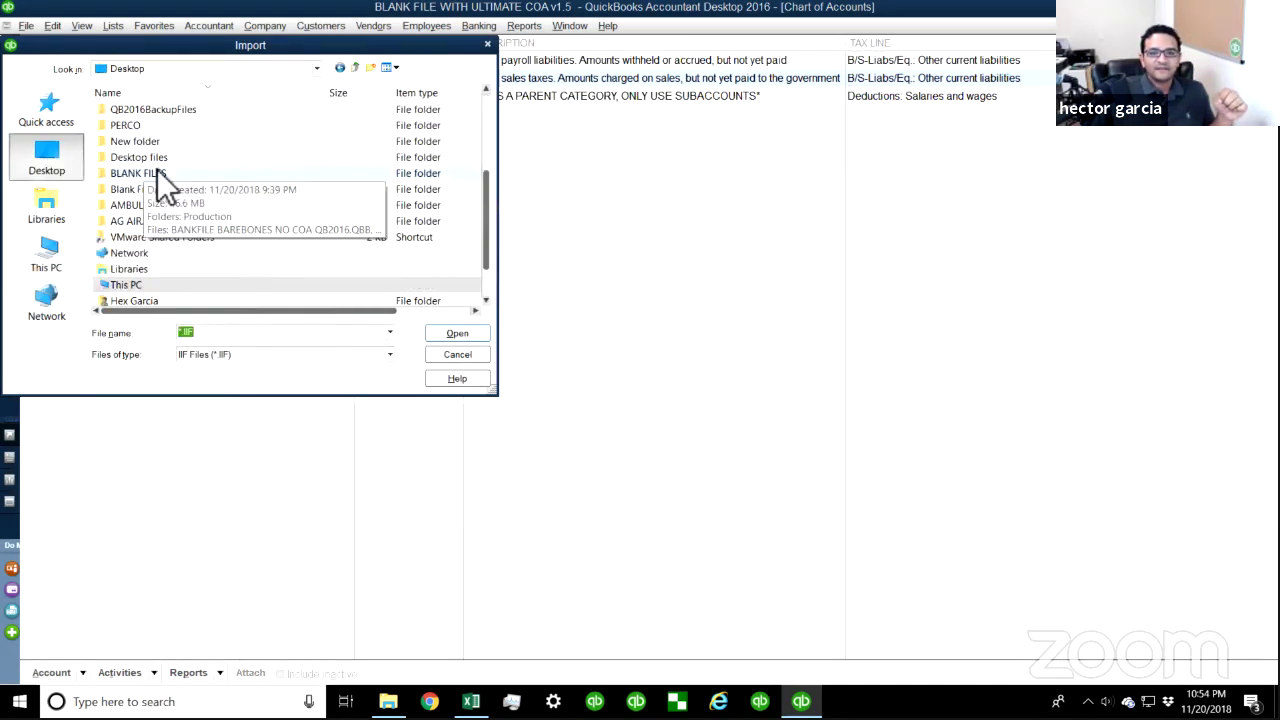
double_click(157, 172)
double_click(143, 103)
- Import the chart of accounts from ULTIMATE COA v1.5 1120S.IIF and acknowledge the completed import
left_click(140, 126)
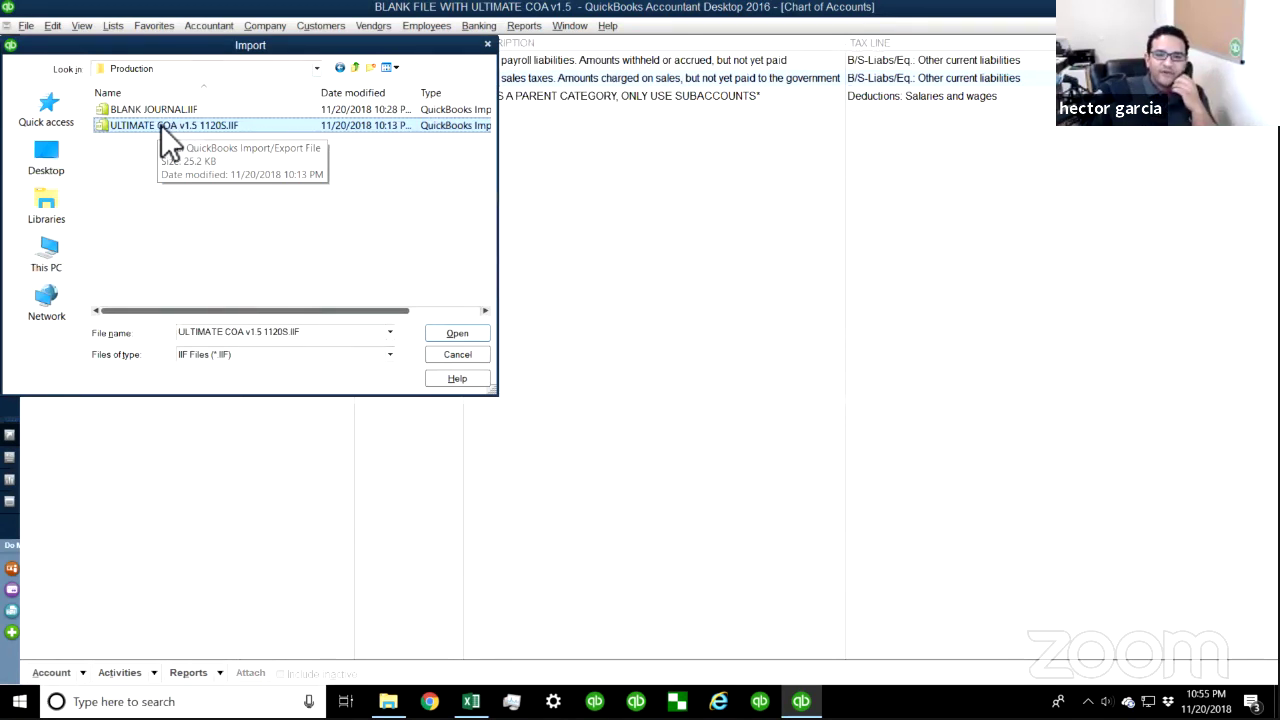
left_click(161, 125)
left_click(155, 143)
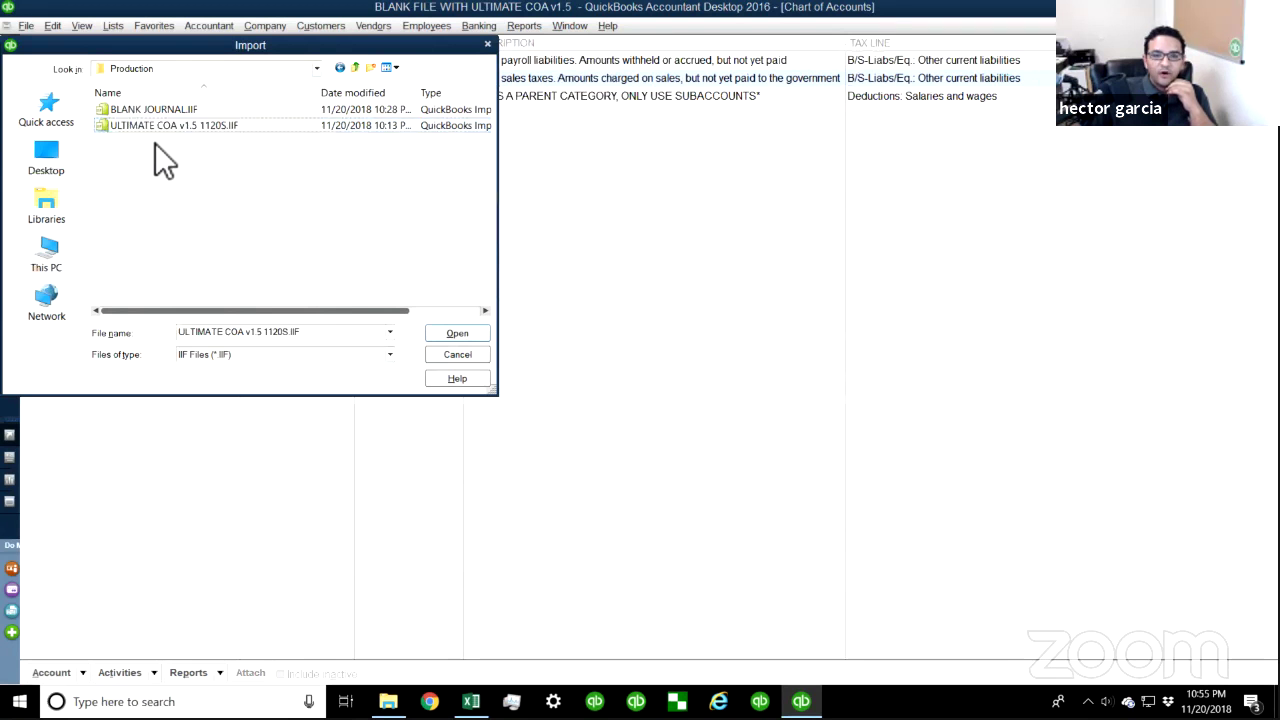
left_click(456, 334)
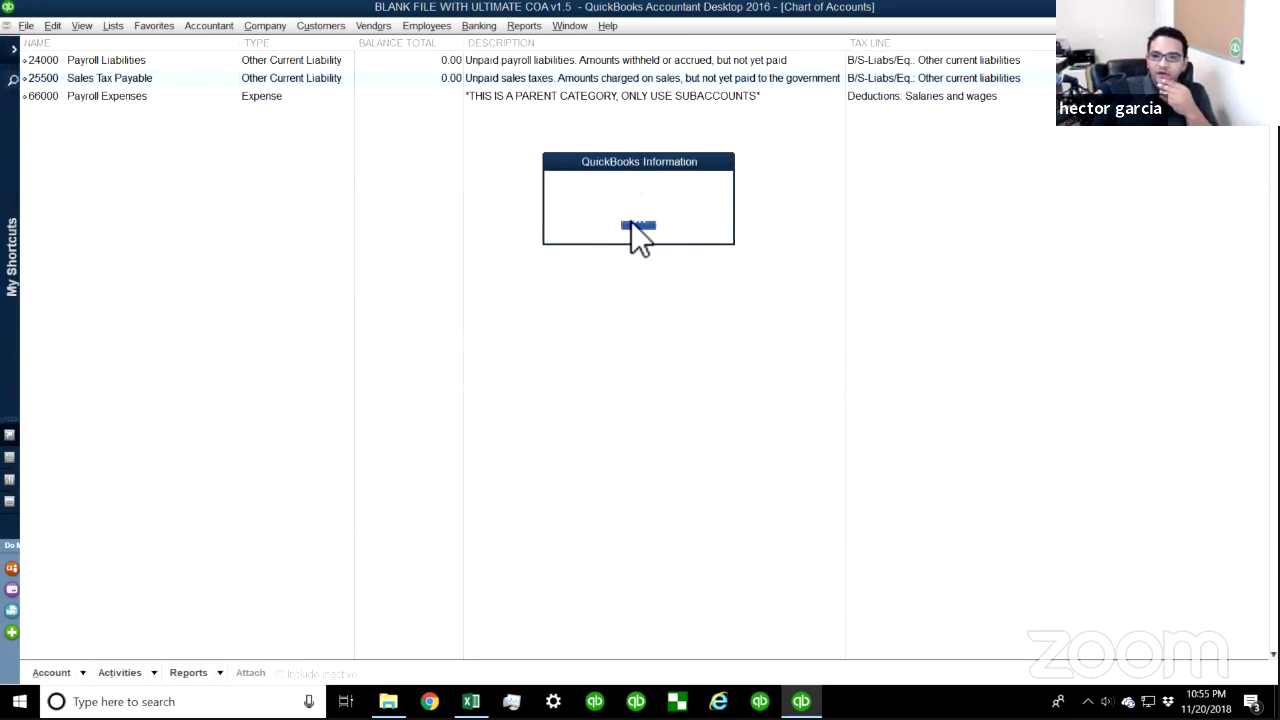
left_click(636, 238)
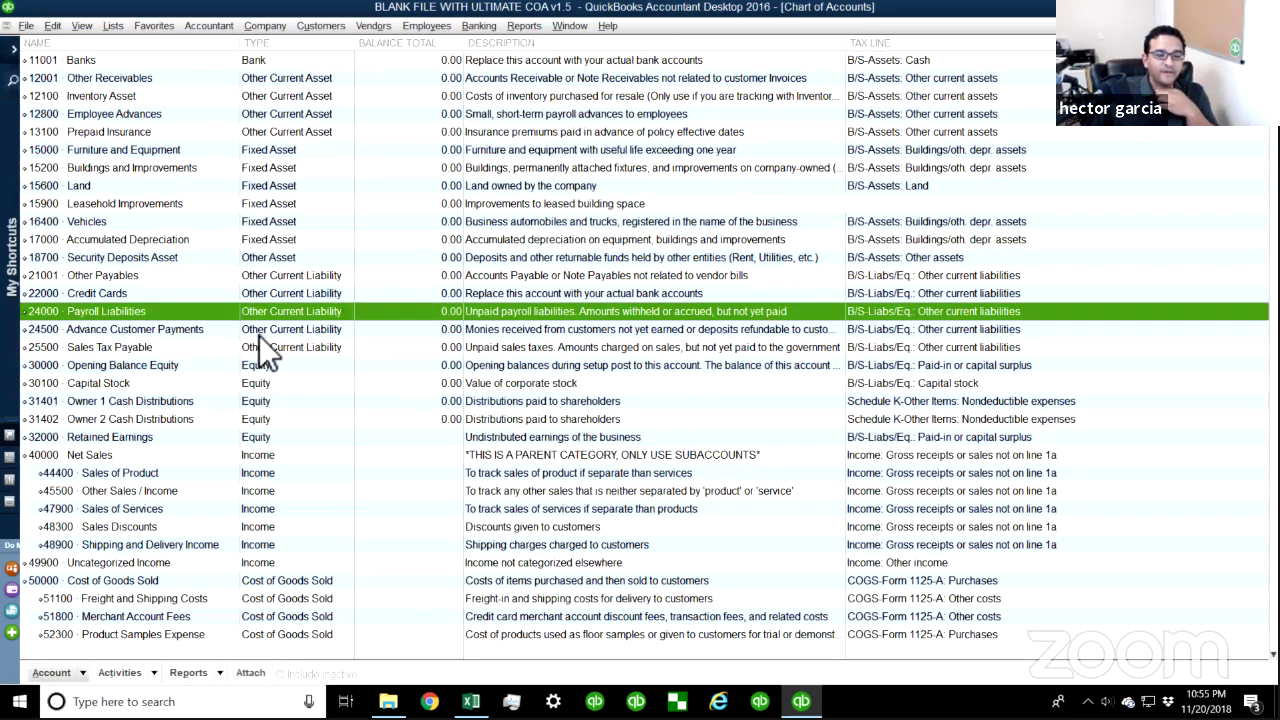
- Review the imported accounts, from the balance sheet accounts through the income and expense accounts with their tax lines
scroll(259, 335, "down", 5)
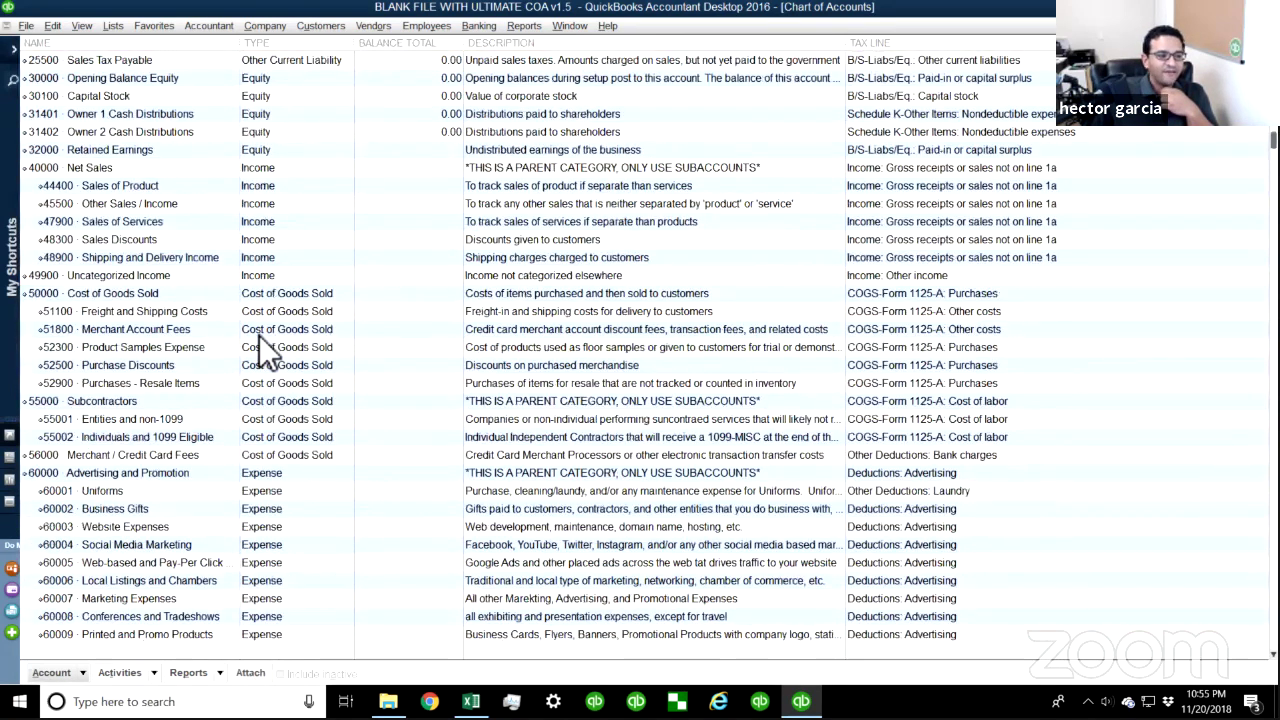
scroll(259, 335, "down", 4)
scroll(259, 335, "down", 3)
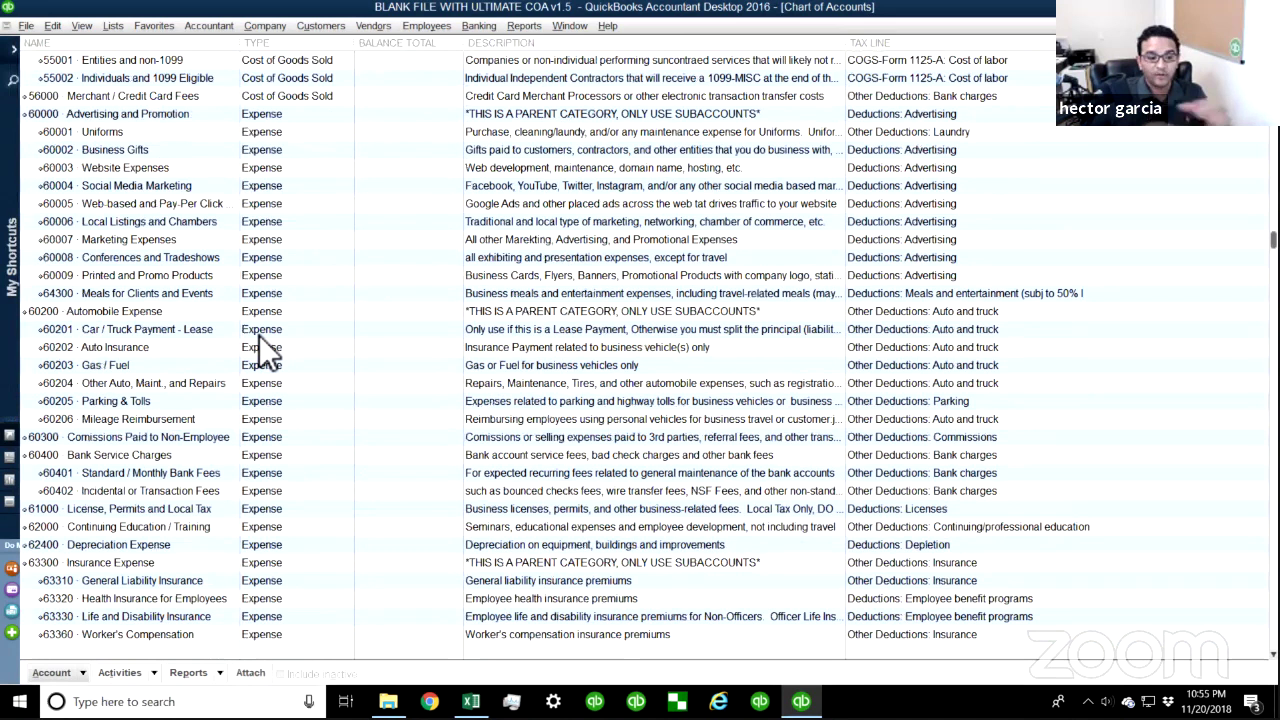
scroll(259, 335, "up", 12)
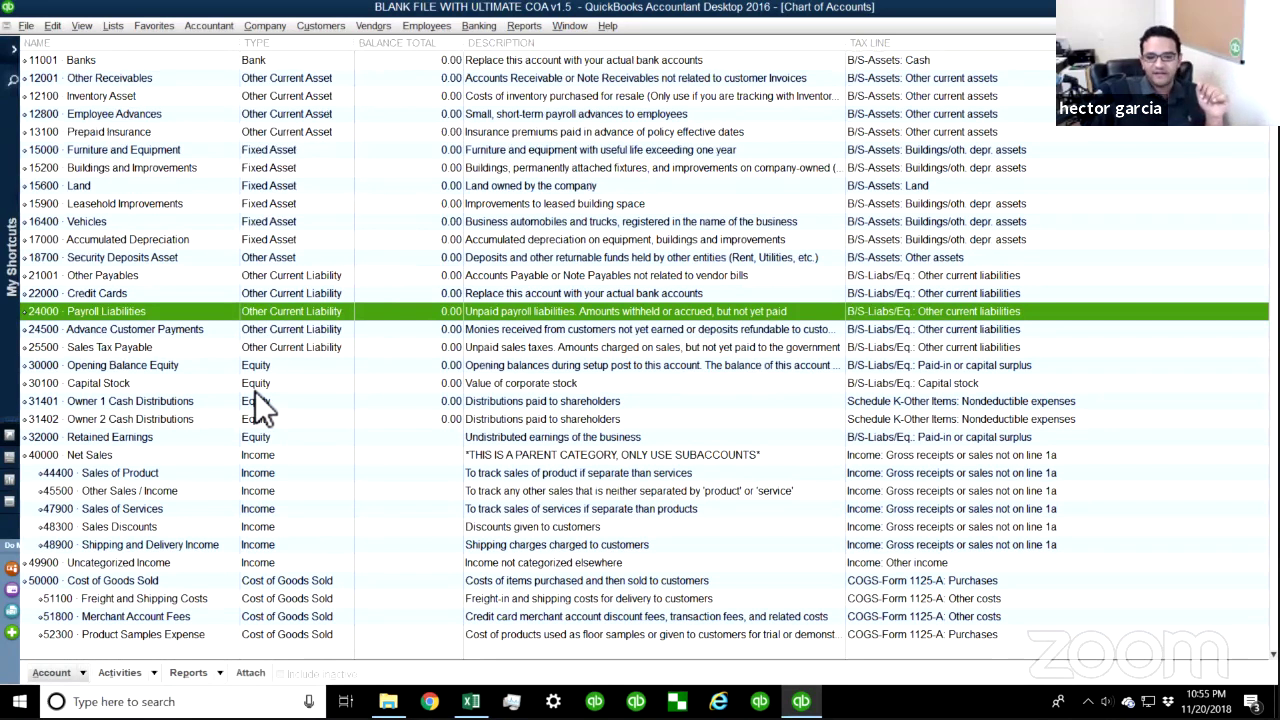
scroll(259, 405, "down", 3)
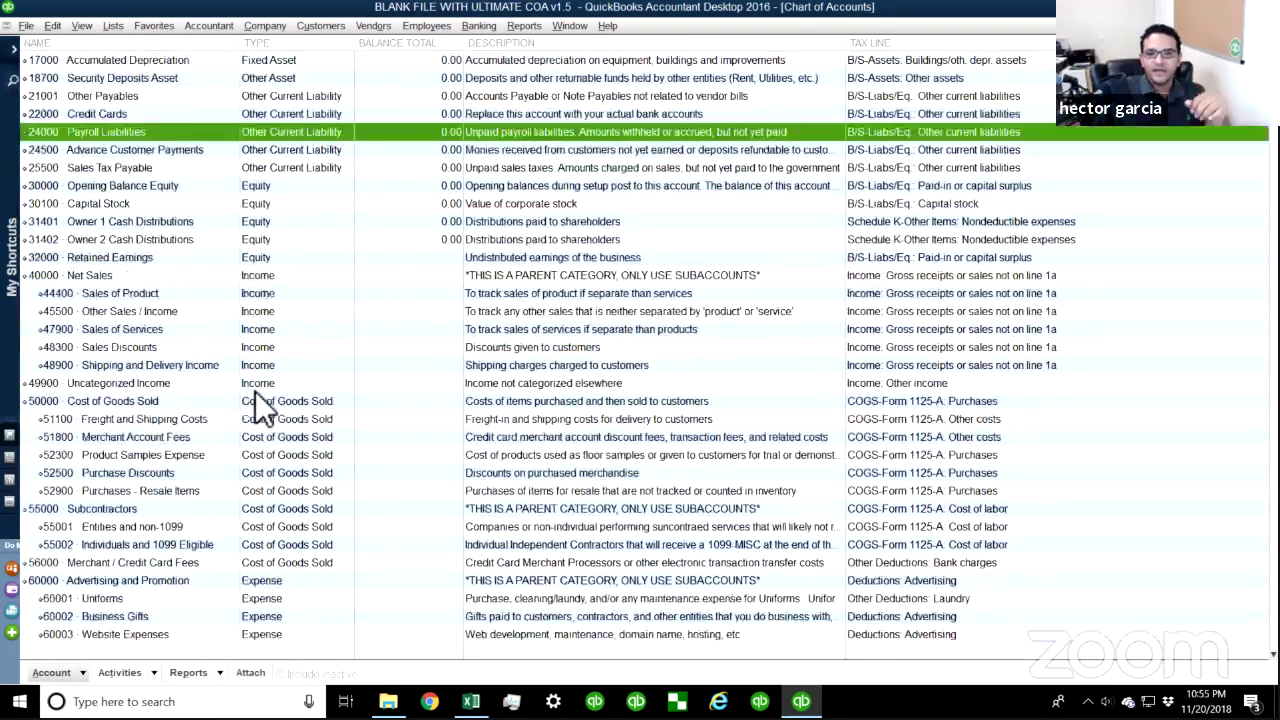
scroll(259, 405, "up", 2)
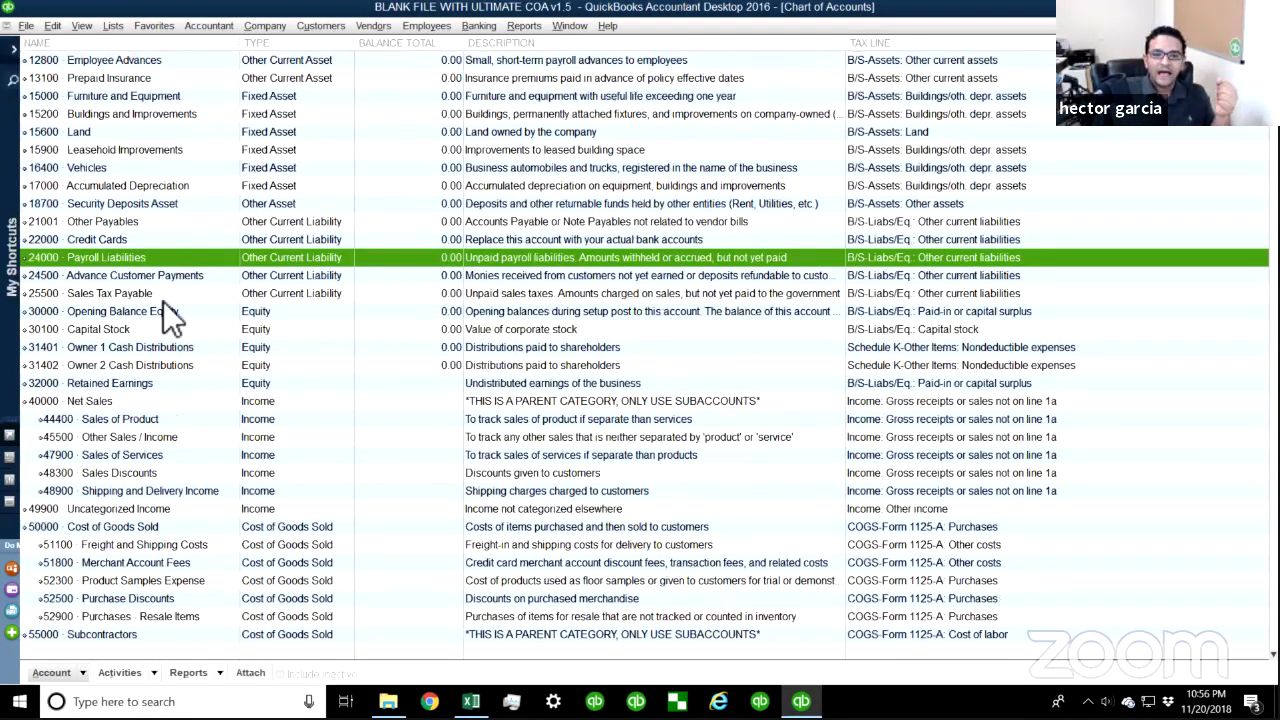
- Delete the income subaccount 45500 Other Sales / Income and confirm the deletion
left_click(137, 437)
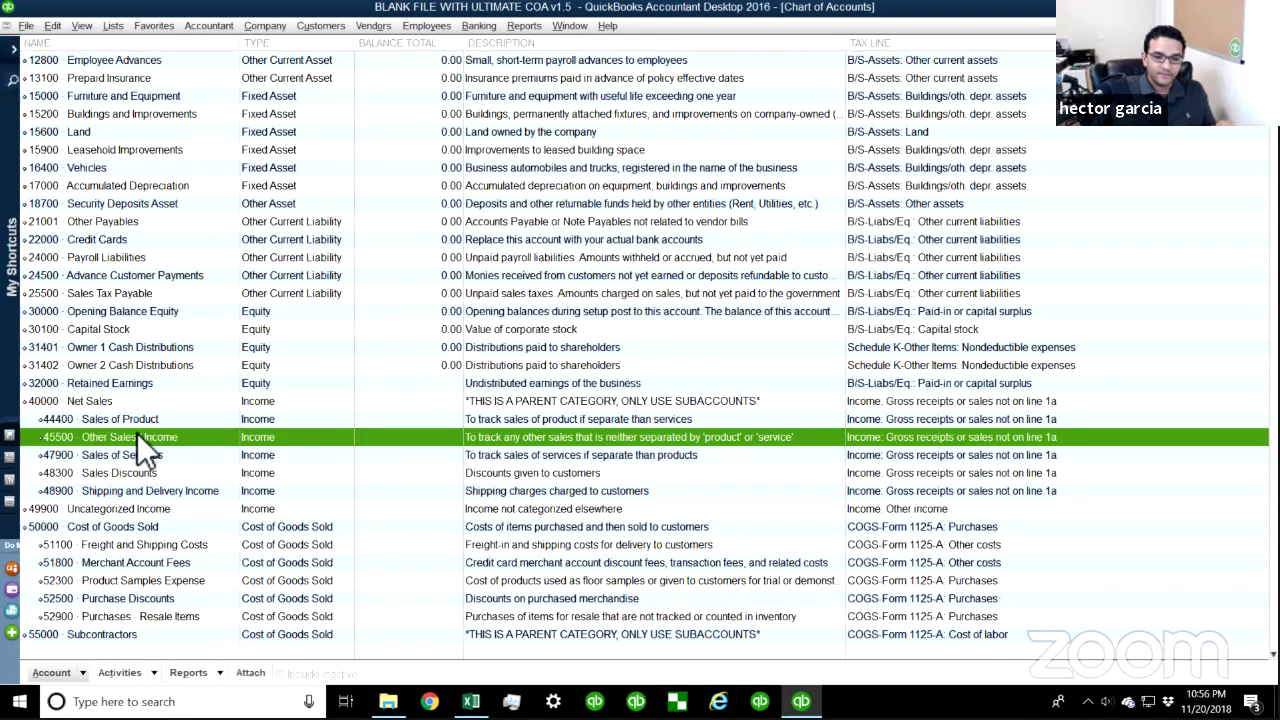
key("ctrl+d")
key("Return")
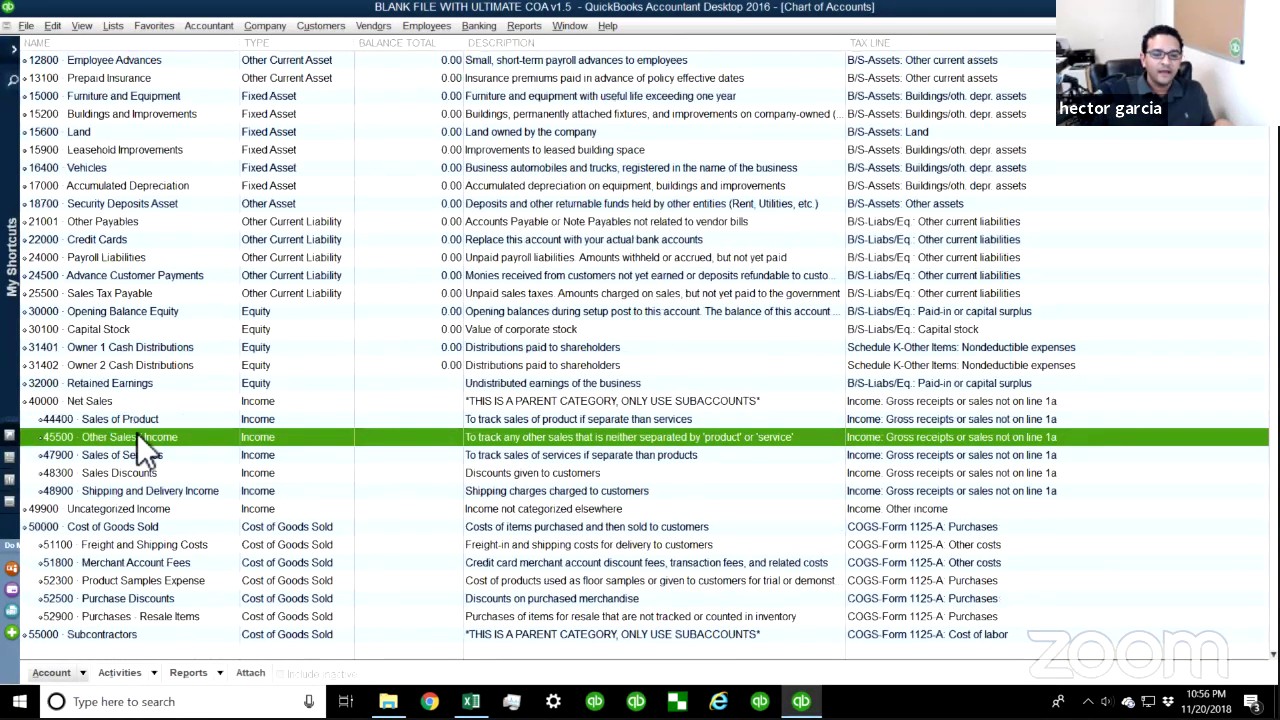
key("ctrl+d")
key("Return")
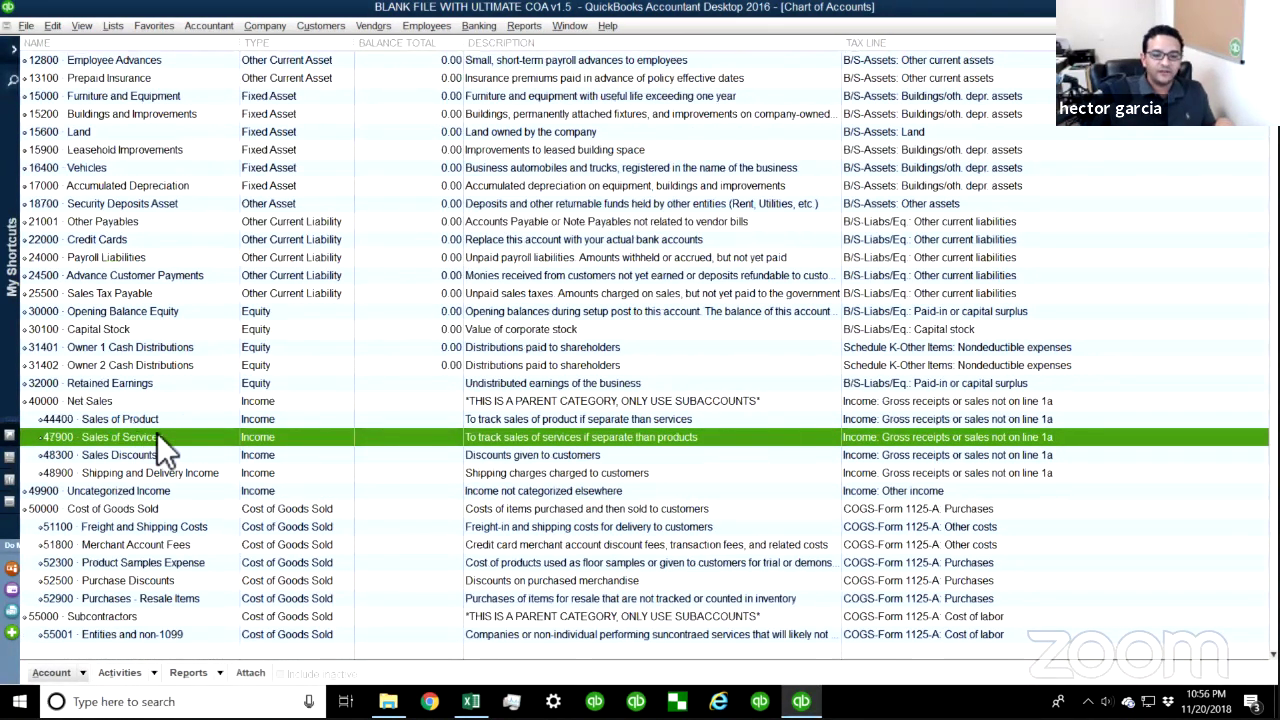
- Try to delete the income subaccount 47900 Sales of Services
right_click(157, 433)
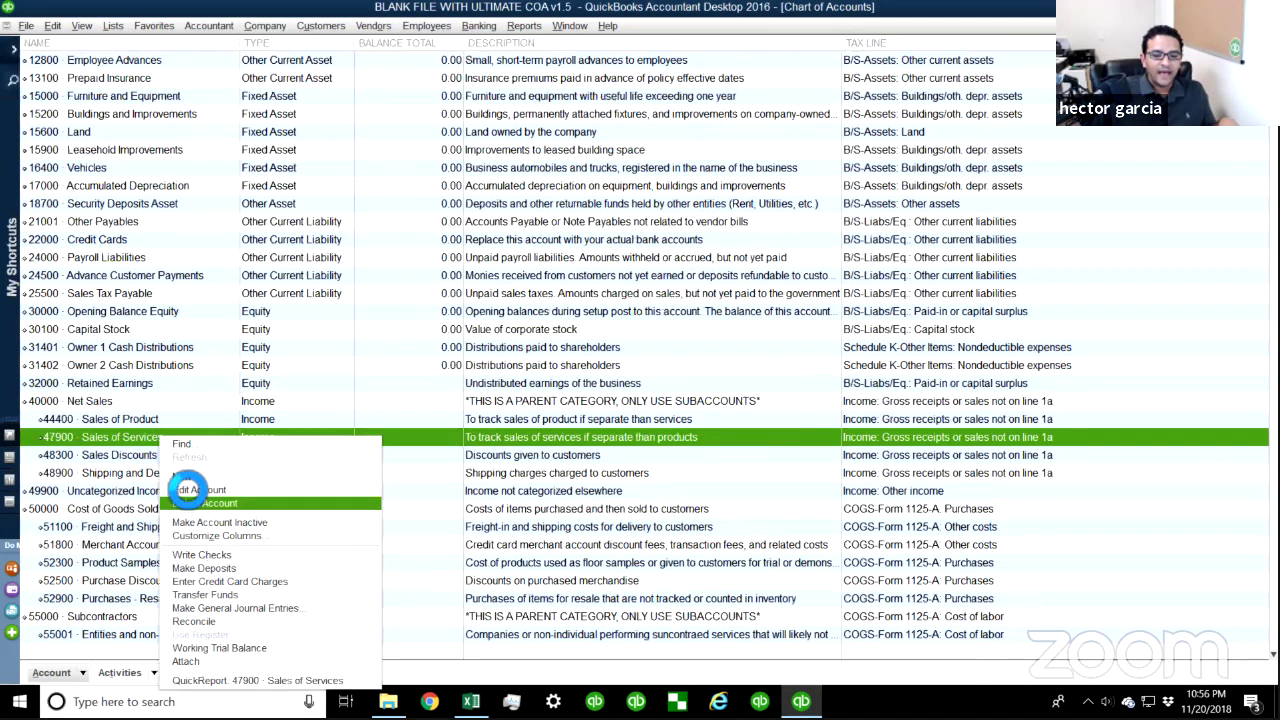
key("Escape")
key("ctrl+d")
left_click(641, 240)
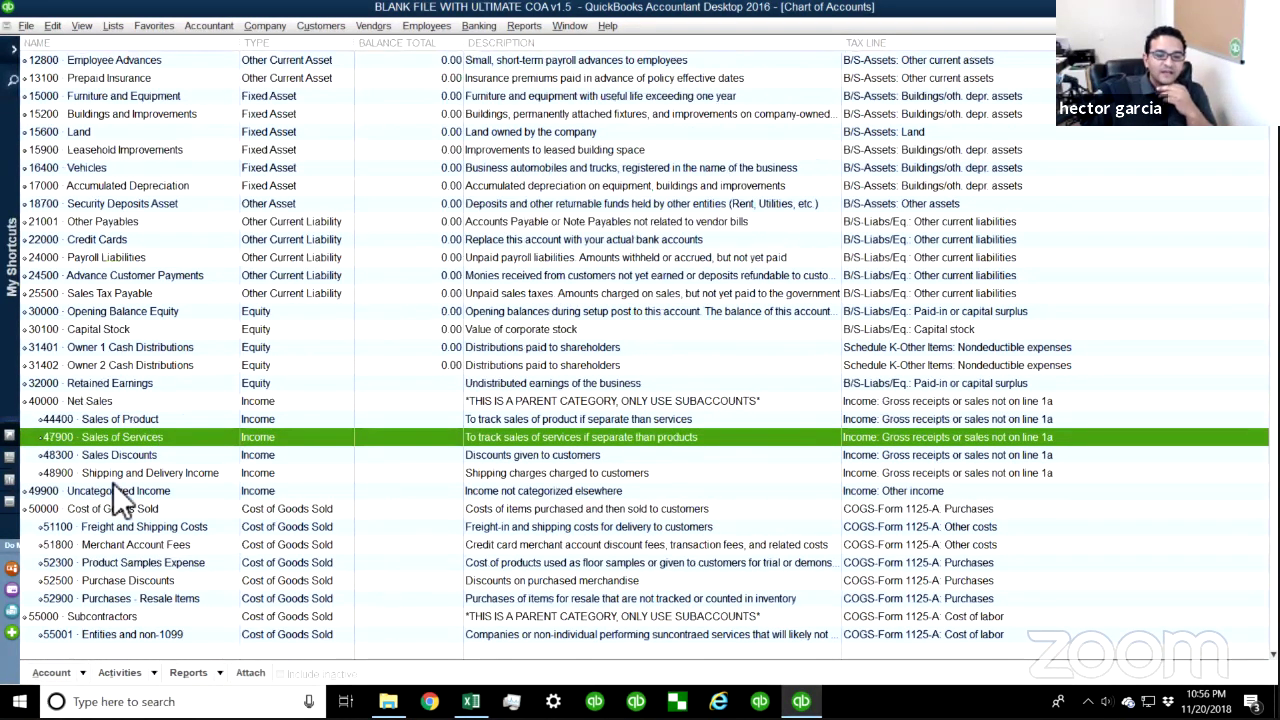
- Delete the cost of goods sold subaccounts 51100 Freight and Shipping Costs and 52500 Purchase Discounts
right_click(119, 519)
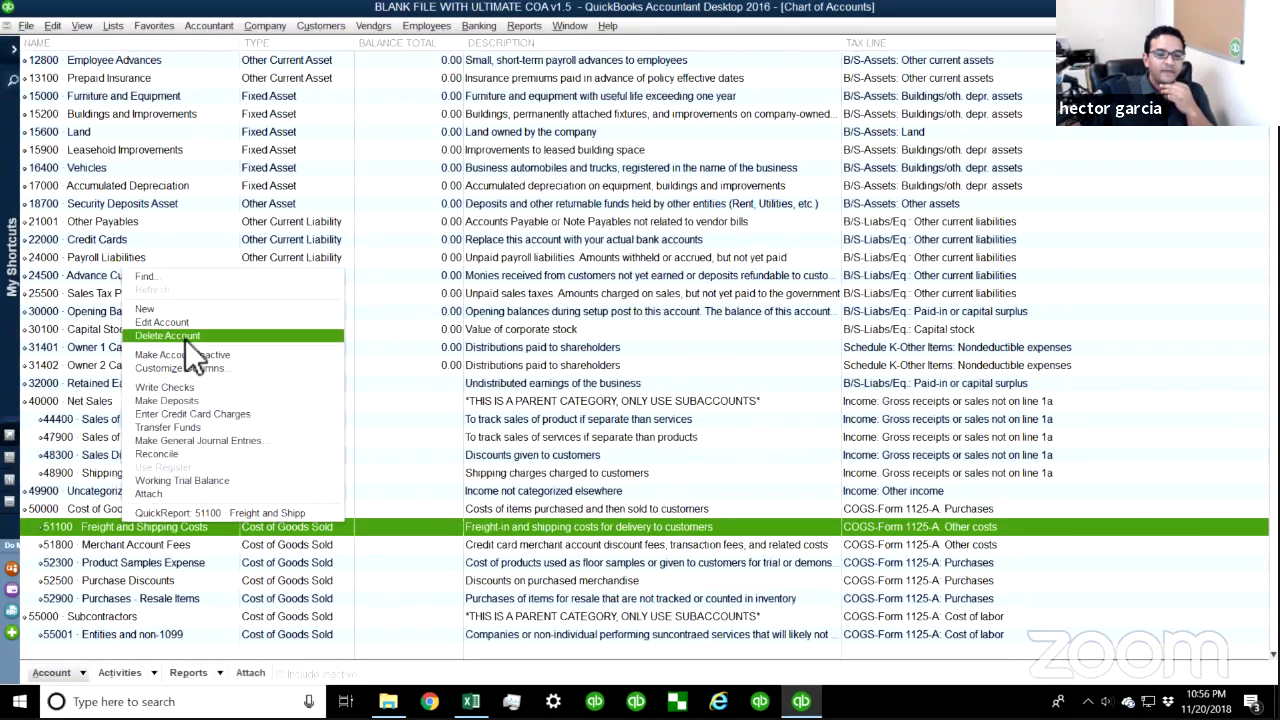
key("Escape")
key("ctrl+d")
left_click(603, 220)
right_click(253, 465)
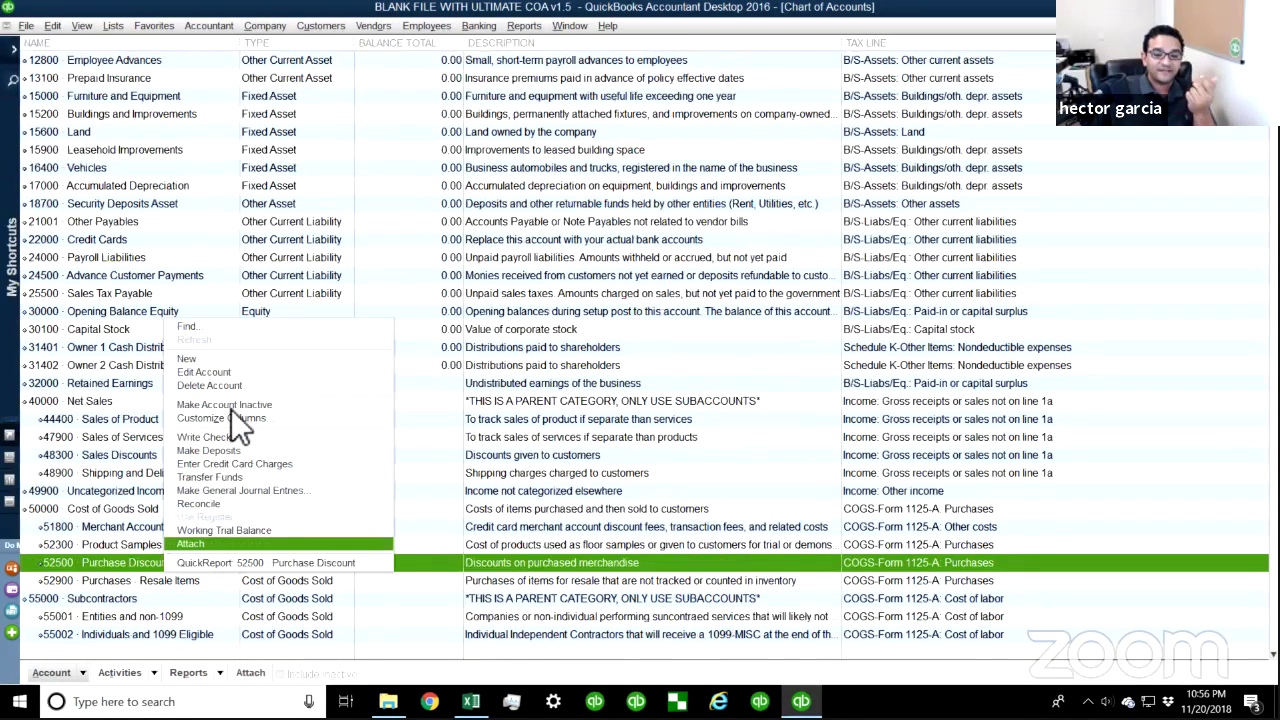
left_click(245, 389)
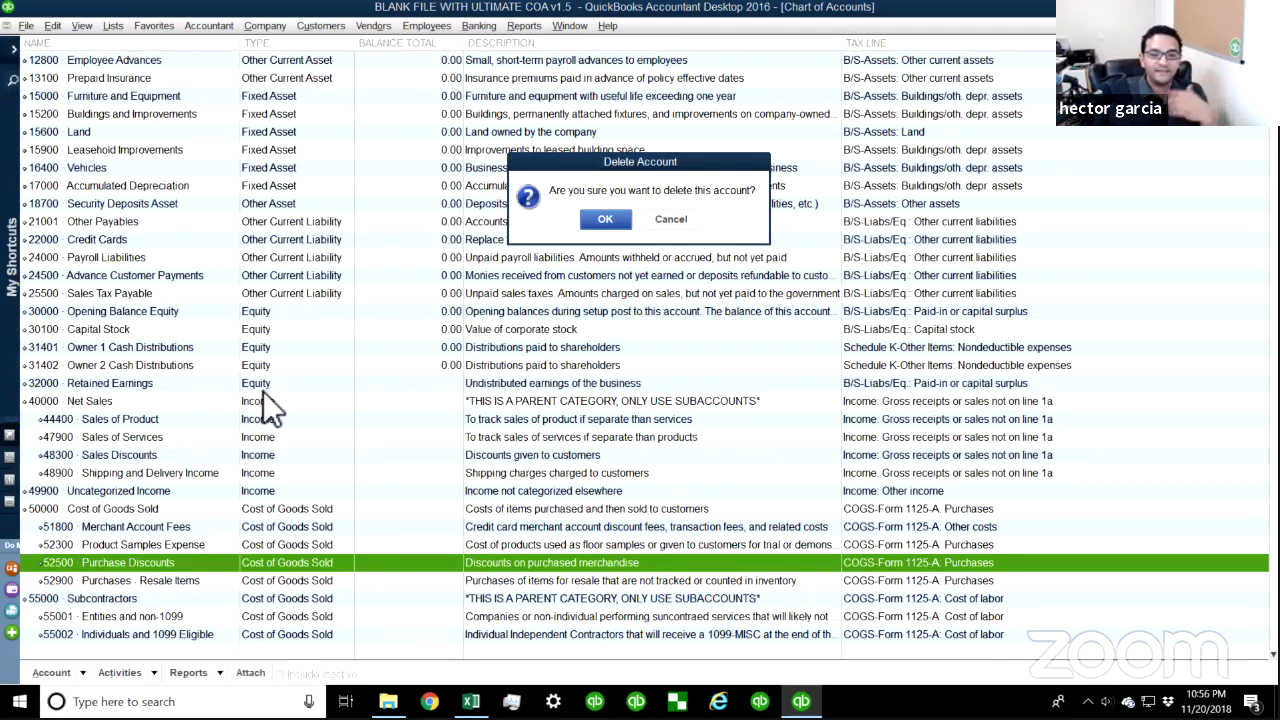
left_click(598, 212)
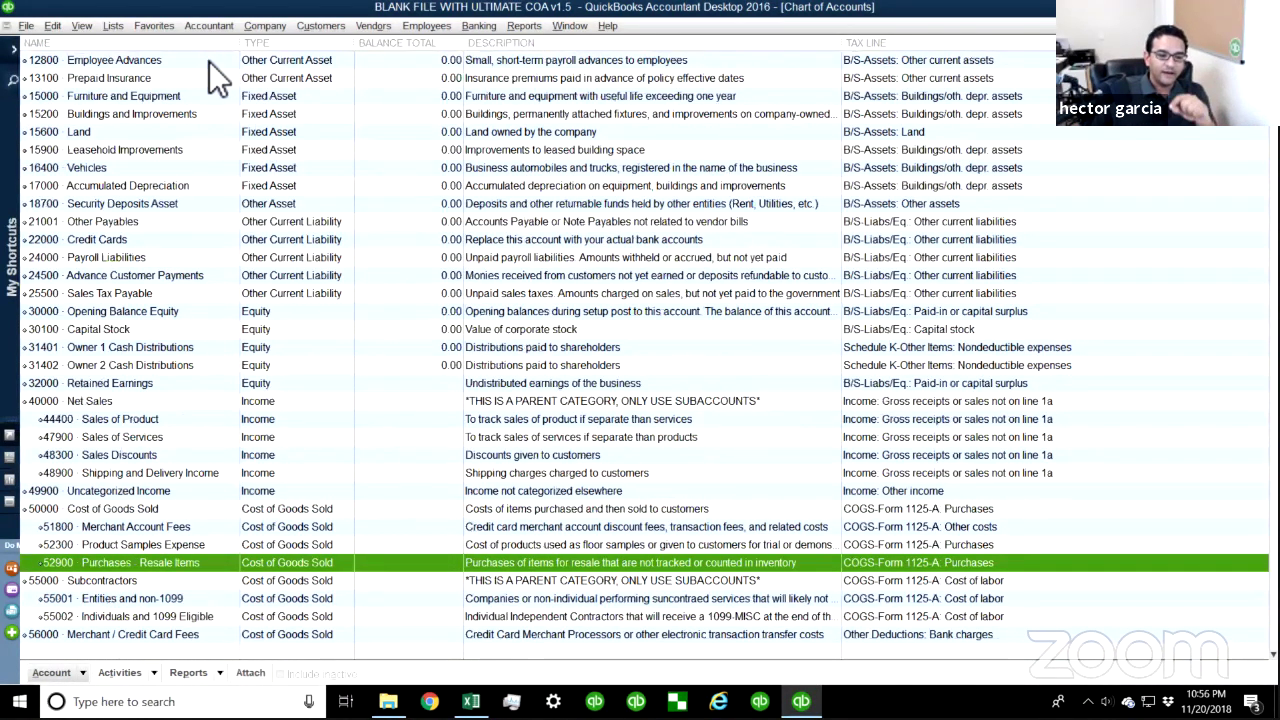
- Import the IIF file ULTIMATE COA v1.5 1120S.IIF again into the edited chart of accounts
left_click(30, 25)
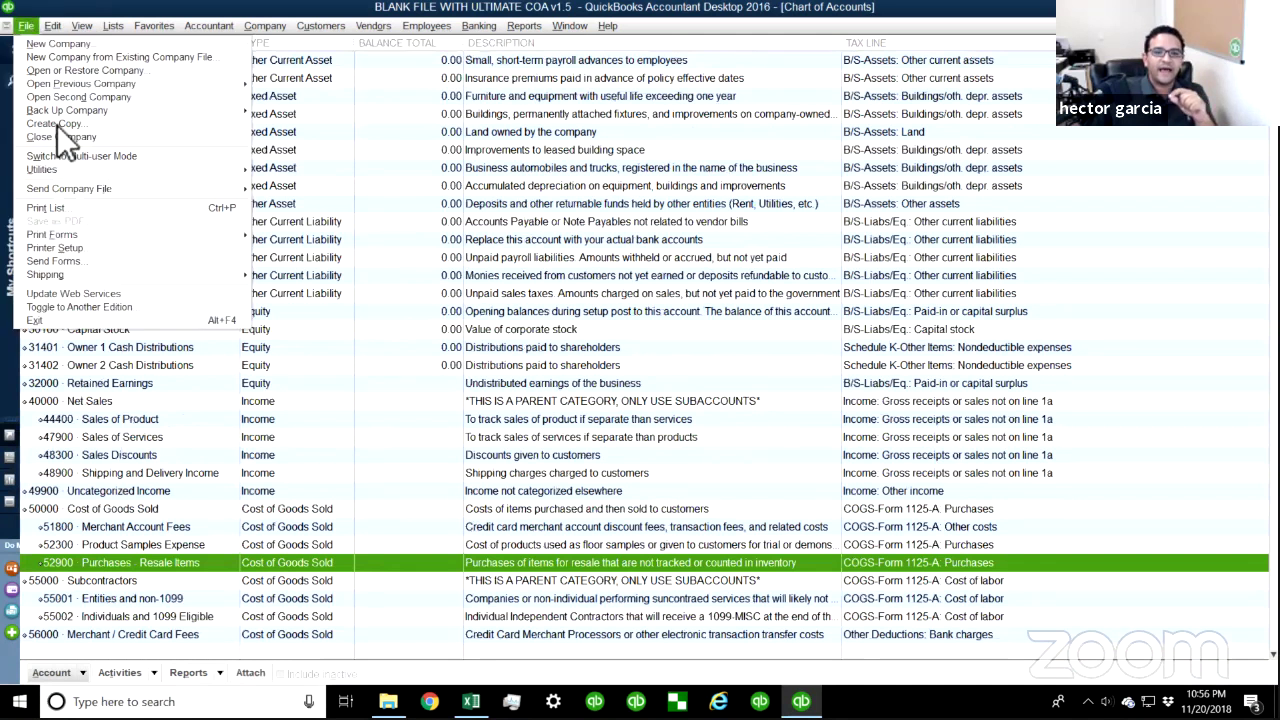
mouse_move(77, 167)
mouse_move(459, 180)
left_click(555, 185)
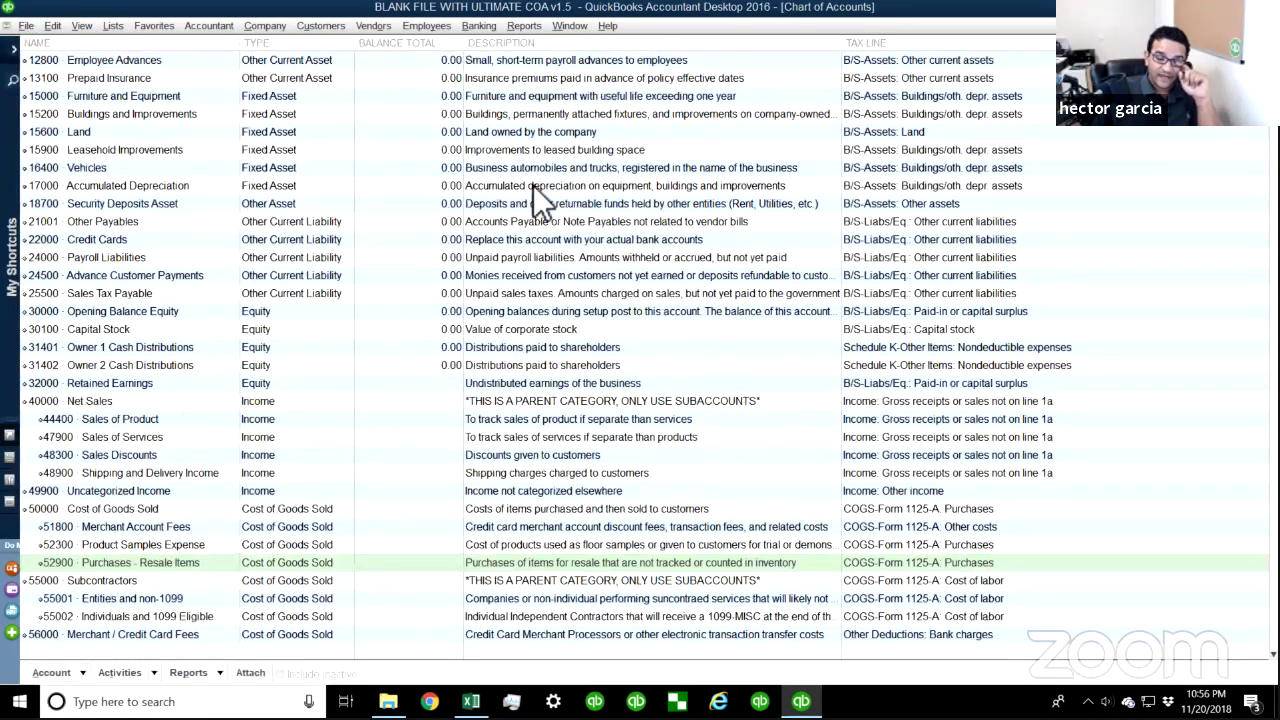
left_click(161, 125)
left_click(455, 333)
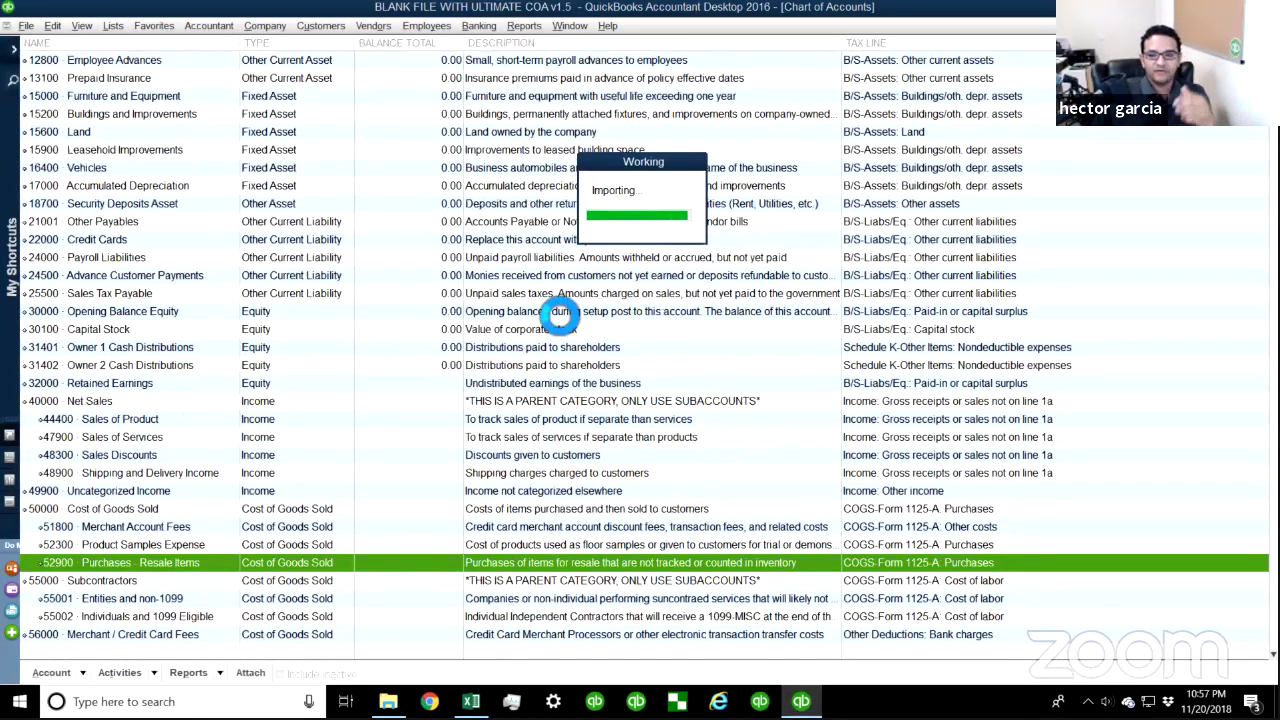
- Complete the repeated import of ULTIMATE COA v1.5 1120S.IIF and return to the chart of accounts
left_click(640, 220)
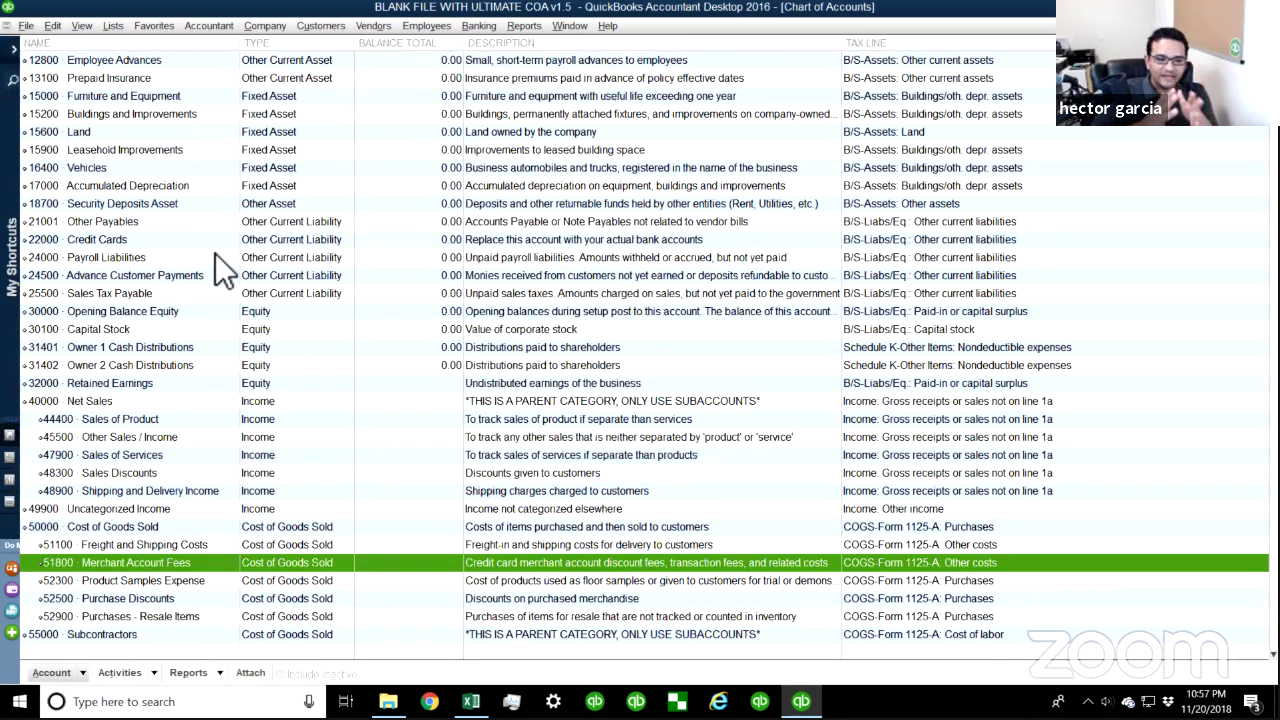
key("alt")
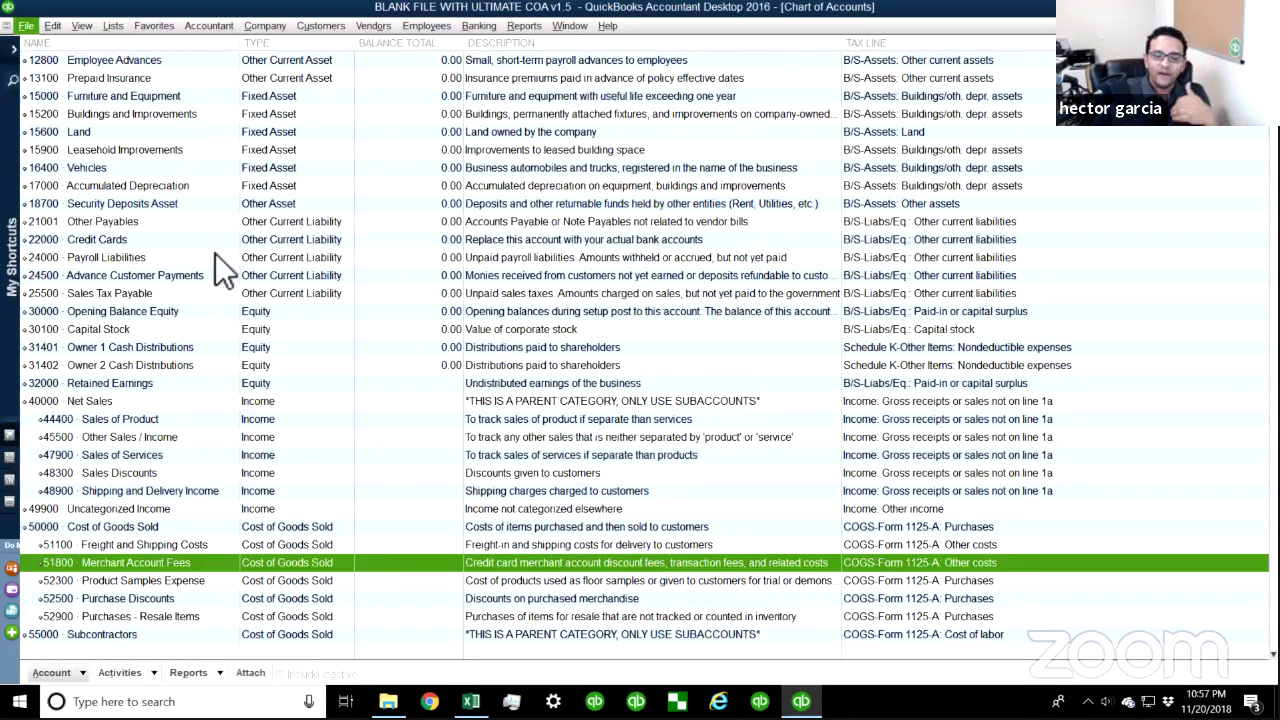
key("alt")
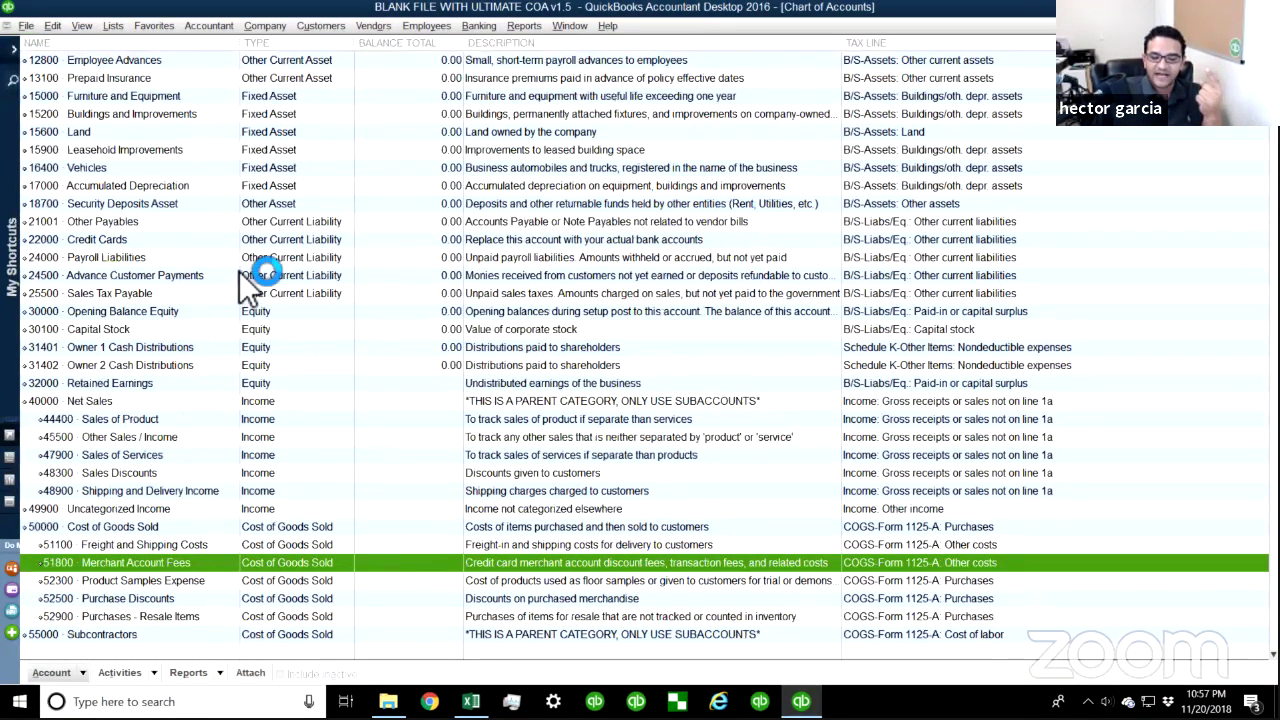
- Start another IIF file import and select BLANK JOURNAL.IIF in the Production folder
left_click(29, 26)
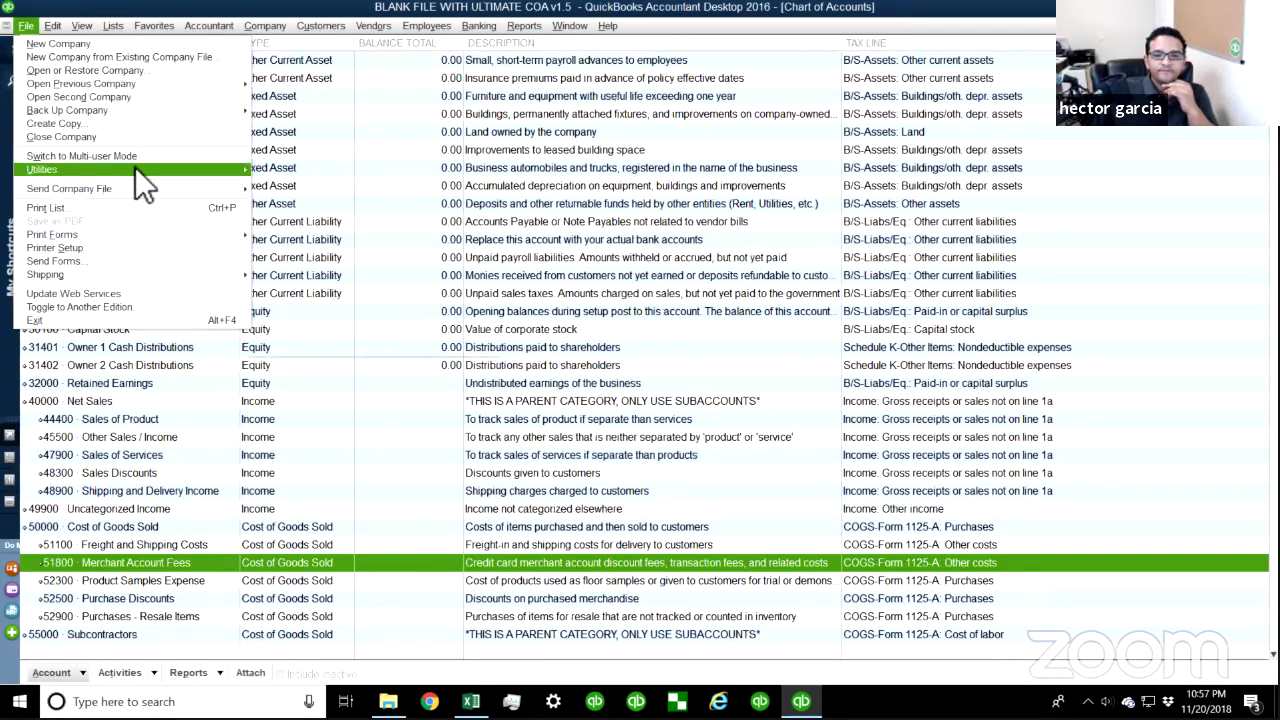
mouse_move(135, 167)
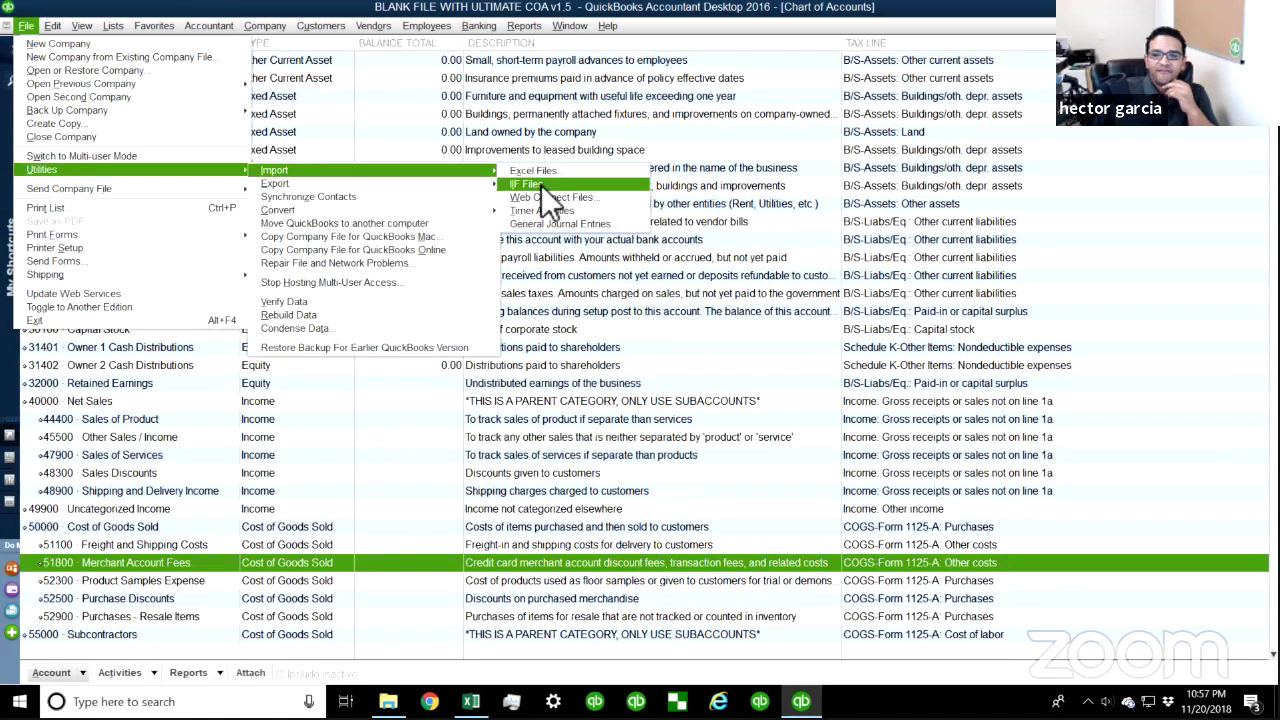
left_click(541, 185)
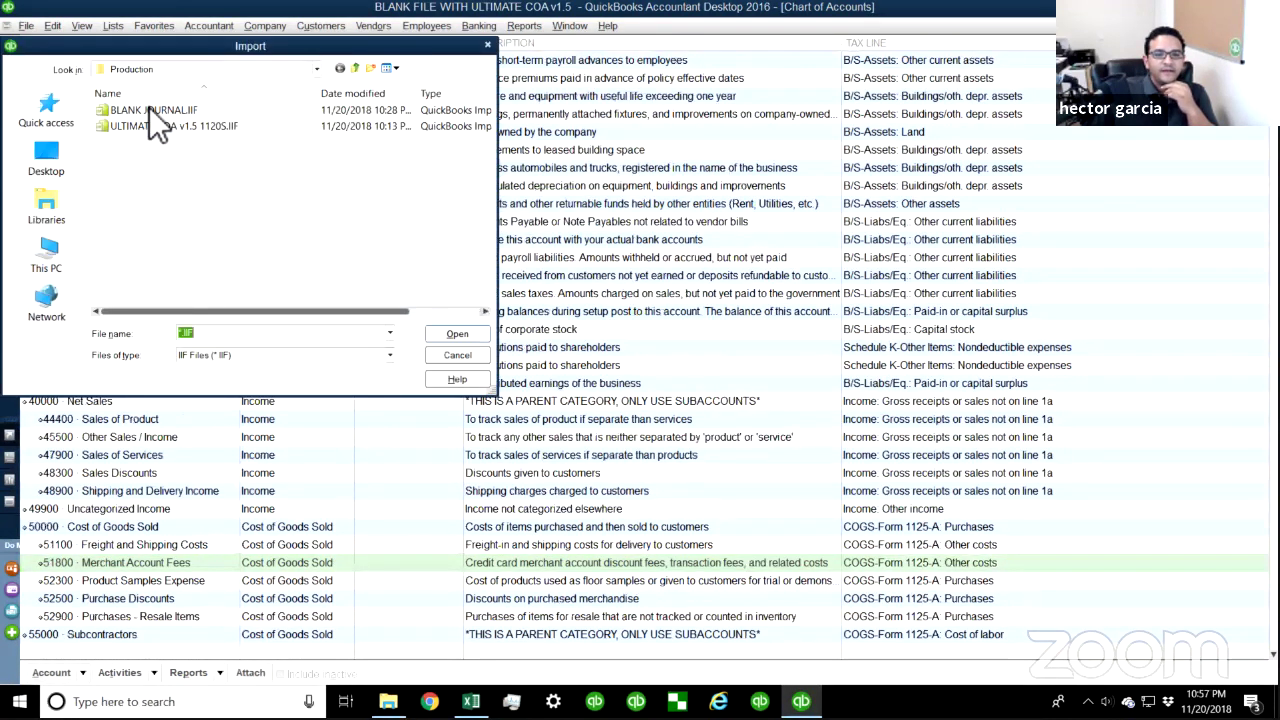
left_click(117, 108)
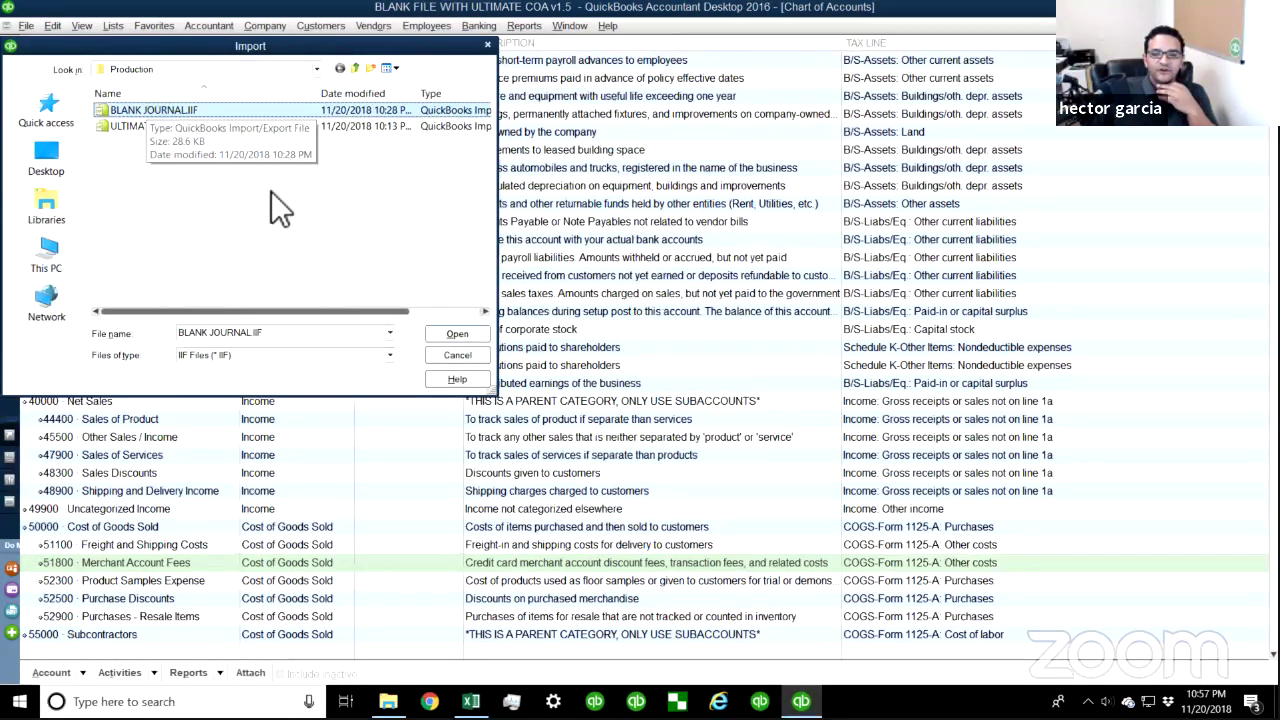
- Inspect the journal lines and ACCNT column of BLANK JOURNAL.IIF in Excel, and close the file without saving
right_click(162, 111)
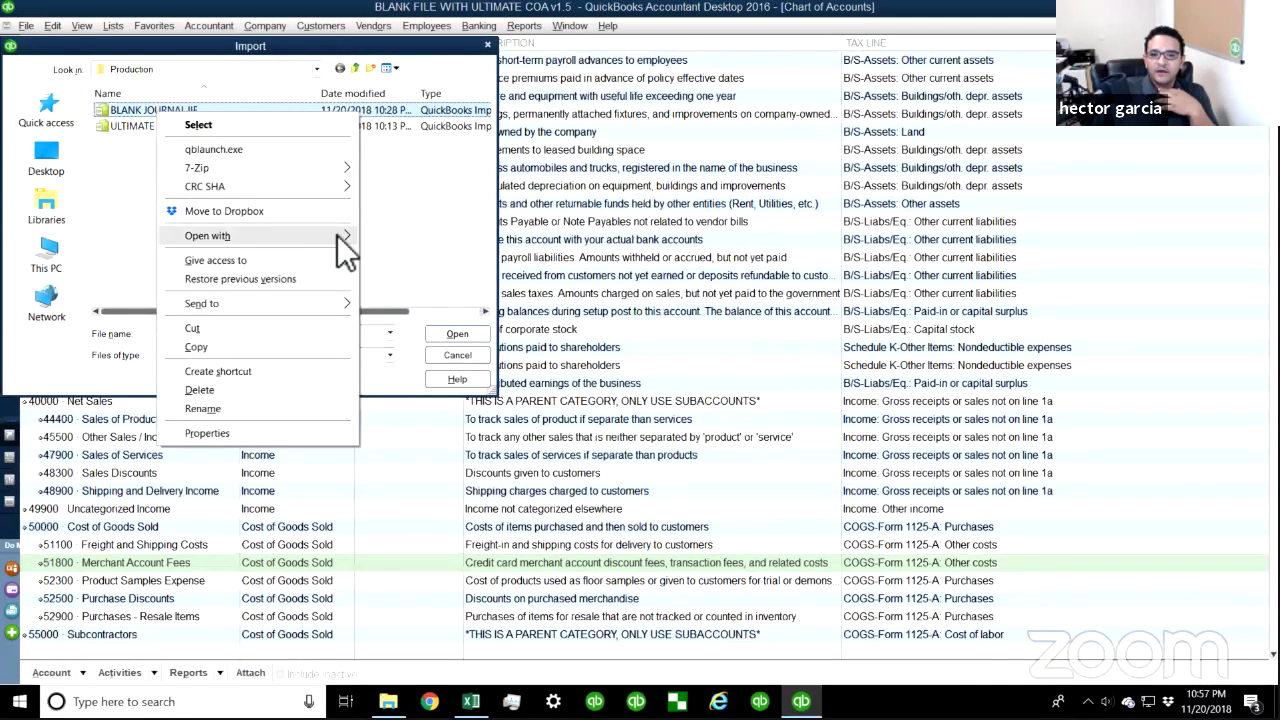
mouse_move(337, 235)
left_click(409, 239)
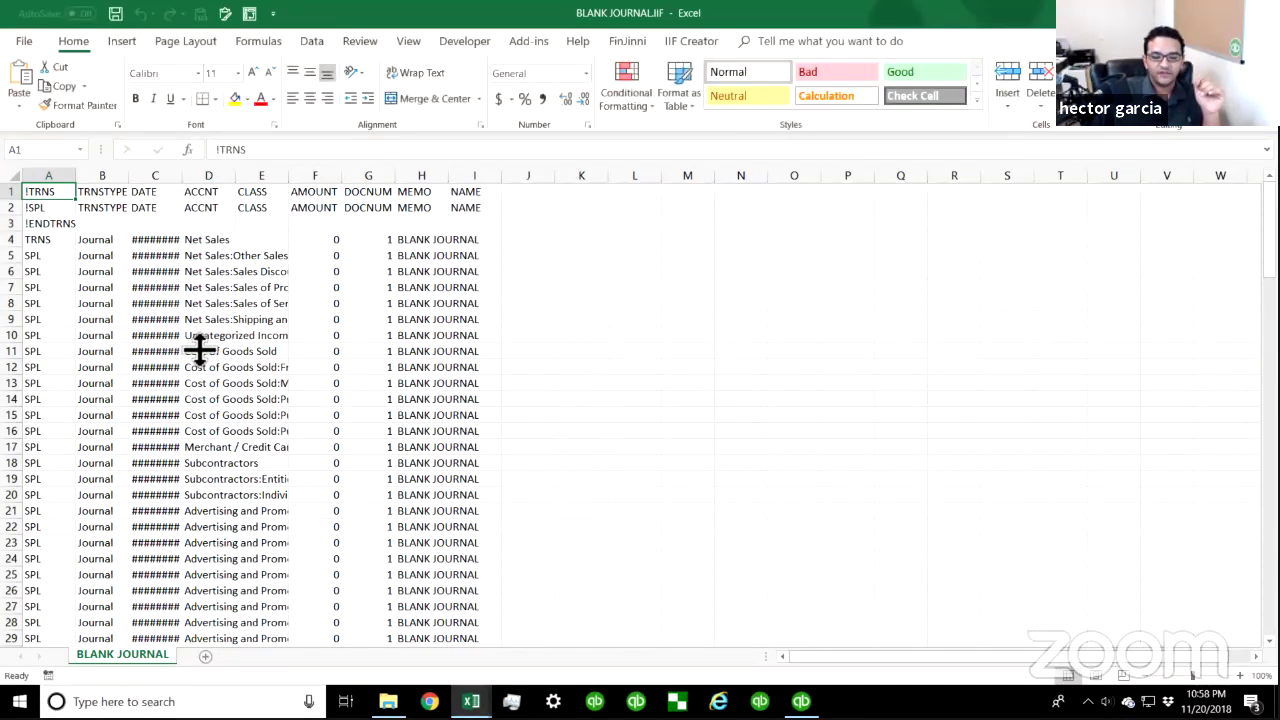
left_click_drag(256, 272, 182, 388)
left_click(223, 266)
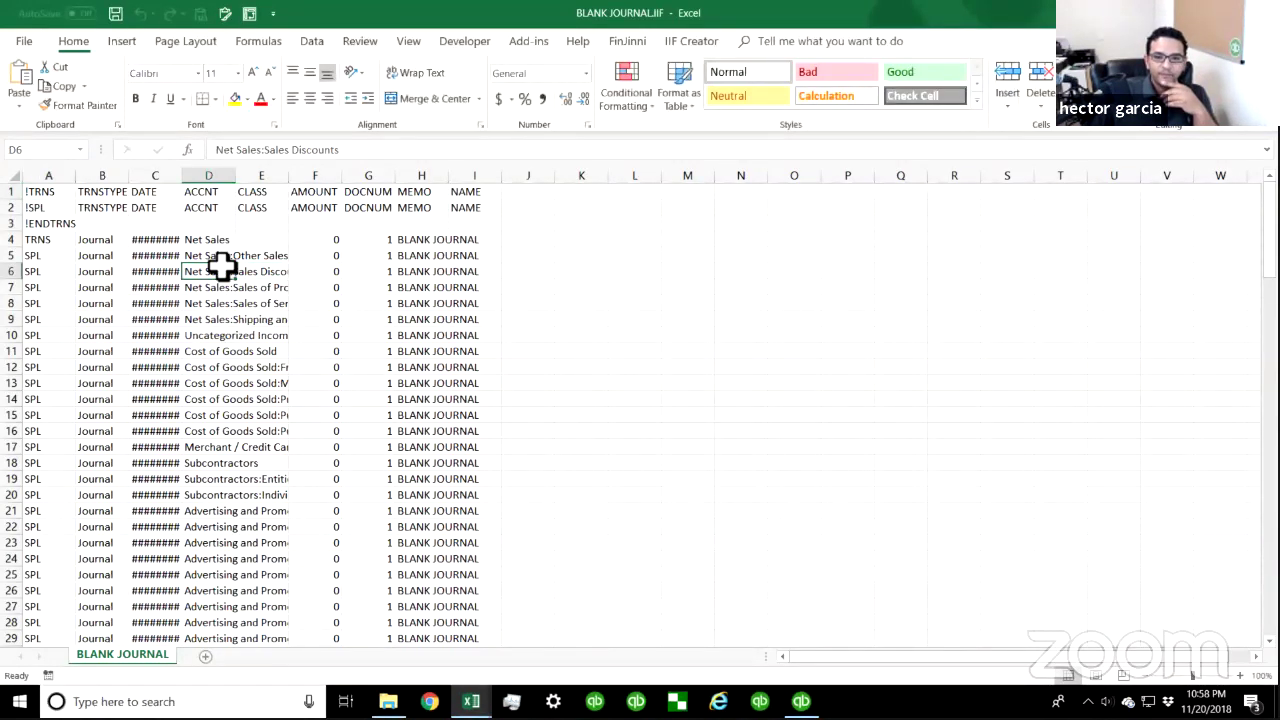
left_click_drag(235, 175, 295, 175)
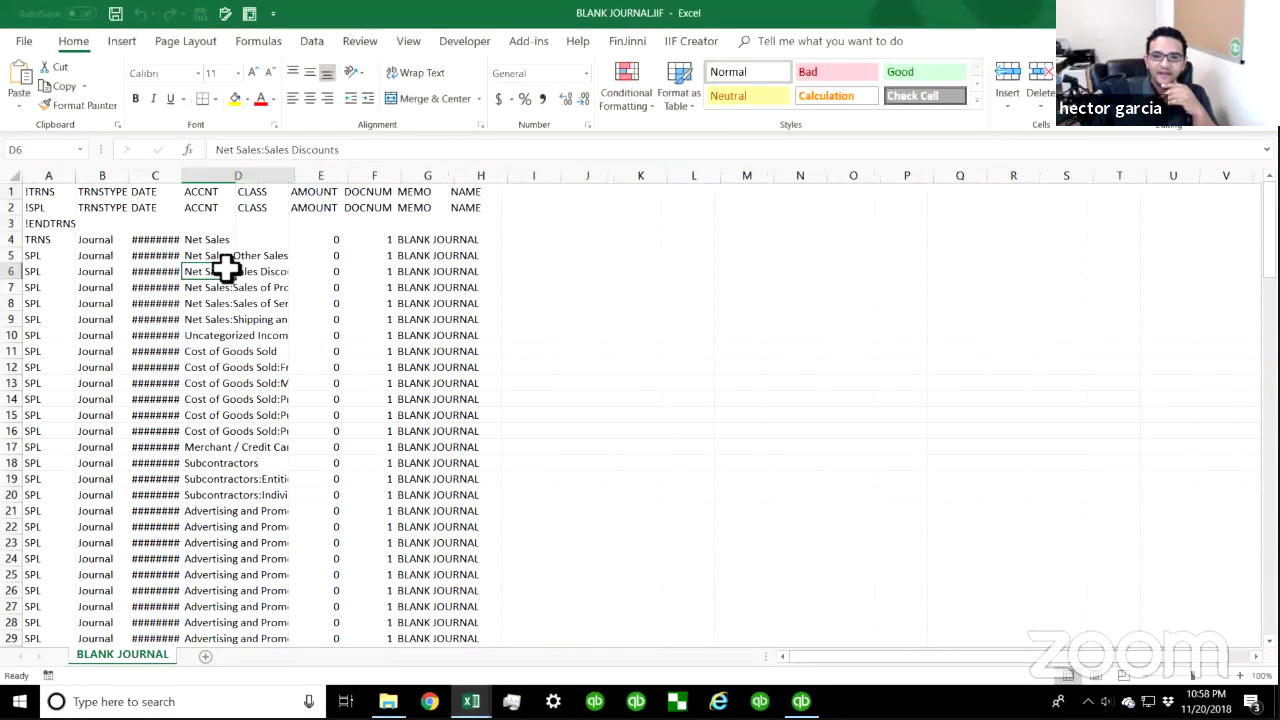
left_click_drag(215, 240, 210, 604)
left_click(220, 303)
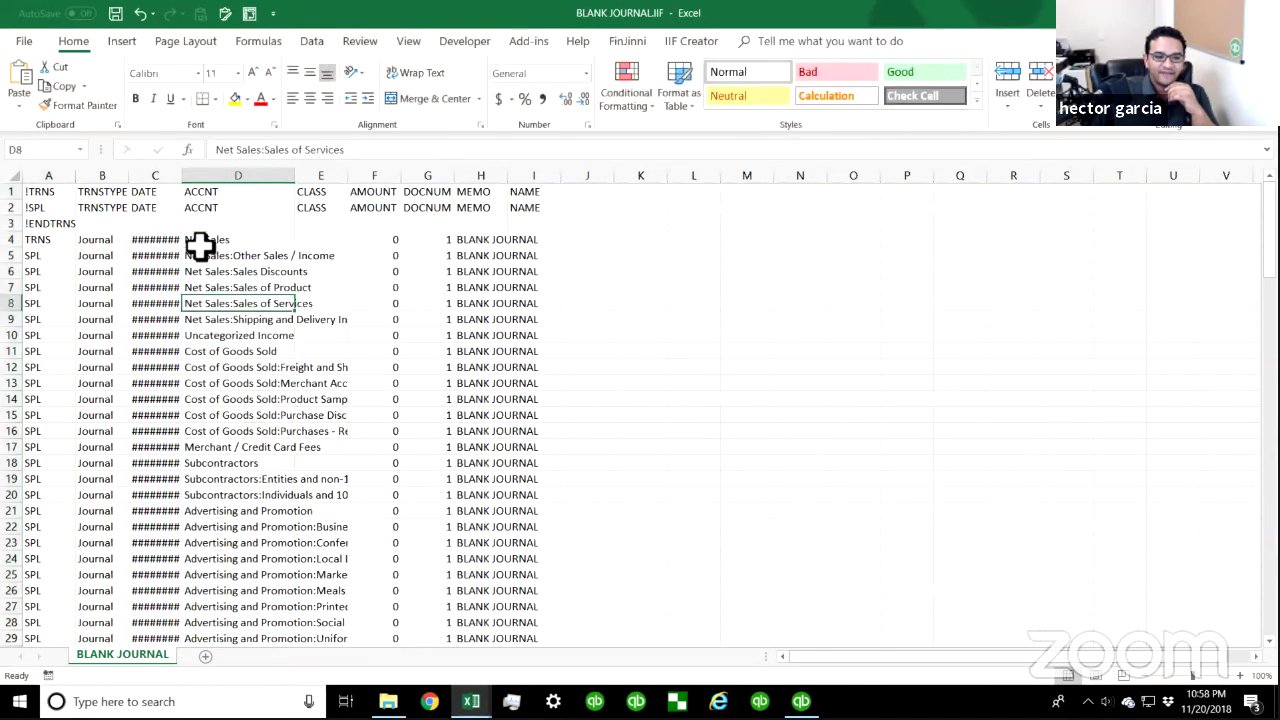
key("Down")
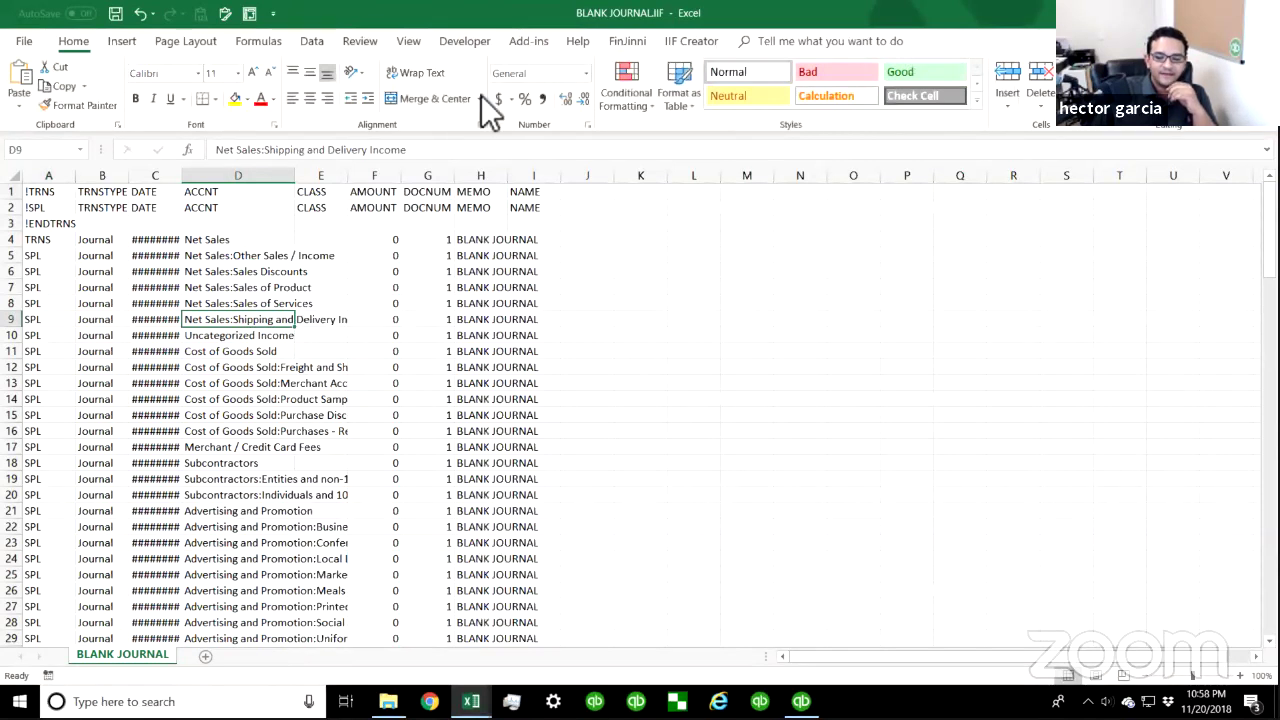
left_click(1262, 13)
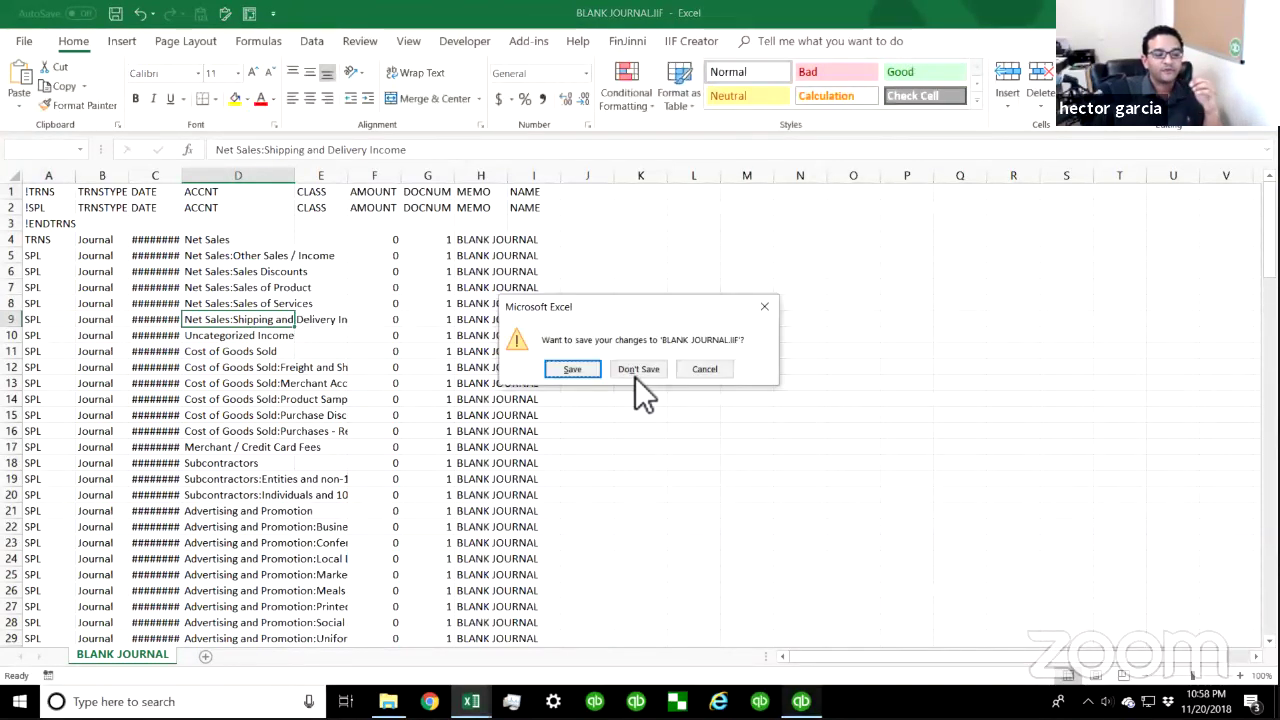
left_click(637, 369)
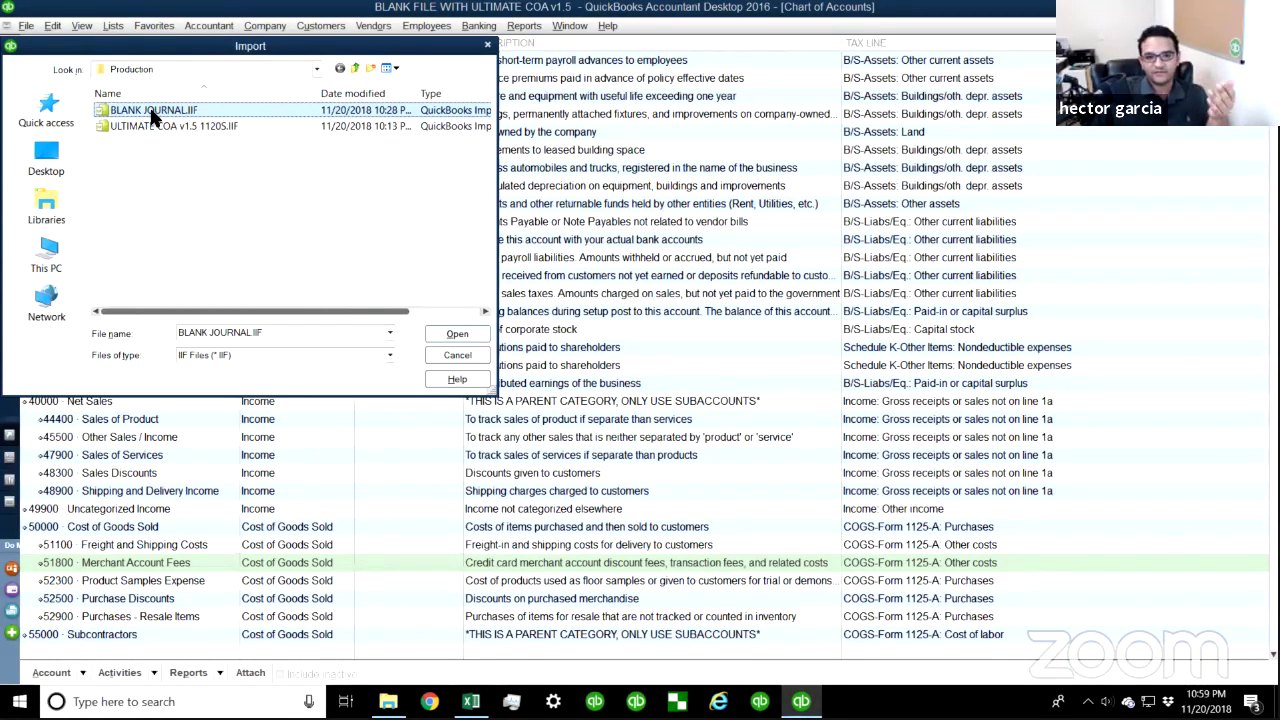
- Import the selected BLANK JOURNAL.IIF into the QuickBooks company file
left_click(452, 335)
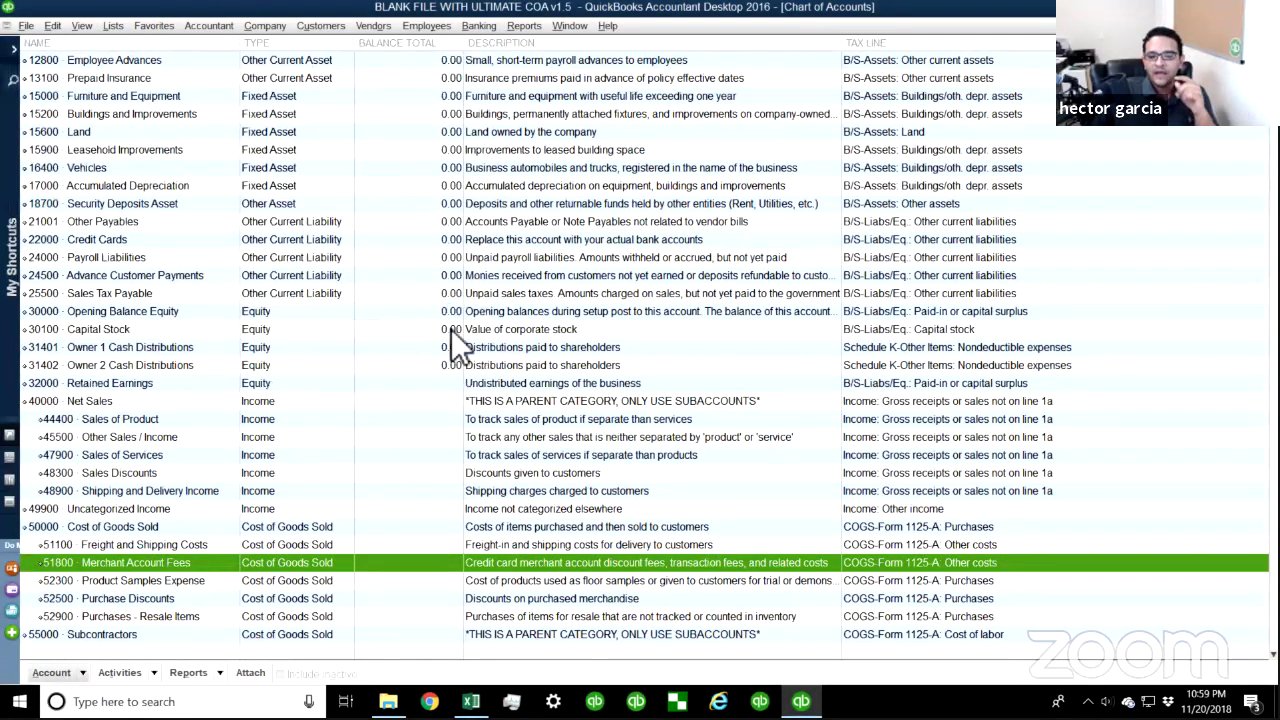
left_click(640, 219)
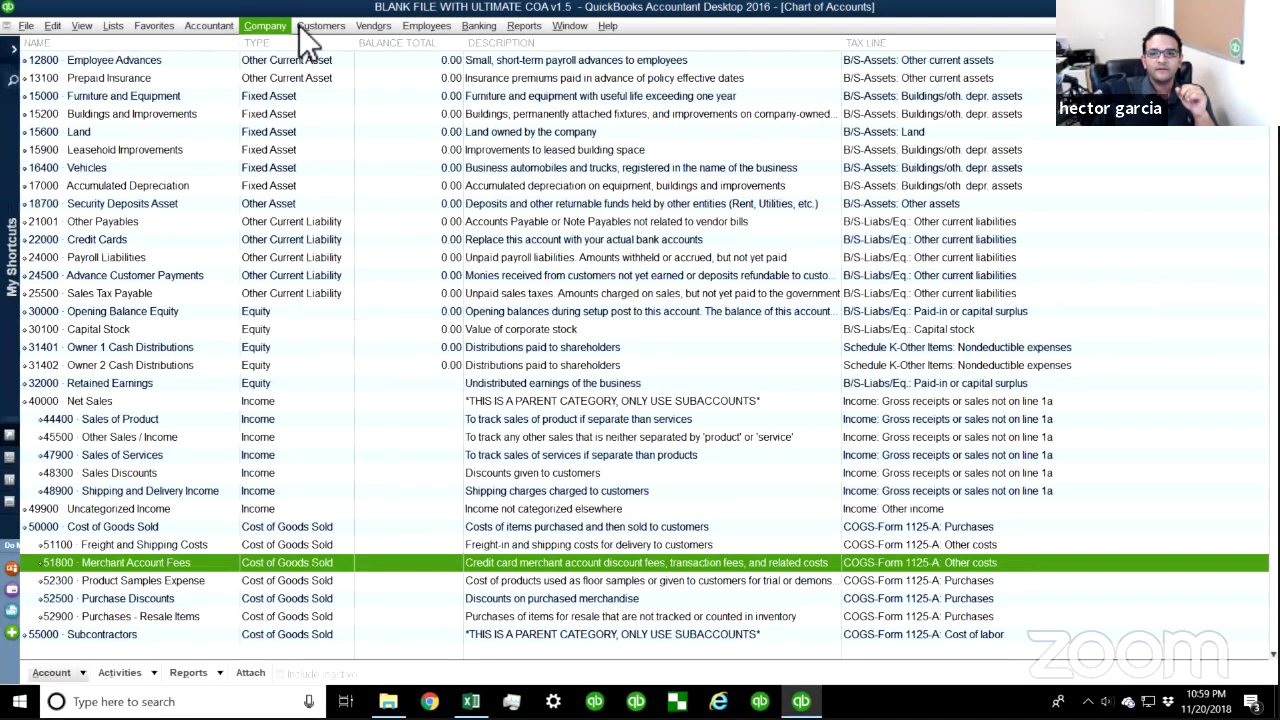
- Open general journal entry 1 dated 12/31/2015 and review all of its BLANK JOURNAL account lines
left_click(266, 25)
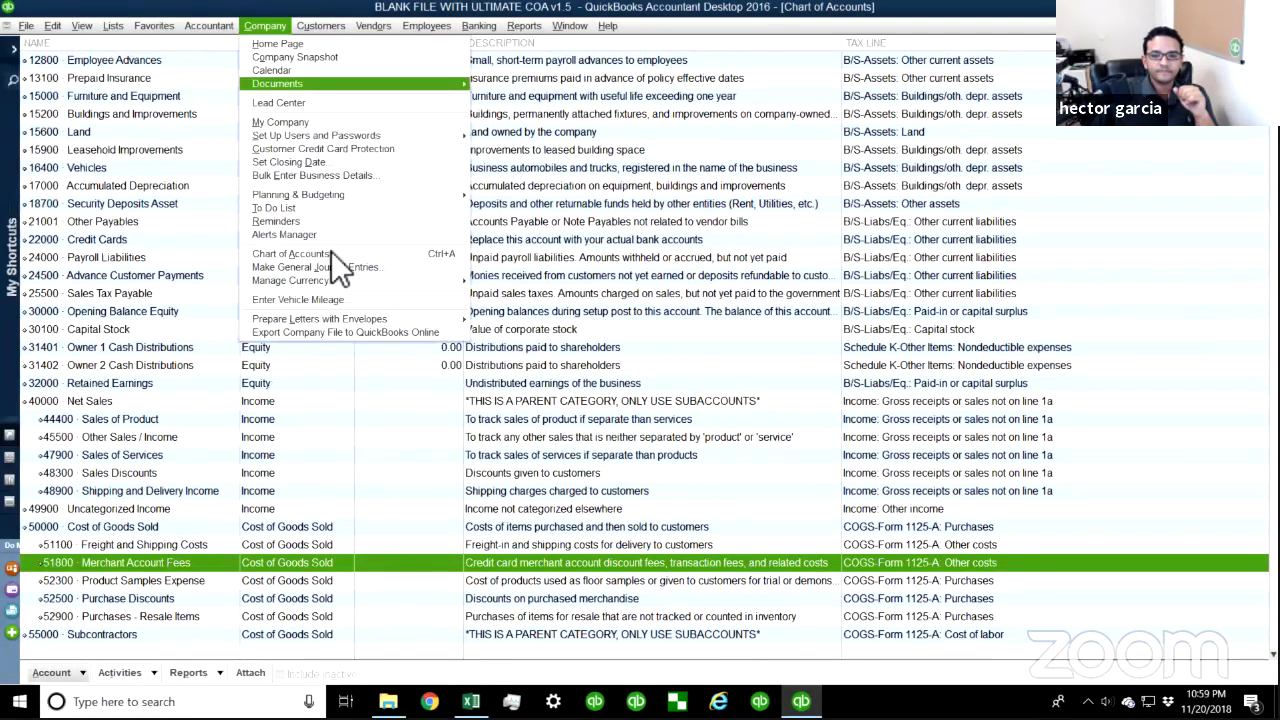
left_click(331, 266)
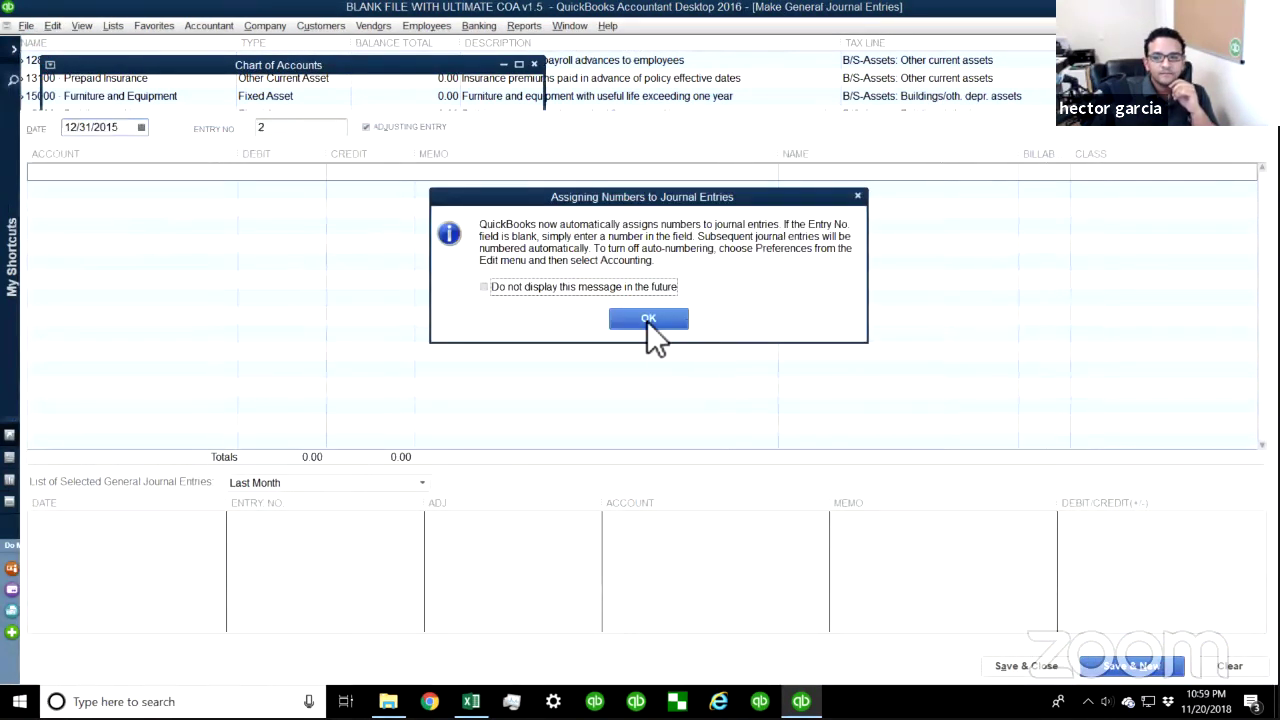
key("Return")
left_click(36, 68)
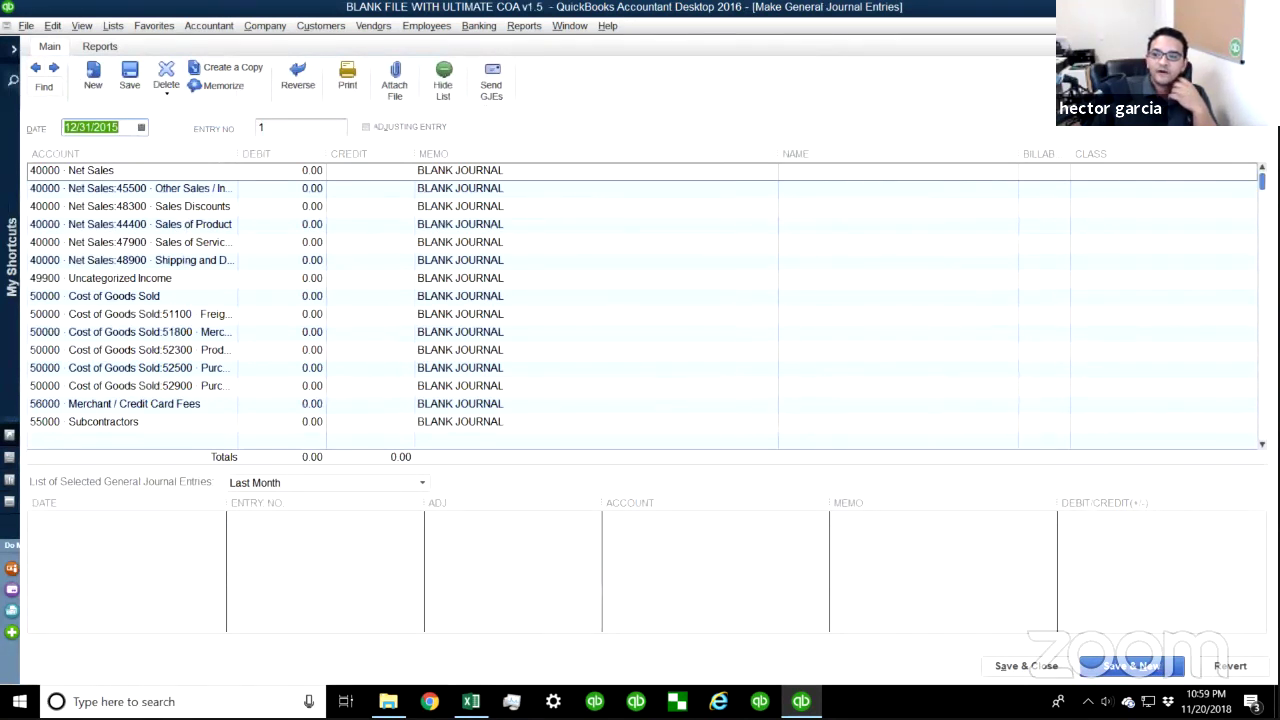
scroll(1249, 183, "down", 10)
scroll(1249, 183, "down", 15)
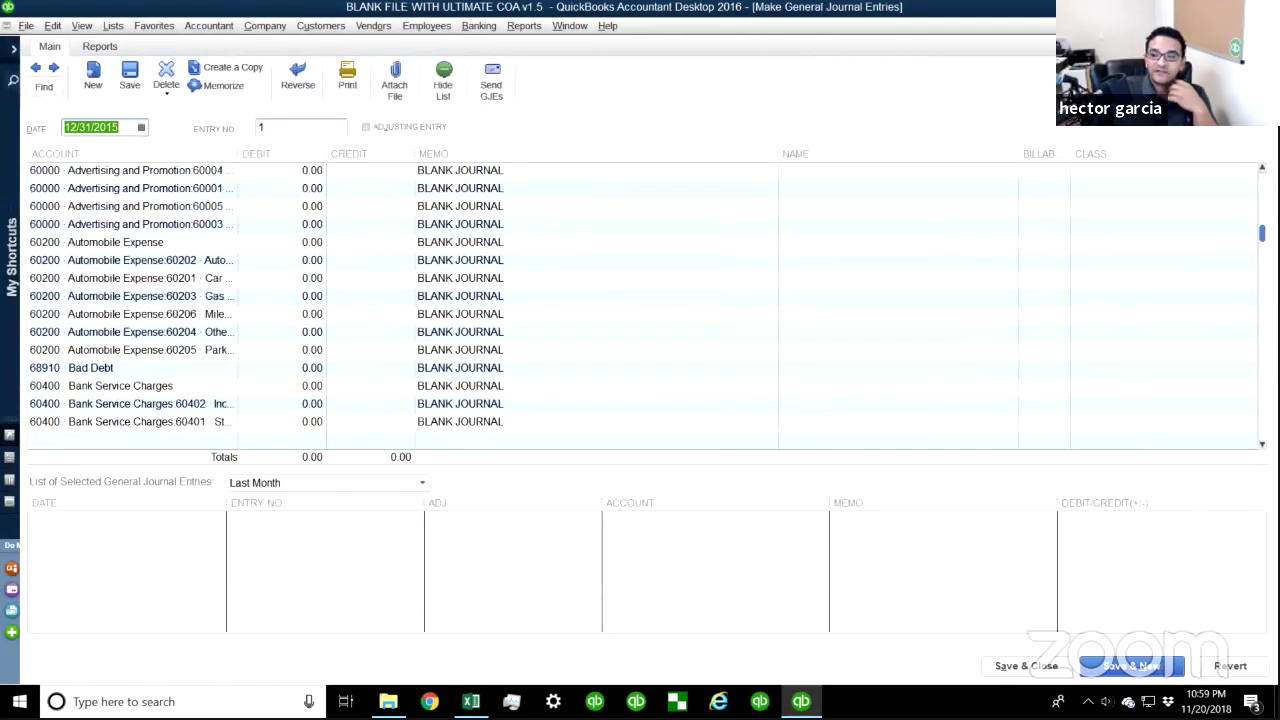
scroll(640, 296, "down", 15)
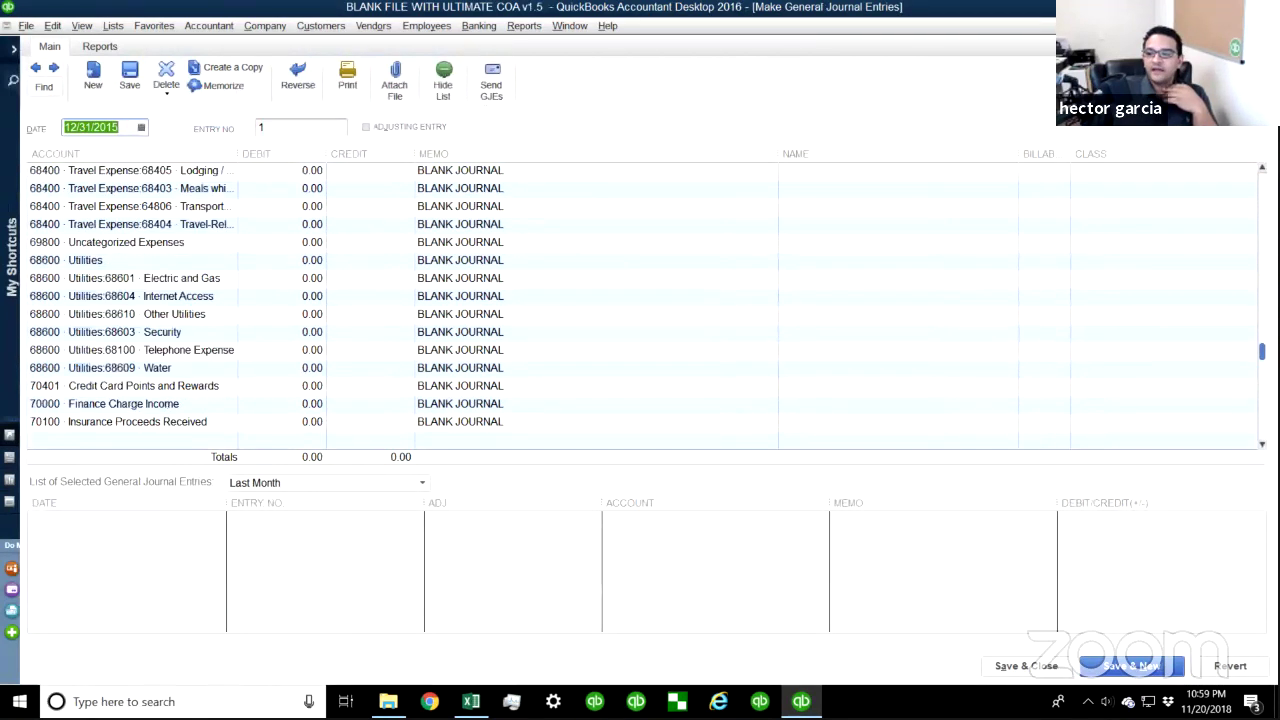
scroll(640, 296, "down", 1)
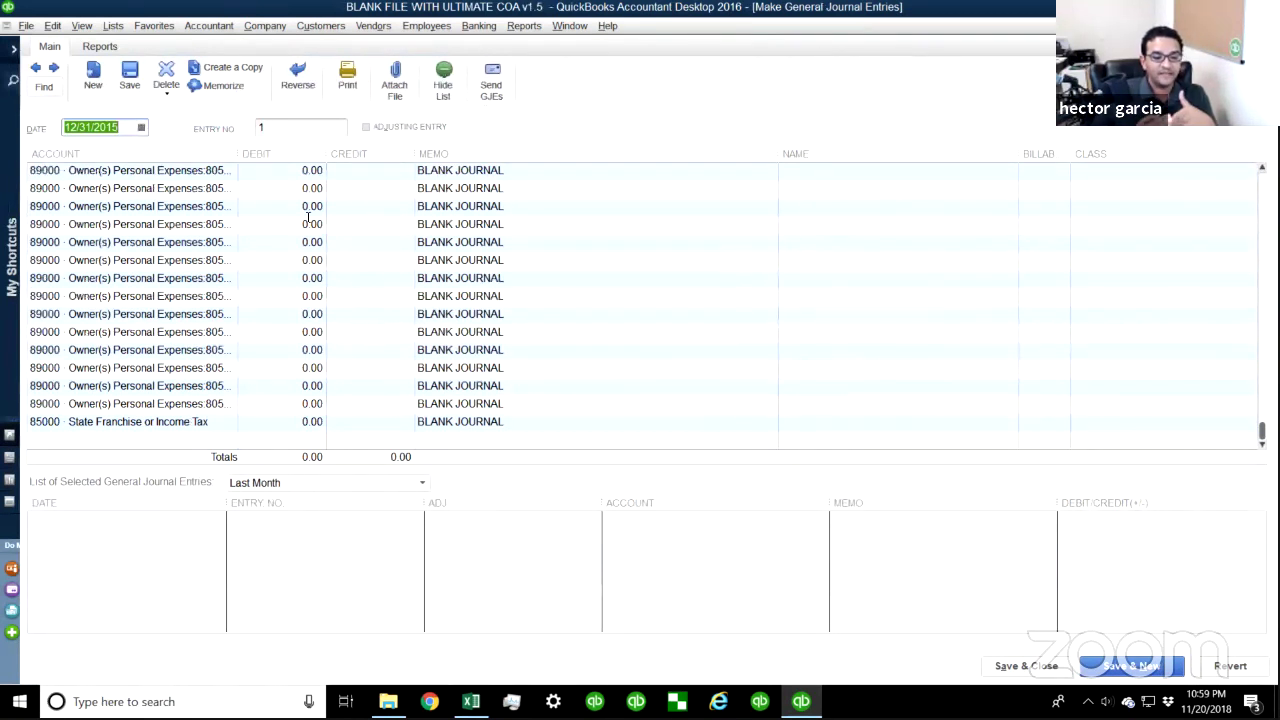
- Return to the chart of accounts and try to delete the expense subaccount 60001 Uniforms
left_click(115, 28)
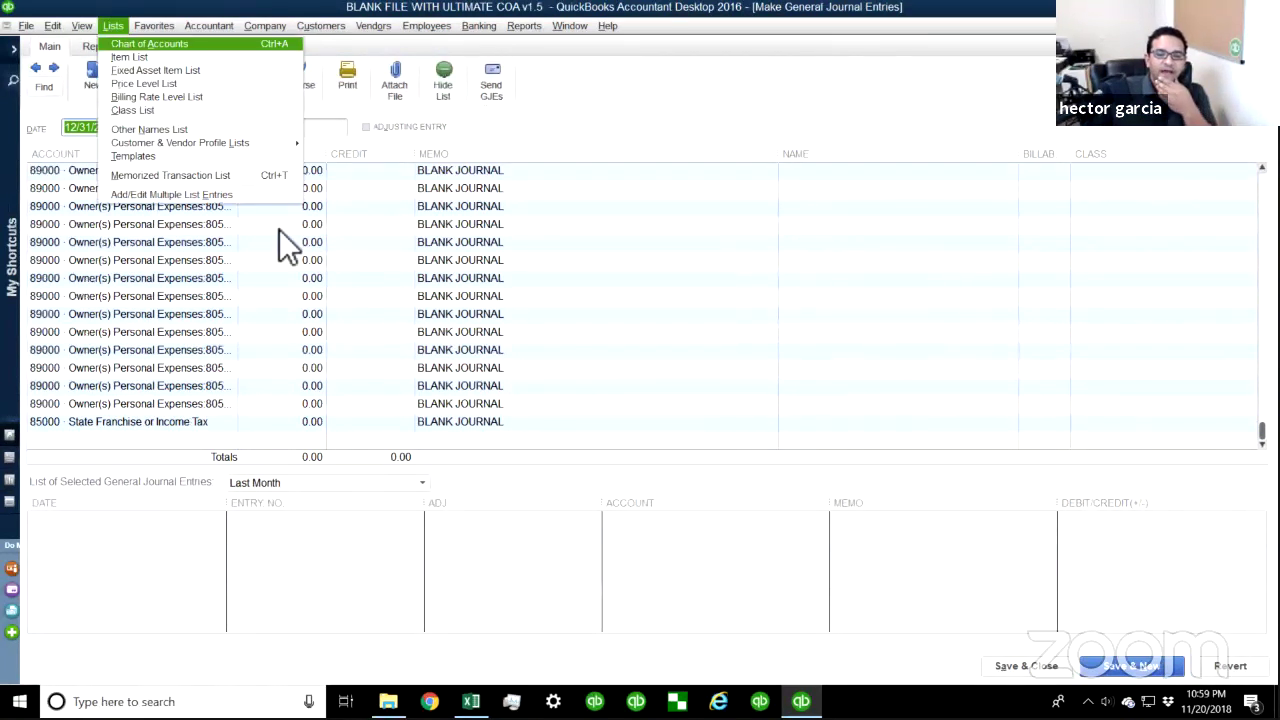
key("ctrl+a")
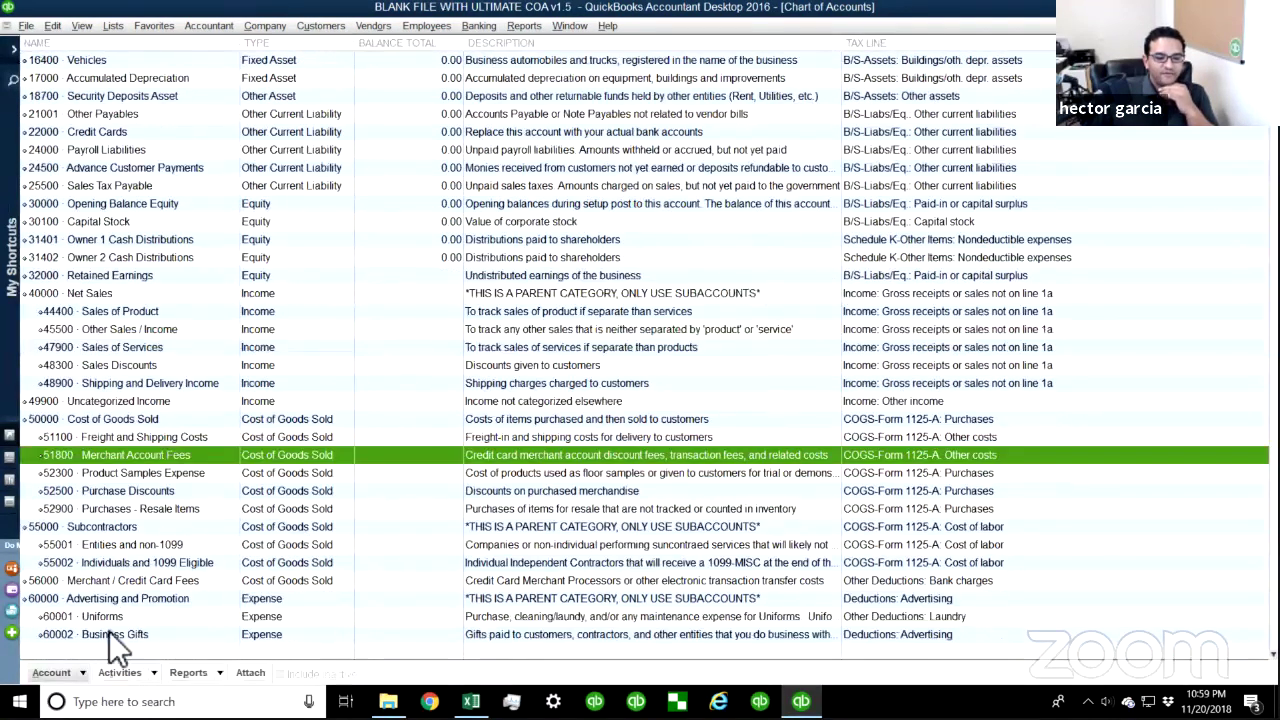
right_click(109, 617)
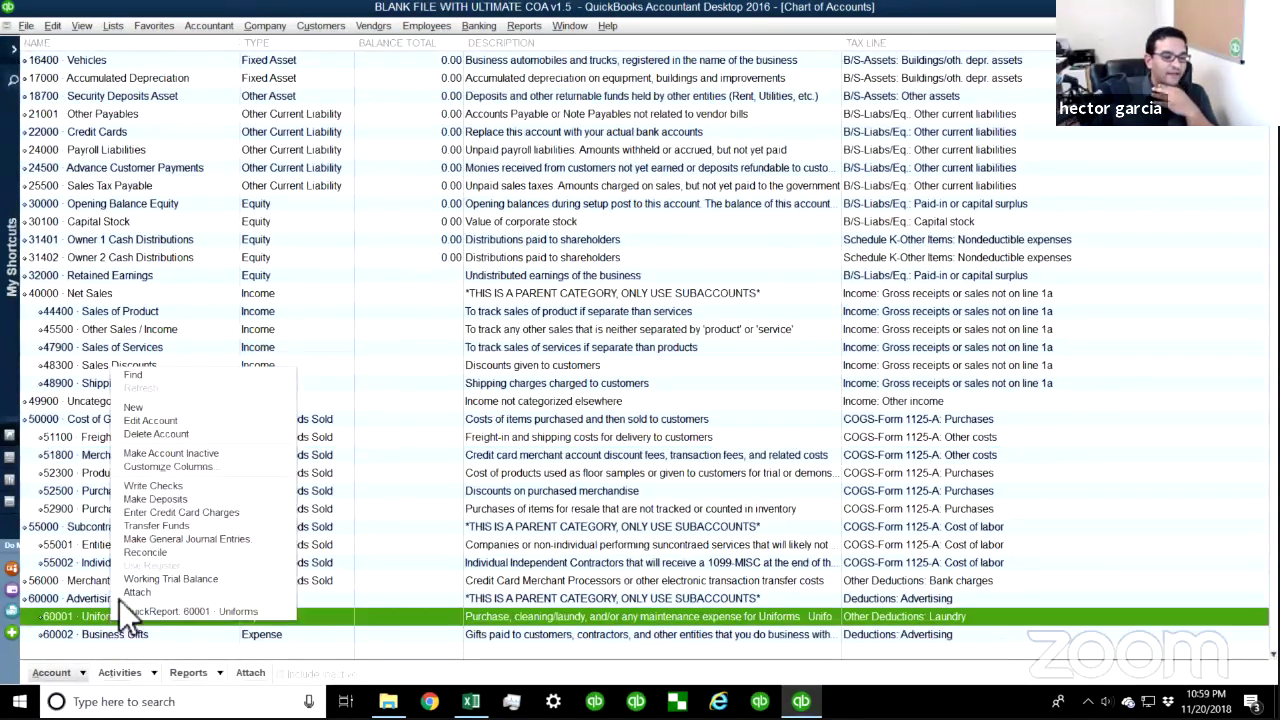
left_click(150, 431)
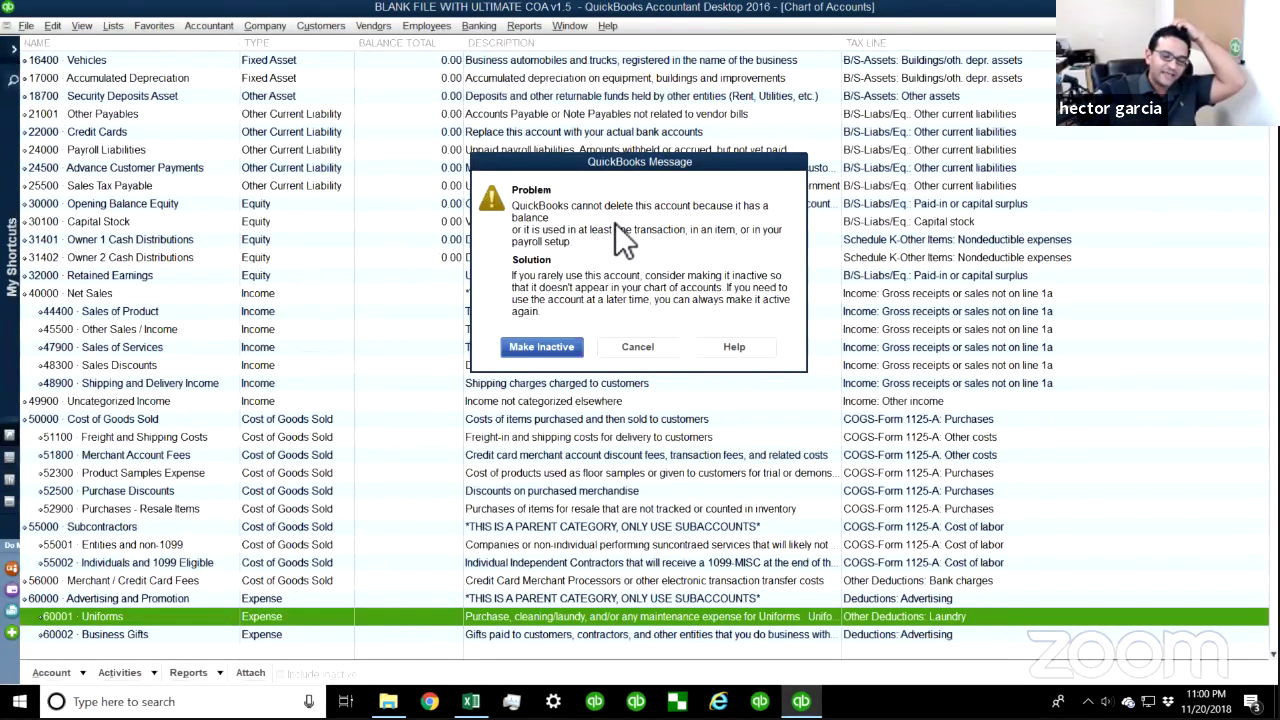
left_click(635, 346)
left_click(635, 346)
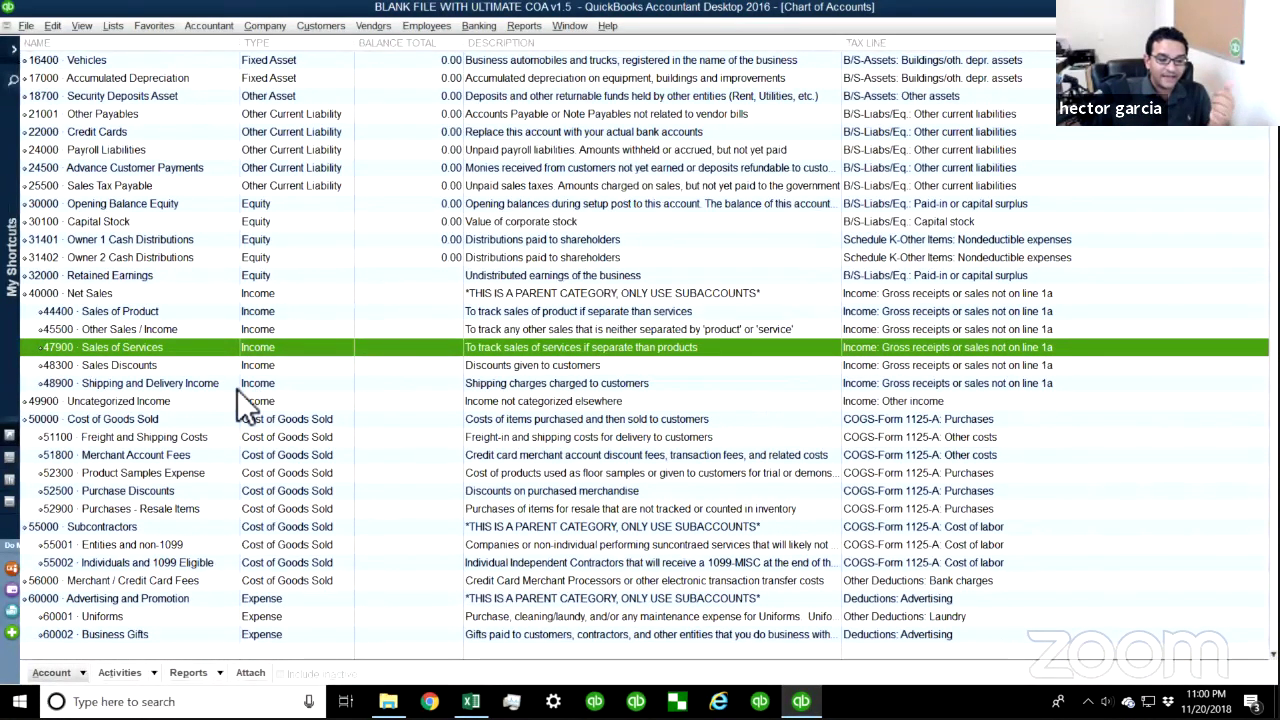
- Close the chart of accounts and the general journal entry window
left_click(153, 455)
right_click(145, 451)
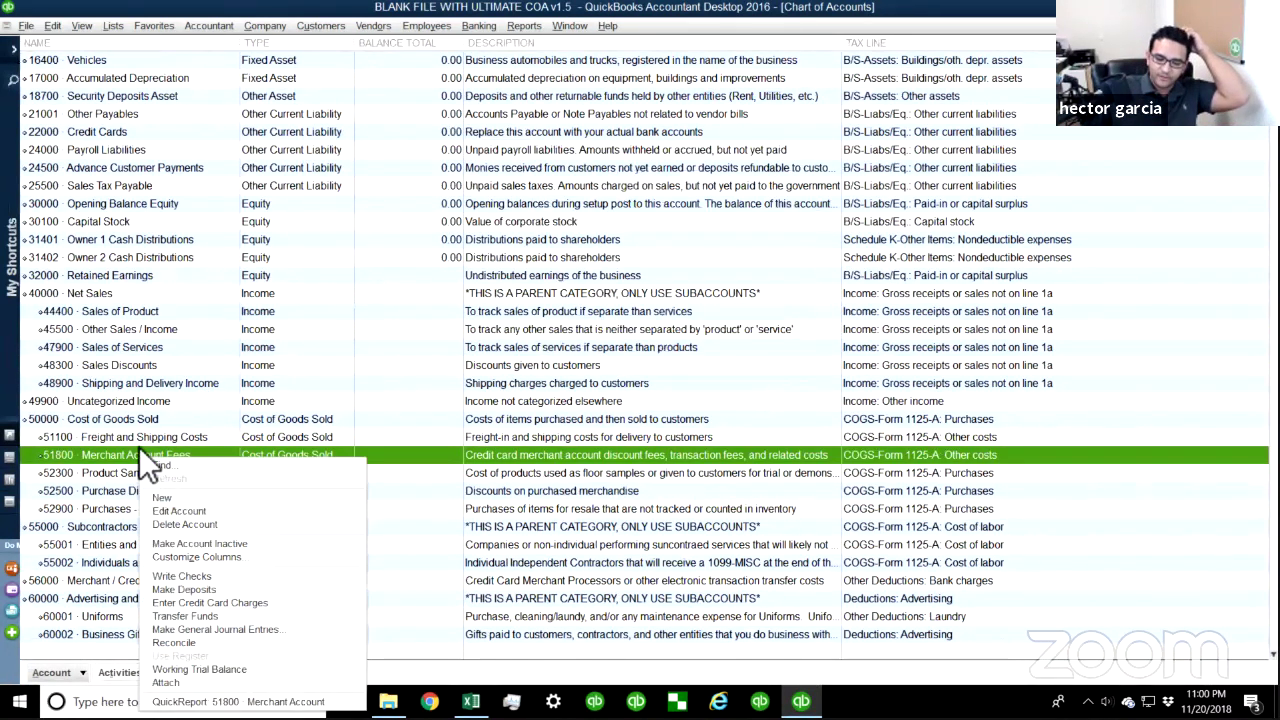
double_click(215, 437)
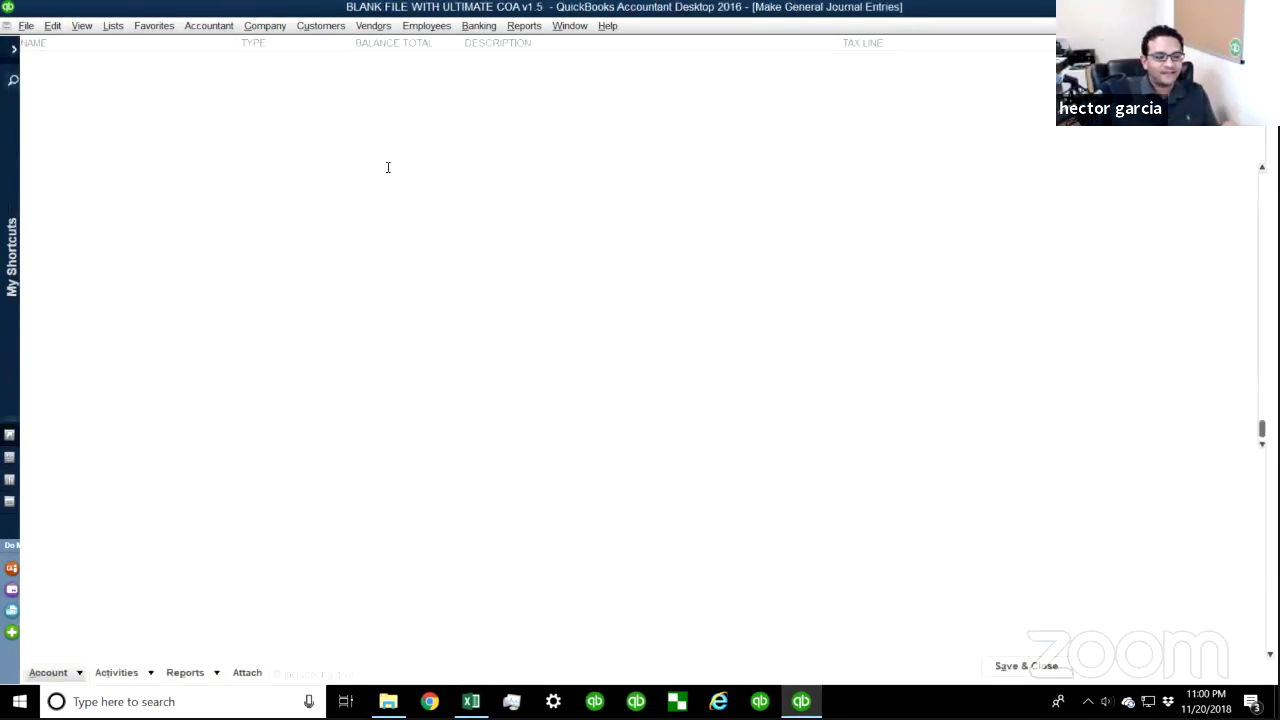
key("Escape")
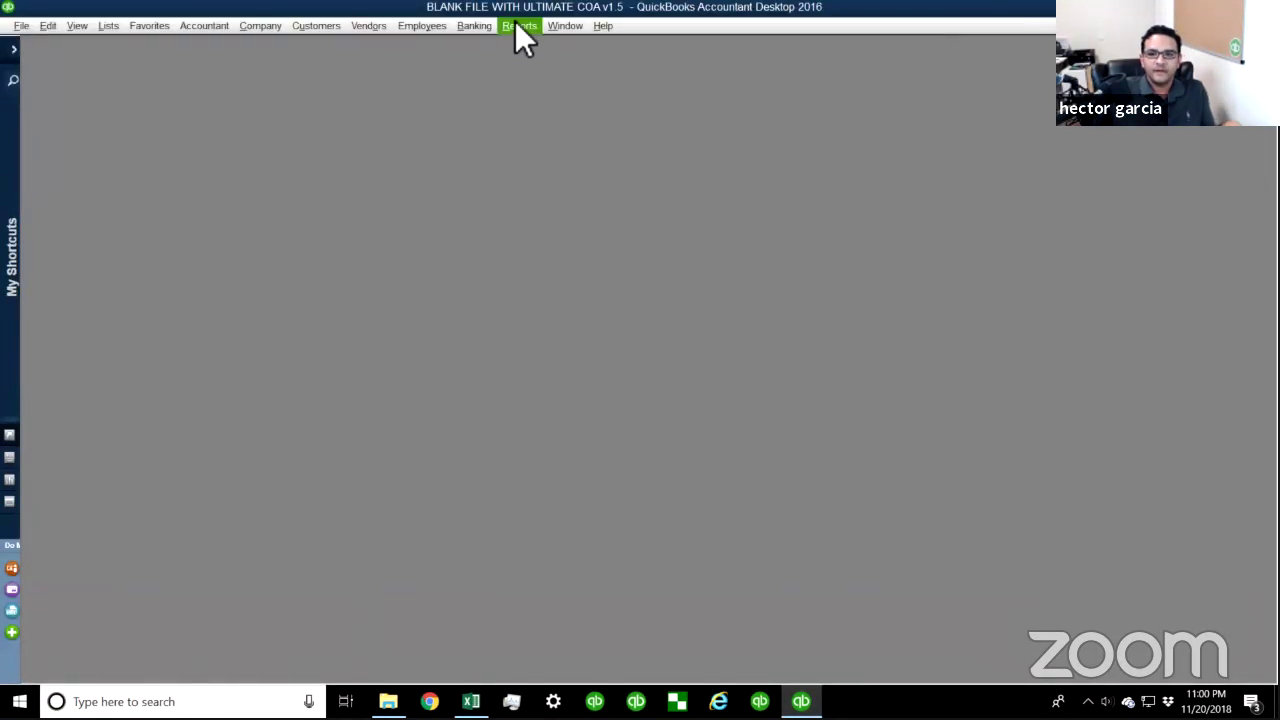
- Open the standard Profit & Loss report from the company and financial reports and reposition its window
left_click(516, 26)
mouse_move(551, 129)
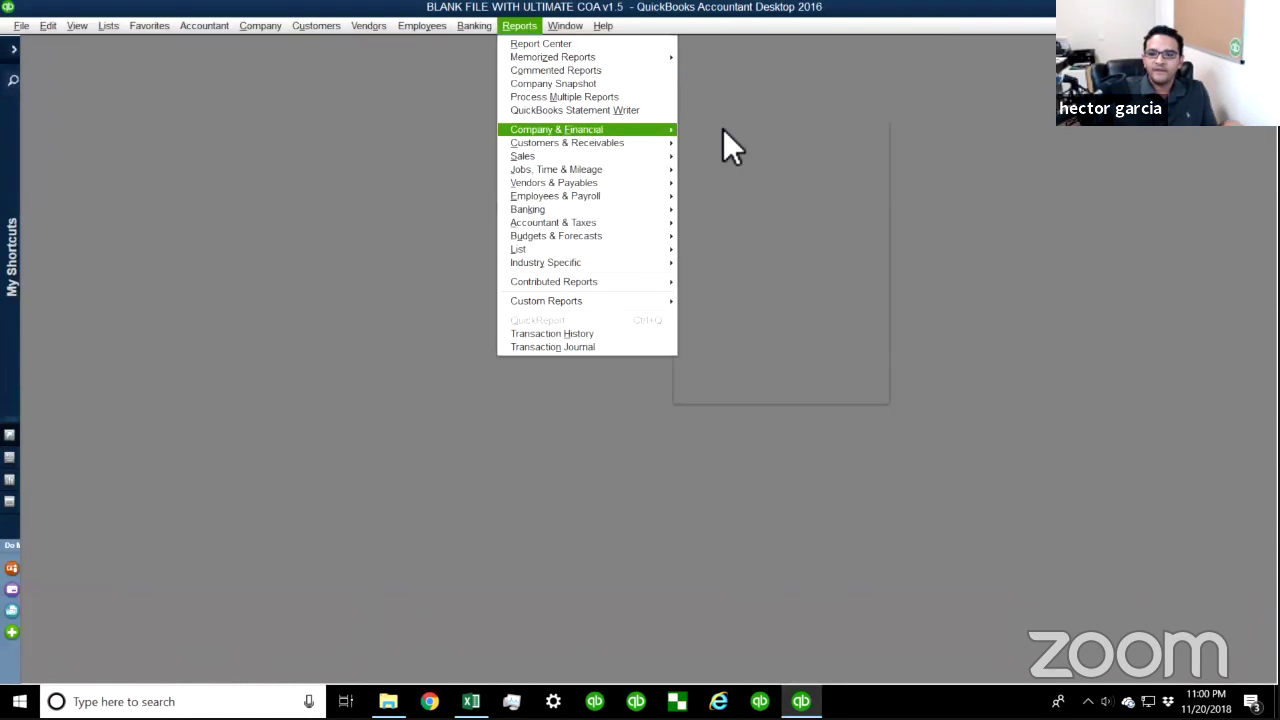
left_click(735, 129)
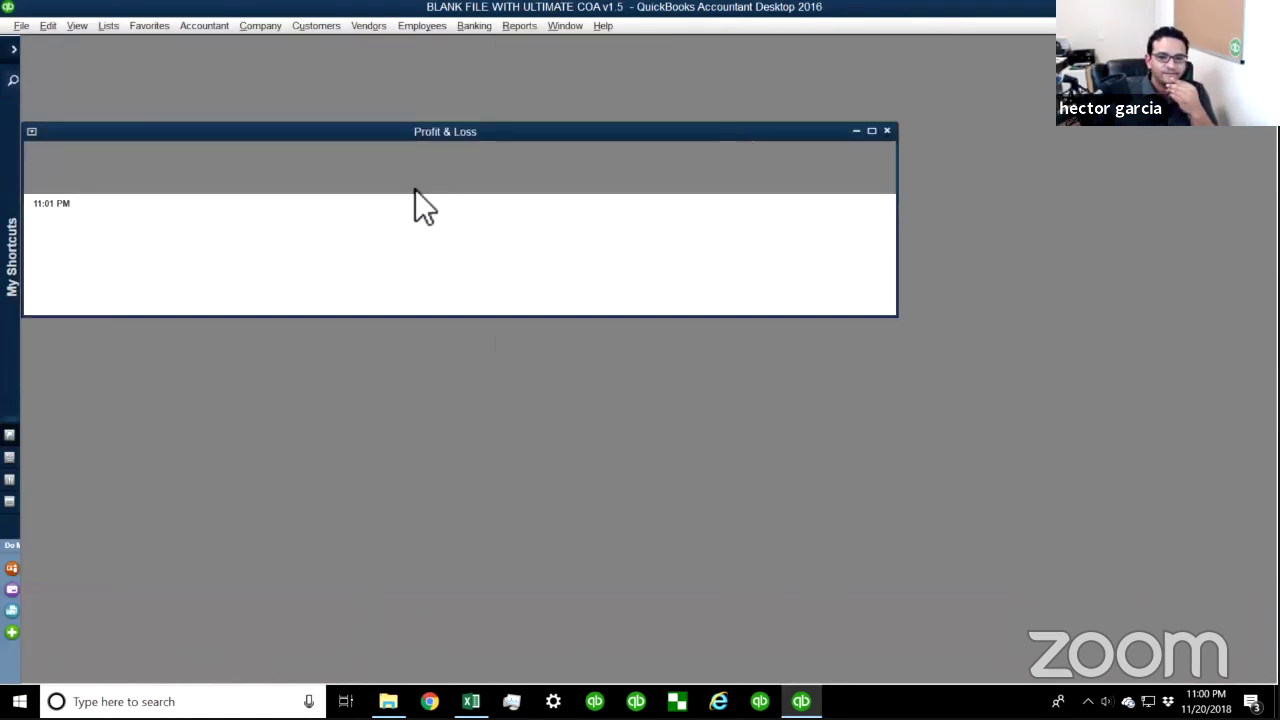
left_click_drag(181, 127, 254, 102)
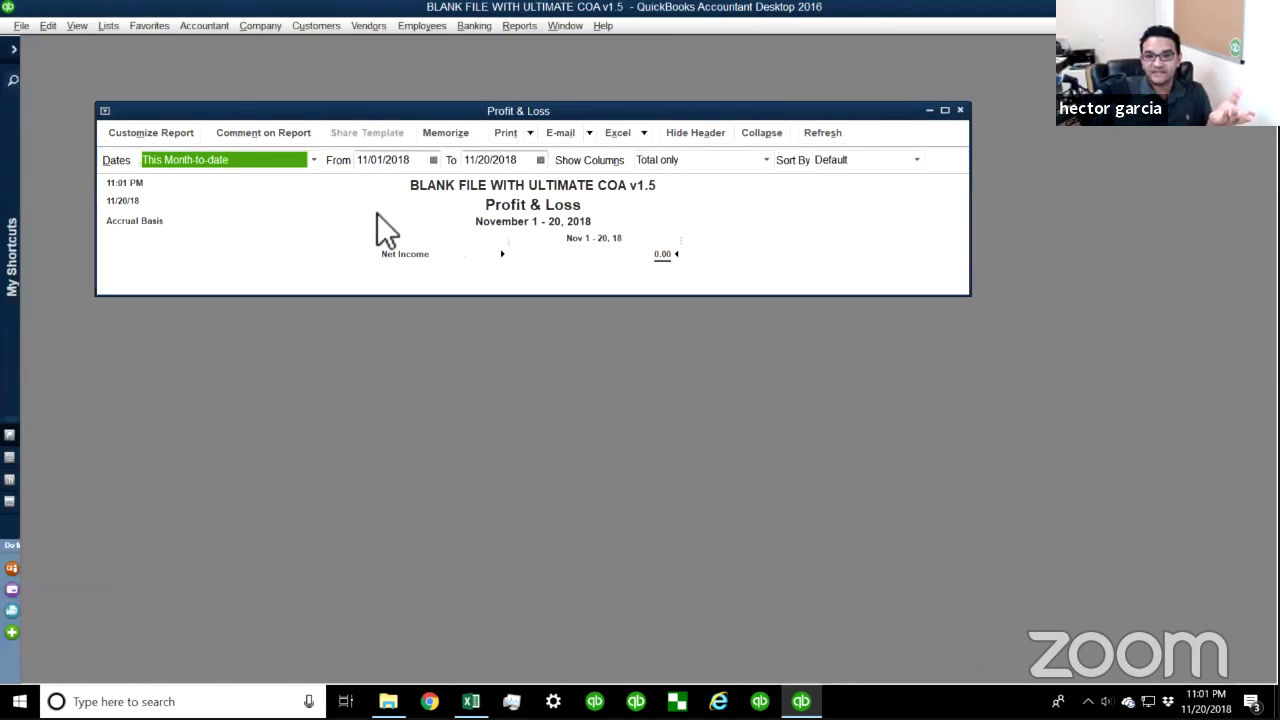
- Set the Profit & Loss report's date range from 12/31/2015 to 12/31/2015
left_click(414, 159)
type("12312015")
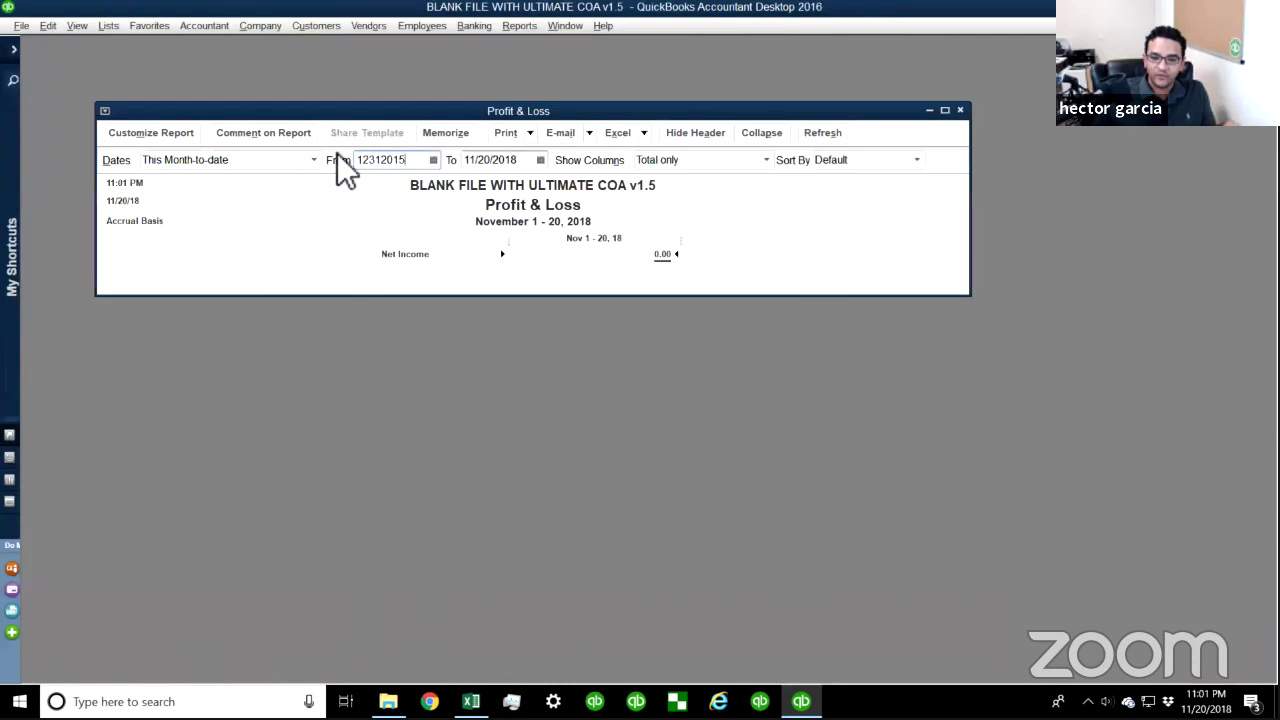
key("Tab")
type("12")
type("312015")
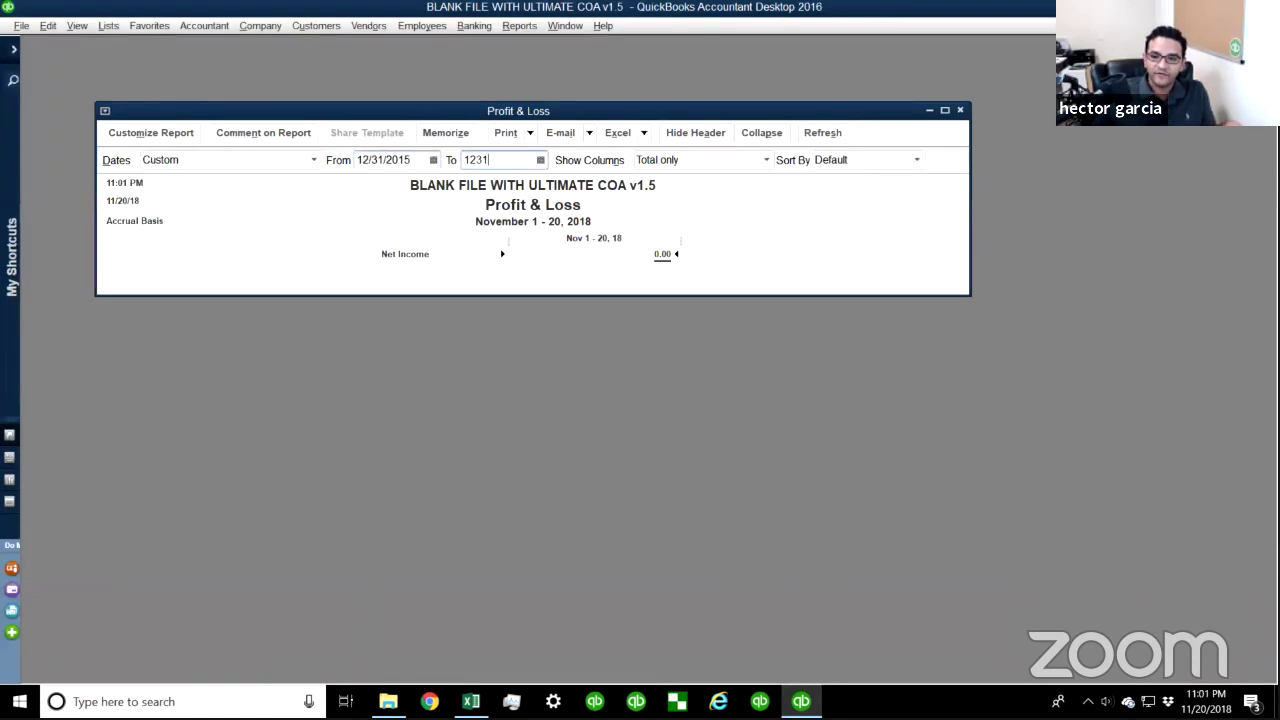
key("Tab")
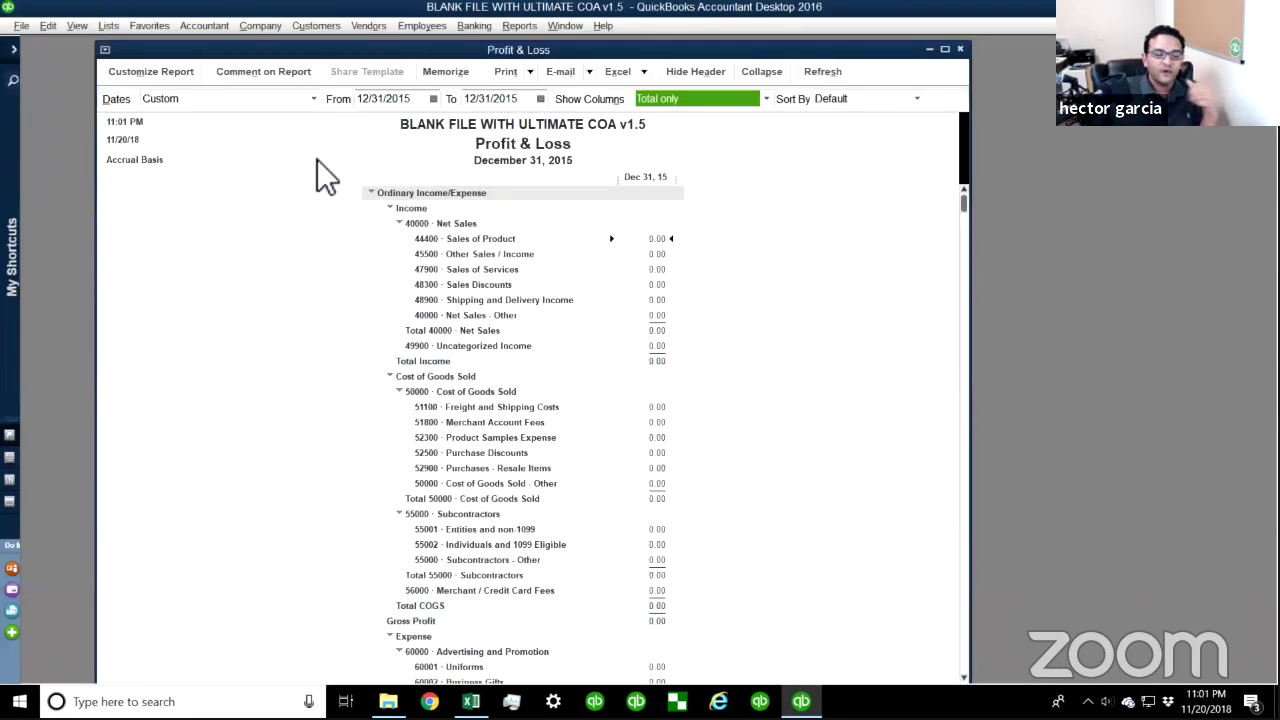
- Review all income, cost of goods sold, expense and other expense accounts down to Net Income in the report
scroll(353, 439, "down", 9)
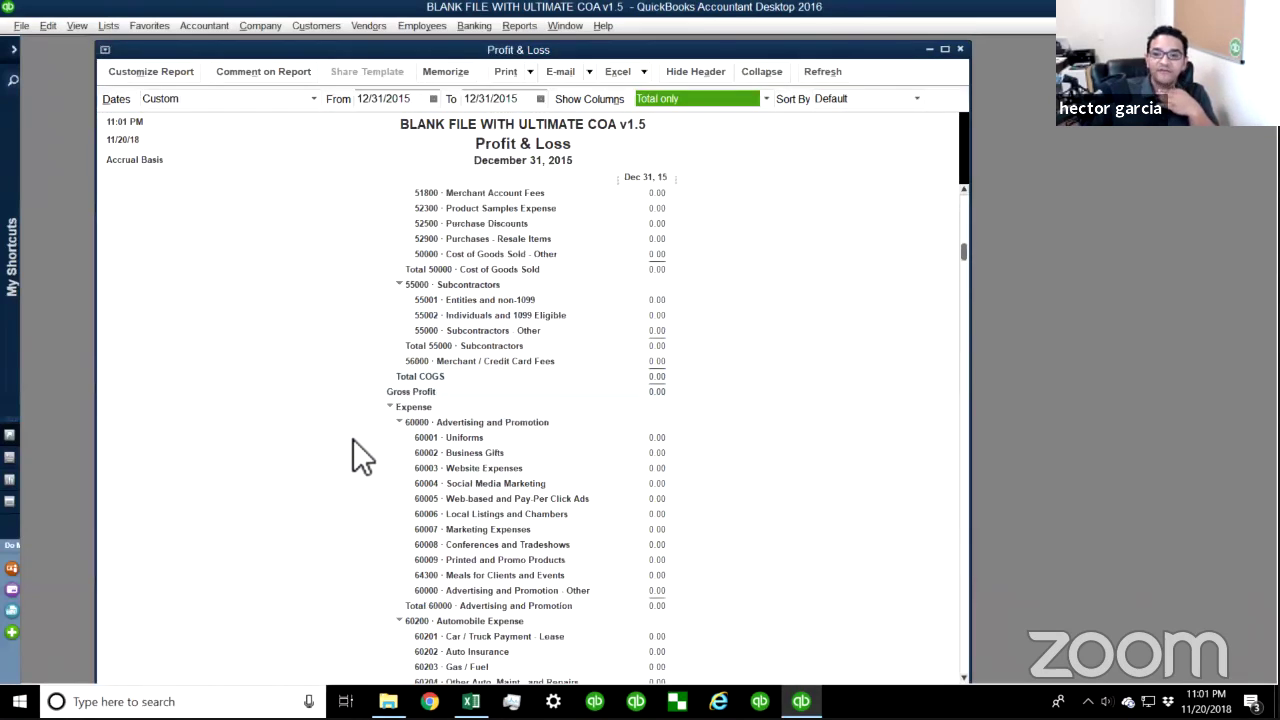
scroll(353, 439, "down", 15)
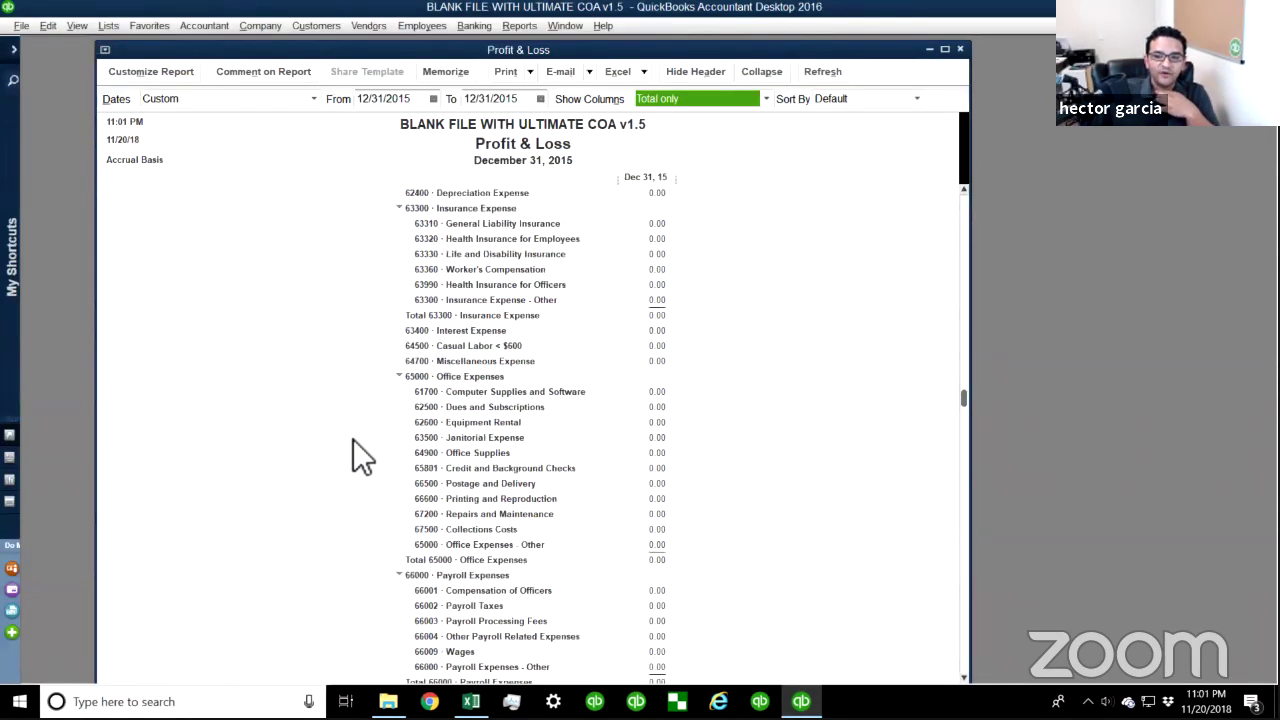
scroll(353, 439, "down", 20)
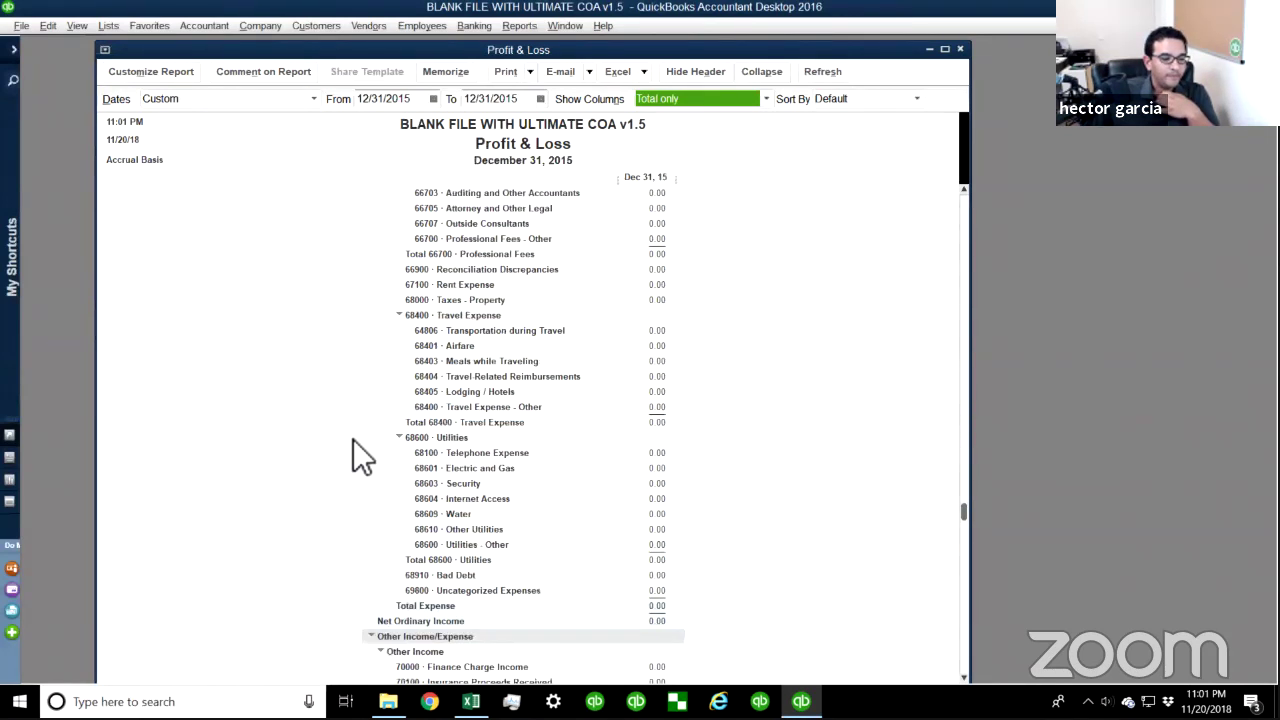
scroll(353, 439, "down", 3)
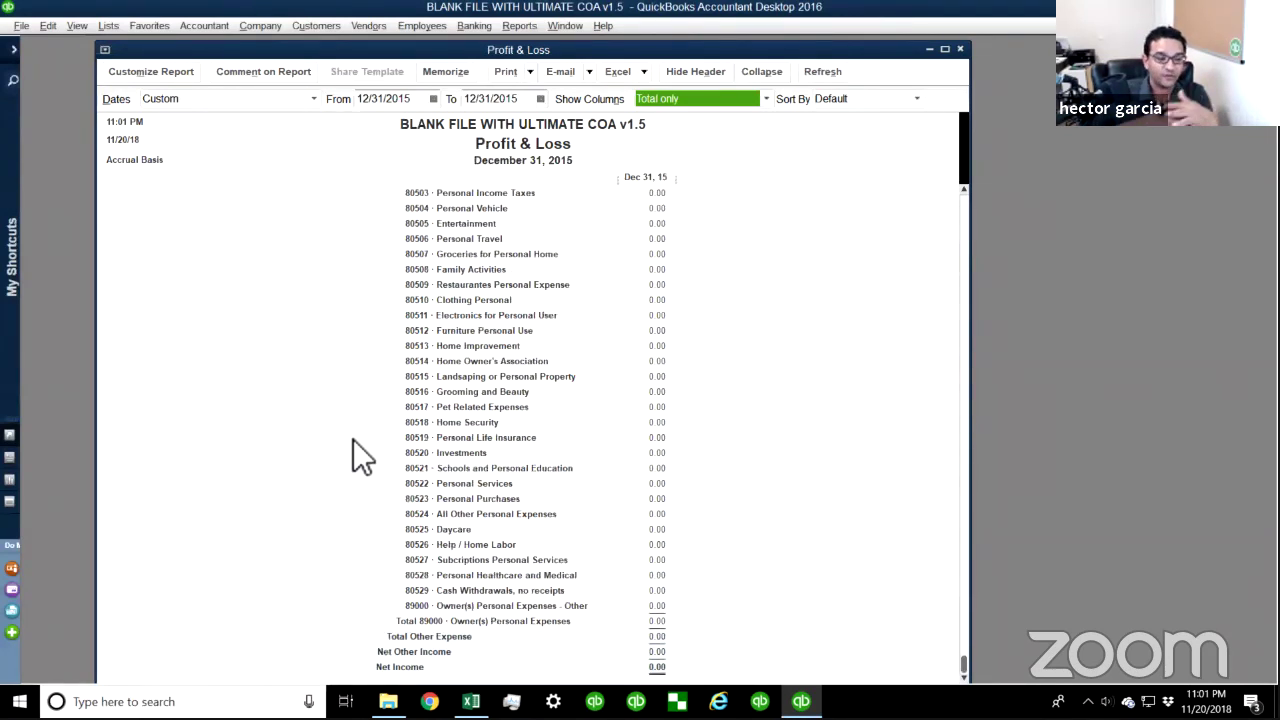
scroll(555, 321, "up", 20)
scroll(555, 321, "up", 20)
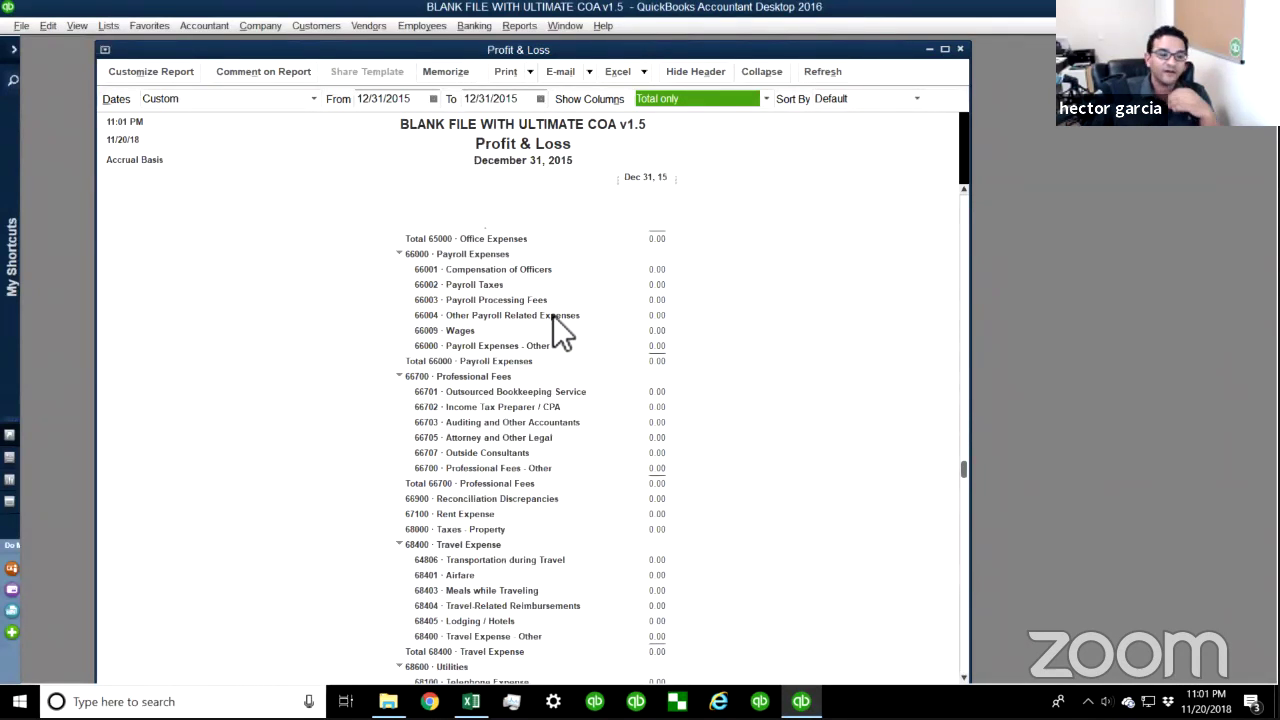
scroll(553, 318, "up", 10)
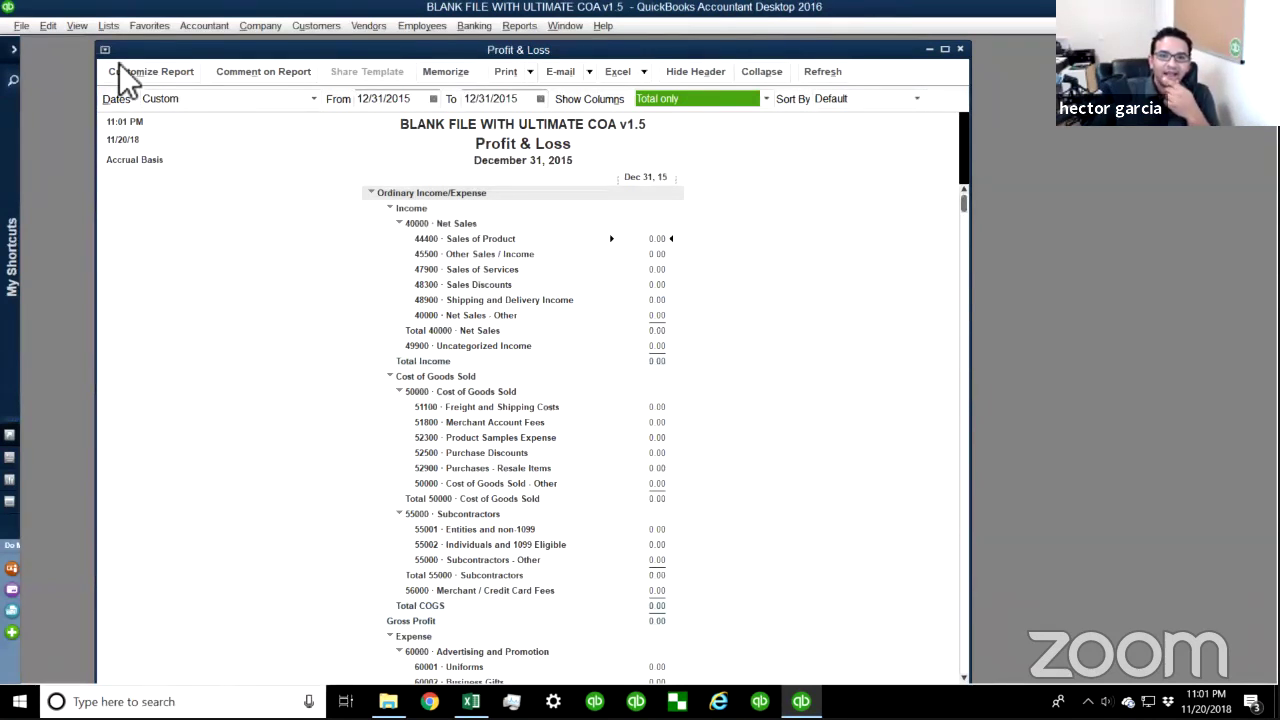
- Set the company preference for Reports & Graphs to show accounts by Name and Description, and save it
left_click(145, 72)
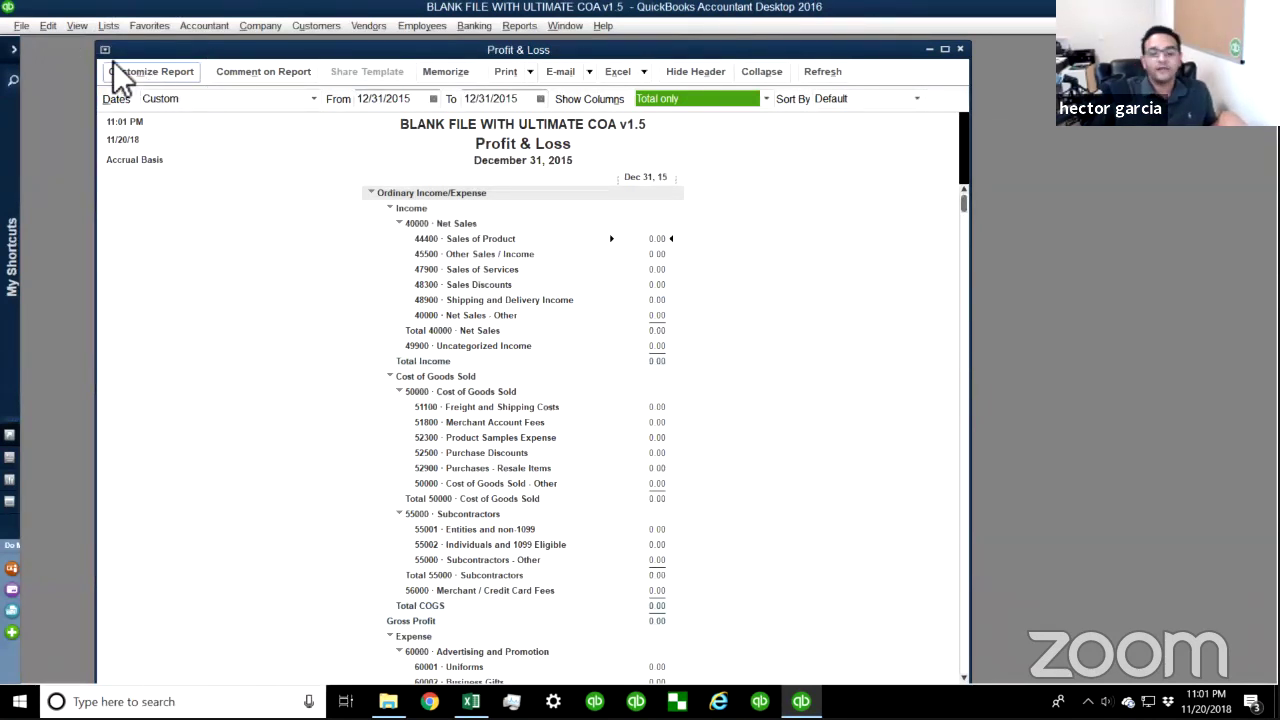
left_click(46, 27)
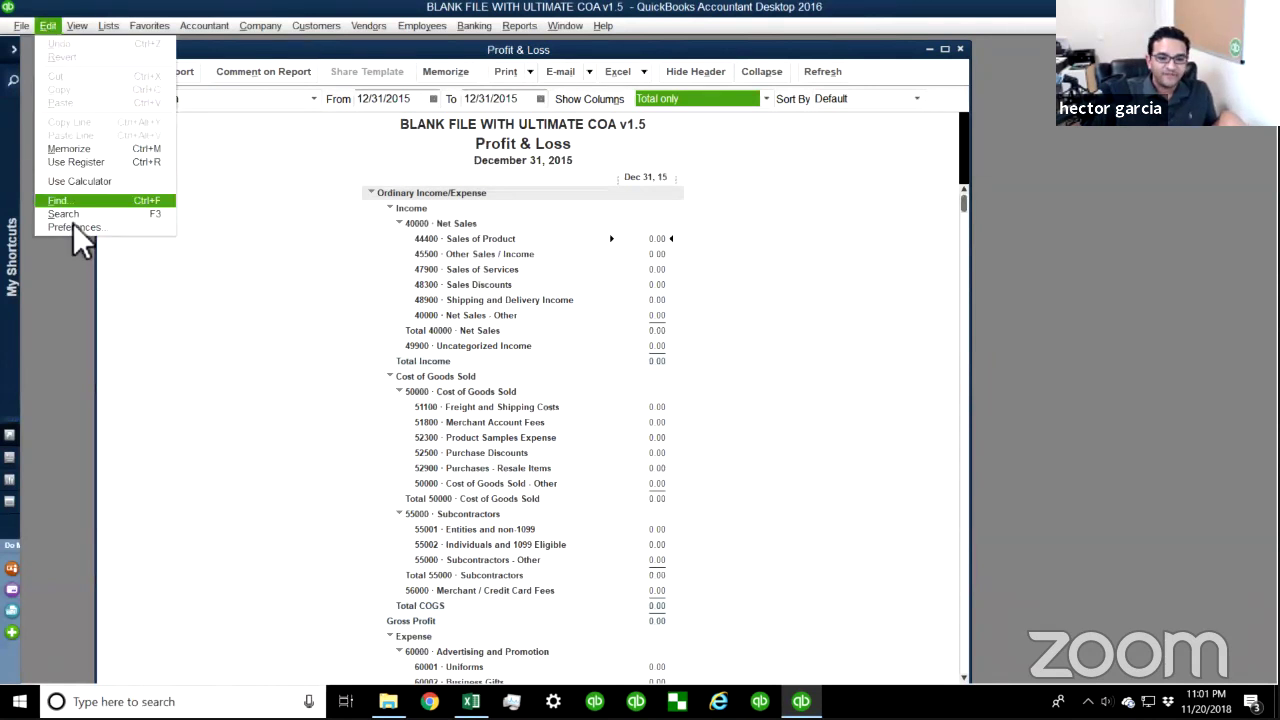
left_click(73, 226)
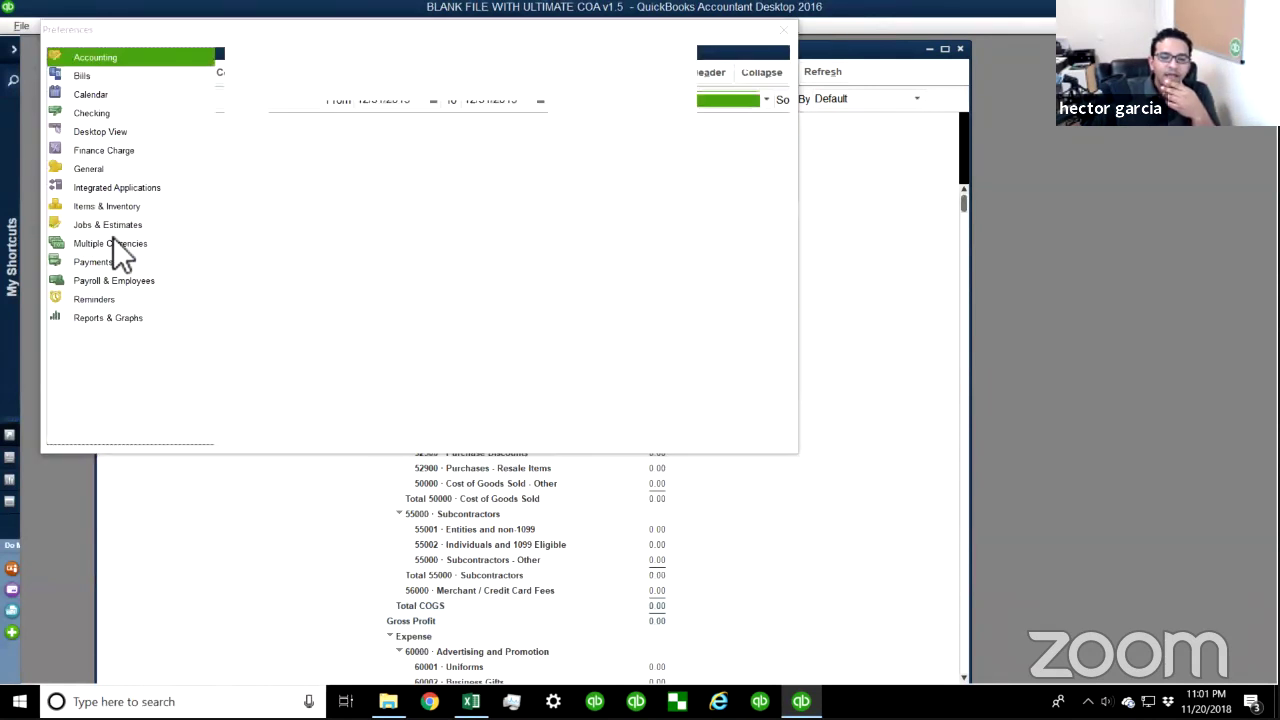
left_click(113, 319)
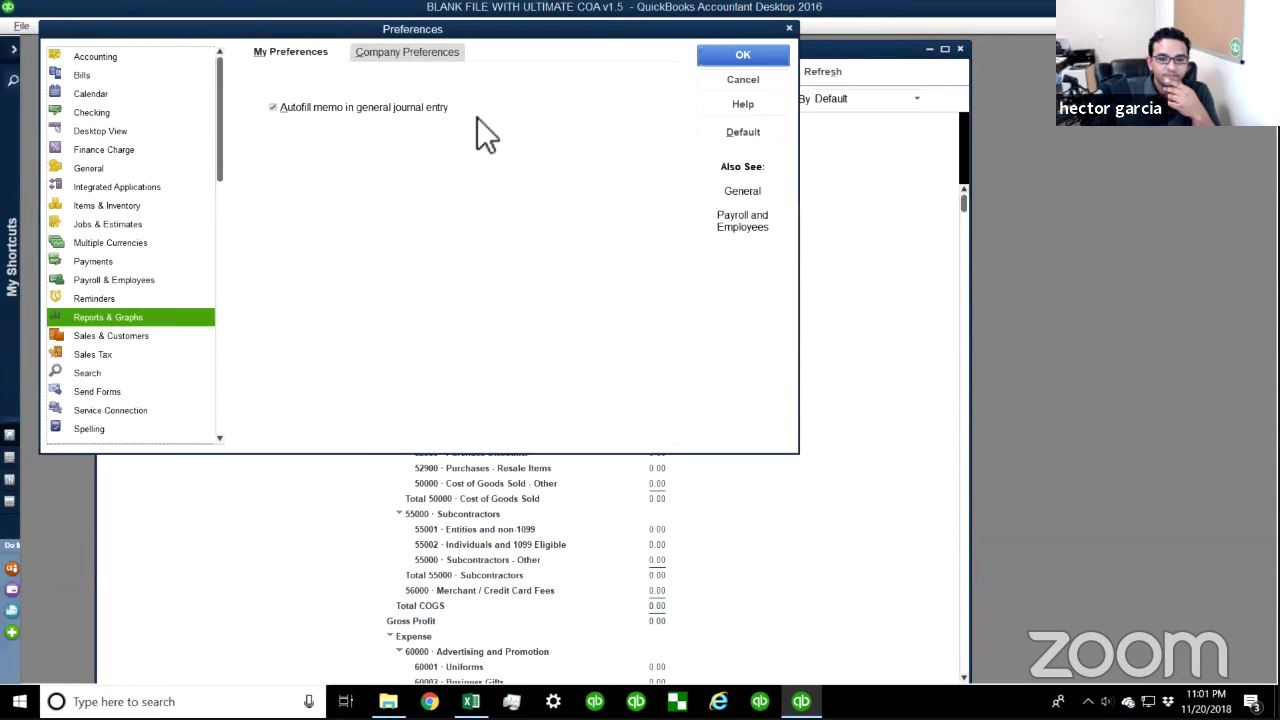
left_click(407, 53)
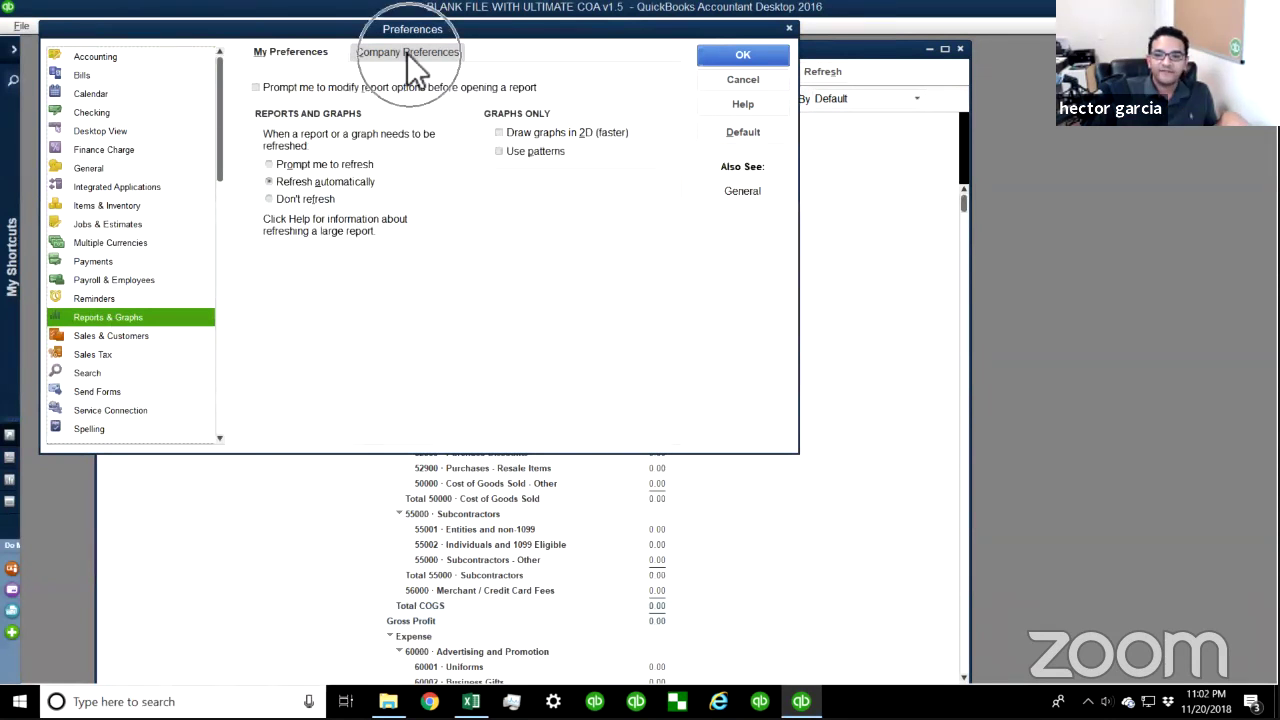
left_click(520, 84)
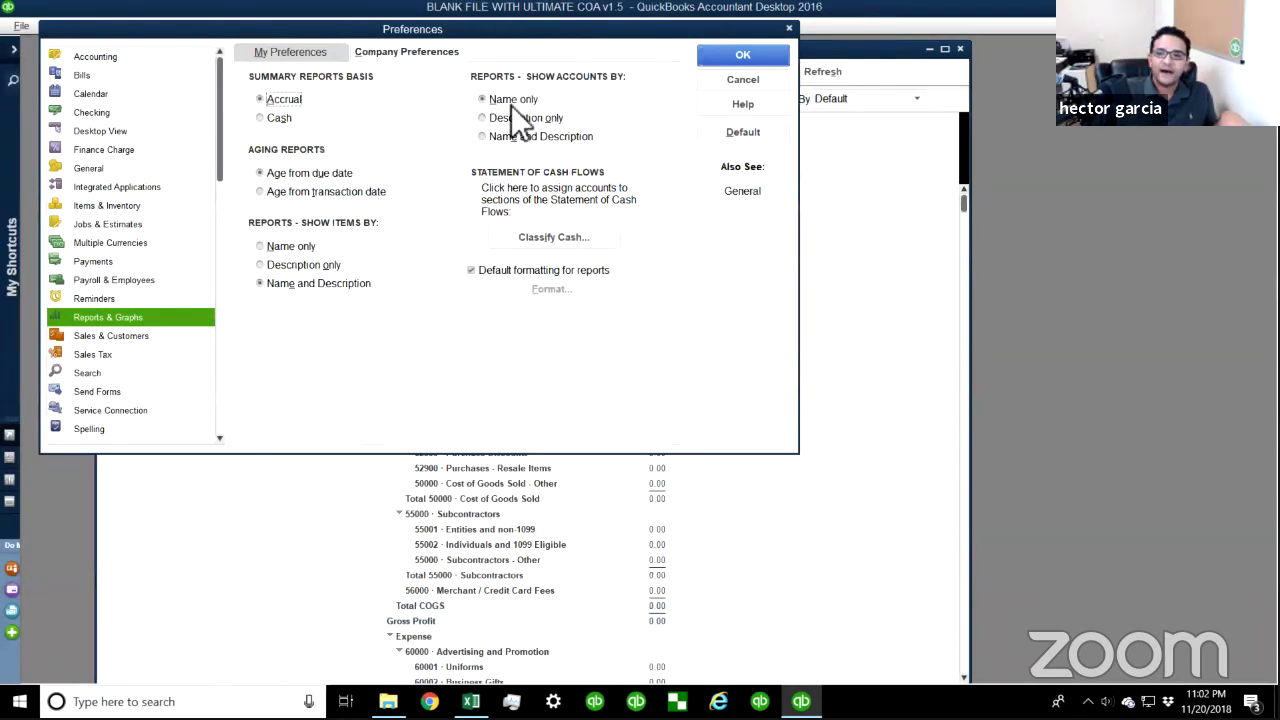
left_click(505, 137)
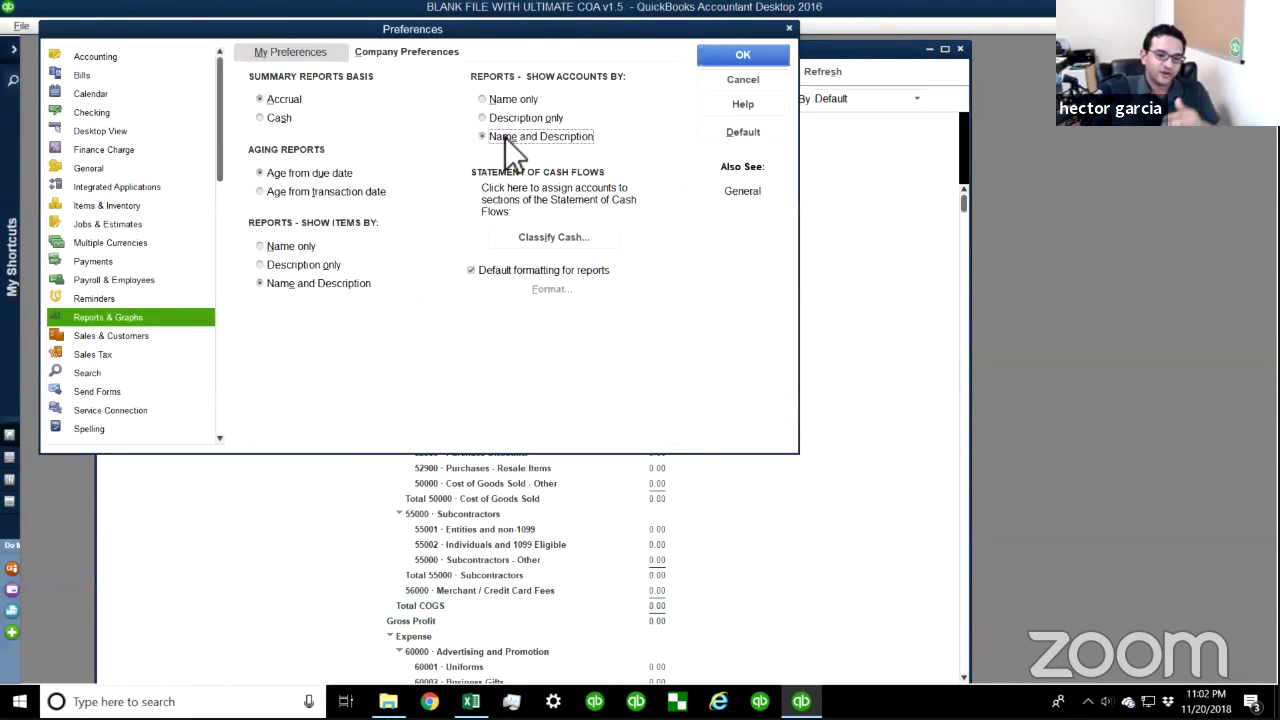
left_click(741, 51)
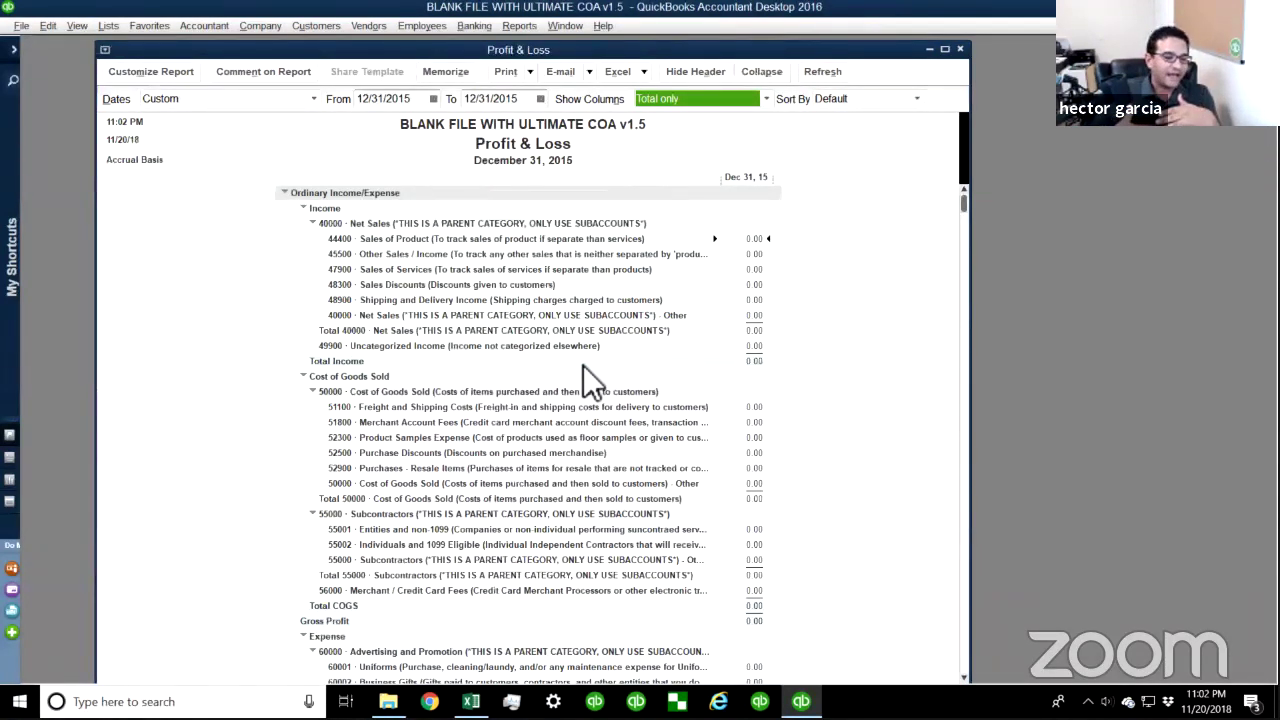
- Widen the report's account column and read the account descriptions down through the advertising and automobile expenses
left_click_drag(709, 174, 749, 177)
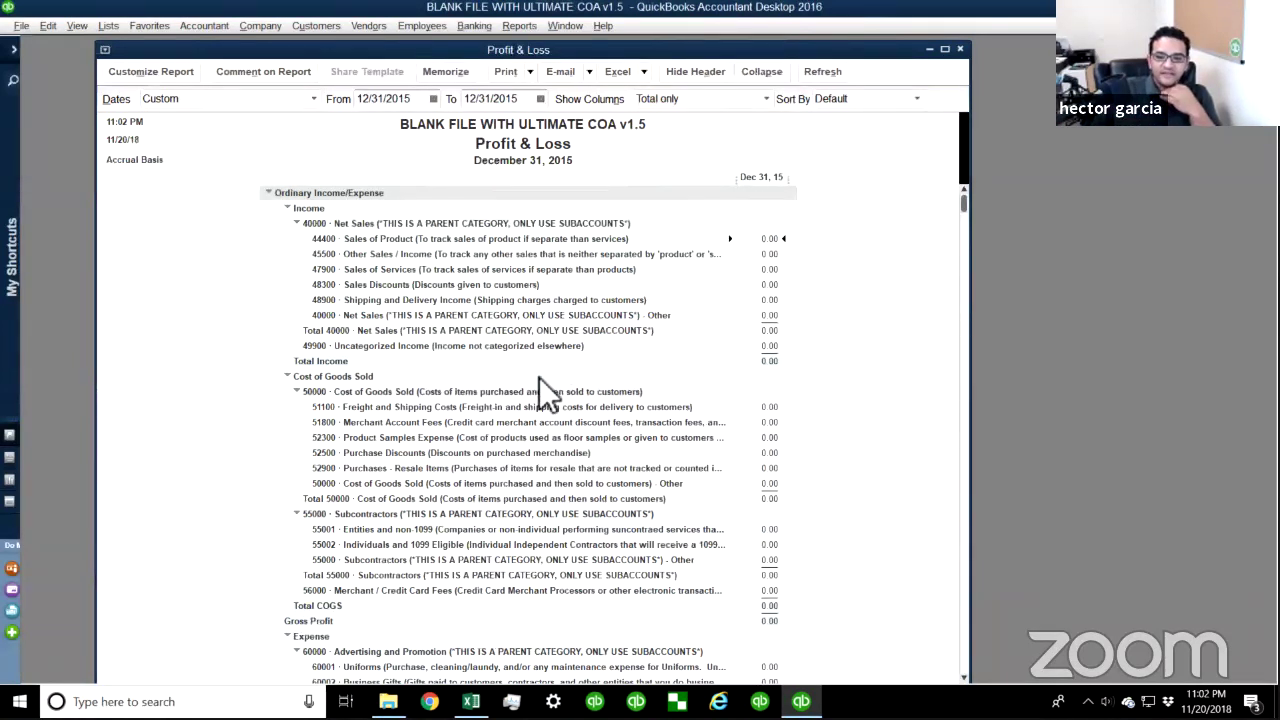
scroll(529, 443, "down", 3)
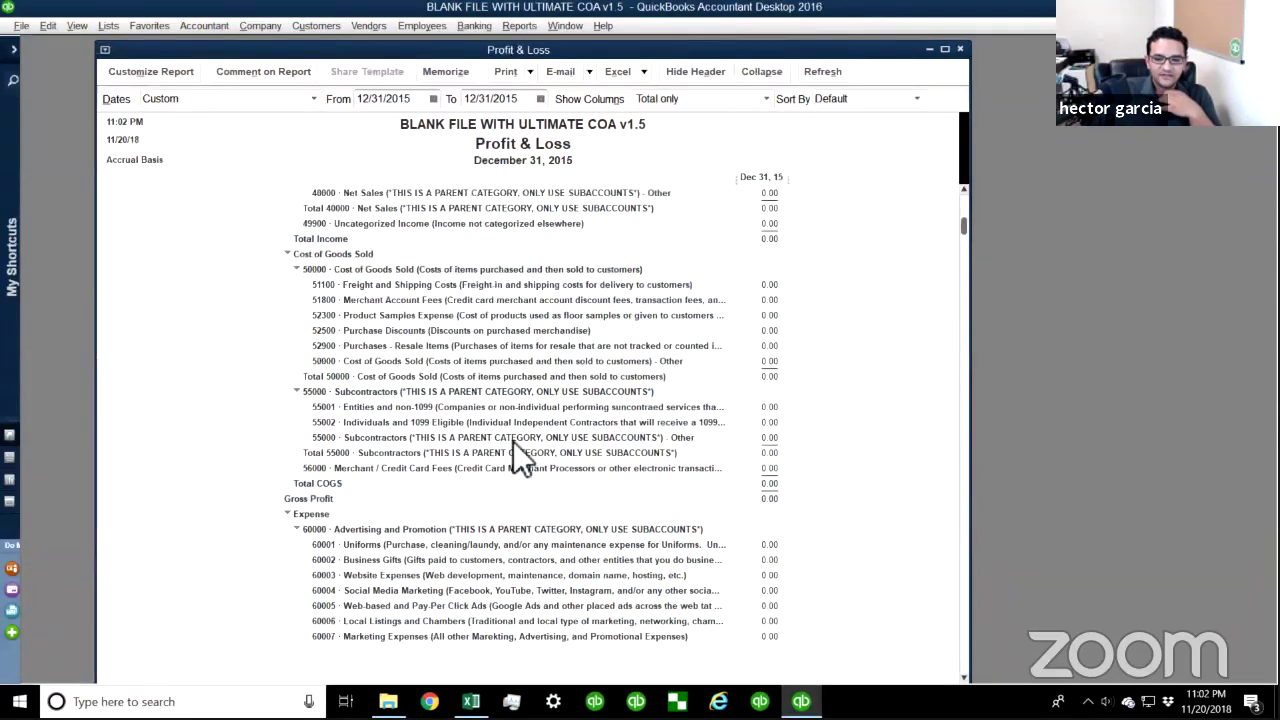
scroll(513, 441, "down", 2)
scroll(513, 451, "down", 3)
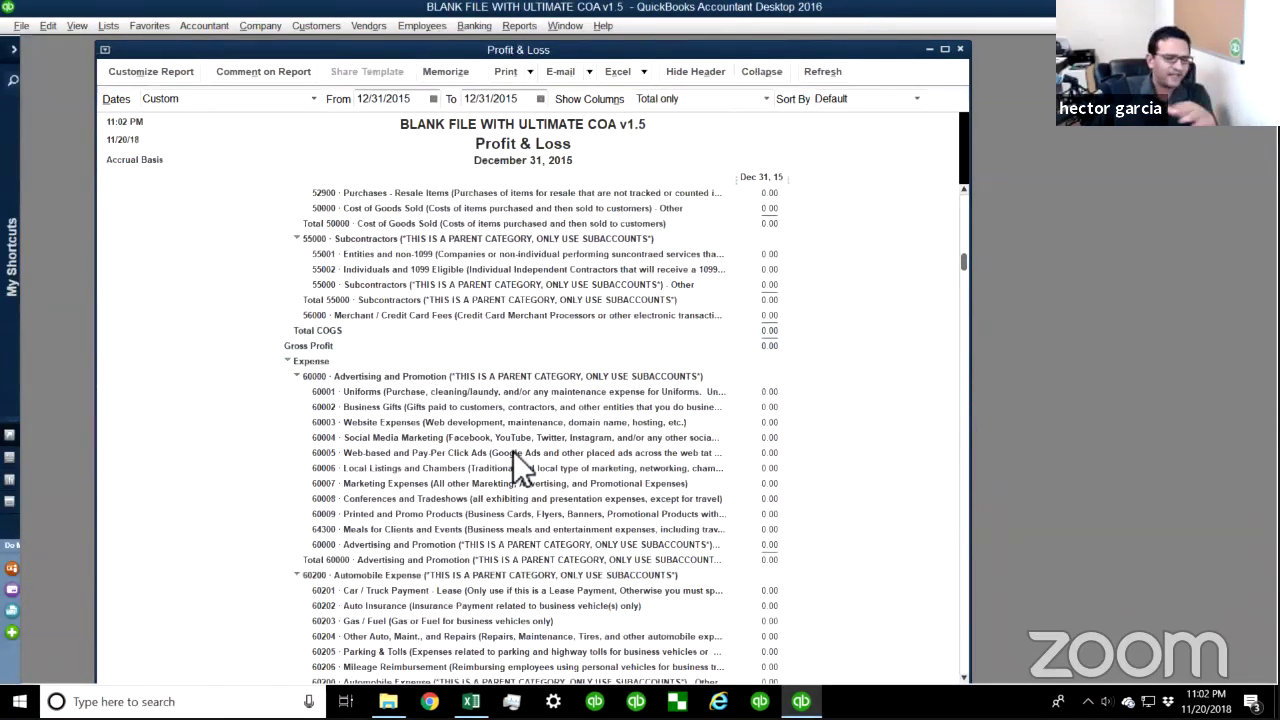
scroll(513, 455, "down", 1)
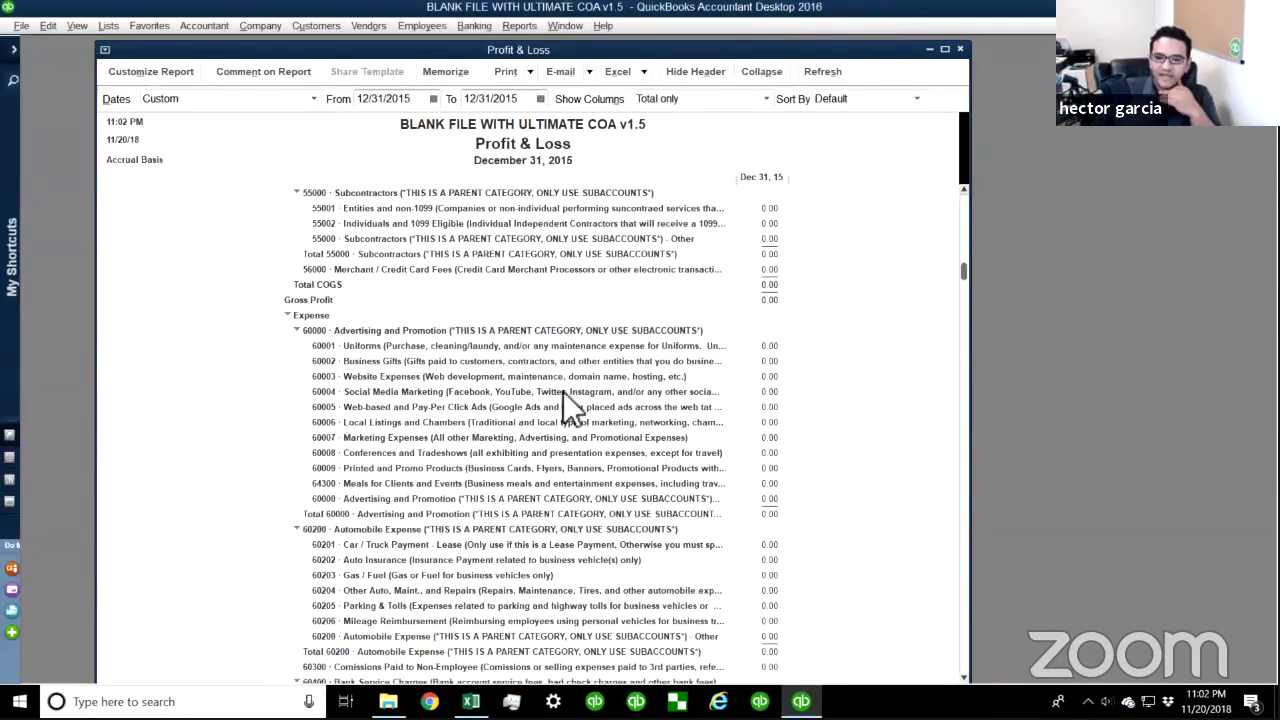
scroll(523, 449, "down", 1)
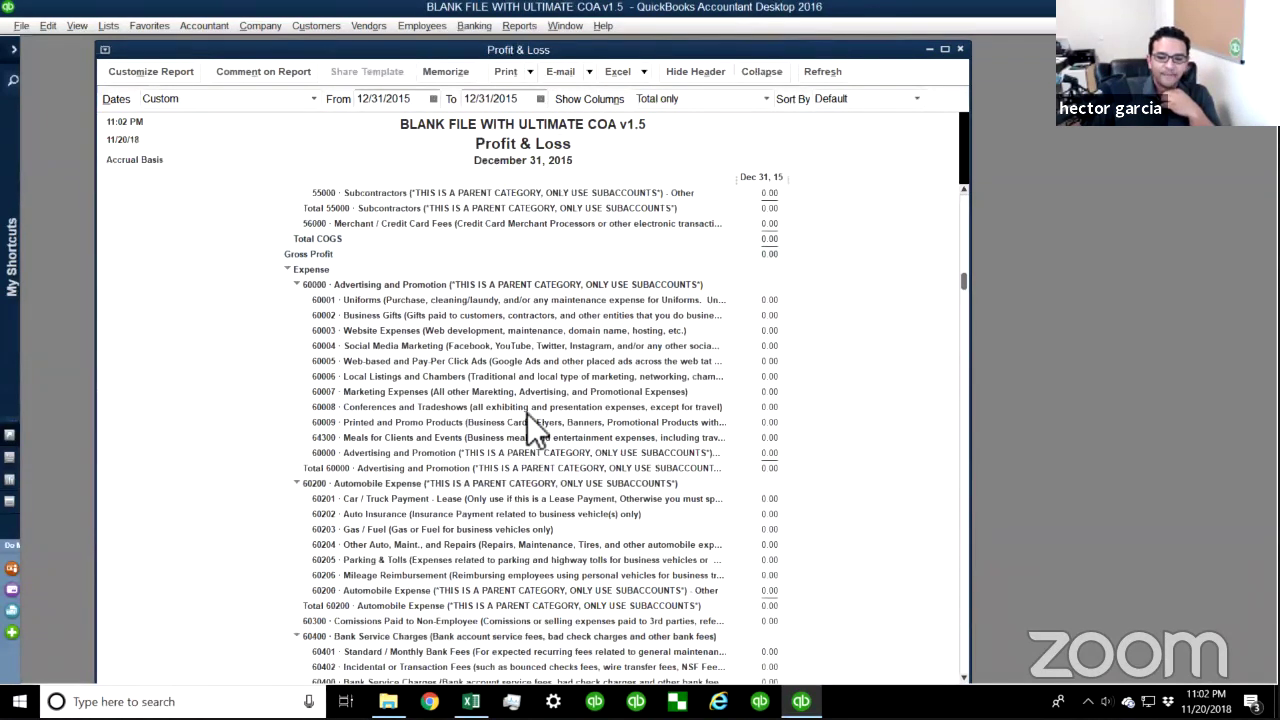
- Display the Product Information window to check the QuickBooks version, and close it
left_click(421, 345)
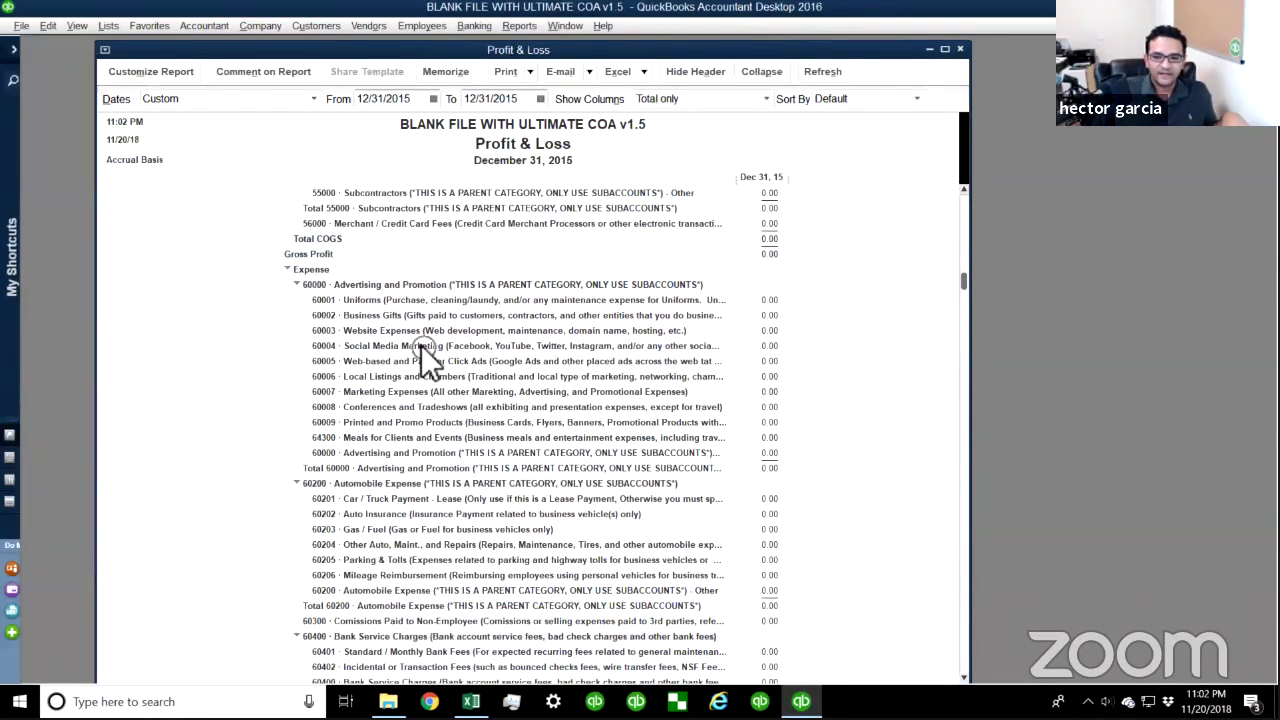
key("F2")
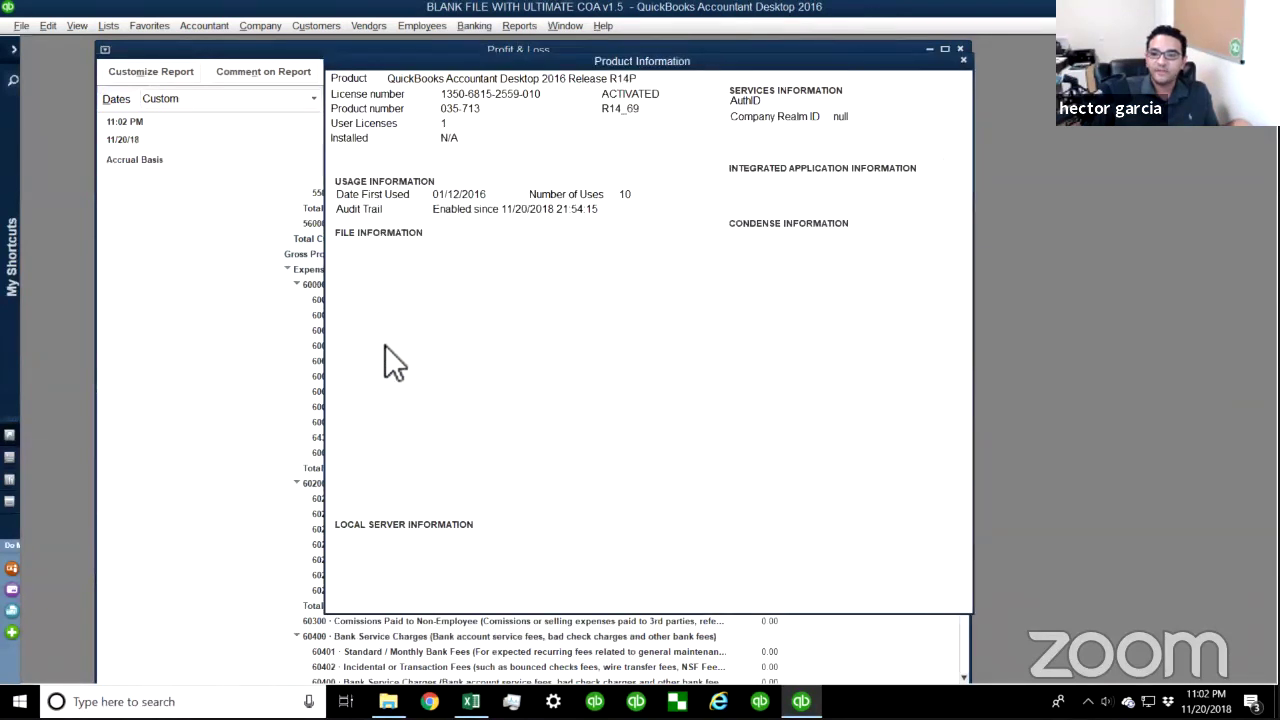
left_click(643, 593)
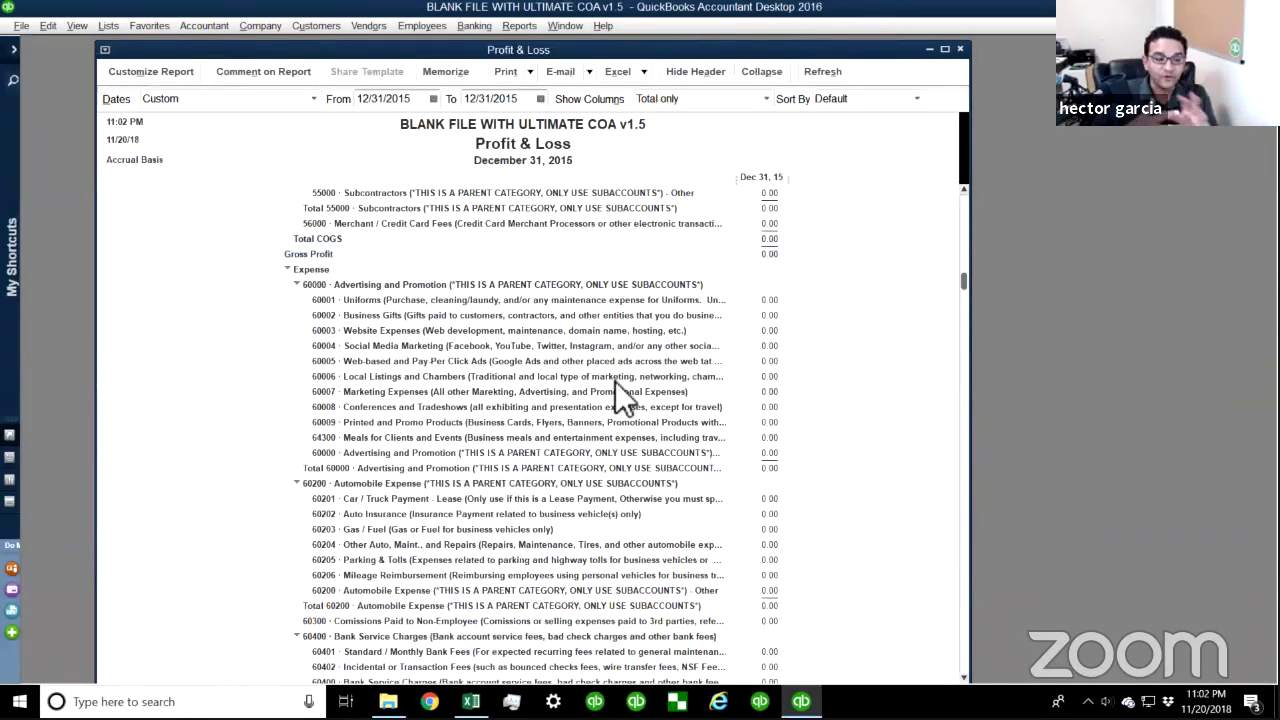
- Open account 48300 Sales Discounts for editing from the chart of accounts, examine its Description field, and save and close it
left_click(108, 26)
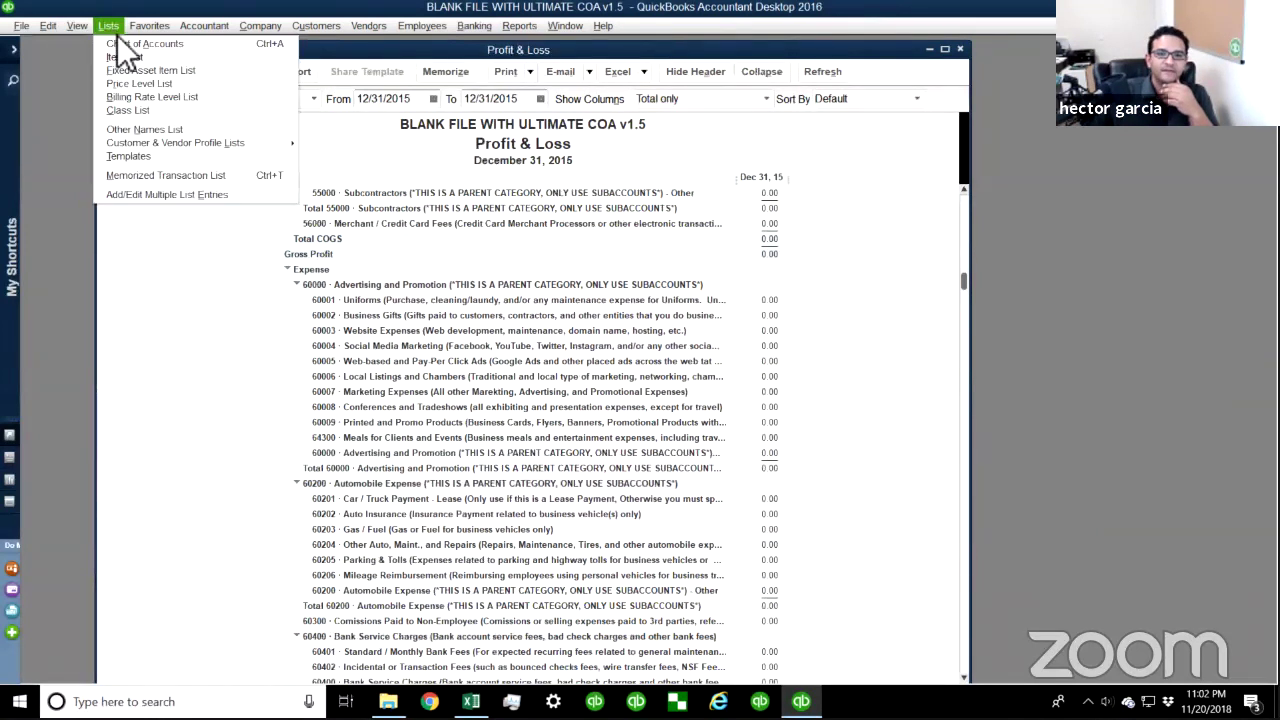
left_click(121, 38)
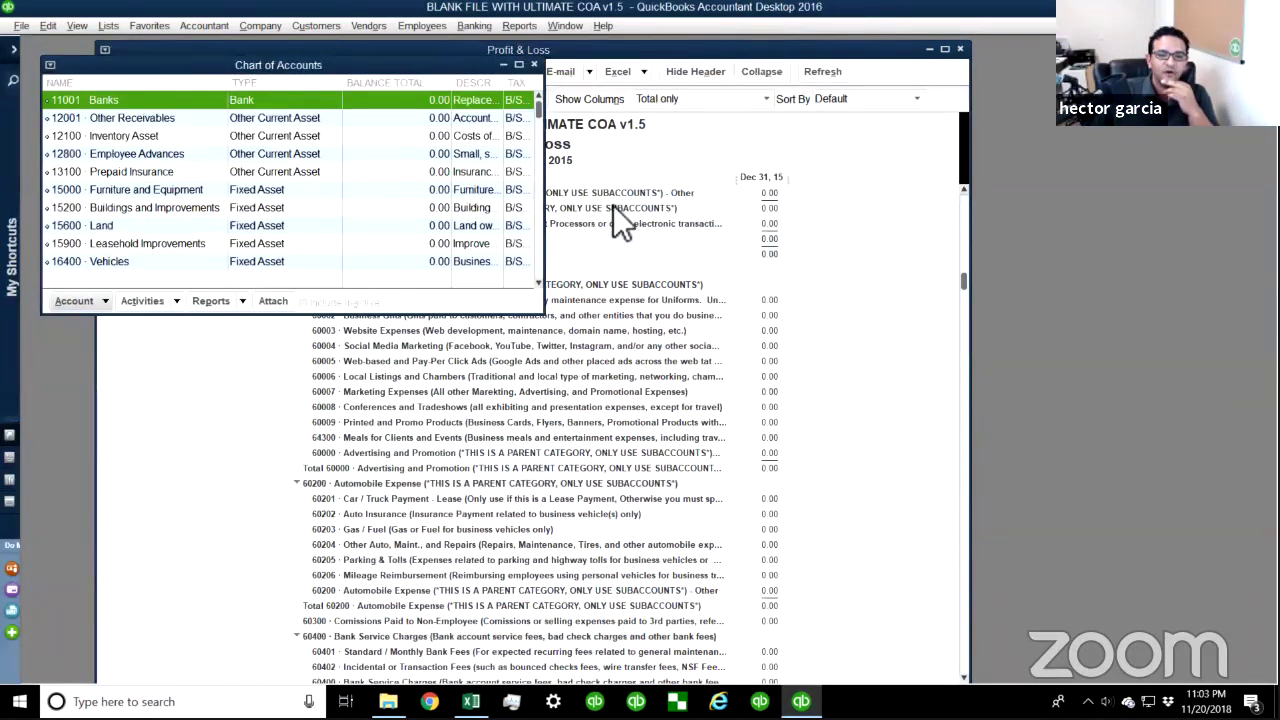
scroll(533, 227, "down", 4)
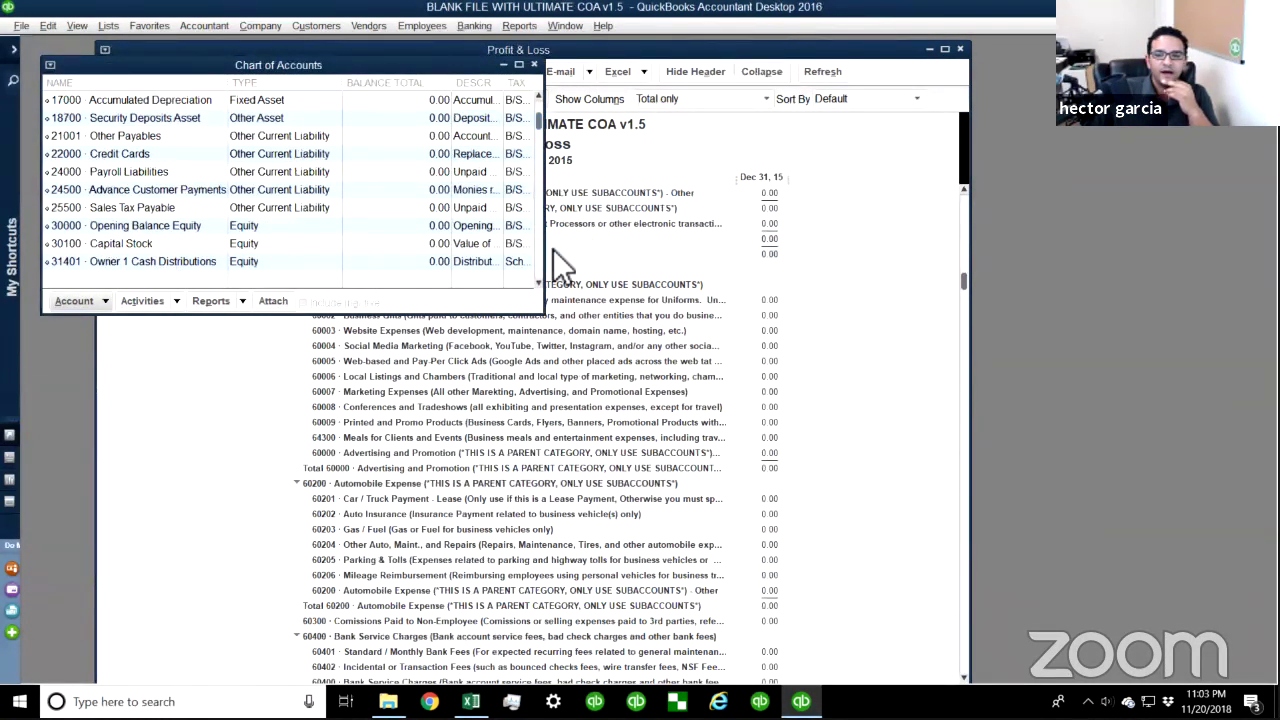
scroll(240, 230, "down", 3)
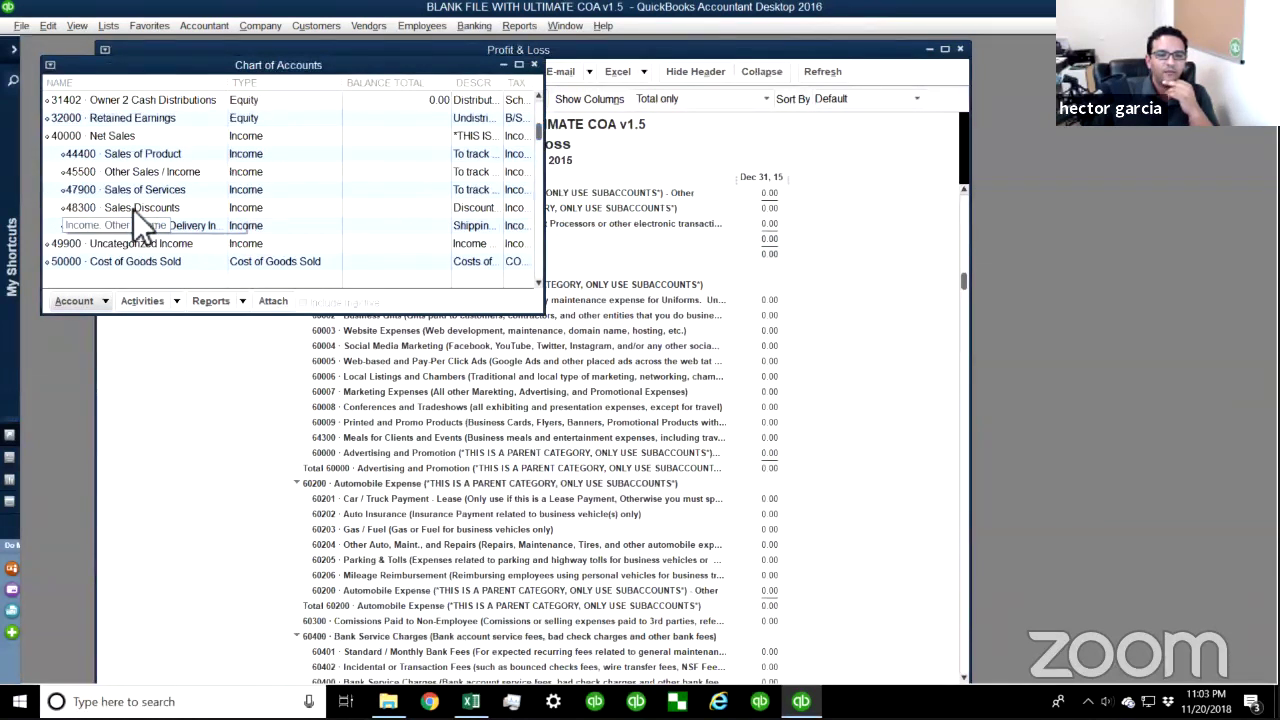
right_click(142, 210)
left_click(175, 266)
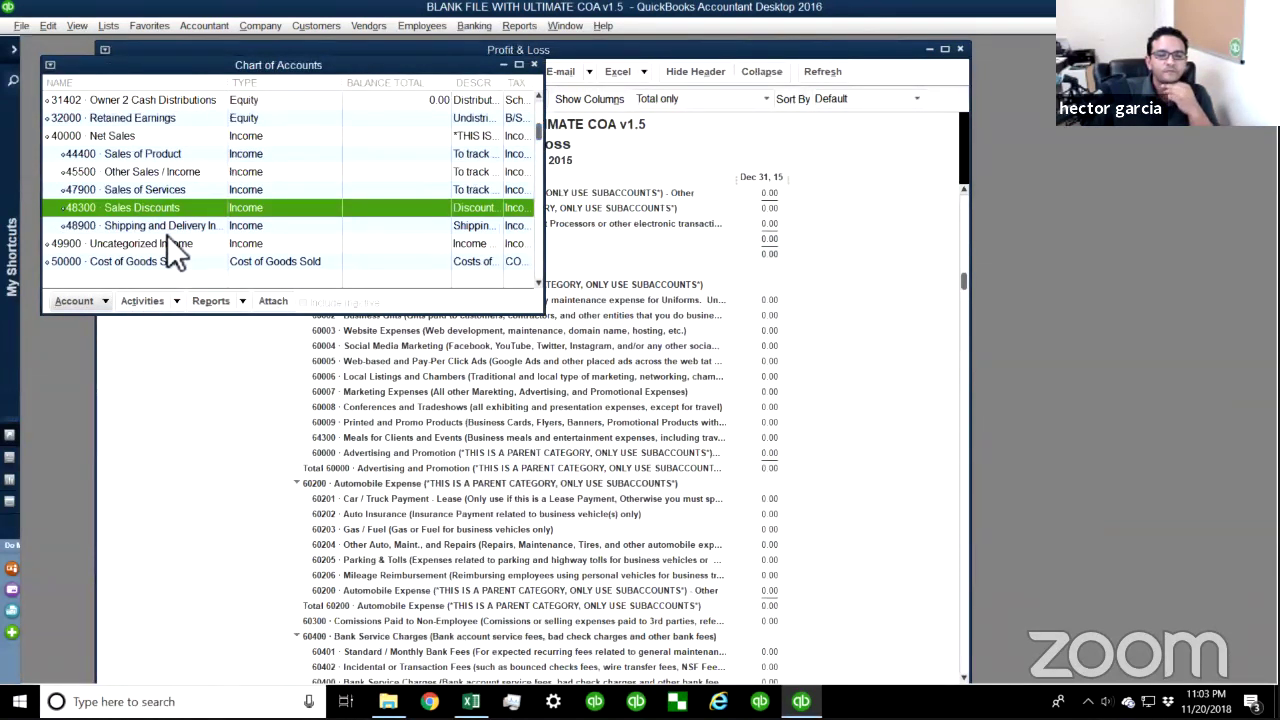
left_click(394, 257)
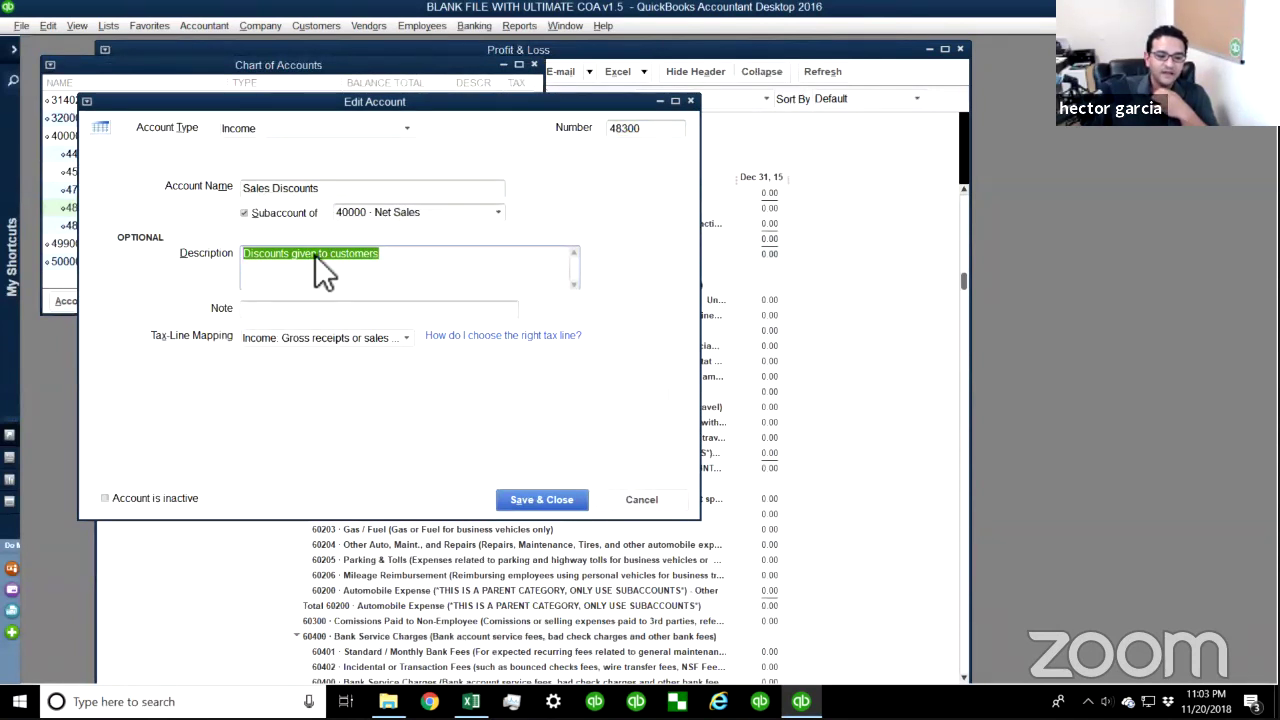
left_click(537, 499)
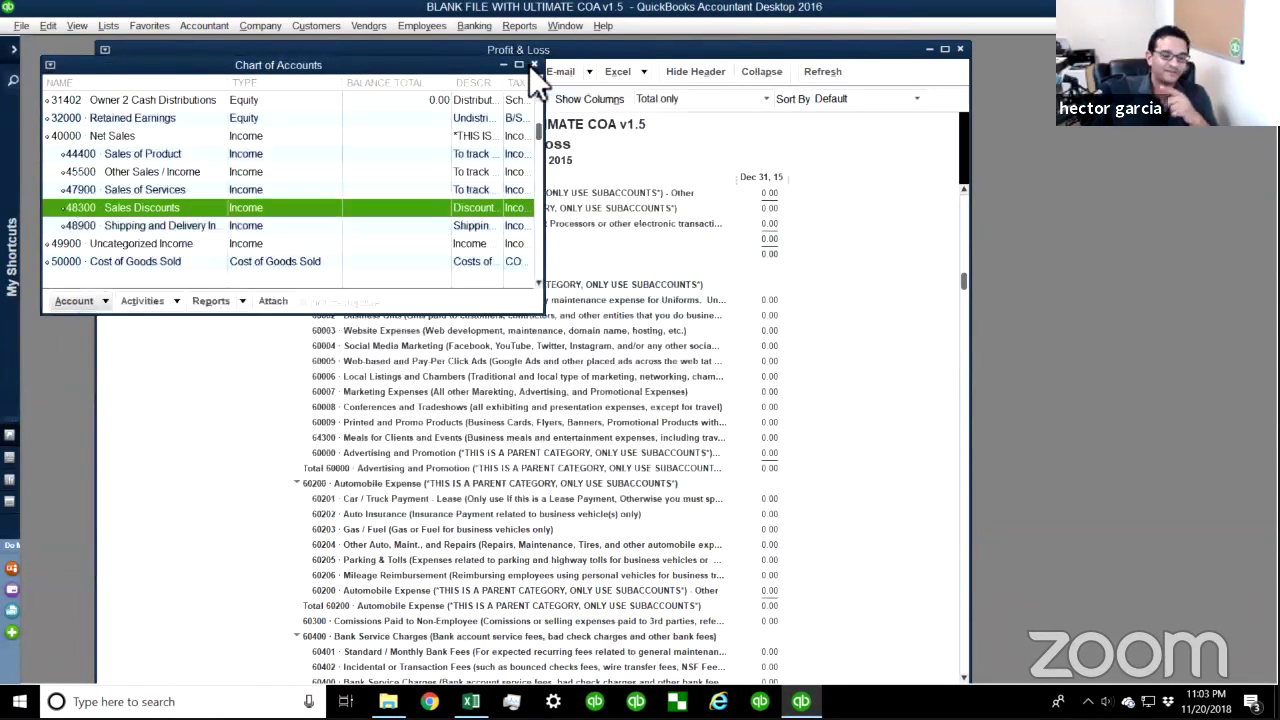
- Close the chart of accounts and collapse the Profit & Loss report so its subaccounts are hidden under their parent accounts
left_click(533, 64)
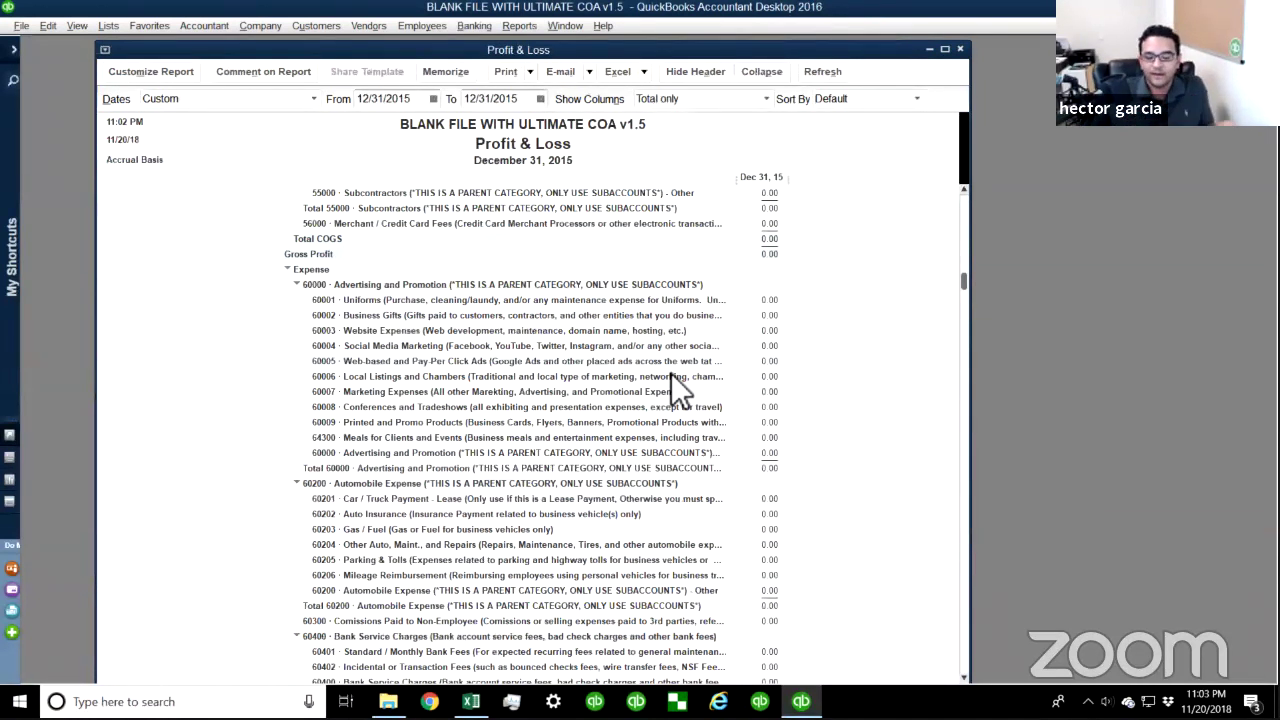
left_click(296, 285)
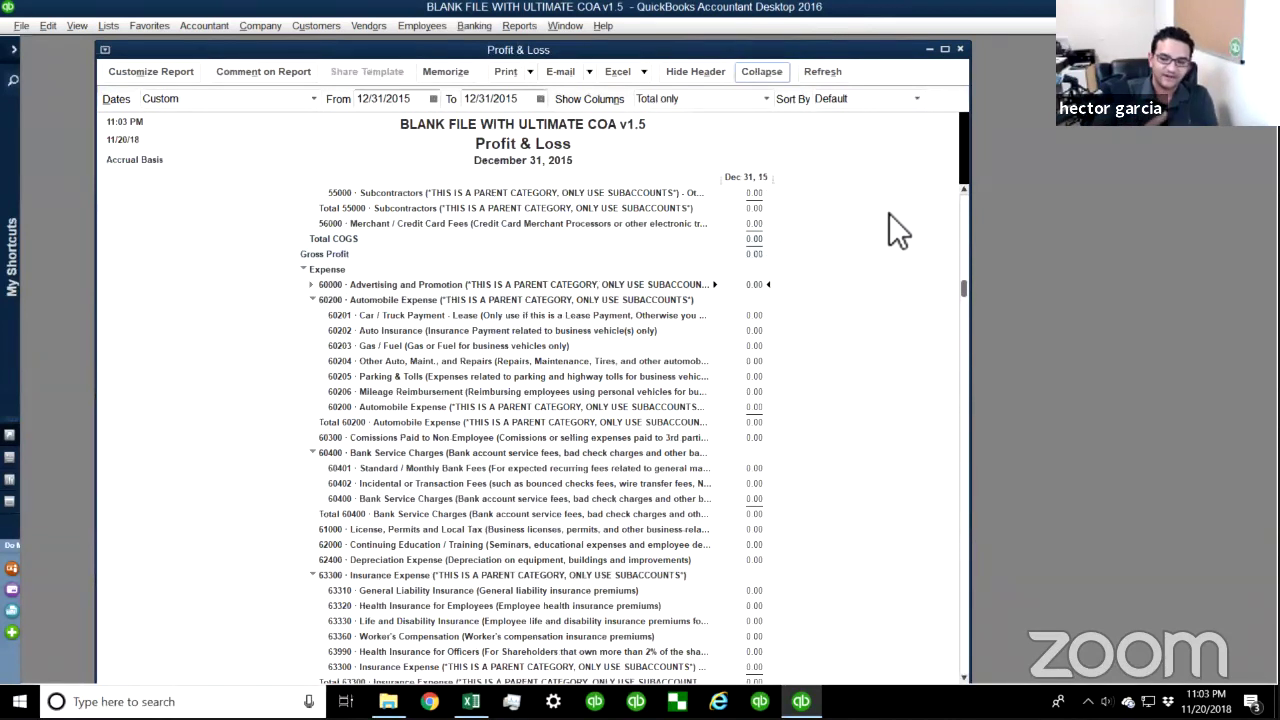
key("space")
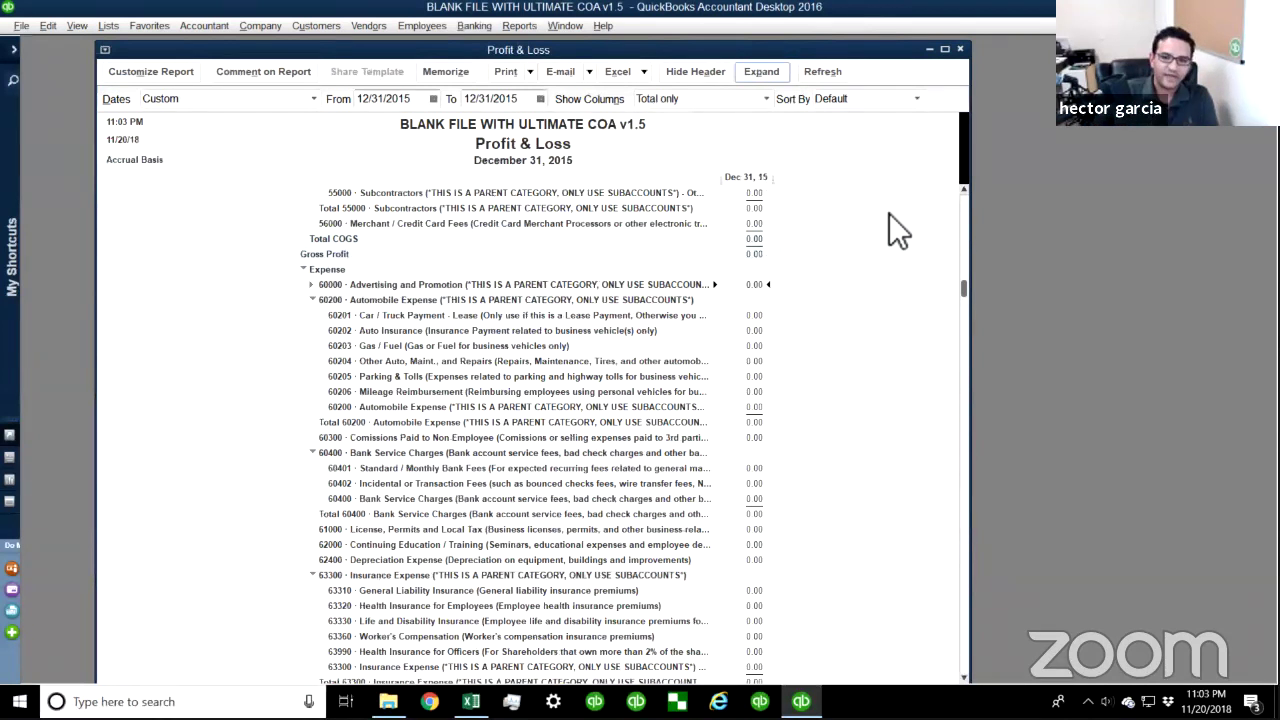
scroll(547, 319, "up", 2)
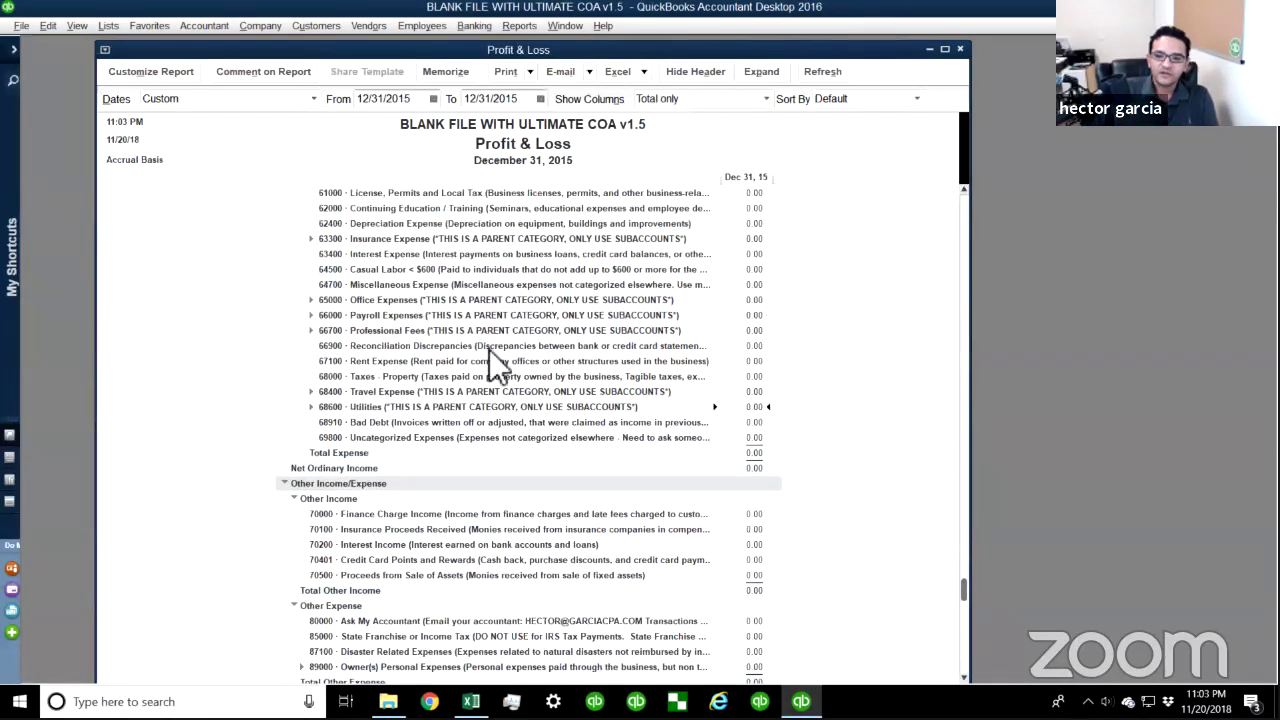
left_click(311, 346)
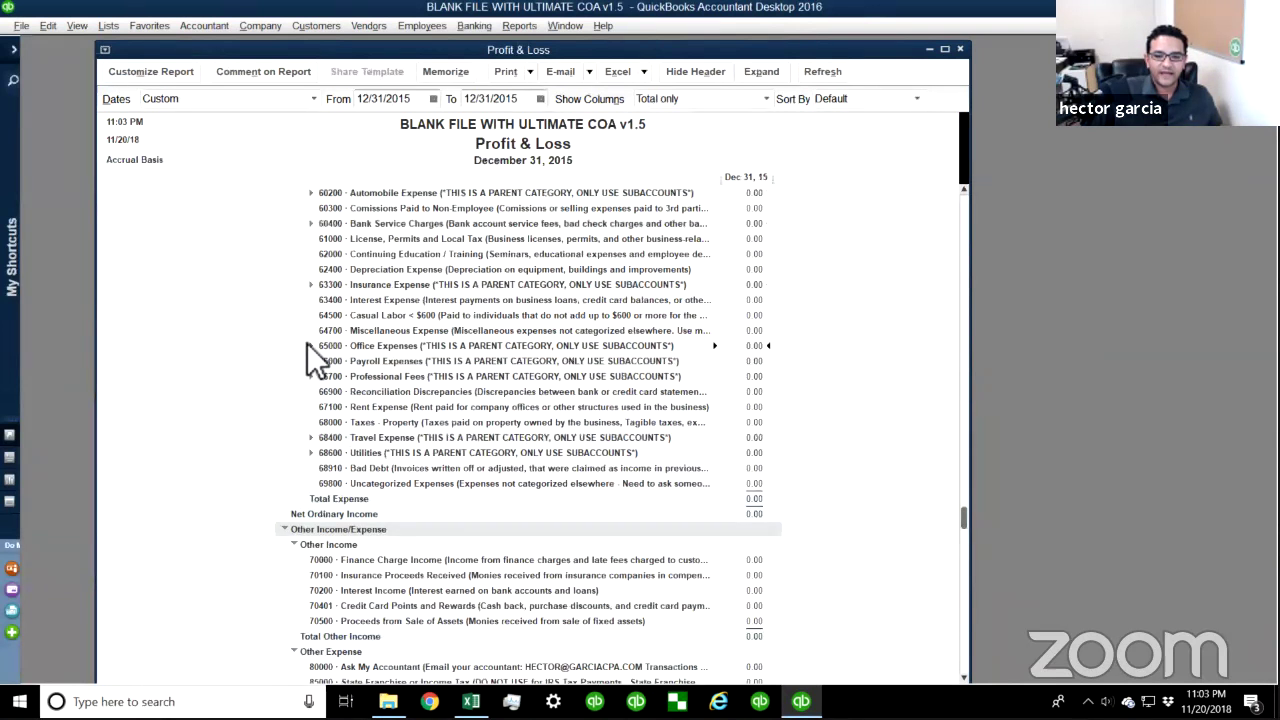
- Search Windows for ZoomIt, launch ZoomIt.exe and accept its existing settings
left_click(123, 701)
type("zoom")
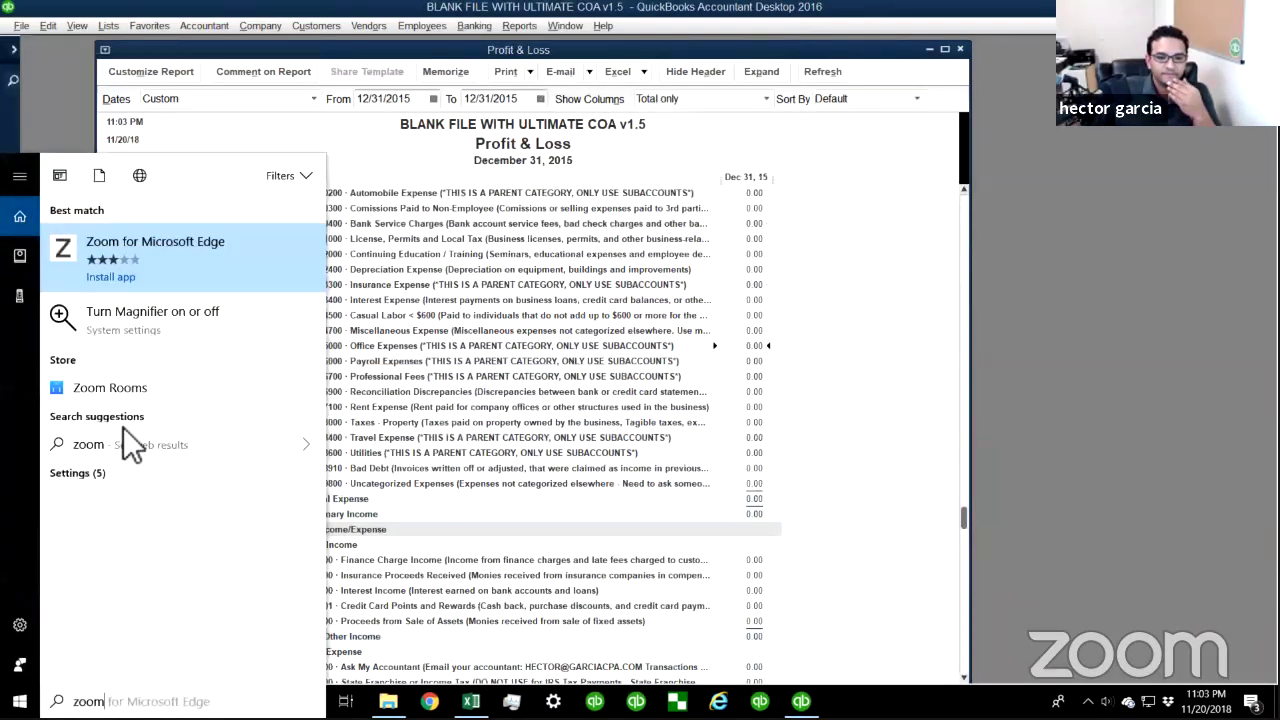
type("it")
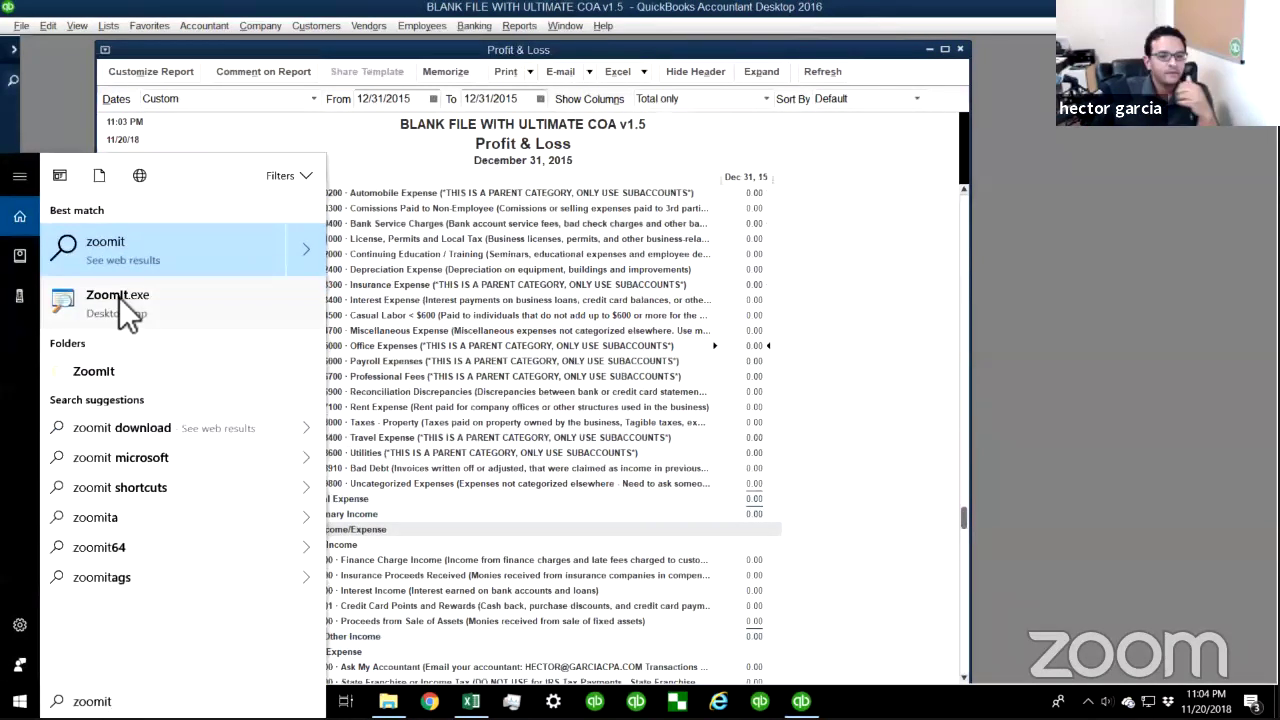
left_click(119, 297)
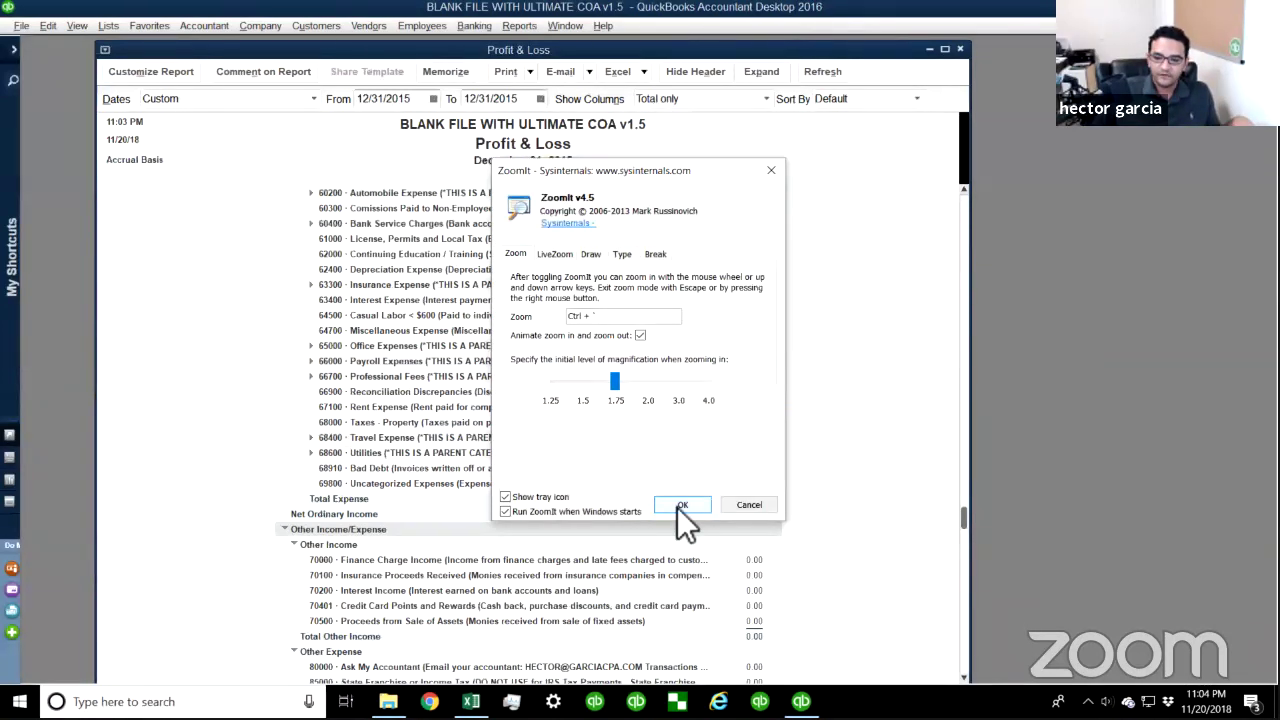
left_click(677, 507)
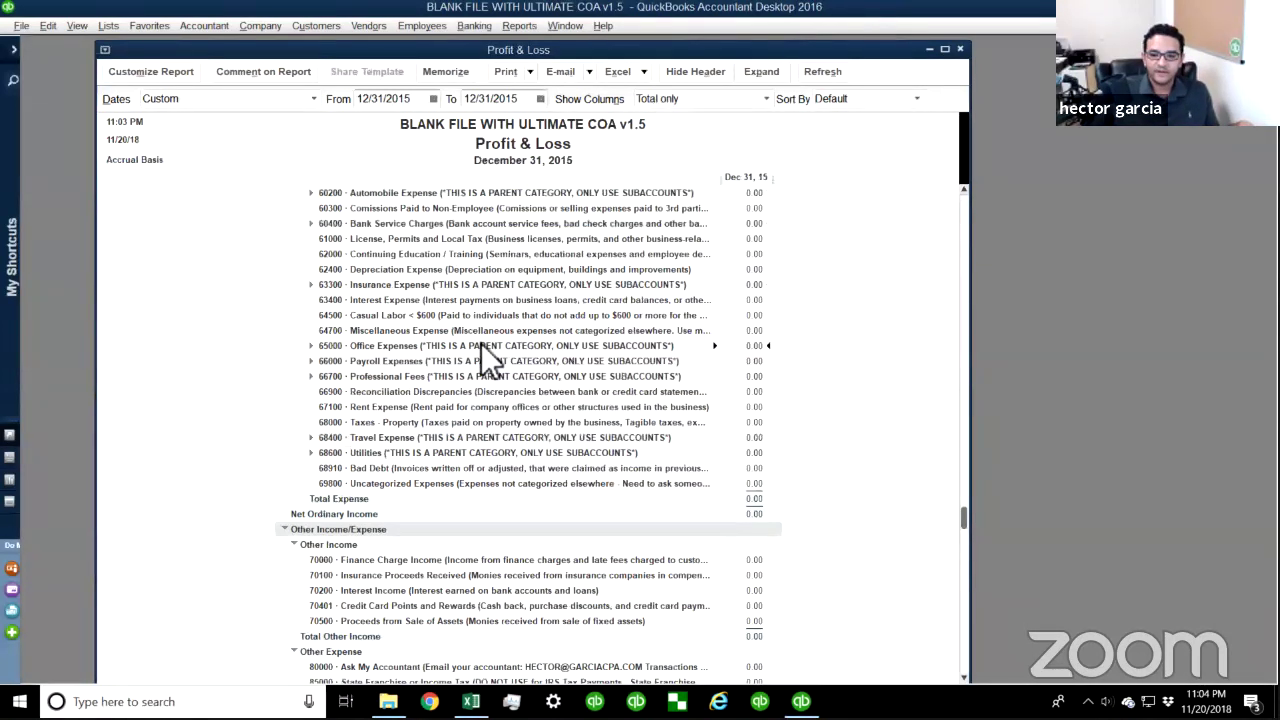
- Magnify the report and mark the parent-category descriptions and expand arrows of Office Expenses, Payroll Expenses and Professional Fees, and exit the magnified view
key("ctrl+1")
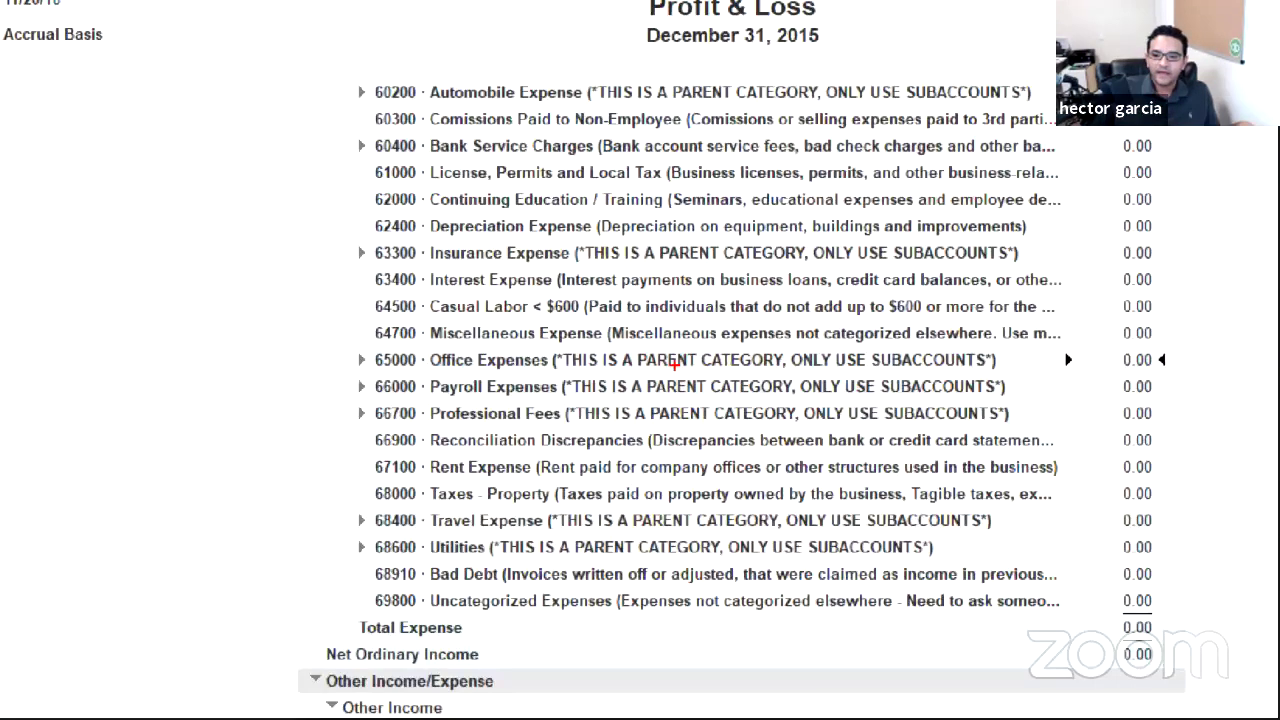
left_click_drag(415, 339, 454, 339)
mouse_move(612, 350)
left_mouse_down()
mouse_move(1016, 350)
mouse_move(1010, 366)
mouse_move(912, 376)
mouse_move(587, 377)
mouse_move(550, 374)
mouse_move(551, 352)
left_mouse_up()
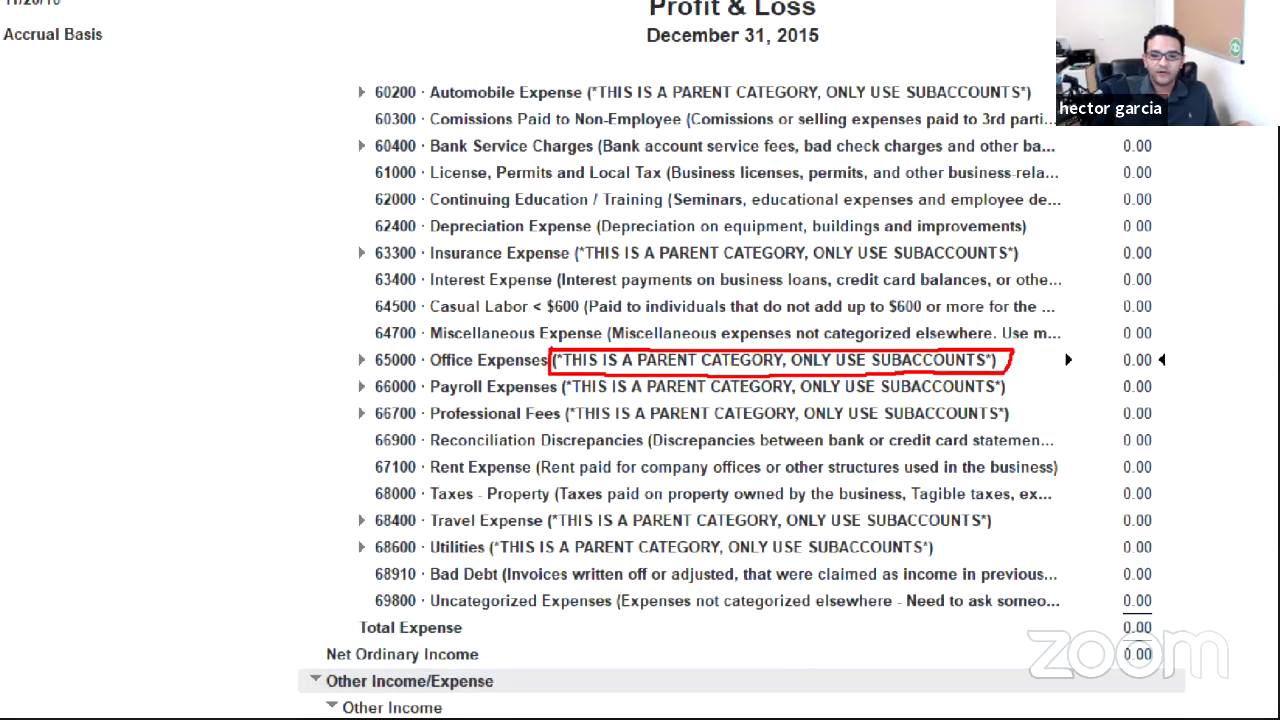
mouse_move(362, 352)
left_mouse_down()
mouse_move(343, 362)
mouse_move(375, 360)
left_mouse_up()
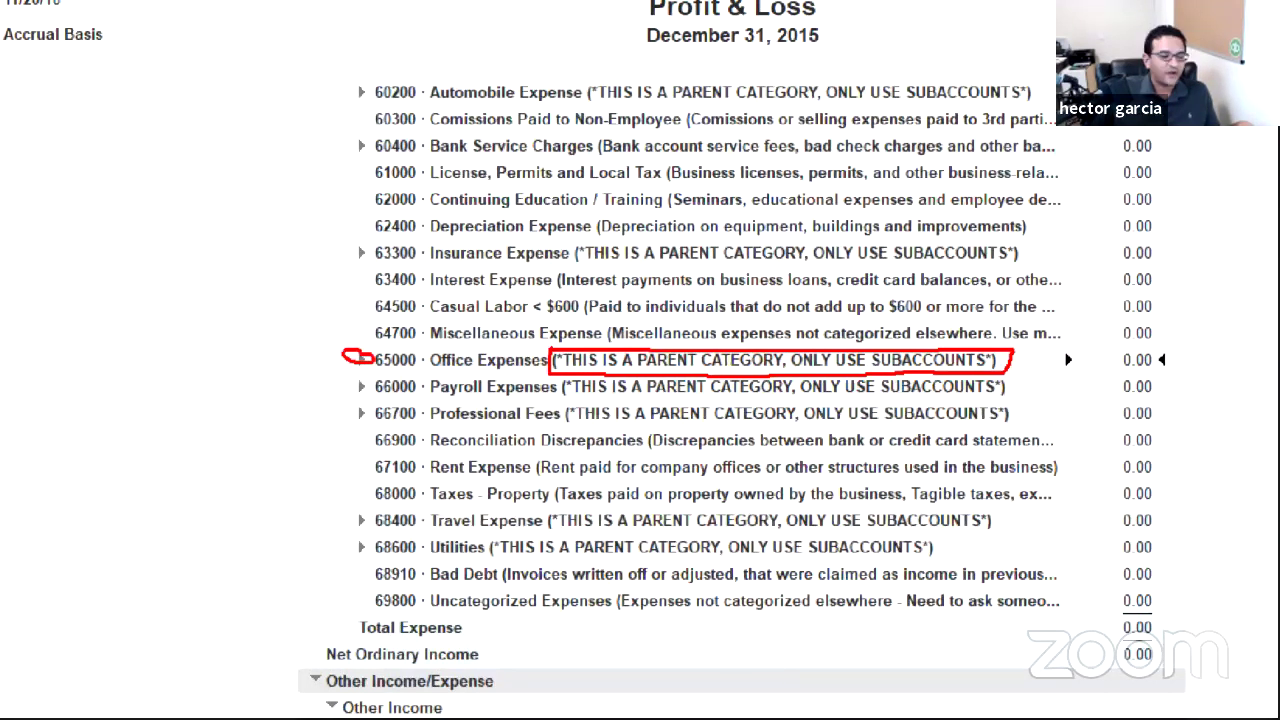
left_click_drag(287, 367, 322, 362)
left_click_drag(275, 397, 310, 390)
left_click_drag(258, 439, 309, 424)
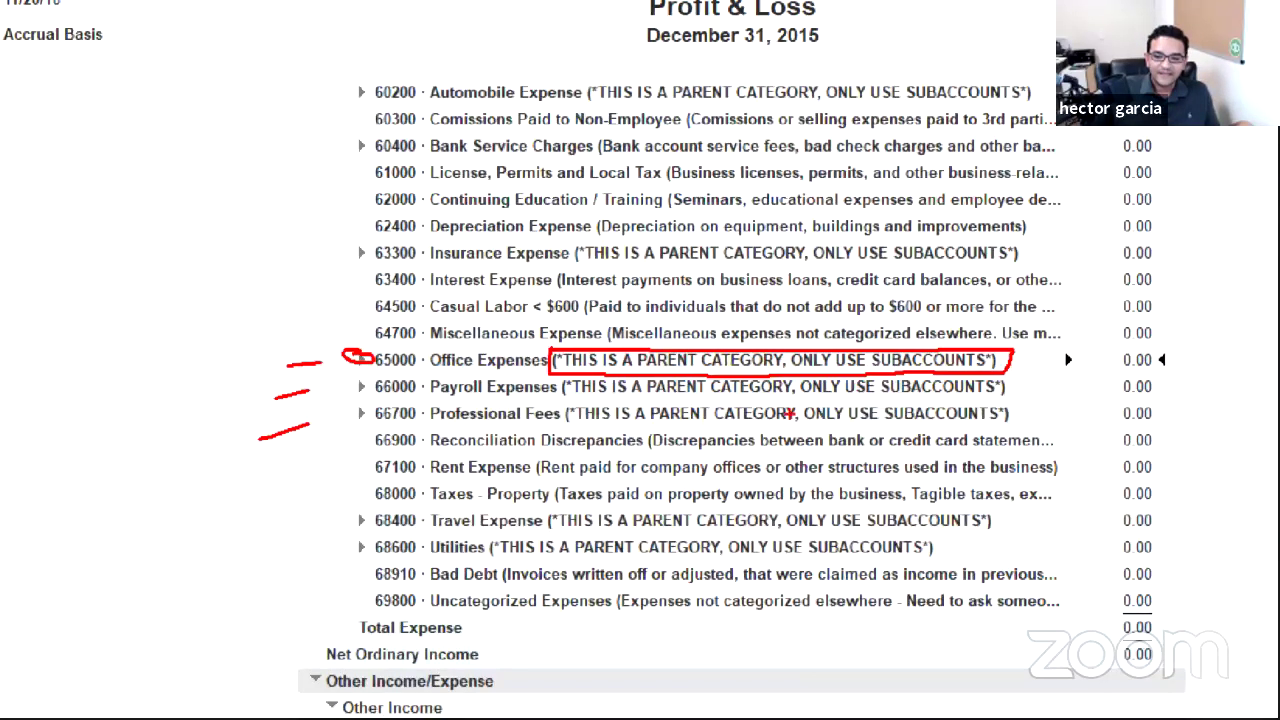
left_click_drag(572, 423, 1008, 420)
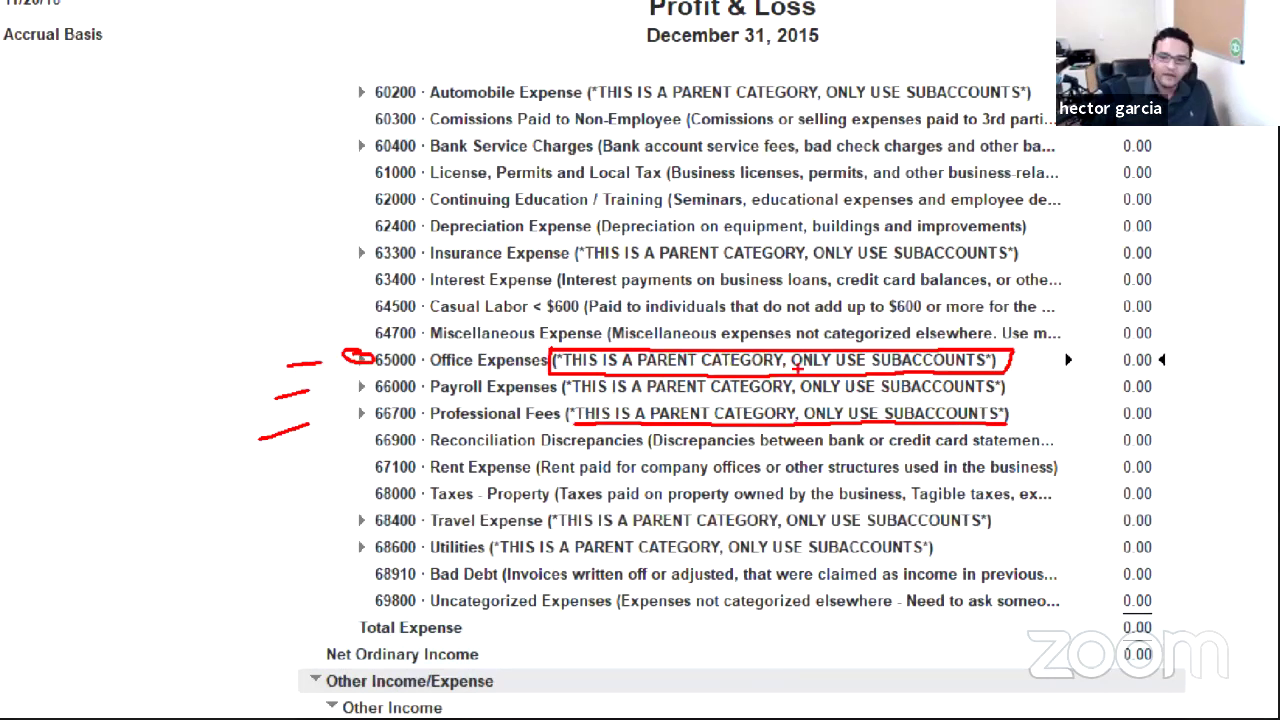
key("Escape")
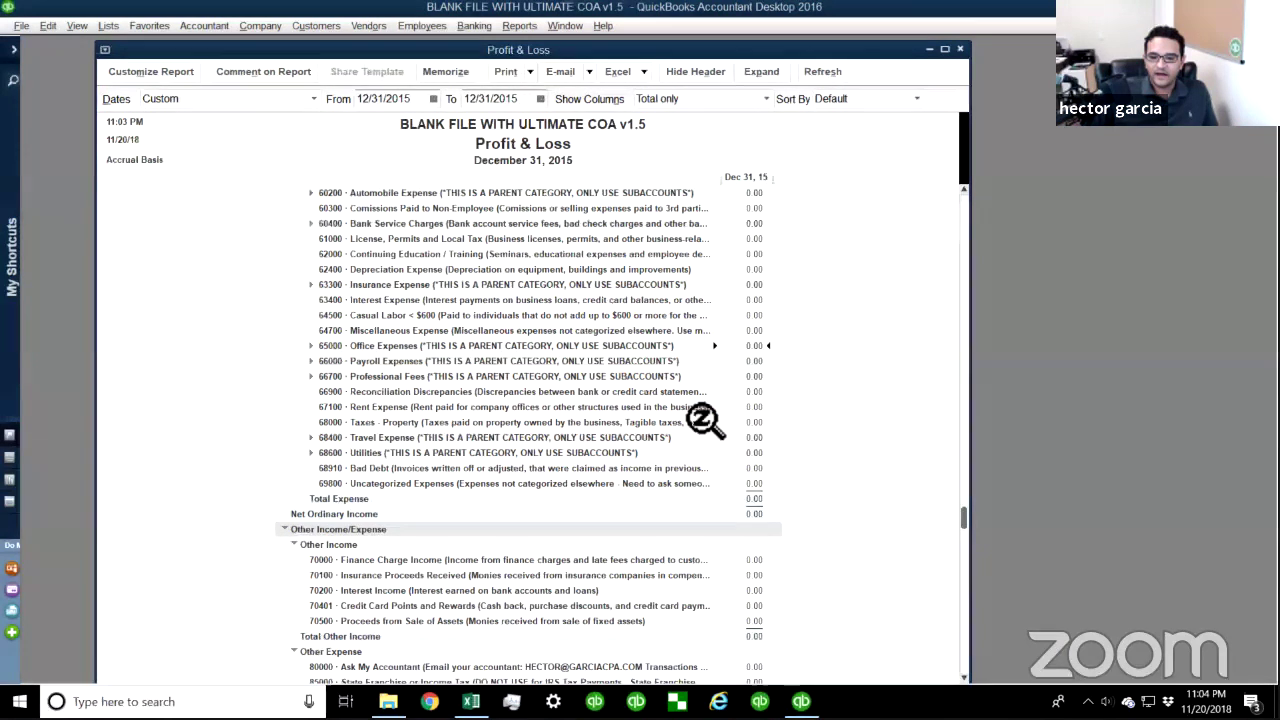
- Set the company preference for Reports & Graphs to show accounts by Name only, and save it
left_click(155, 71)
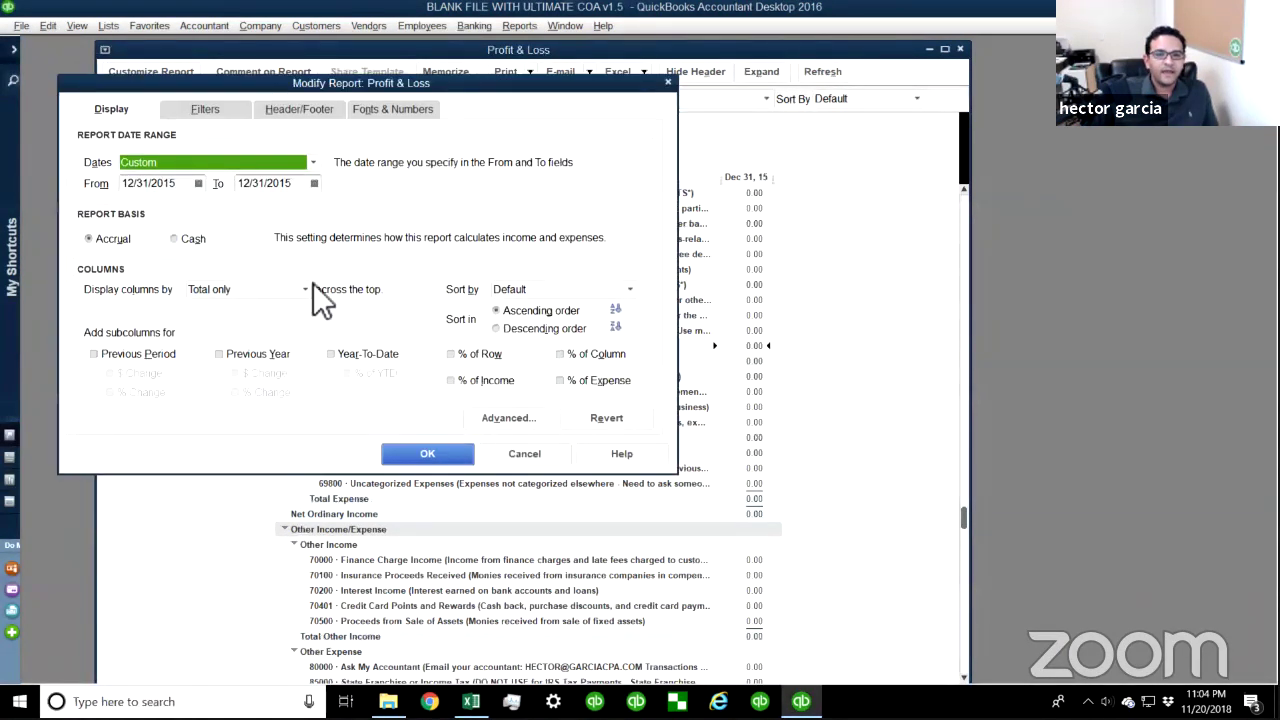
left_click(495, 450)
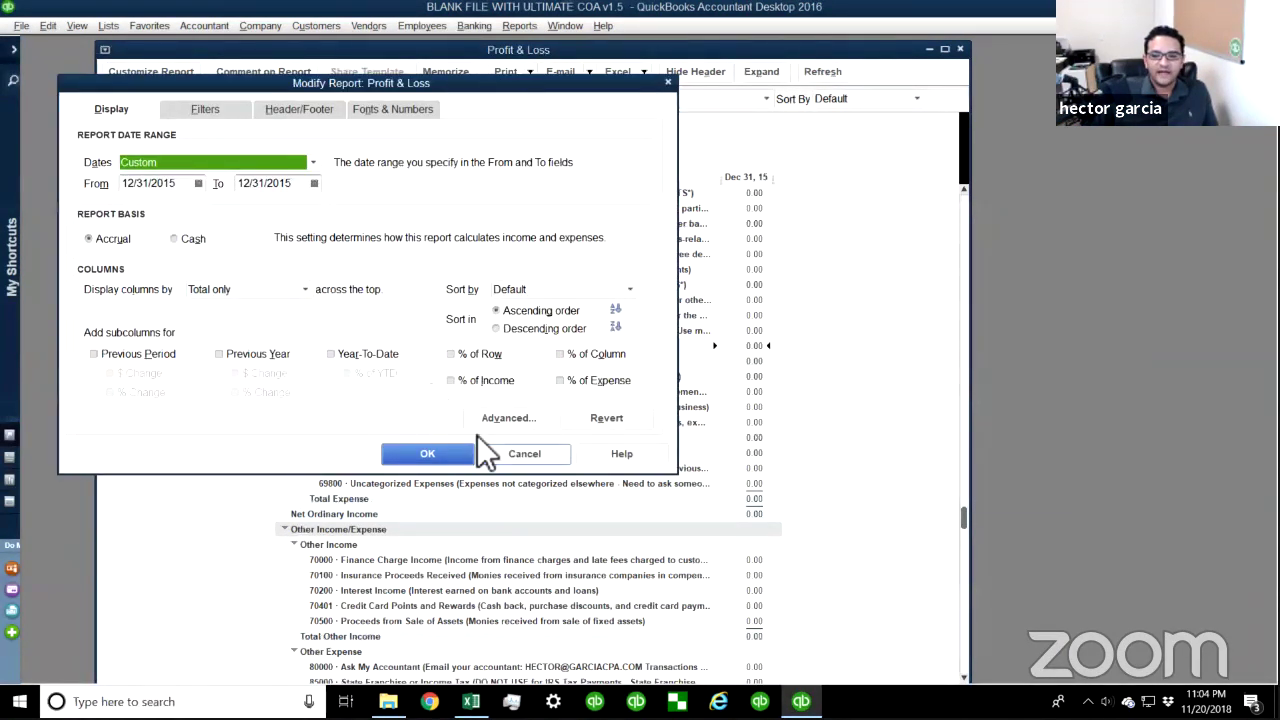
left_click(46, 22)
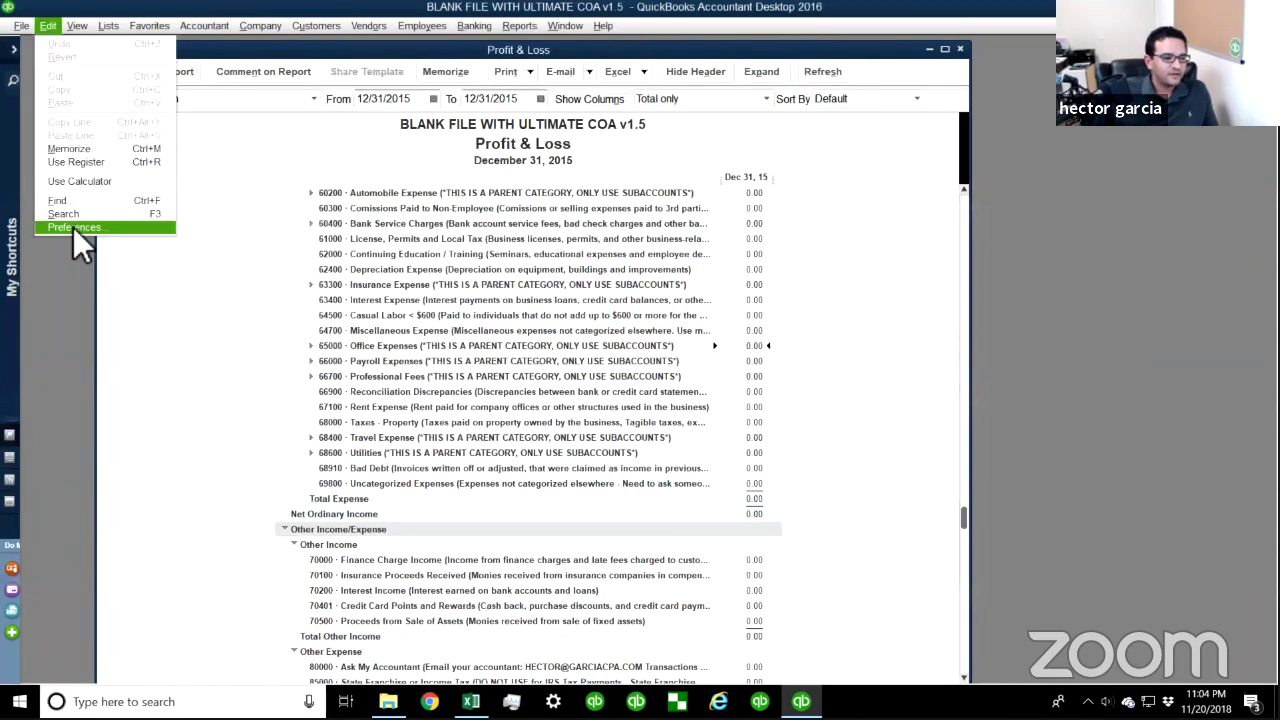
left_click(73, 227)
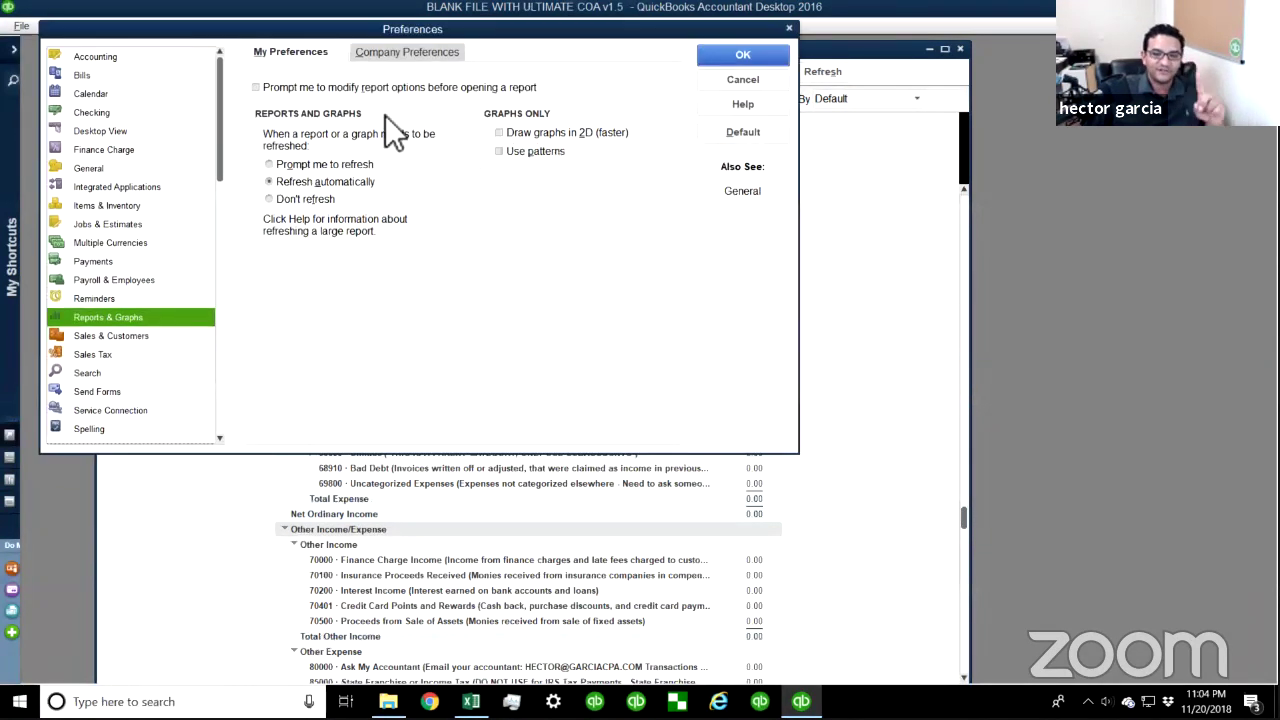
left_click(389, 55)
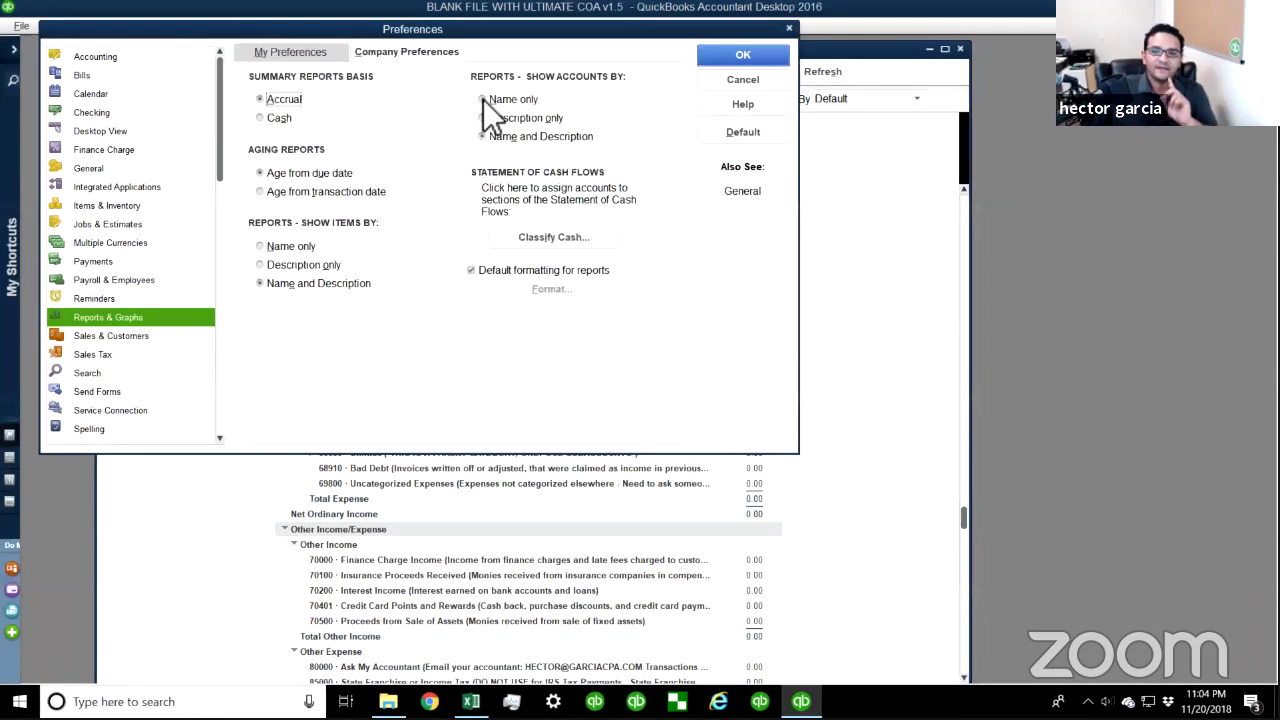
left_click(745, 57)
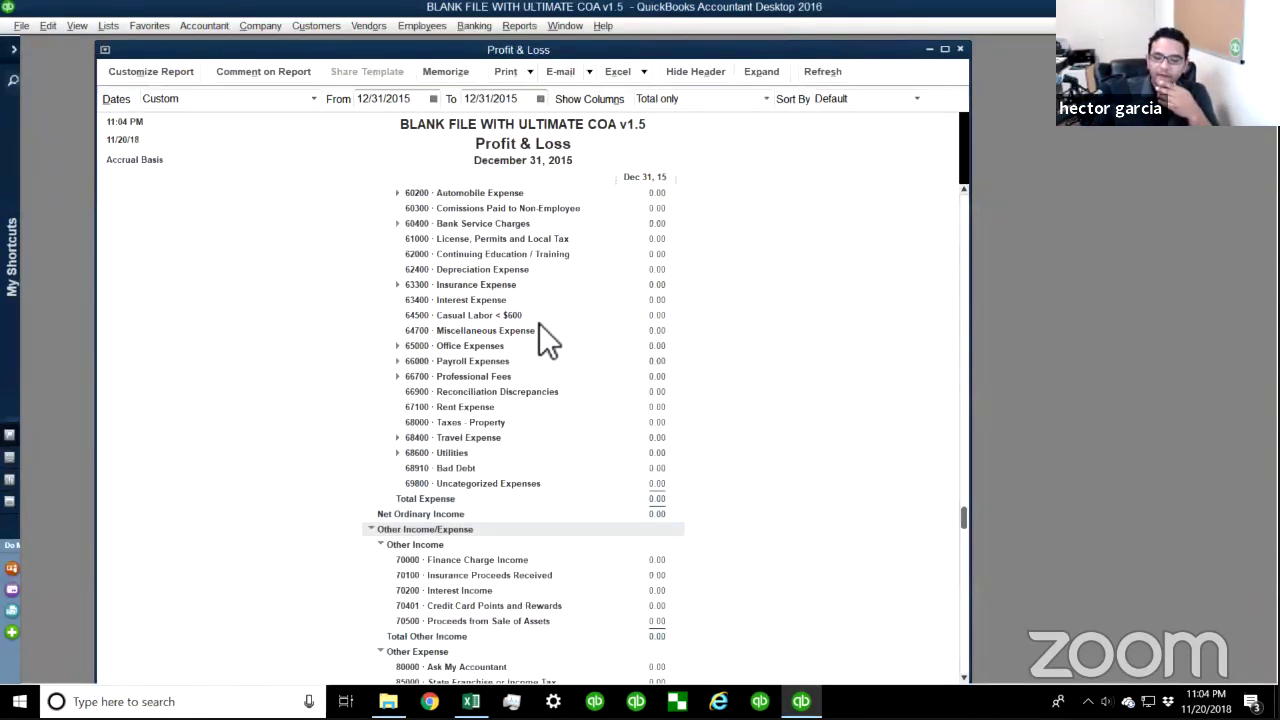
- Magnify the start of the report, circle 49900 Uncategorized Income and underline its amount
scroll(539, 323, "up", 4)
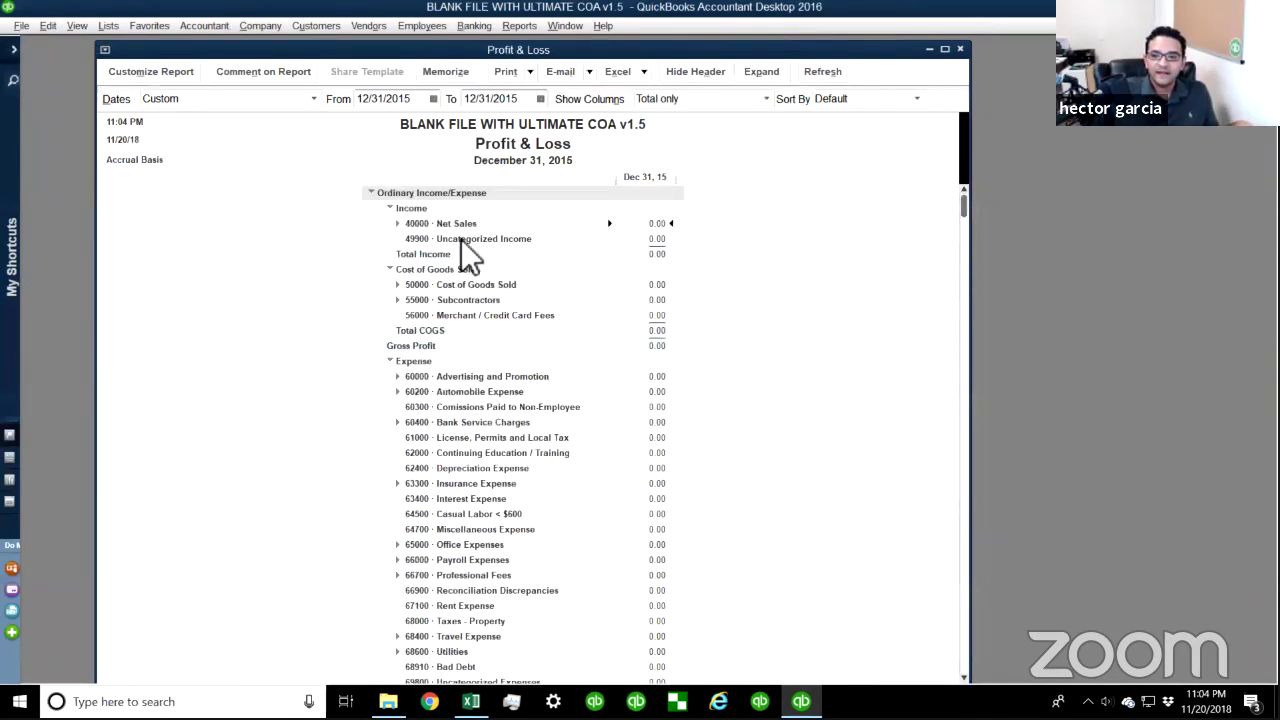
key("F2")
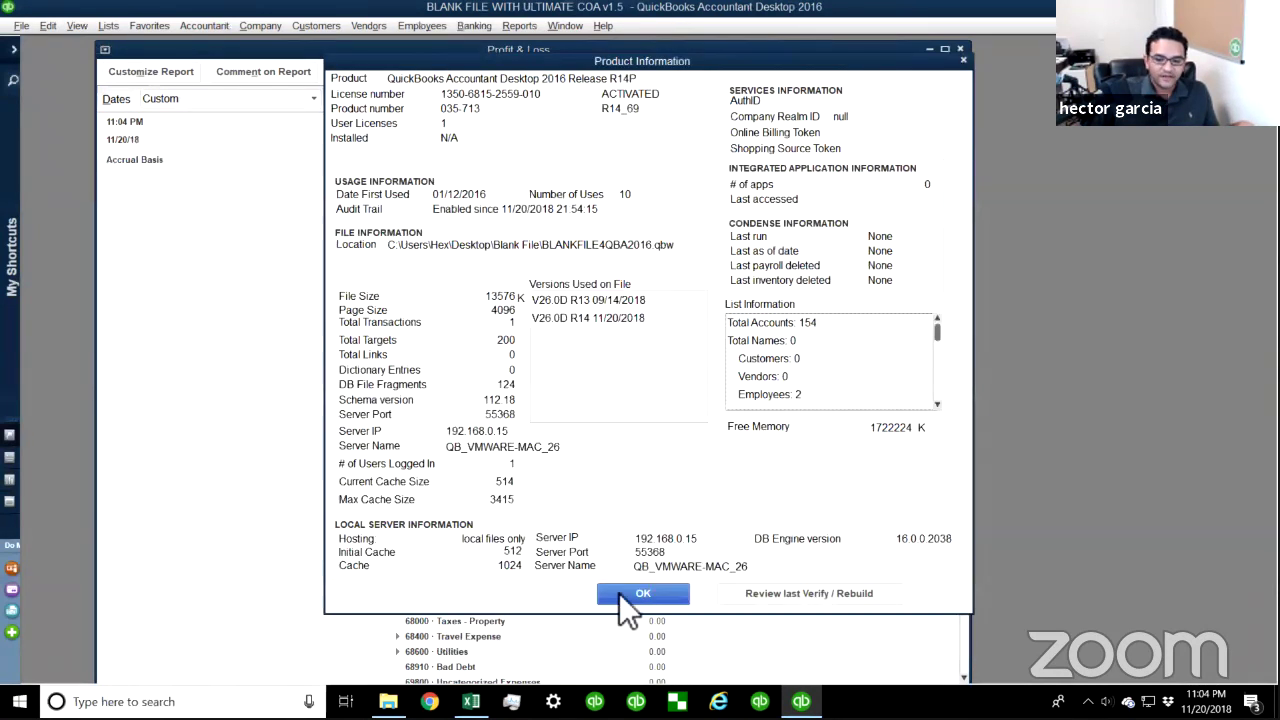
left_click(640, 594)
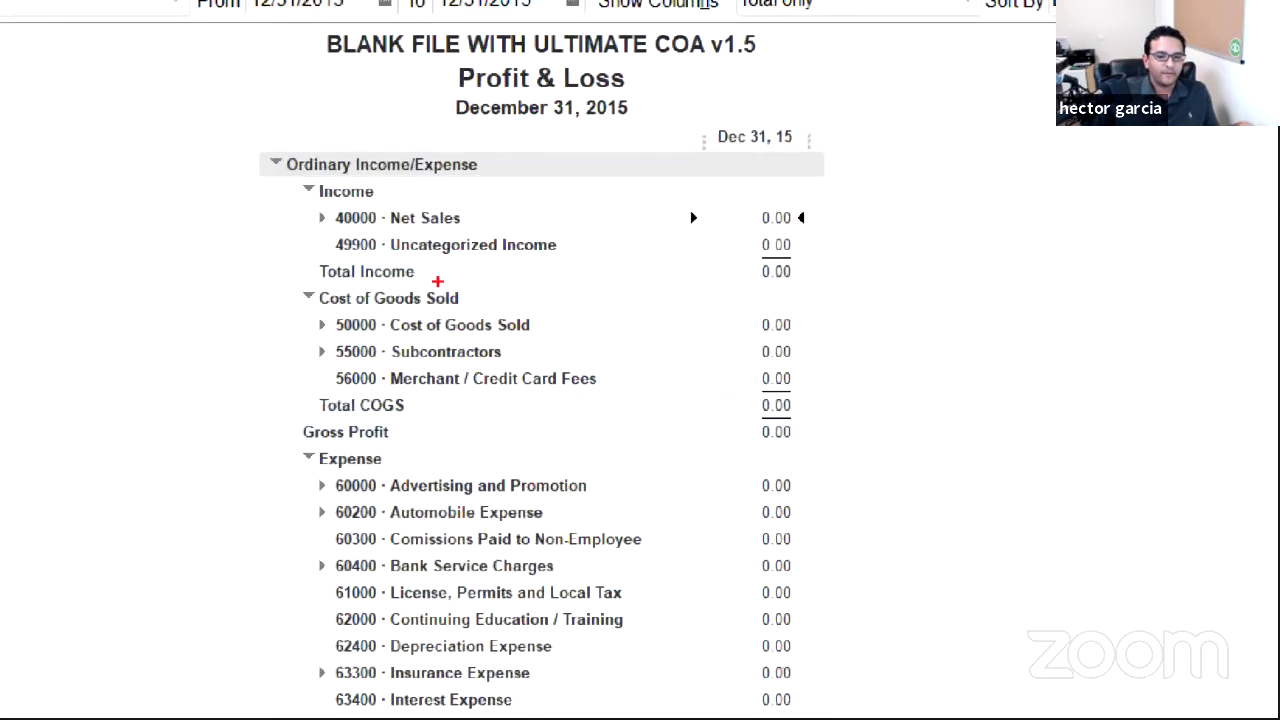
mouse_move(383, 257)
left_mouse_down()
mouse_move(574, 260)
mouse_move(402, 224)
mouse_move(353, 232)
left_mouse_up()
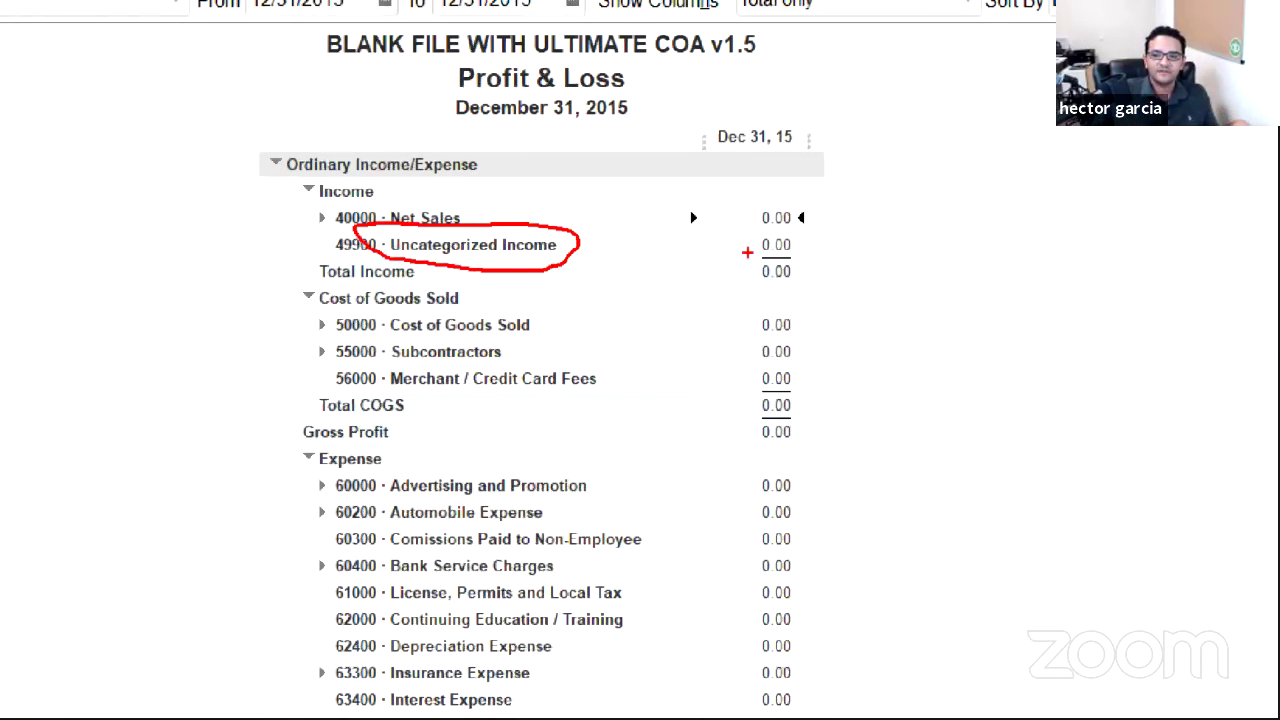
left_click_drag(745, 252, 798, 254)
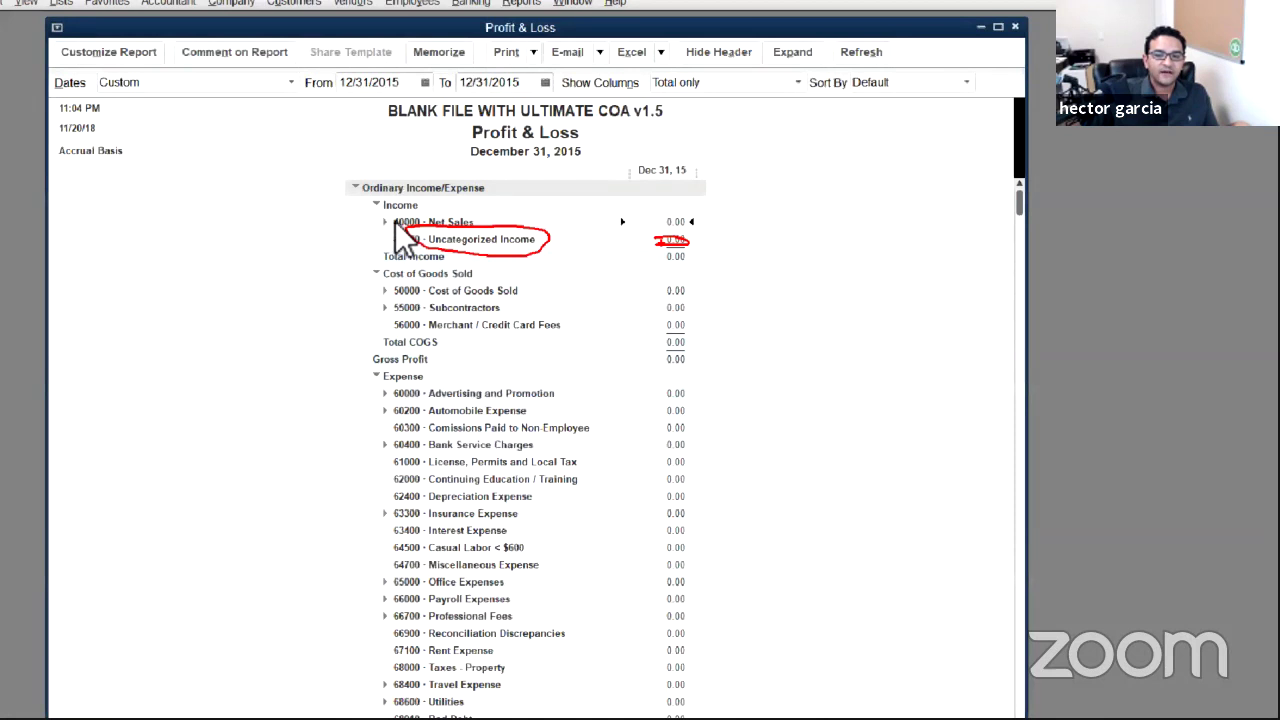
- Expand 40000 Net Sales, mark its subaccounts on the magnified report, and collapse it again
left_click(397, 223)
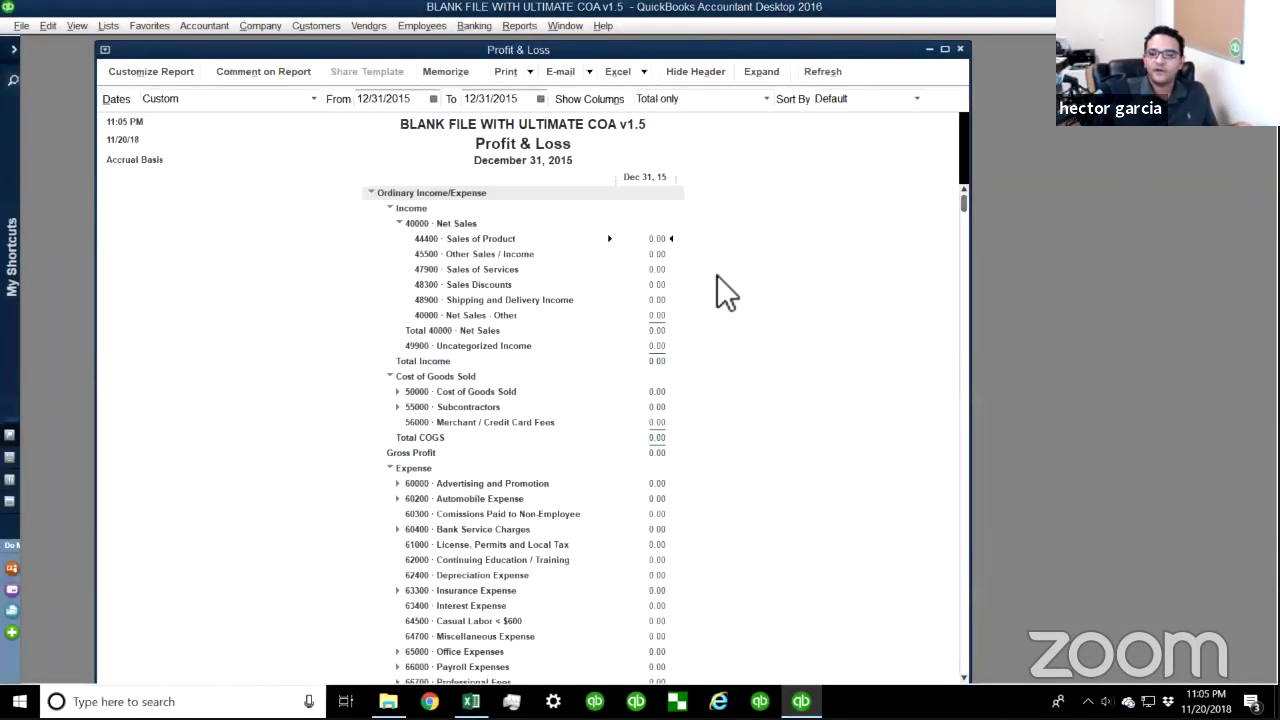
key("F2")
left_click(961, 60)
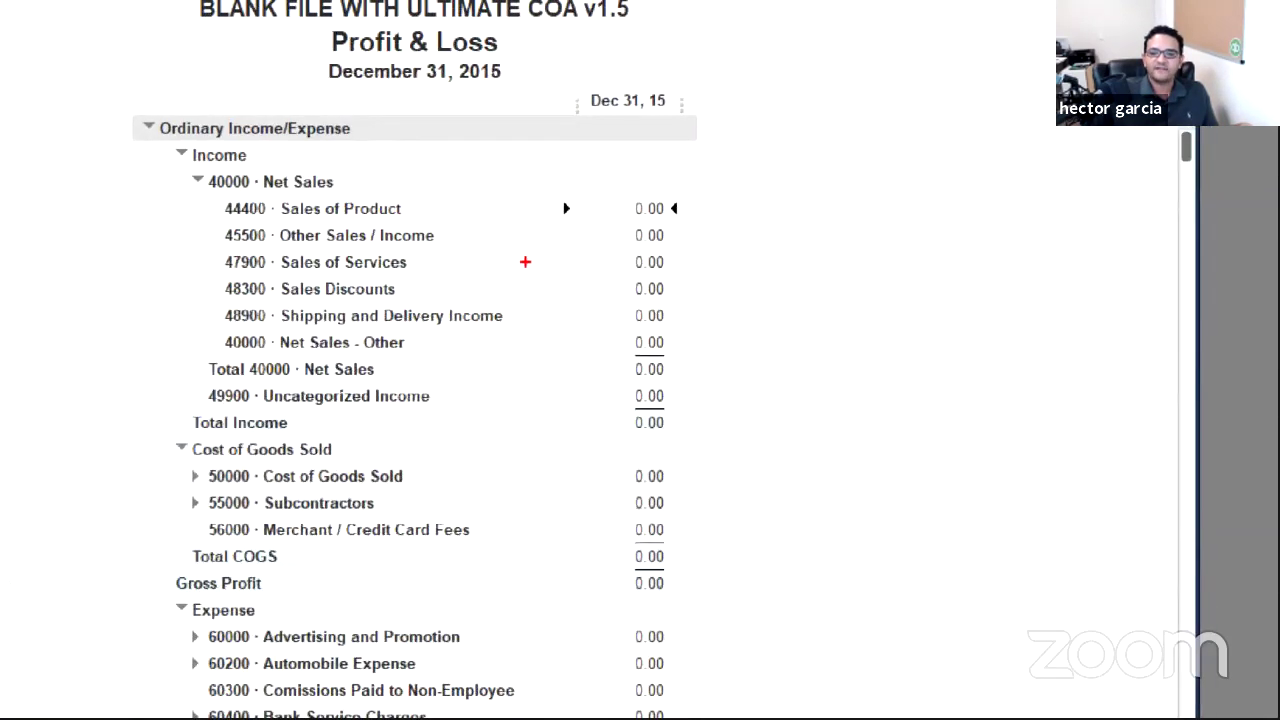
left_click_drag(524, 261, 576, 257)
left_click_drag(493, 184, 557, 189)
left_click_drag(483, 235, 509, 236)
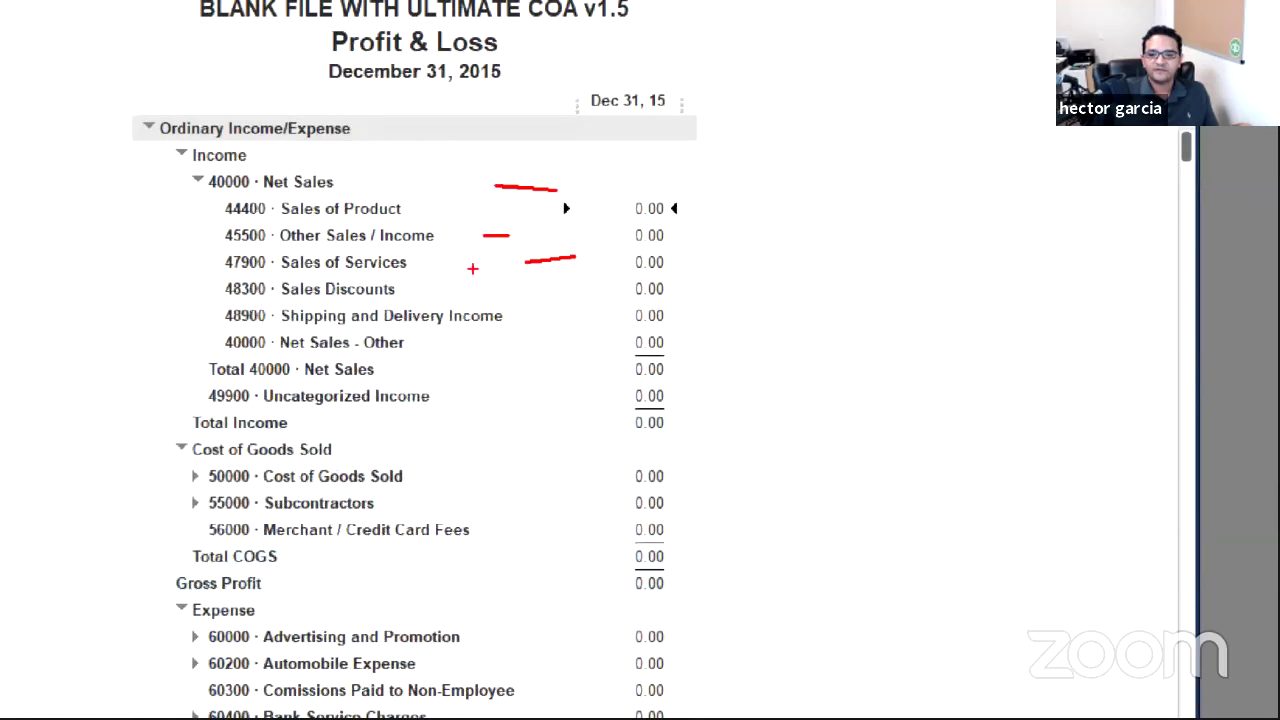
left_click_drag(463, 290, 653, 326)
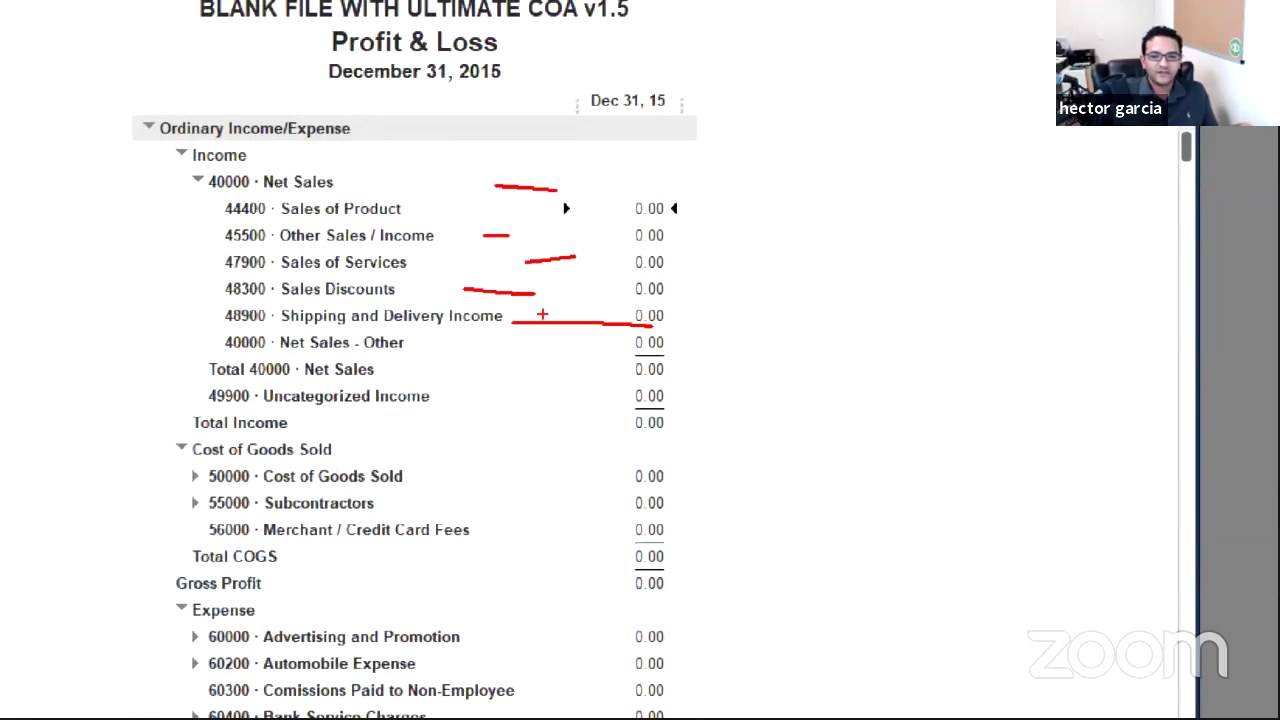
mouse_move(174, 188)
left_mouse_down()
mouse_move(334, 184)
mouse_move(188, 186)
left_mouse_up()
left_click_drag(150, 397, 208, 397)
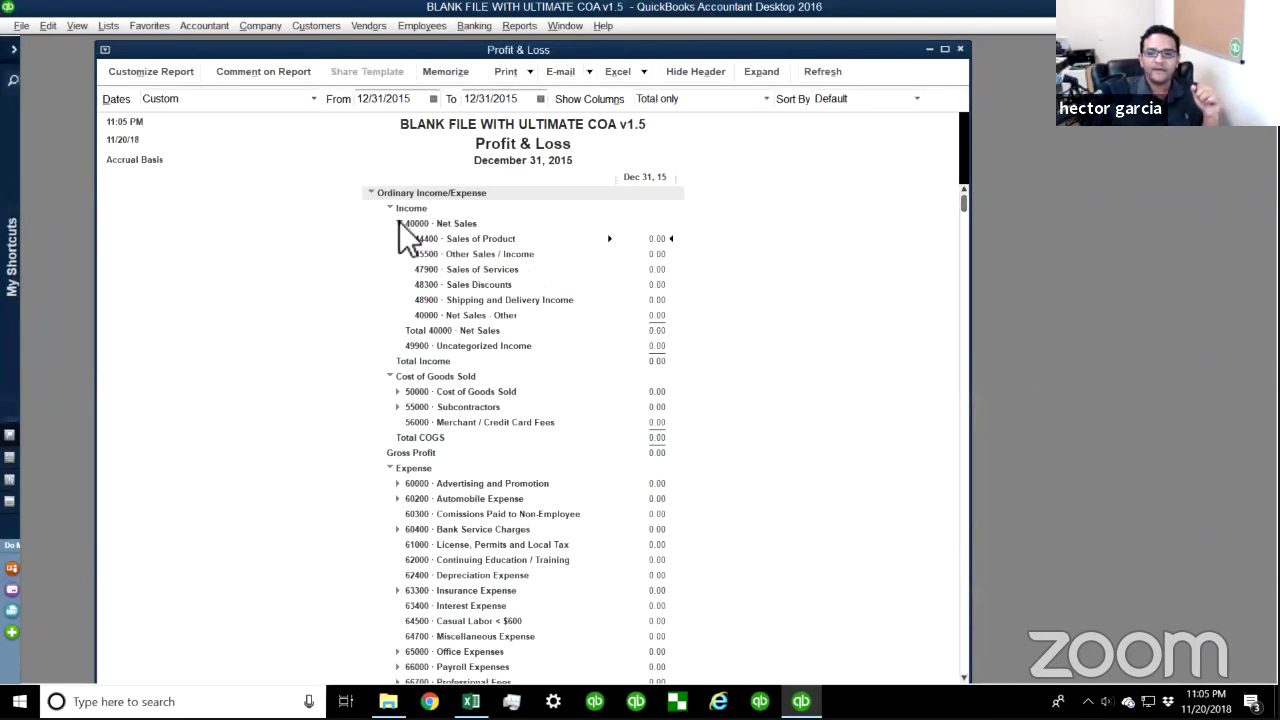
left_click(398, 223)
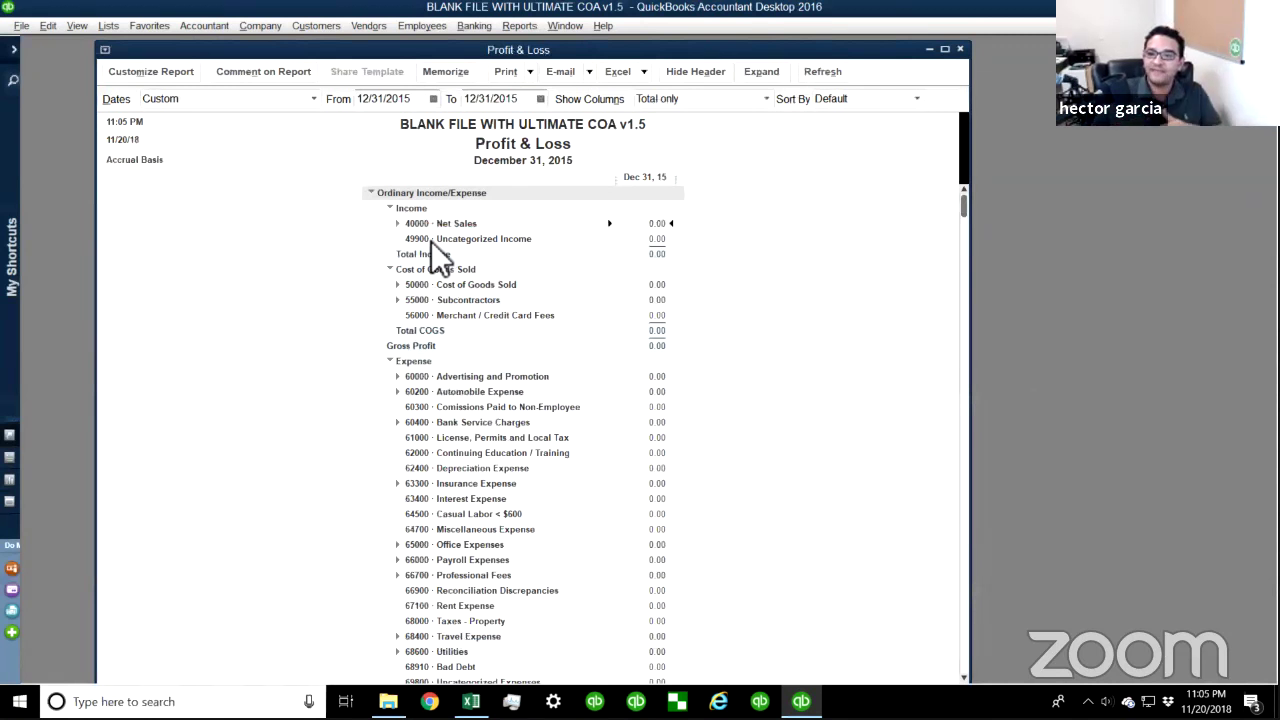
- Examine the collapsed report down to Net Income and maximize the report window
scroll(749, 395, "down", 2)
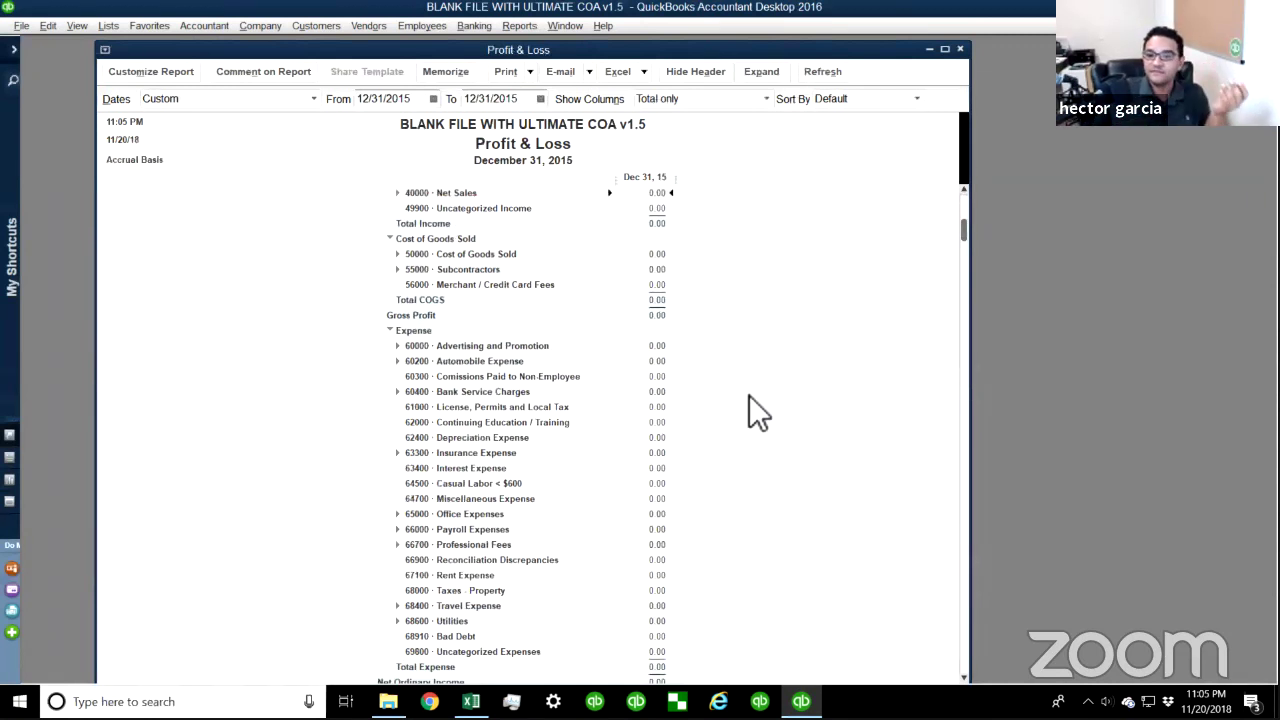
scroll(751, 395, "up", 2)
scroll(480, 446, "down", 6)
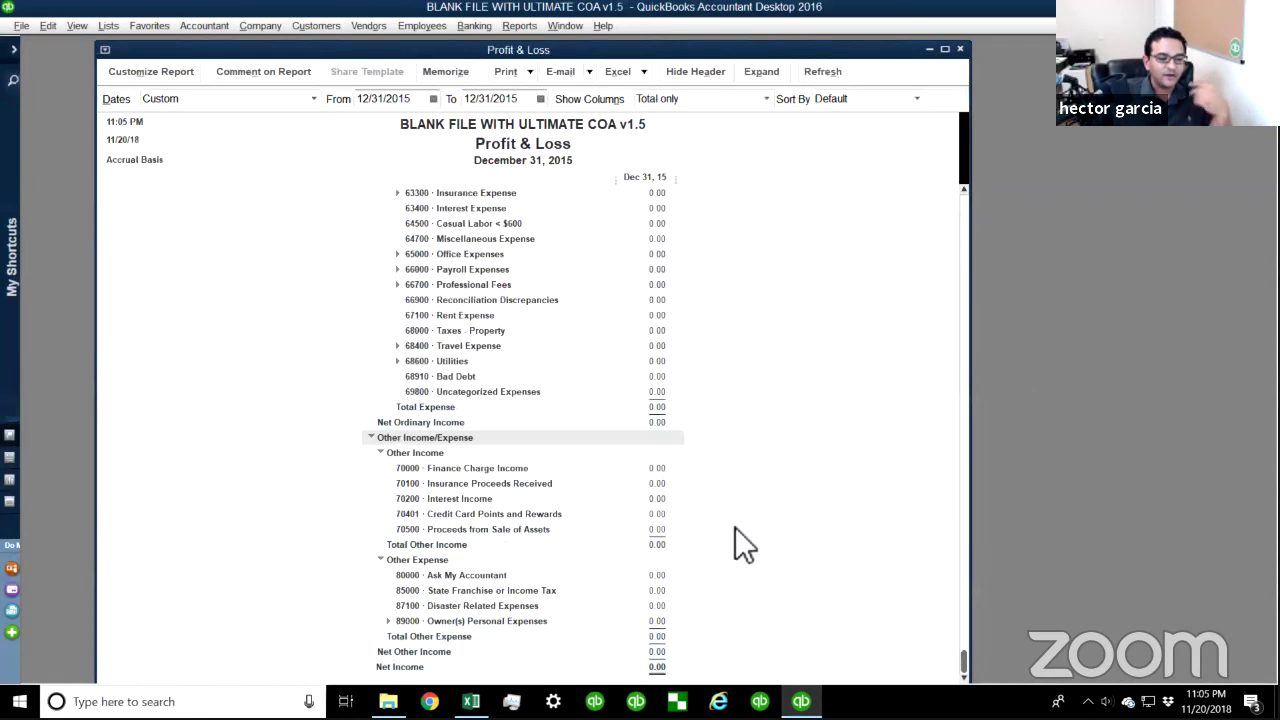
double_click(449, 53)
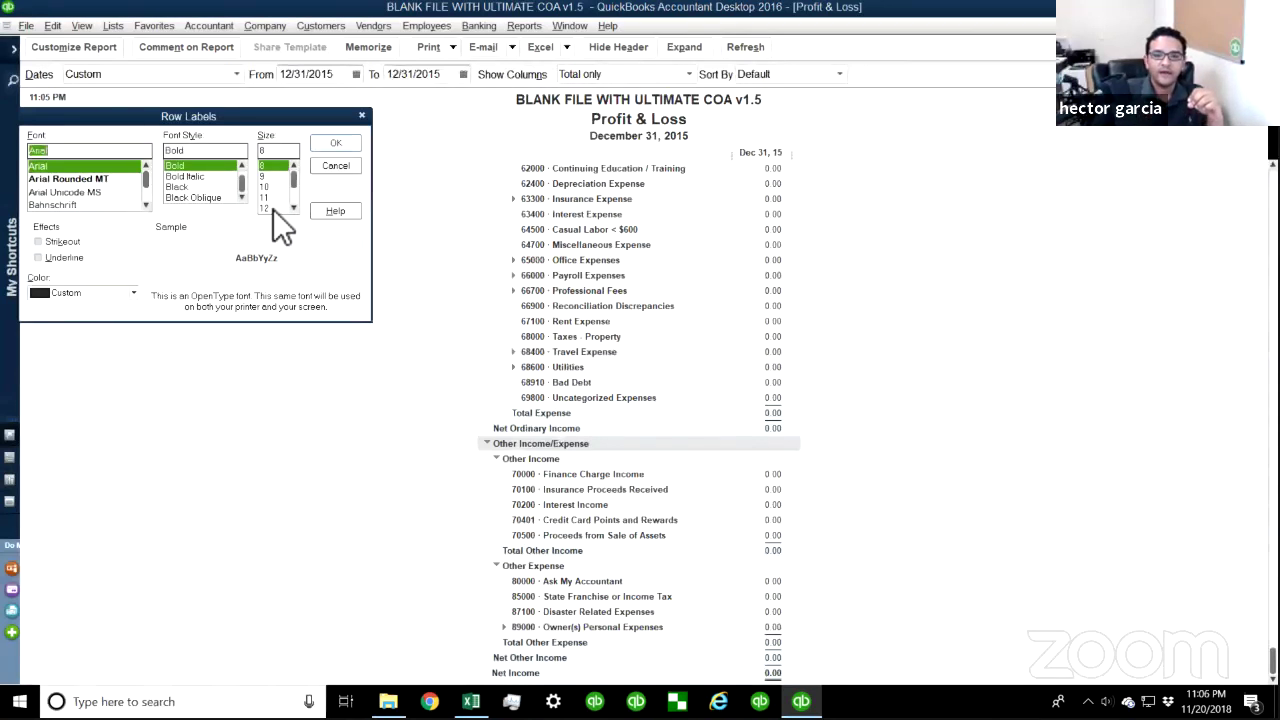
- Enlarge the font of the Profit & Loss report's row labels and apply the change to the related report text
left_click(336, 143)
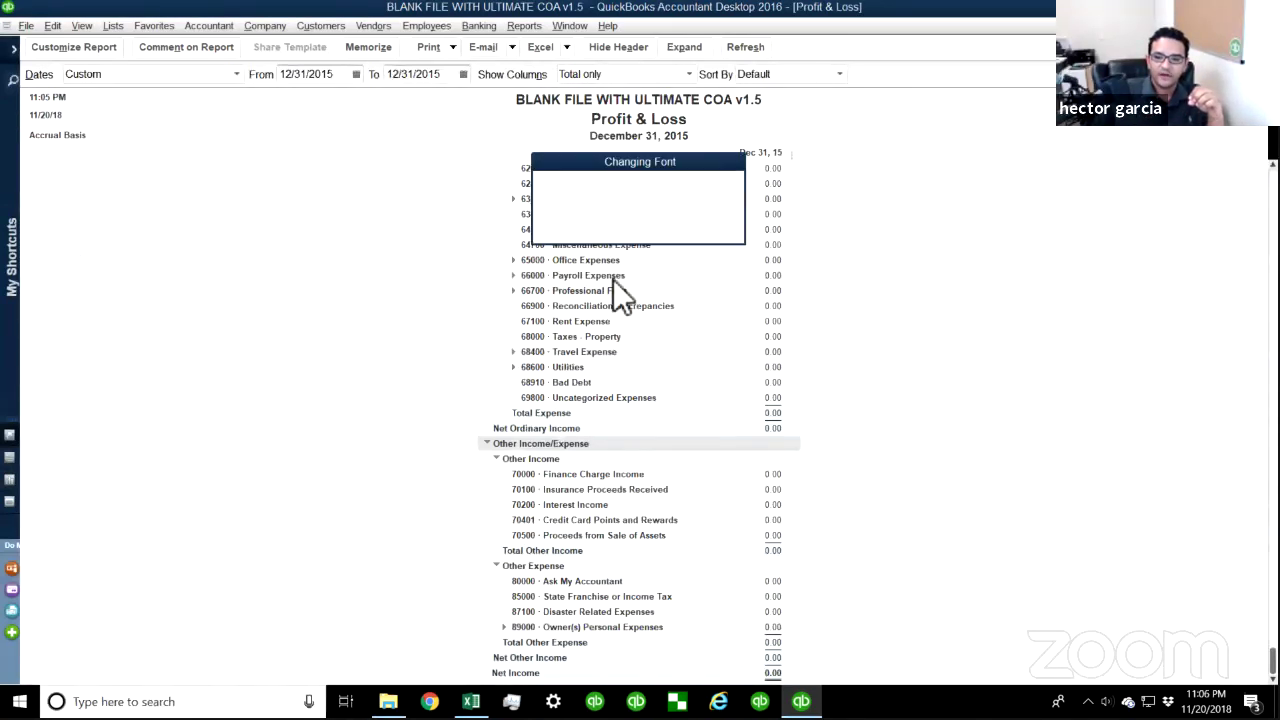
left_click(566, 220)
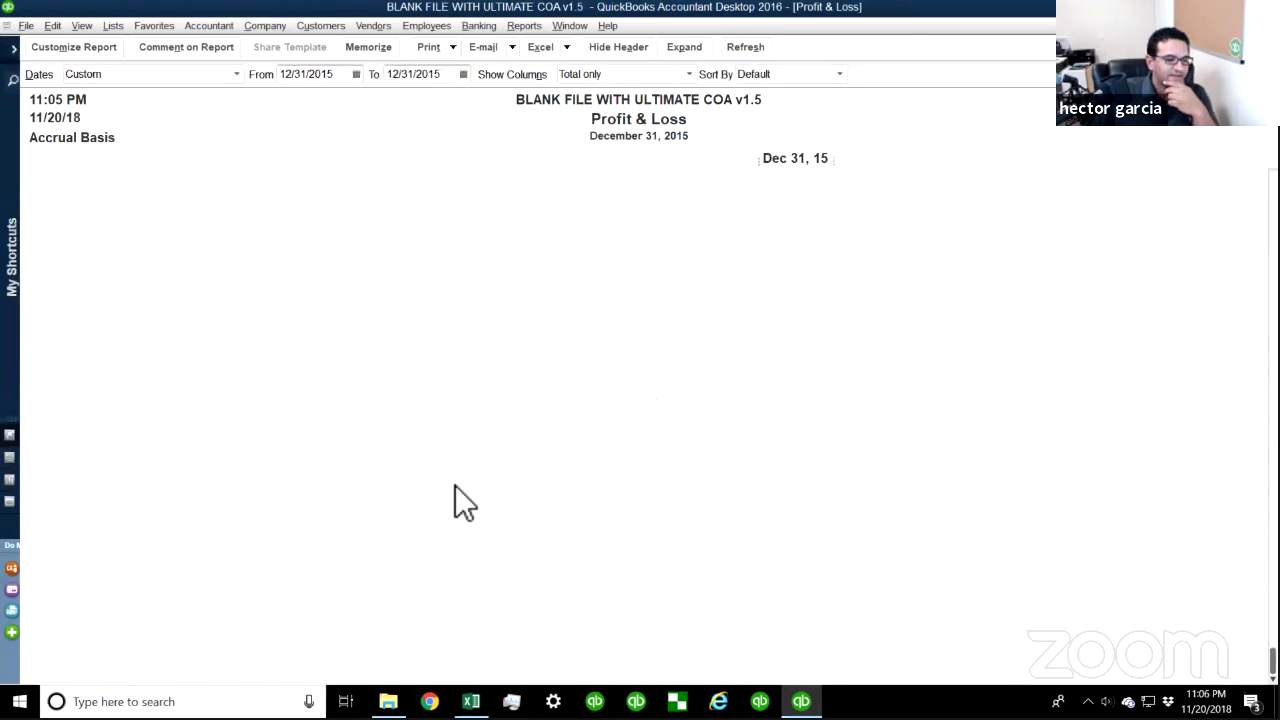
scroll(525, 485, "down", 4)
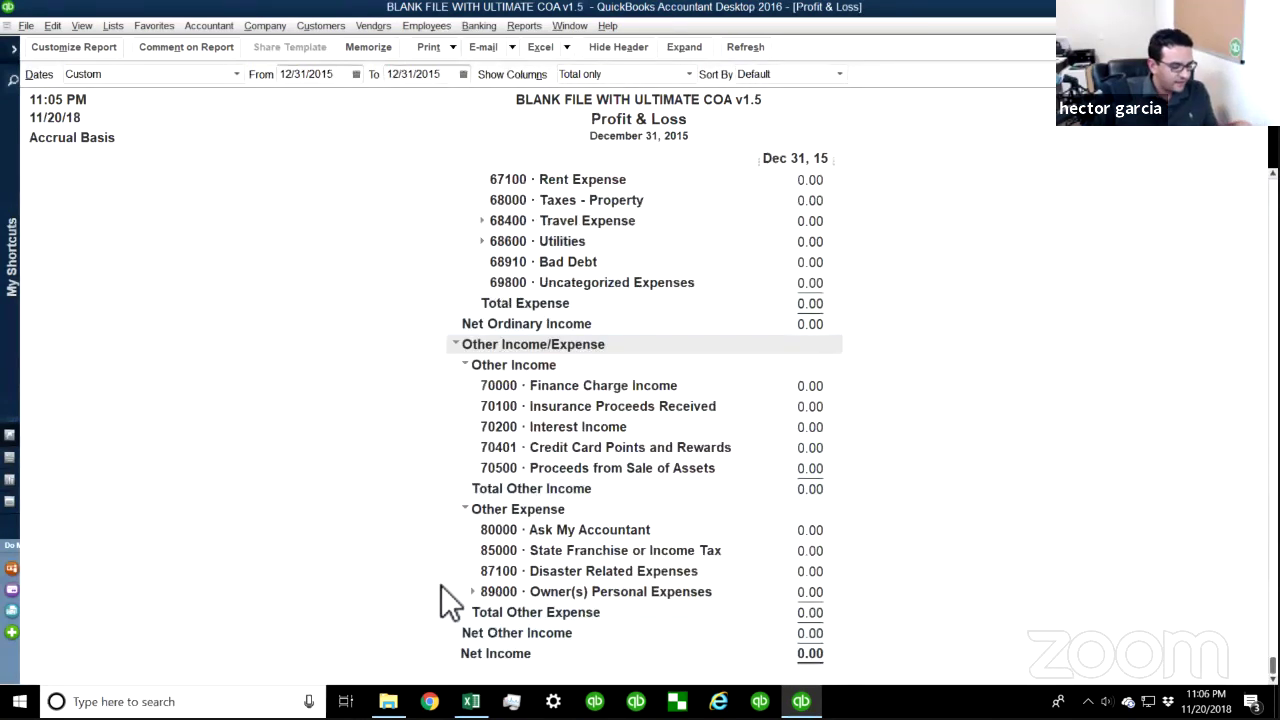
- Magnify the end of the report and circle 89000 Owner(s) Personal Expenses and the Net Income and Net Ordinary Income amounts
key("F2")
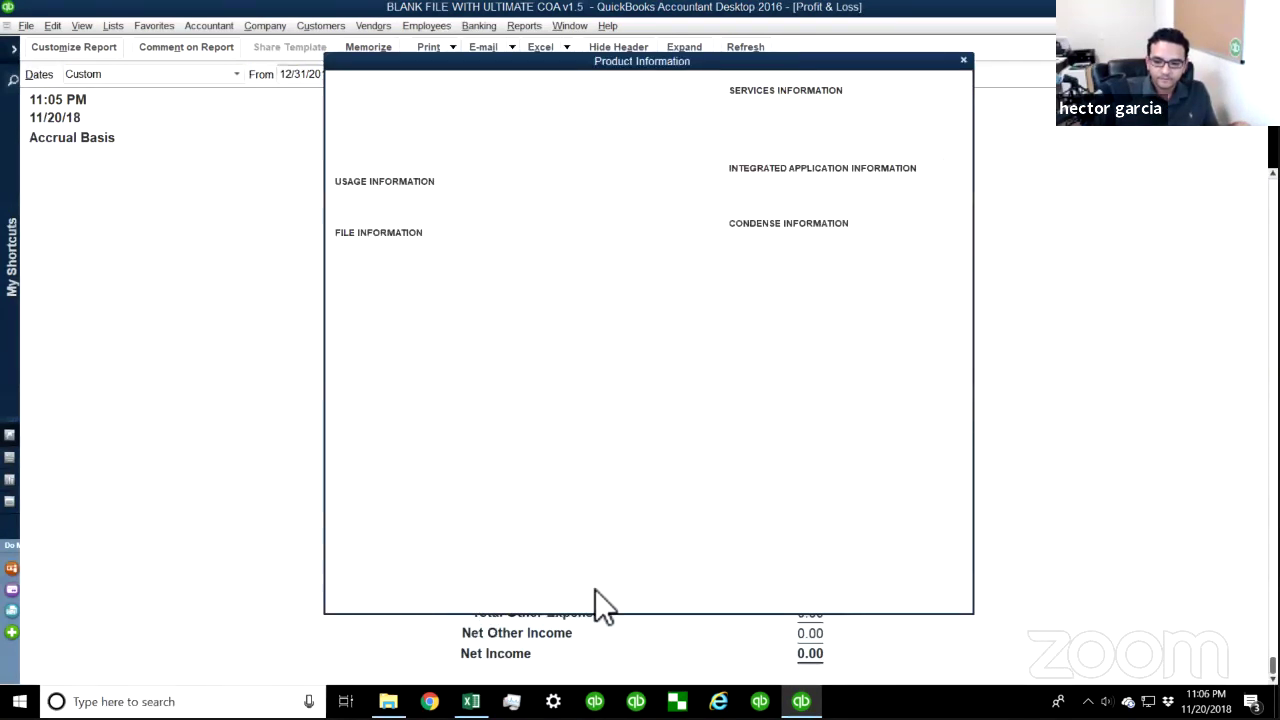
left_click(628, 594)
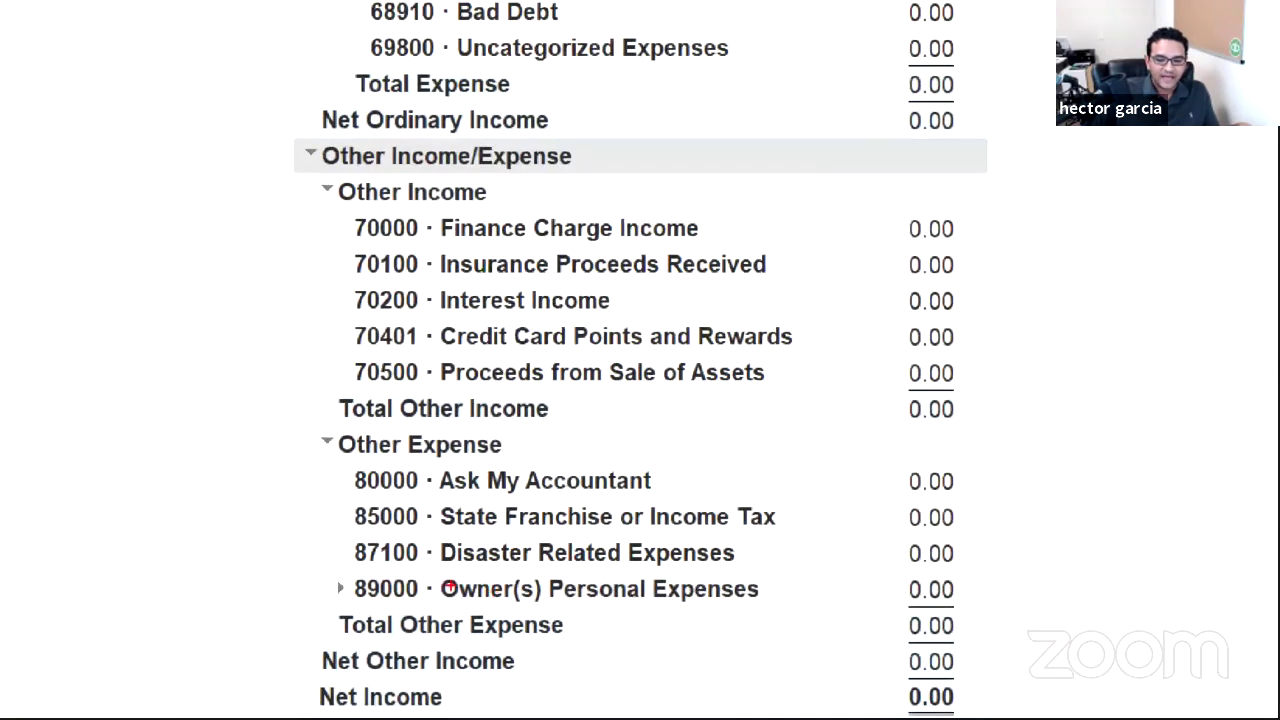
mouse_move(200, 587)
left_mouse_down()
mouse_move(432, 612)
mouse_move(828, 616)
mouse_move(468, 572)
mouse_move(202, 566)
mouse_move(318, 613)
left_mouse_up()
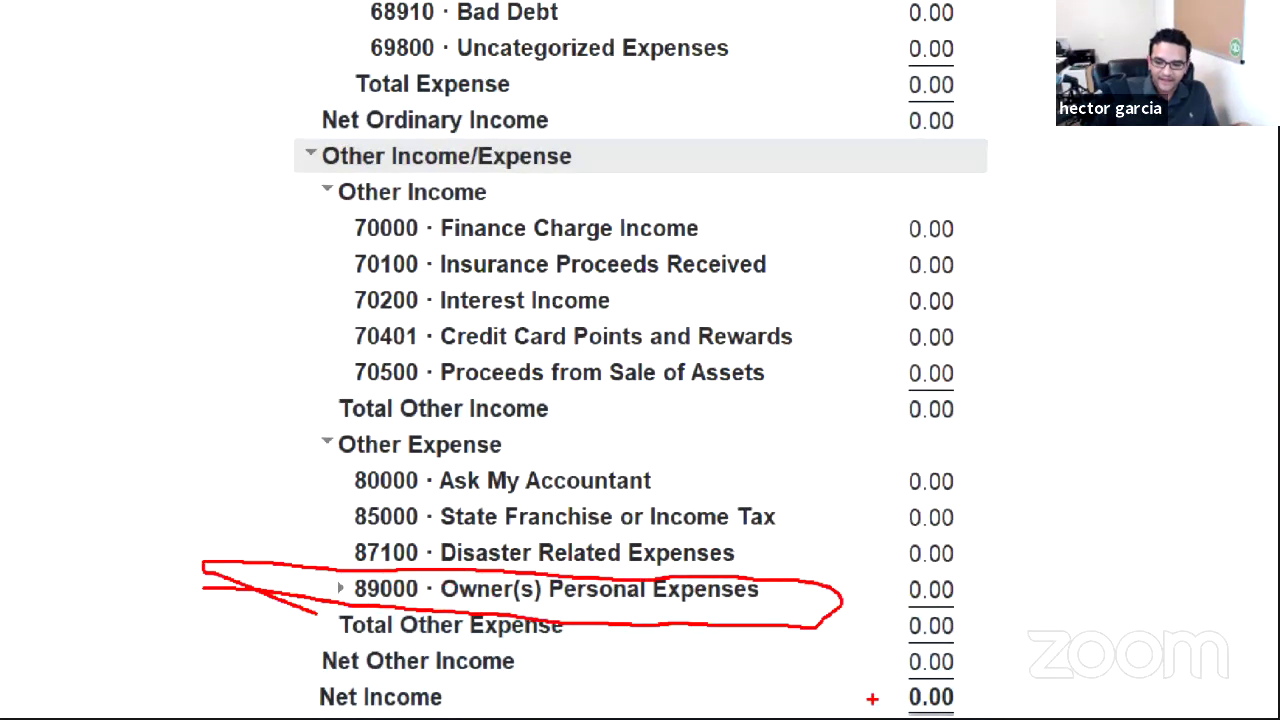
mouse_move(940, 703)
left_mouse_down()
mouse_move(912, 681)
mouse_move(852, 700)
mouse_move(975, 706)
mouse_move(935, 688)
left_mouse_up()
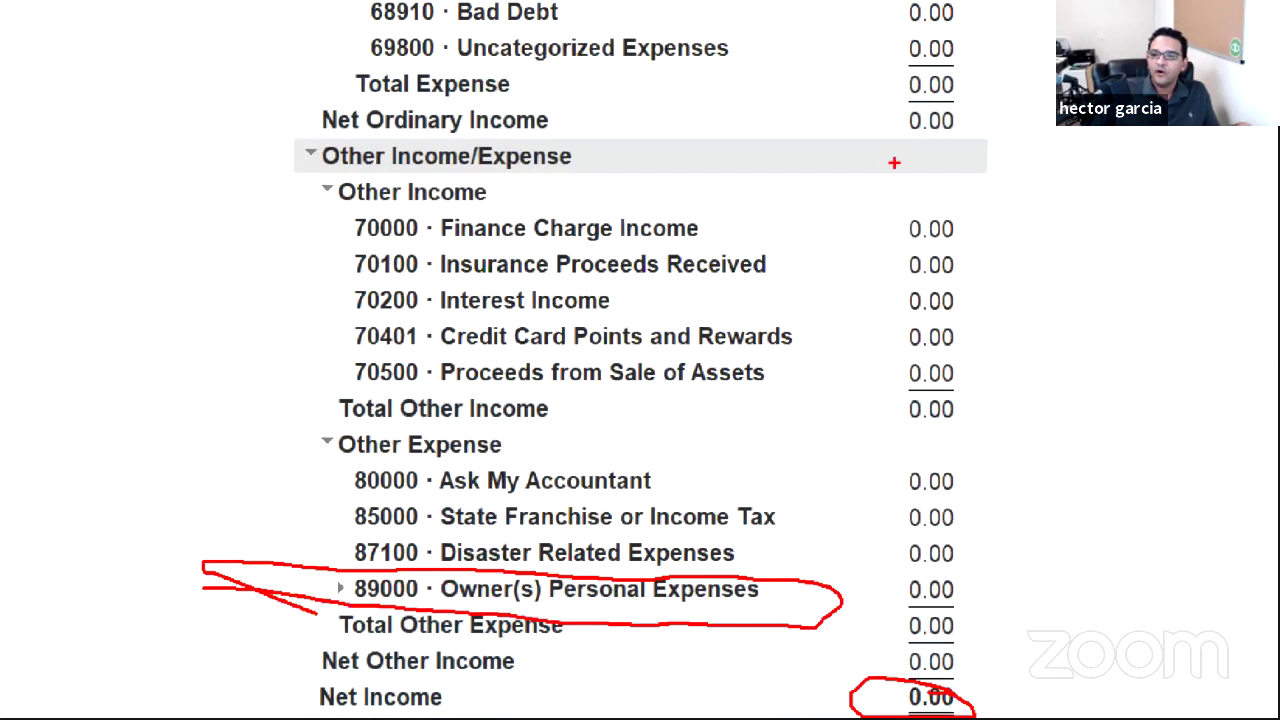
mouse_move(970, 91)
left_mouse_down()
mouse_move(853, 121)
mouse_move(978, 135)
mouse_move(955, 88)
left_mouse_up()
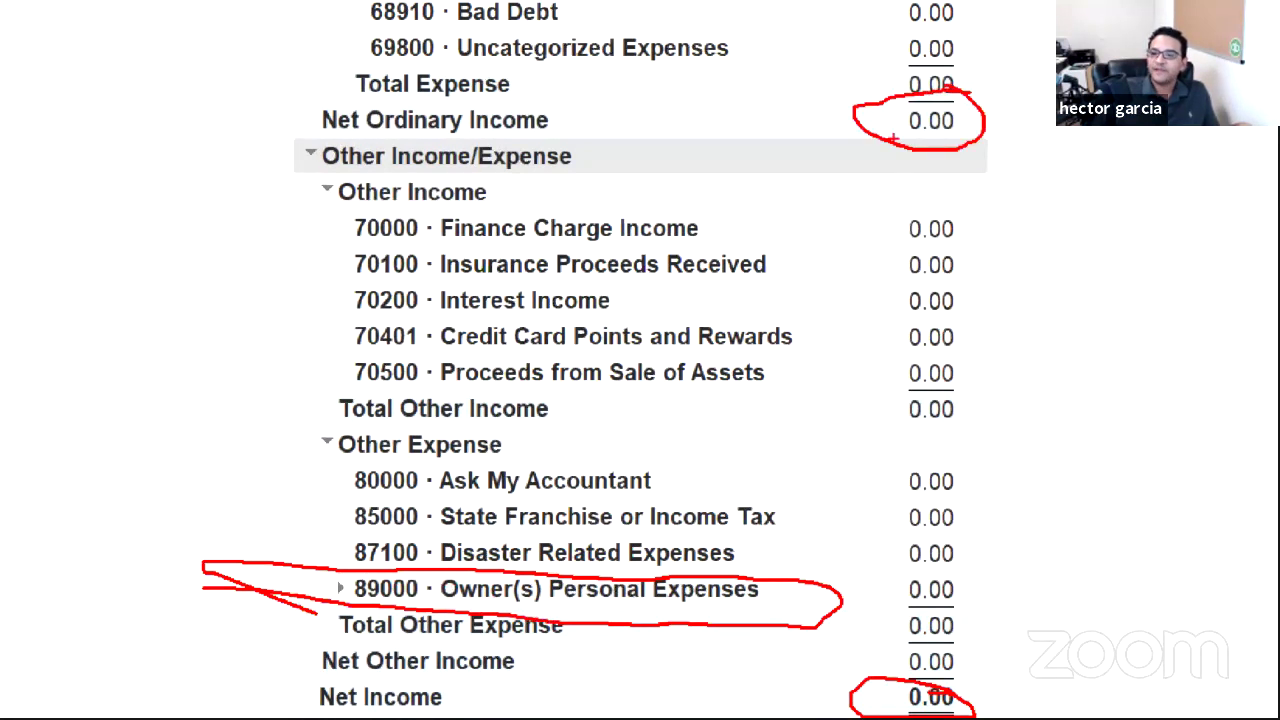
- Underline Net Ordinary Income, scribble across the Other Income/Expense section and circle the Net Ordinary Income amount again on the magnified report
left_click_drag(781, 127, 834, 119)
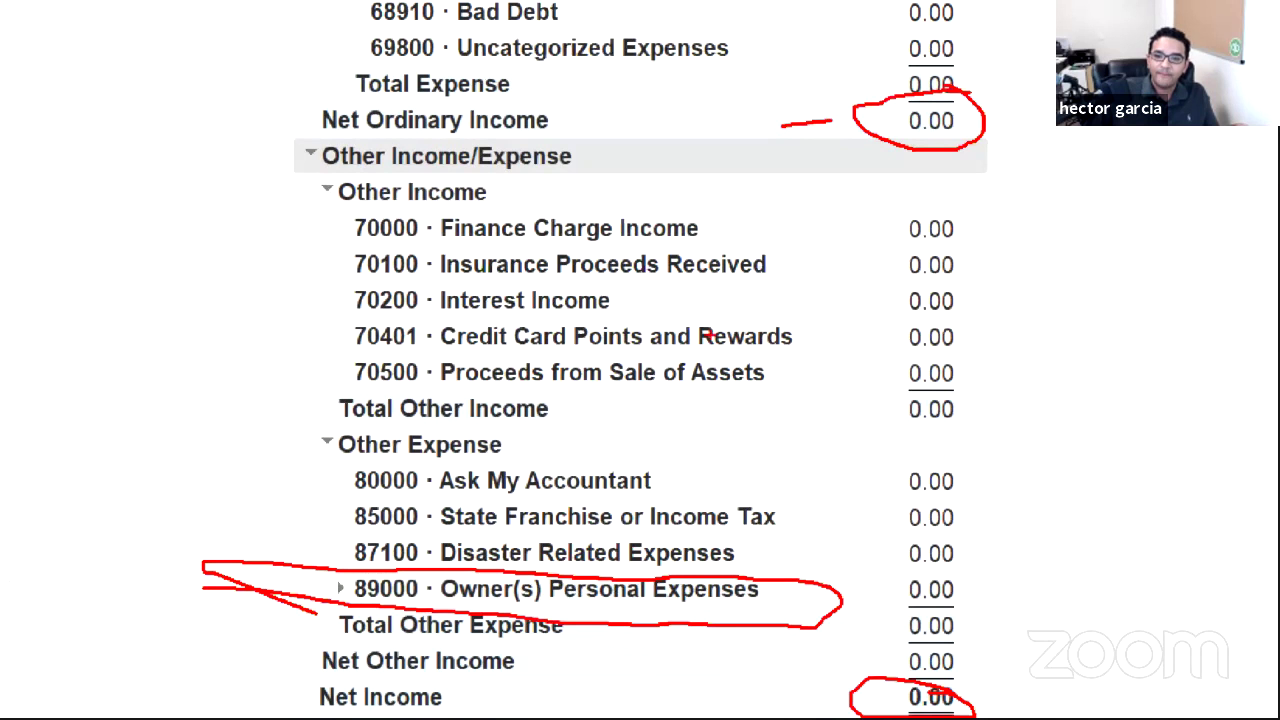
left_click_drag(200, 140, 636, 151)
mouse_move(243, 182)
left_mouse_down()
mouse_move(230, 254)
mouse_move(957, 242)
mouse_move(1257, 340)
left_mouse_up()
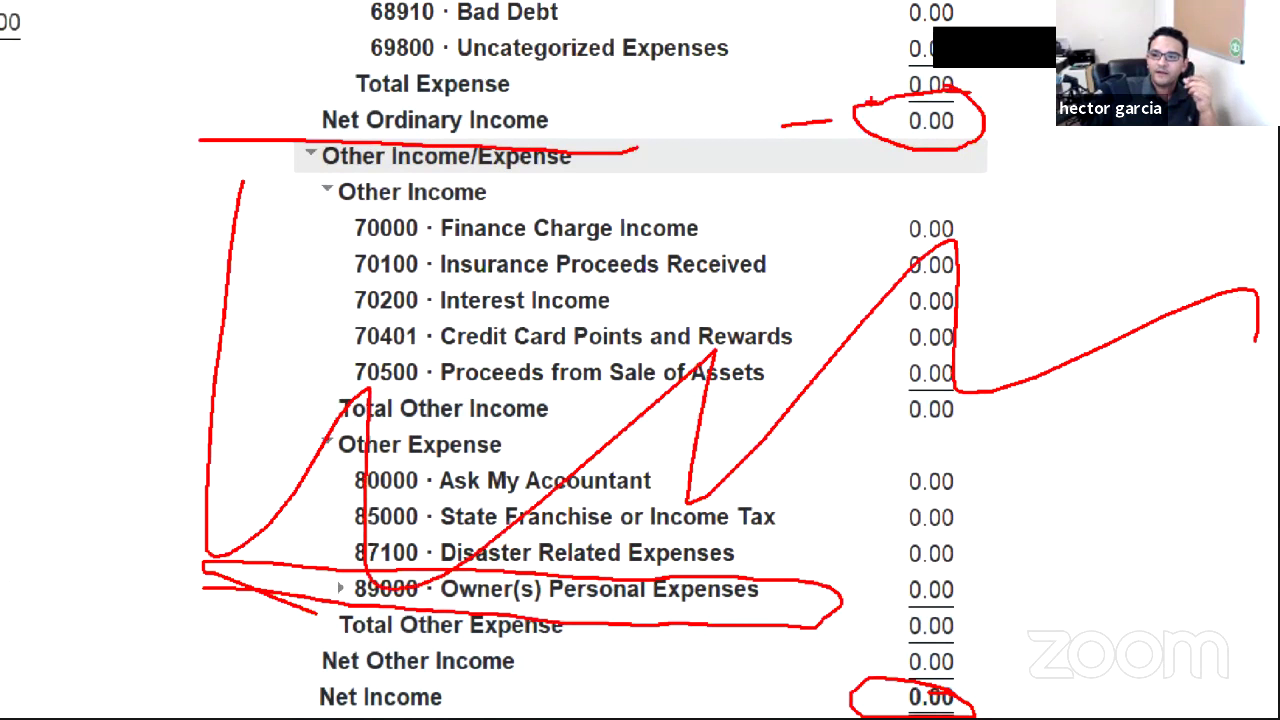
mouse_move(970, 82)
left_mouse_down()
mouse_move(930, 152)
mouse_move(974, 90)
mouse_move(880, 110)
mouse_move(1000, 85)
mouse_move(896, 100)
mouse_move(890, 125)
mouse_move(1048, 135)
mouse_move(970, 96)
left_mouse_up()
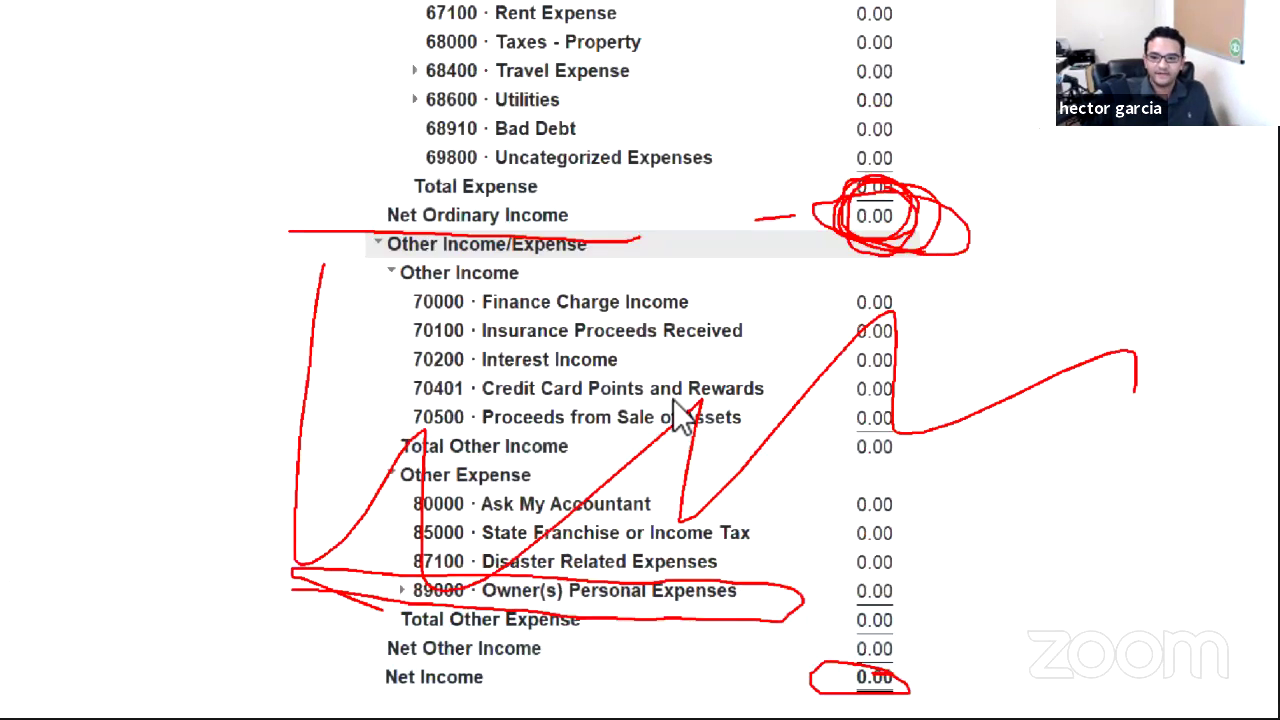
- Expand 89000 Owner(s) Personal Expenses, examine its subaccounts down to the account total, and collapse it again
left_click(475, 590)
scroll(397, 571, "down", 3)
scroll(409, 510, "down", 2)
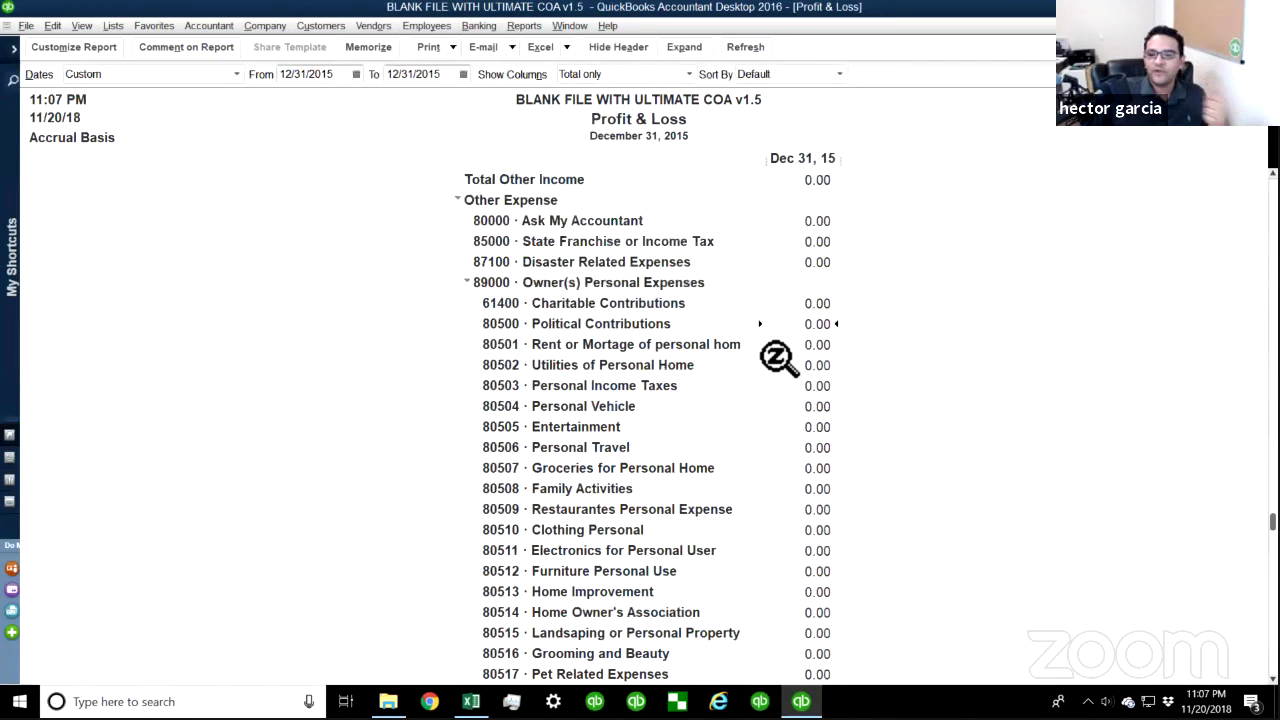
scroll(779, 357, "down", 1)
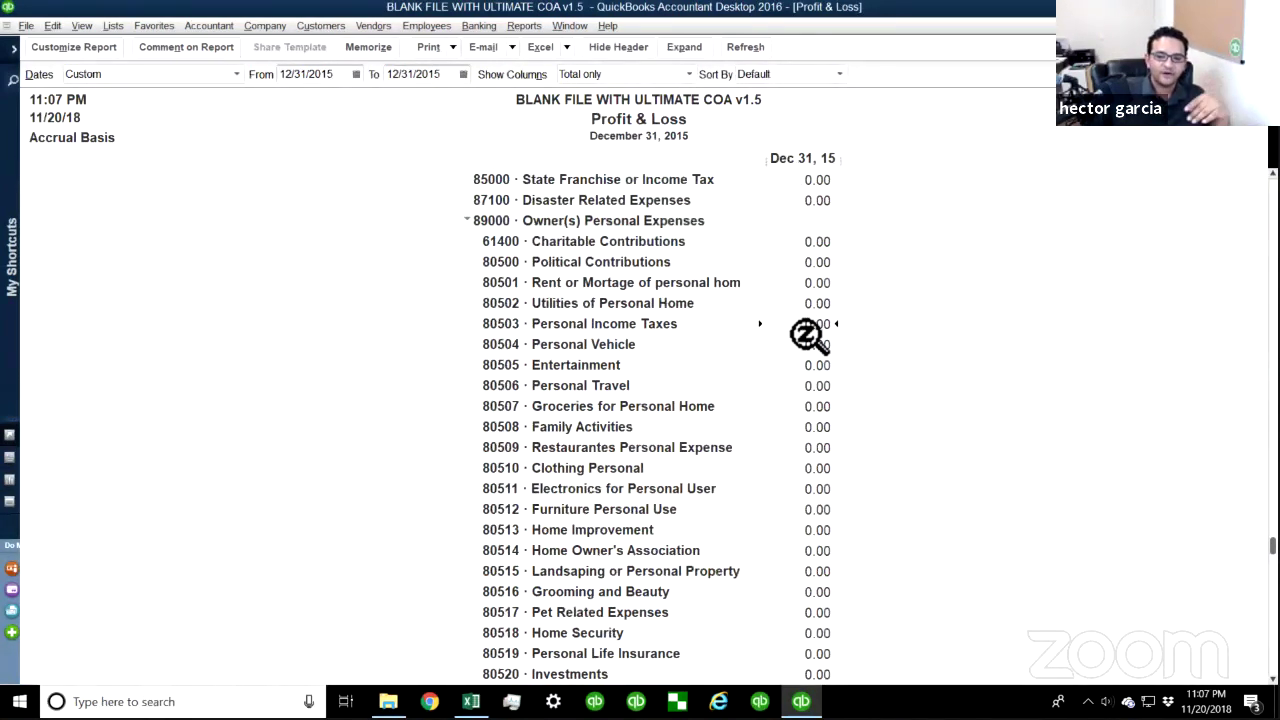
scroll(782, 348, "down", 1)
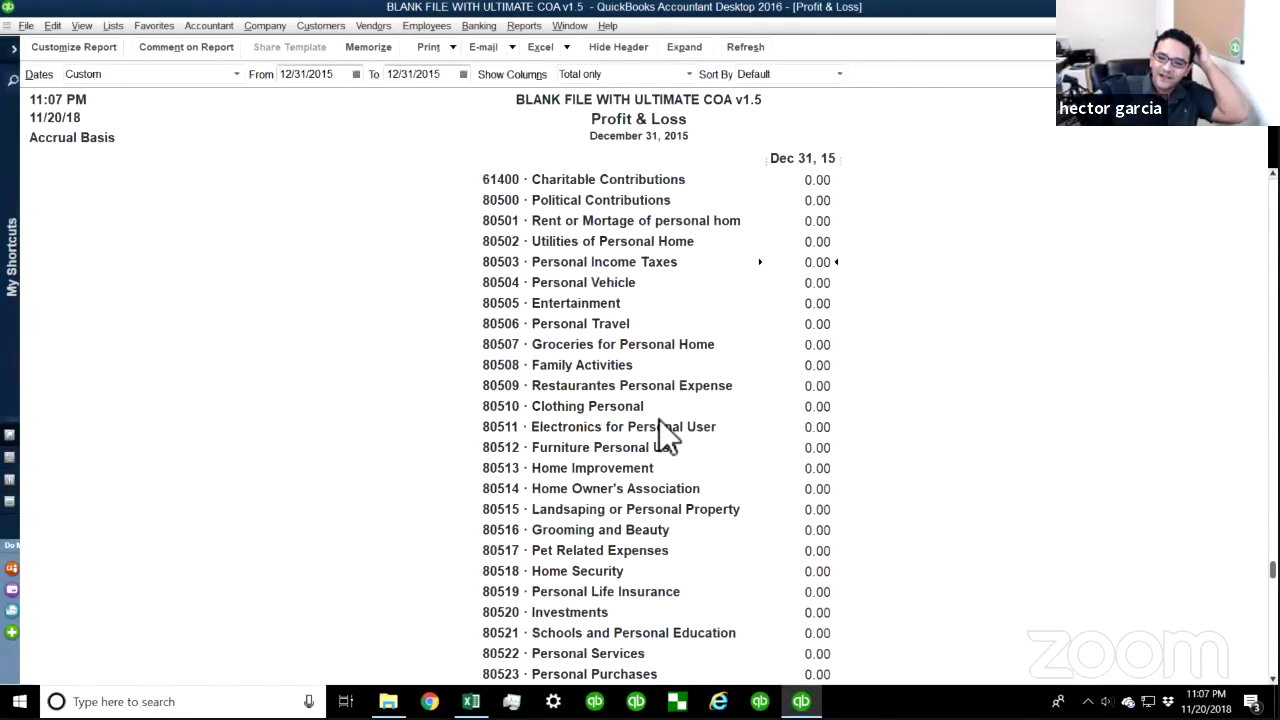
scroll(659, 417, "down", 1)
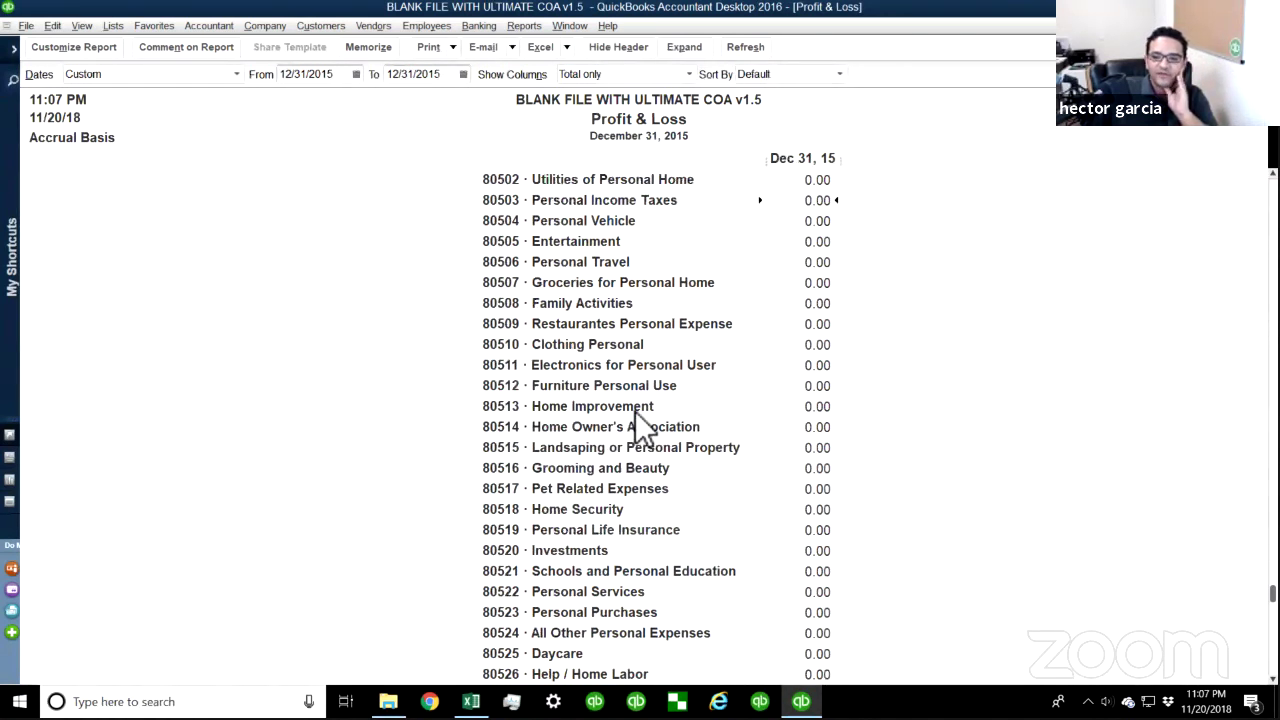
scroll(630, 398, "down", 1)
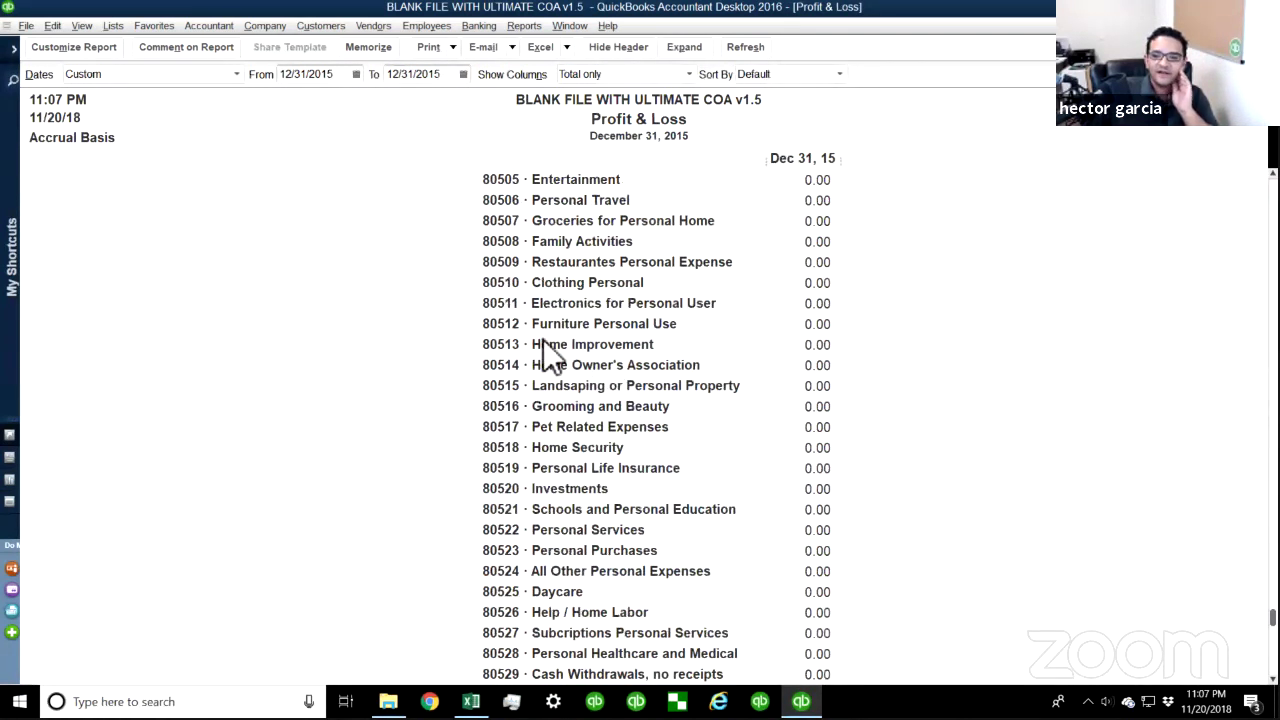
scroll(735, 411, "down", 1)
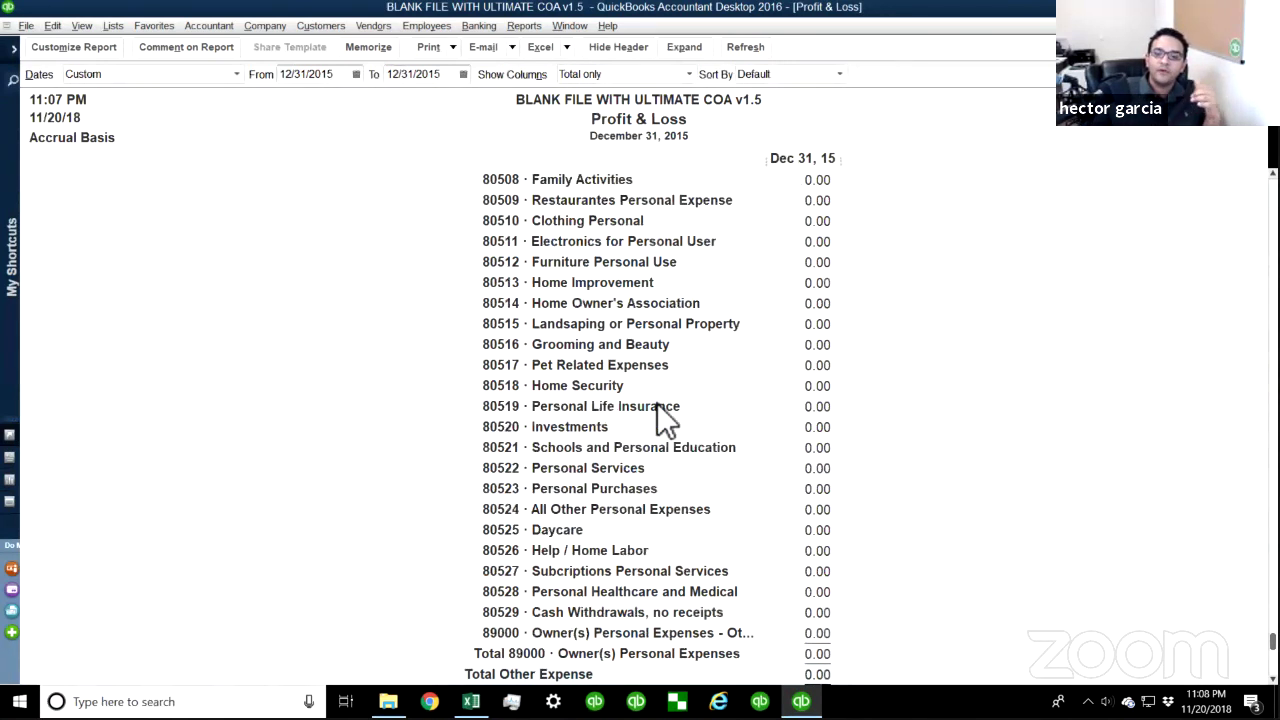
scroll(463, 528, "up", 12)
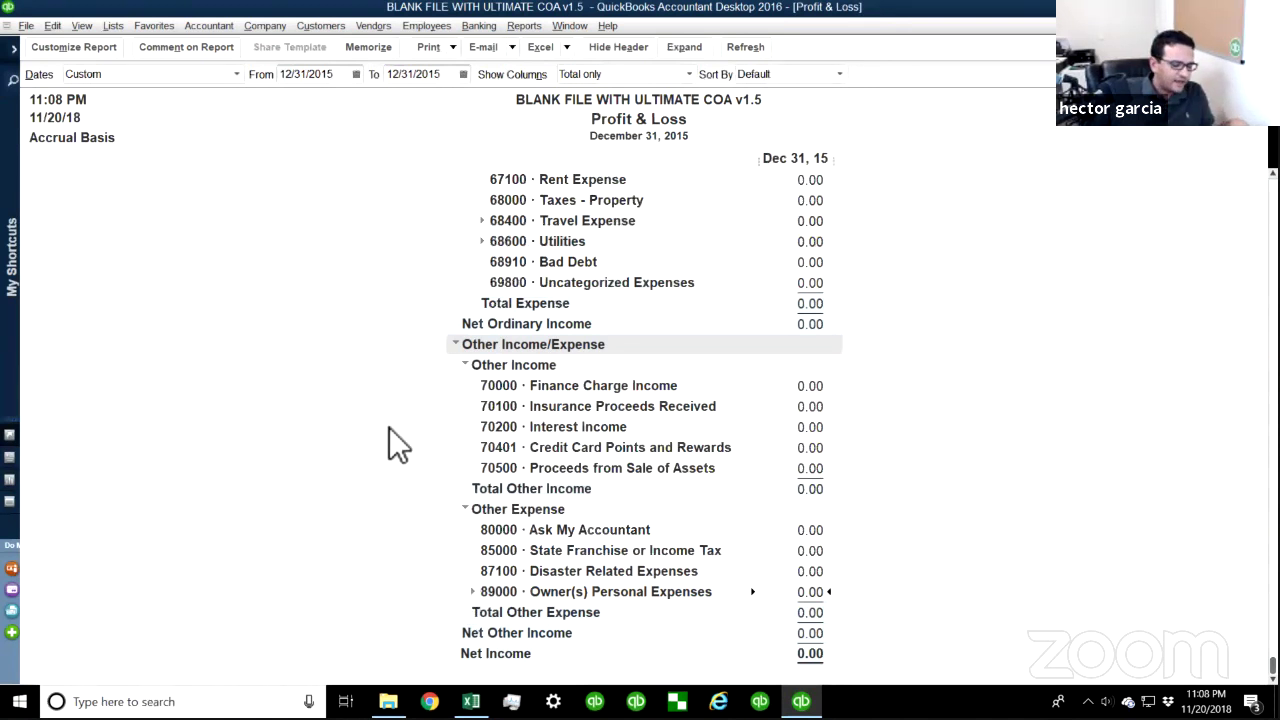
- Close the Profit & Loss report and open the standard Balance Sheet report in a taller window
key("Escape")
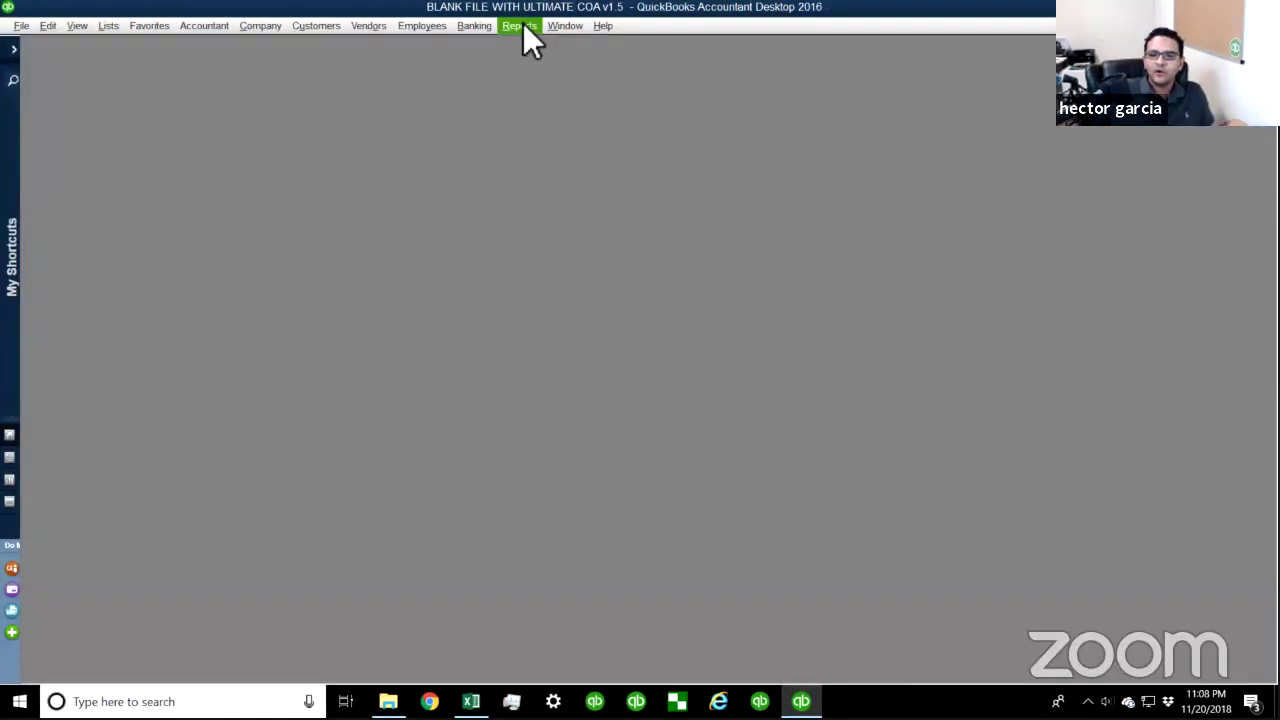
left_click(520, 25)
mouse_move(569, 129)
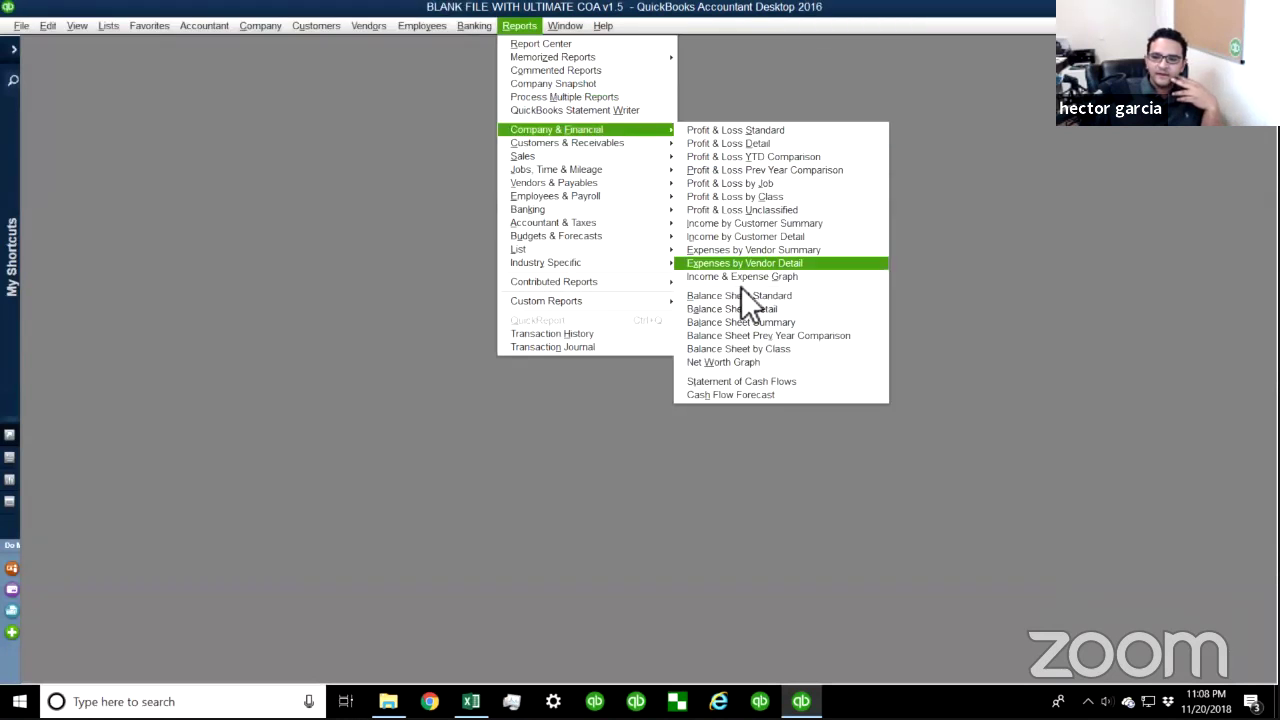
left_click(743, 295)
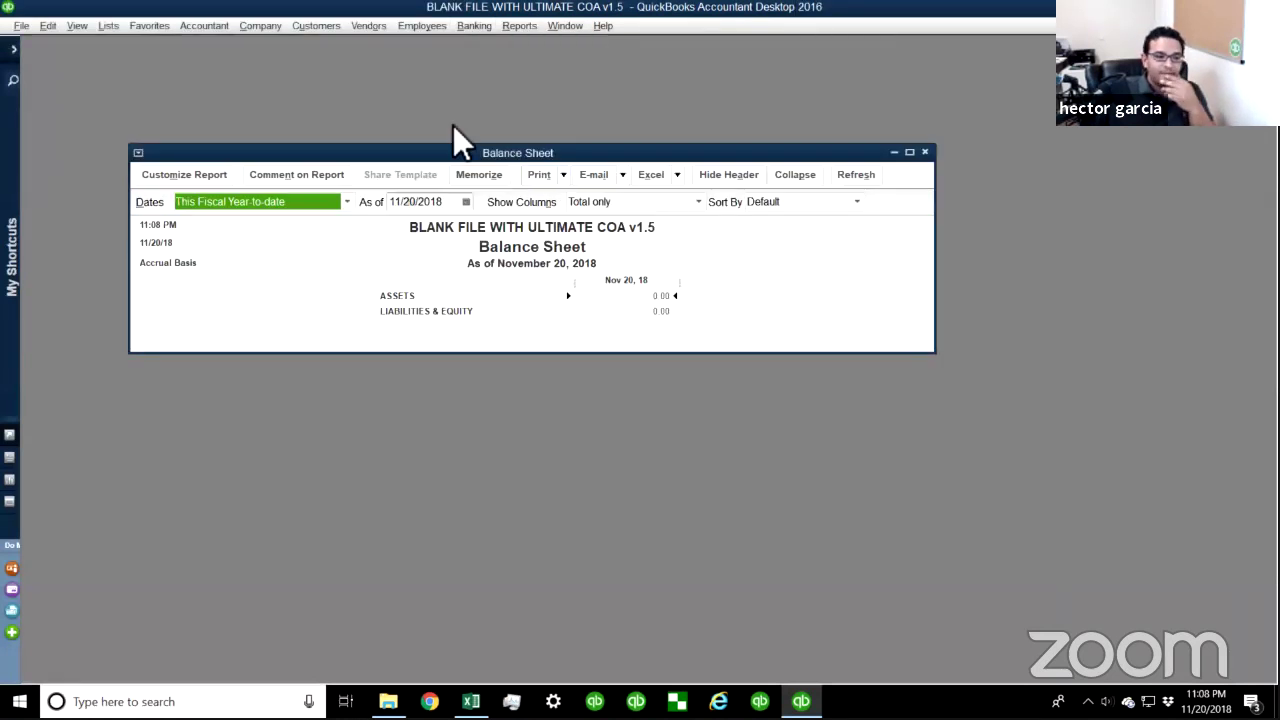
left_click_drag(451, 152, 452, 98)
left_click_drag(444, 299, 448, 633)
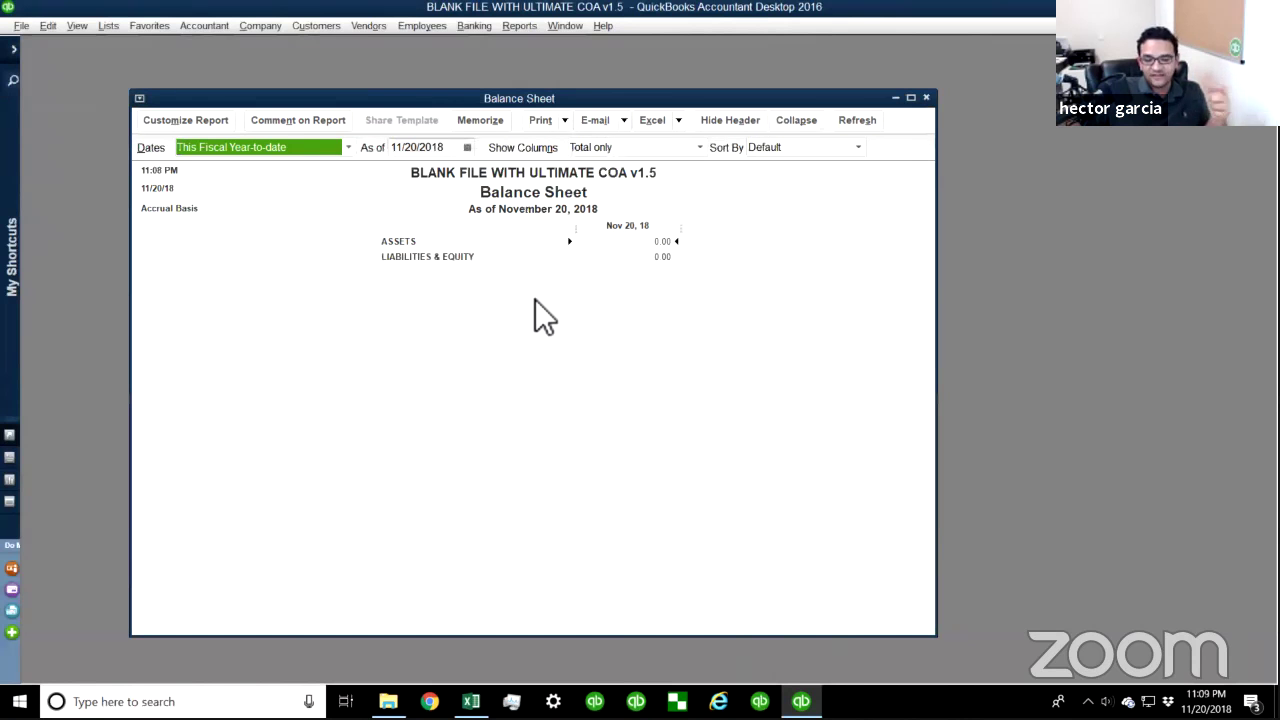
- Customize the Balance Sheet's advanced options to display all rows and apply the change
left_click(193, 119)
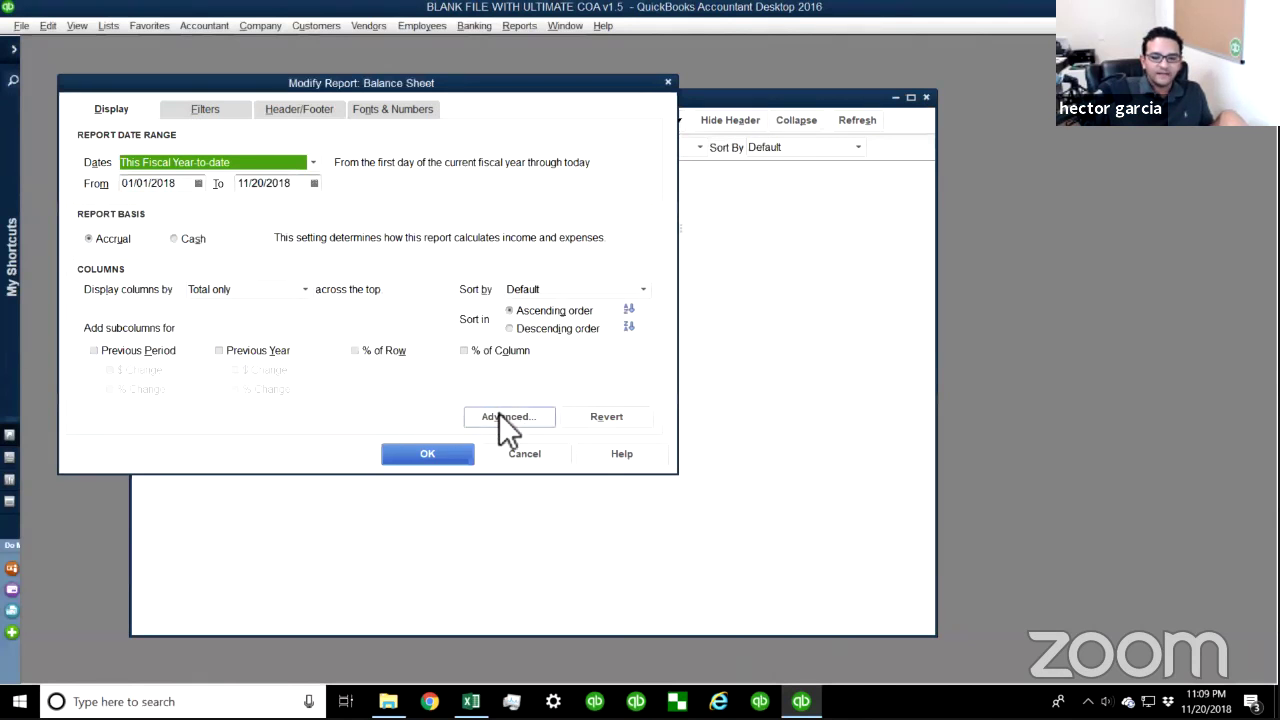
left_click(499, 414)
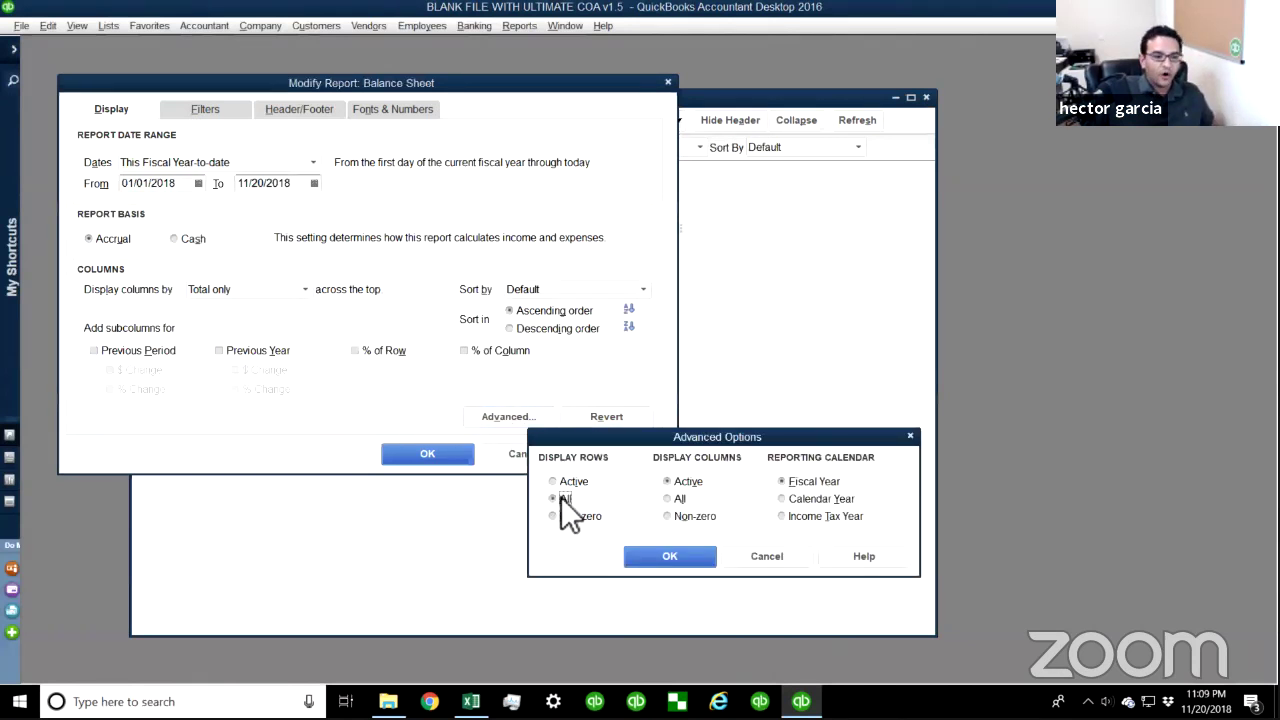
left_click(561, 497)
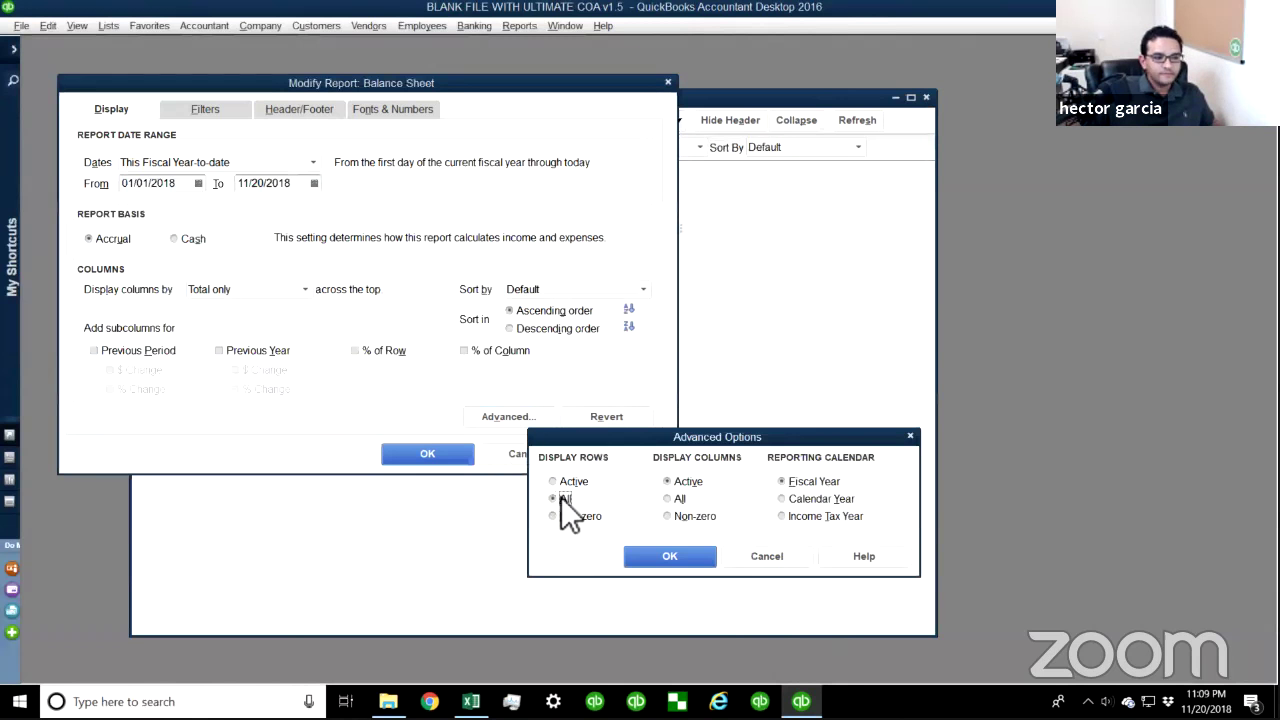
left_click(665, 553)
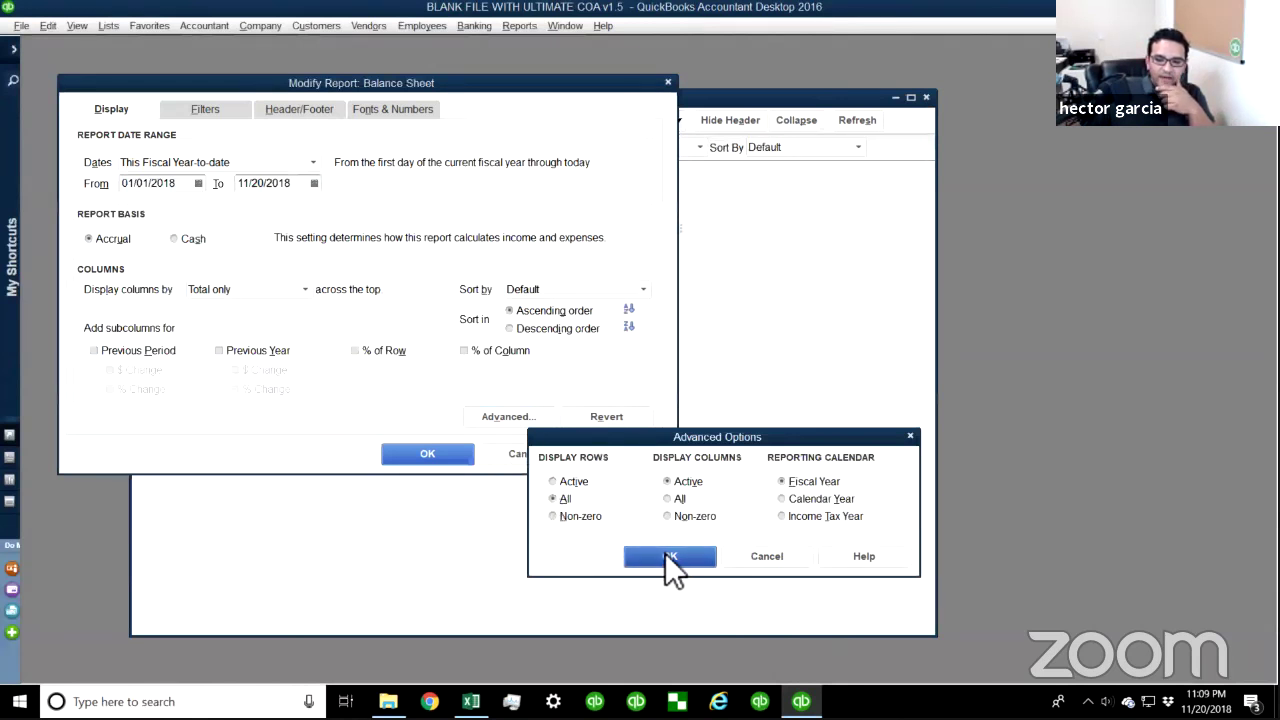
left_click(429, 455)
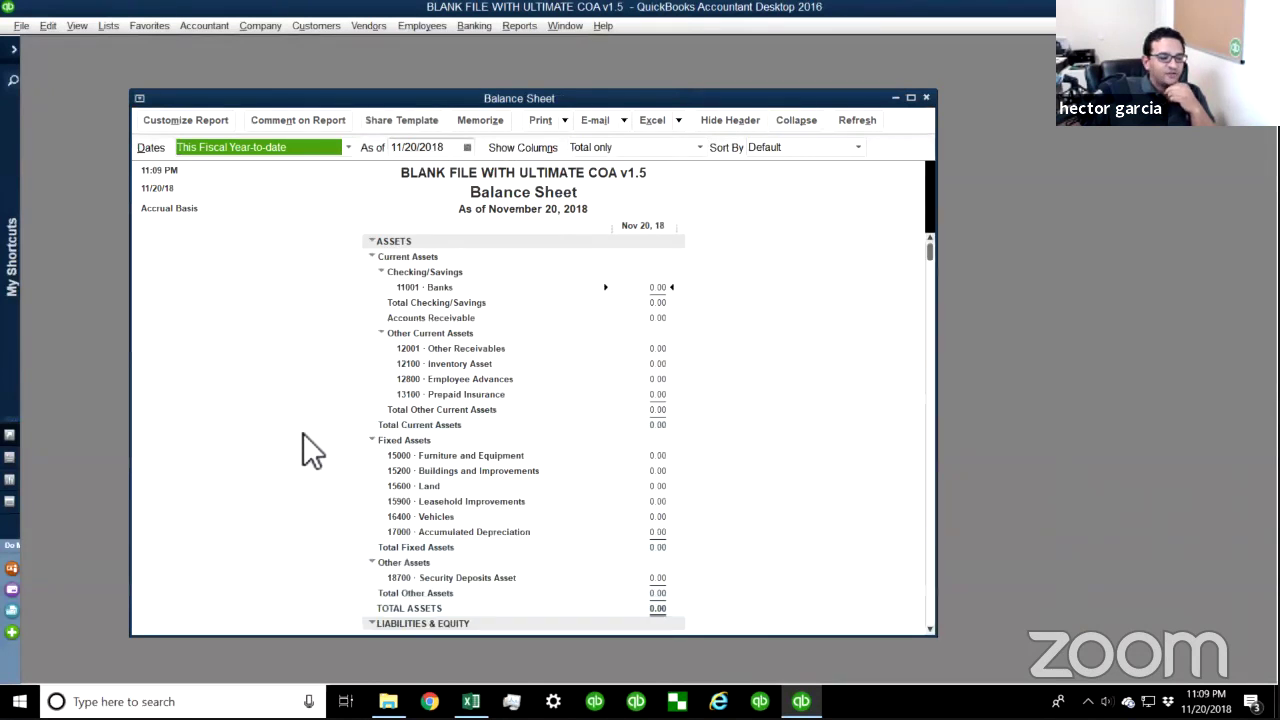
- Examine the Balance Sheet accounts from Assets through Total Liabilities & Equity and close the report
scroll(685, 449, "down", 1)
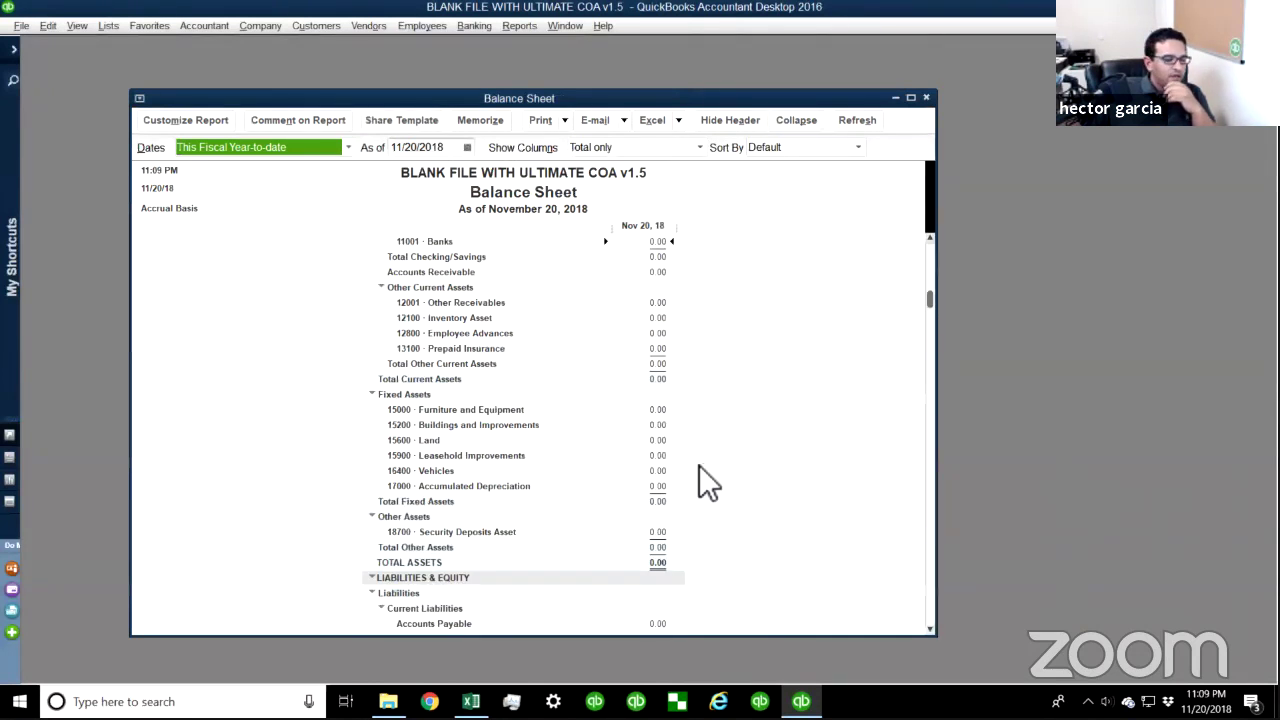
scroll(699, 465, "down", 5)
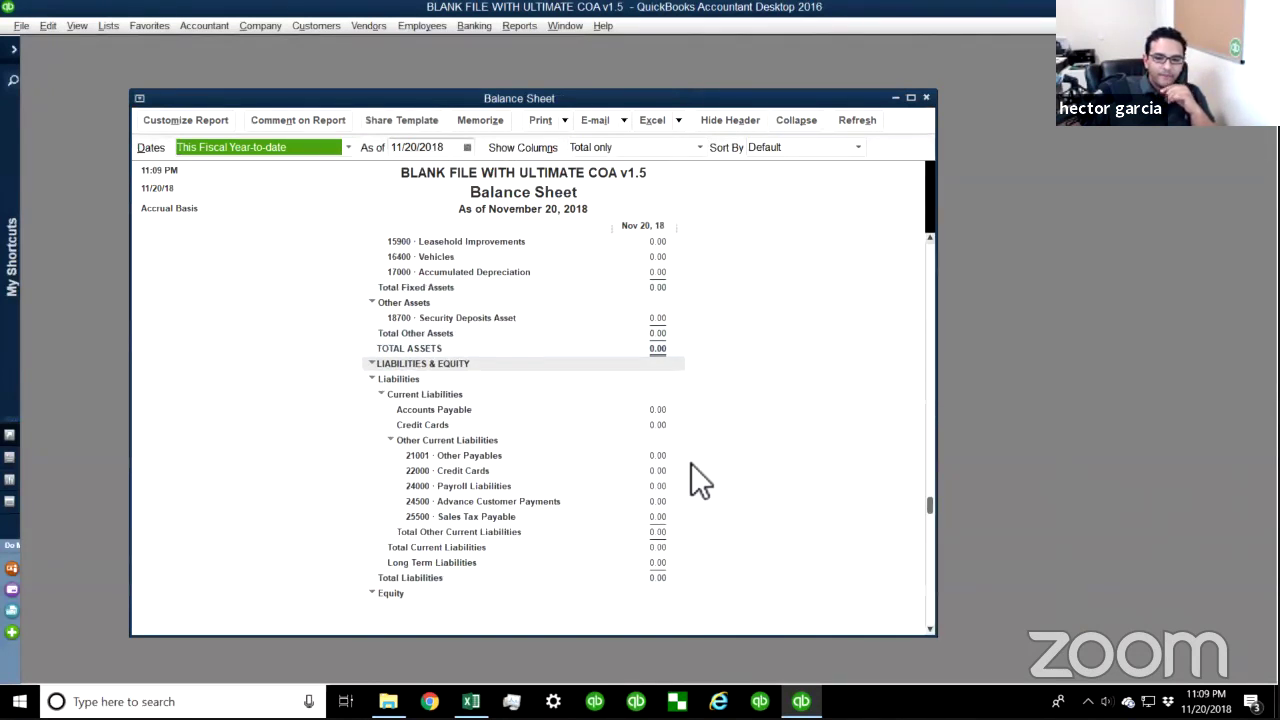
scroll(693, 463, "down", 2)
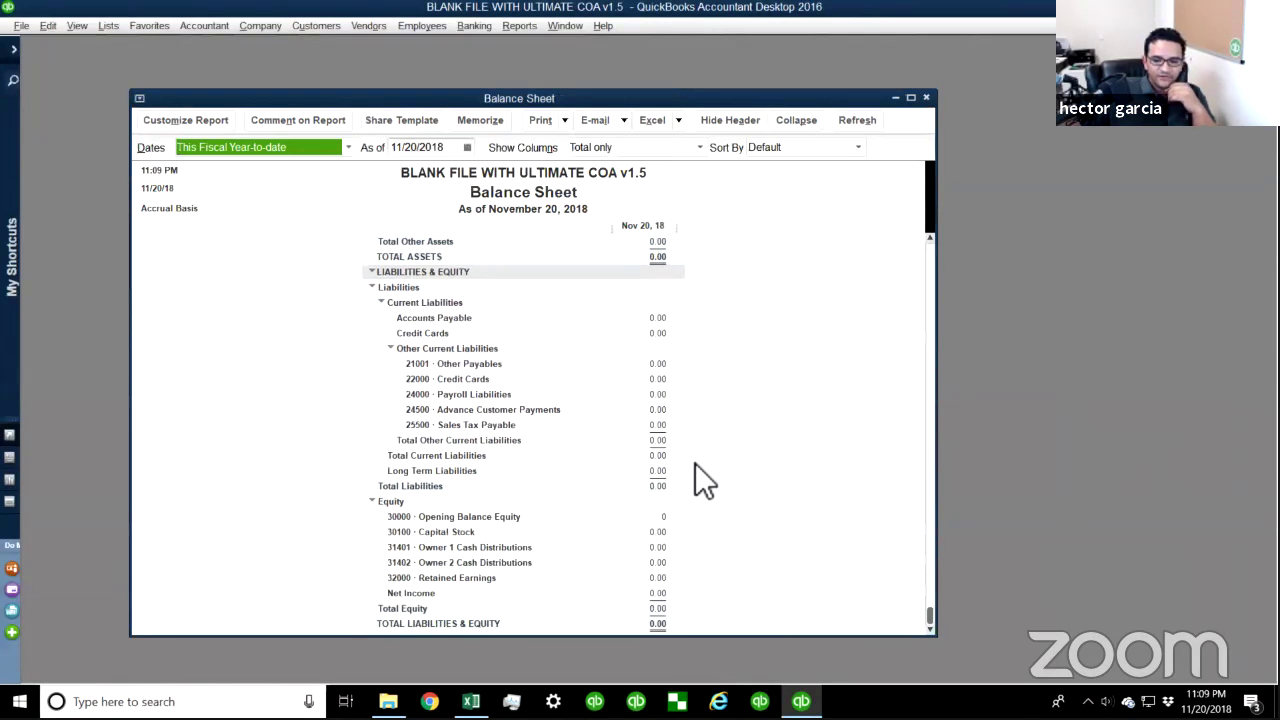
scroll(683, 413, "up", 8)
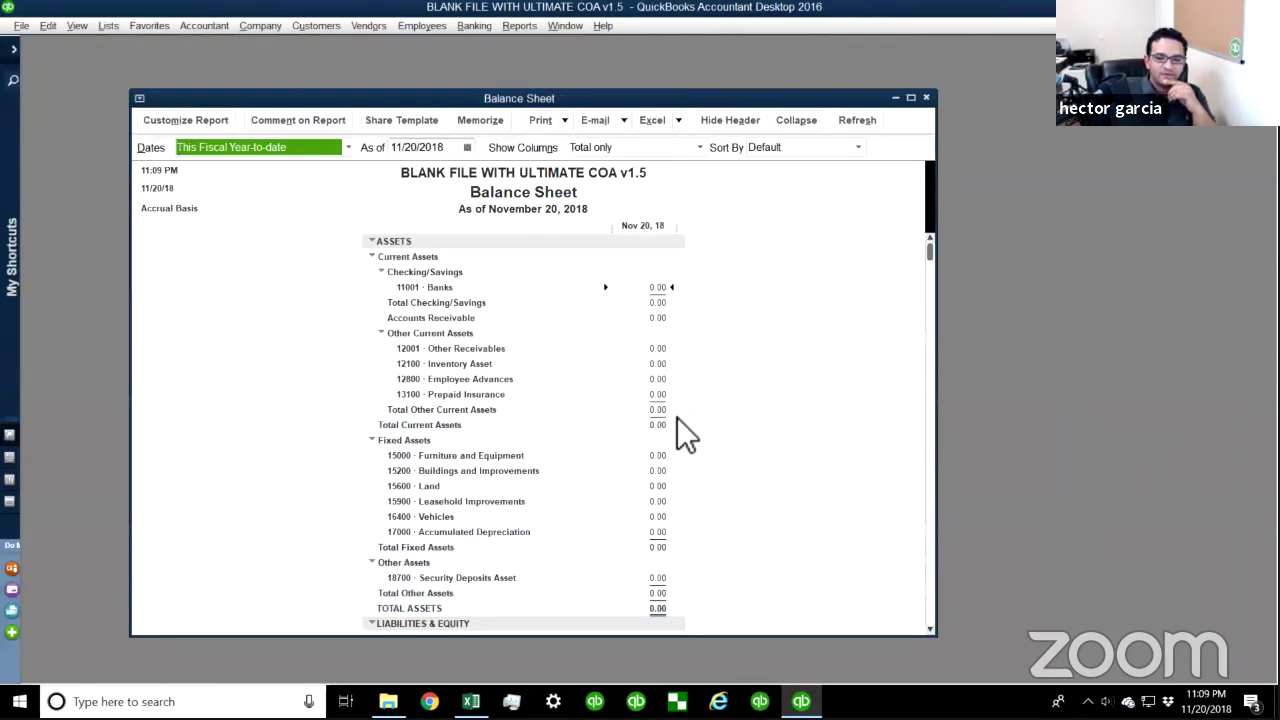
left_click(926, 97)
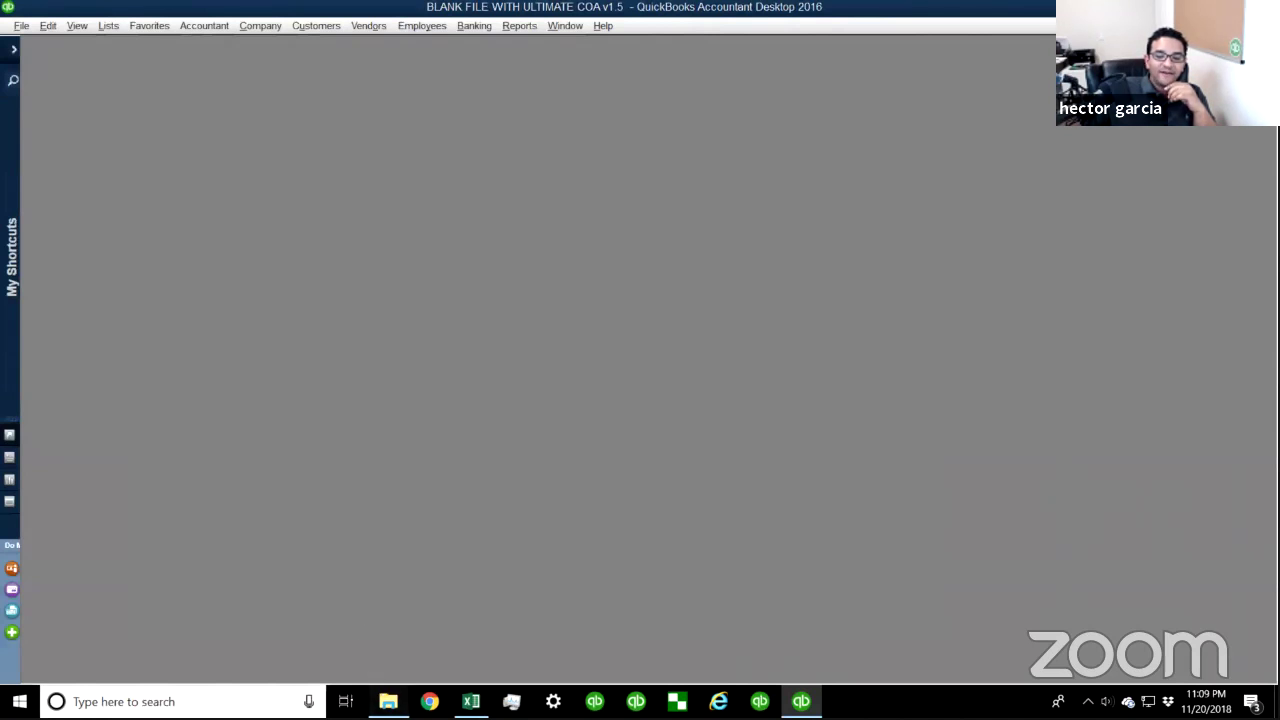
- Switch to File Explorer's Production folder, restore its window to a smaller size and select the BLANK FILE NO COA QB2016 backup file
key("alt+Tab")
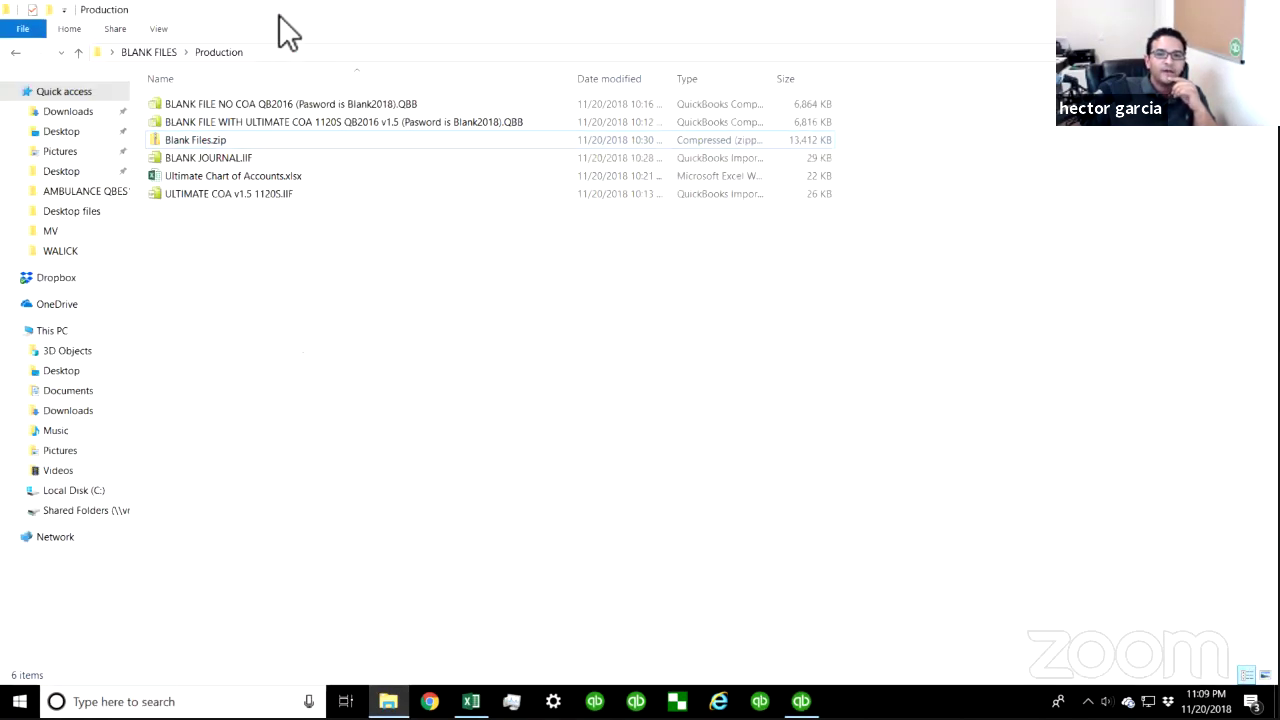
double_click(279, 15)
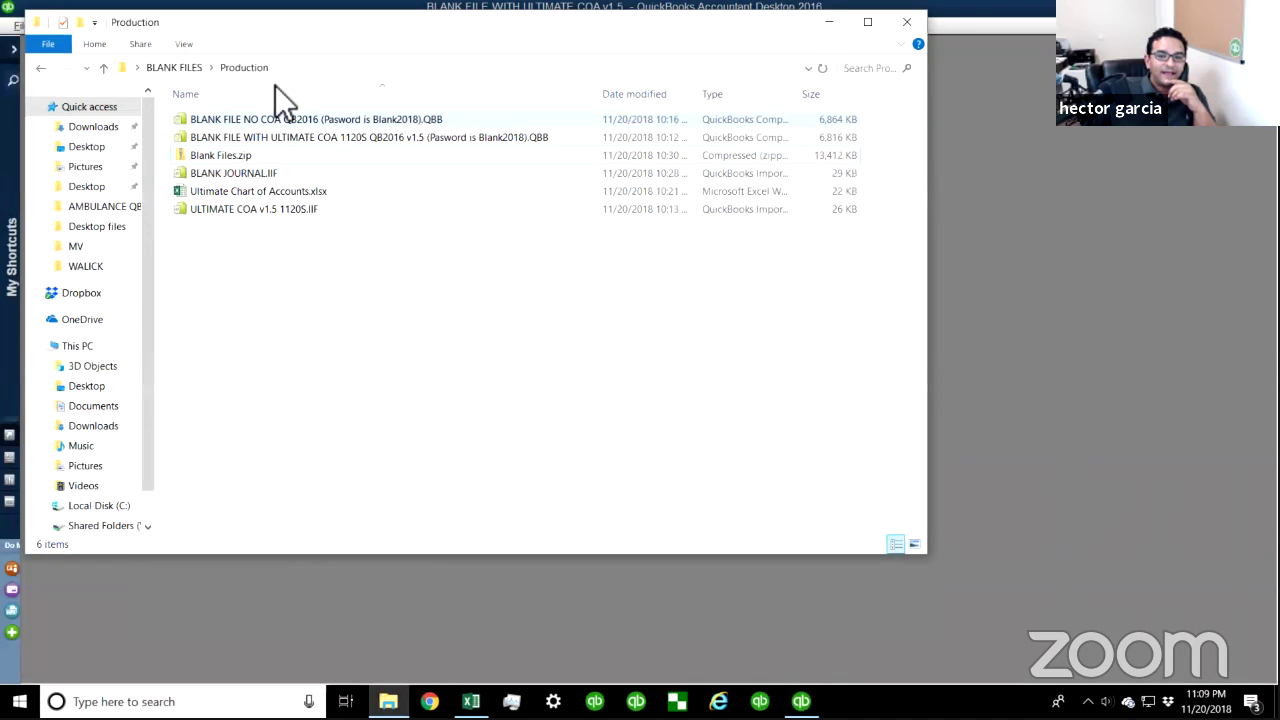
left_click(239, 118)
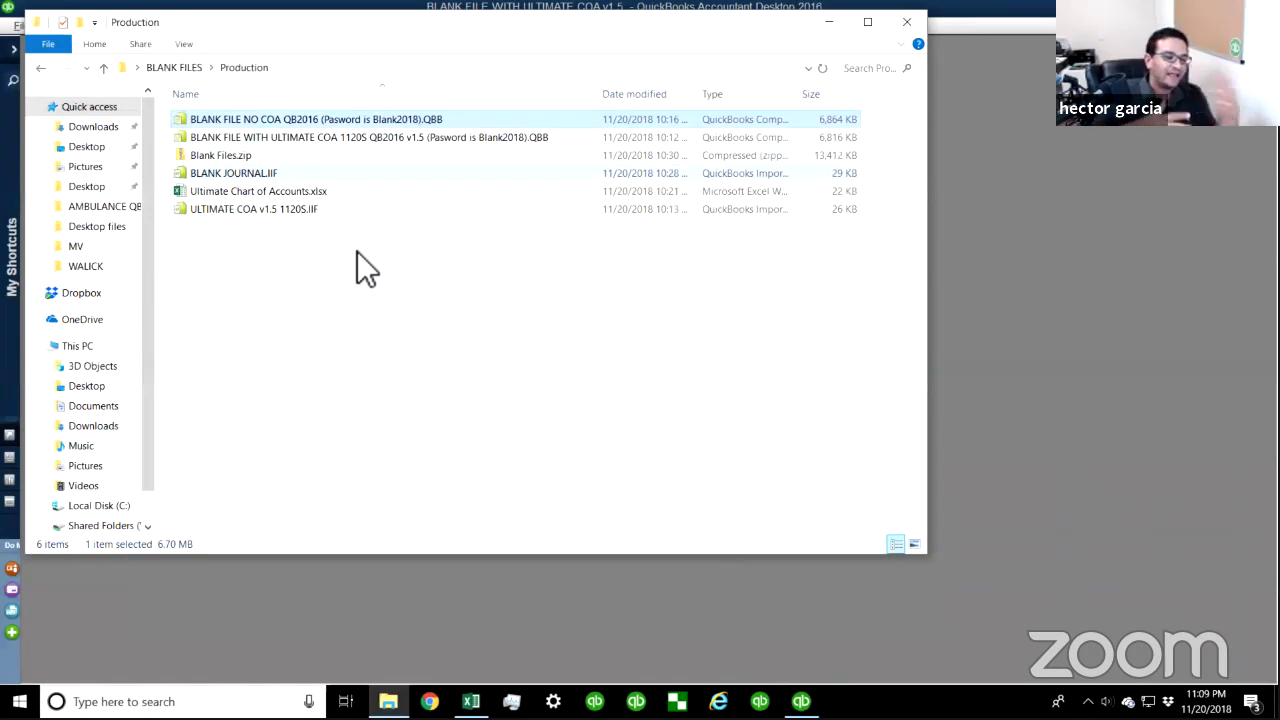
- Open the Ultimate Chart of Accounts.xlsx workbook from the Production folder
left_click(322, 245)
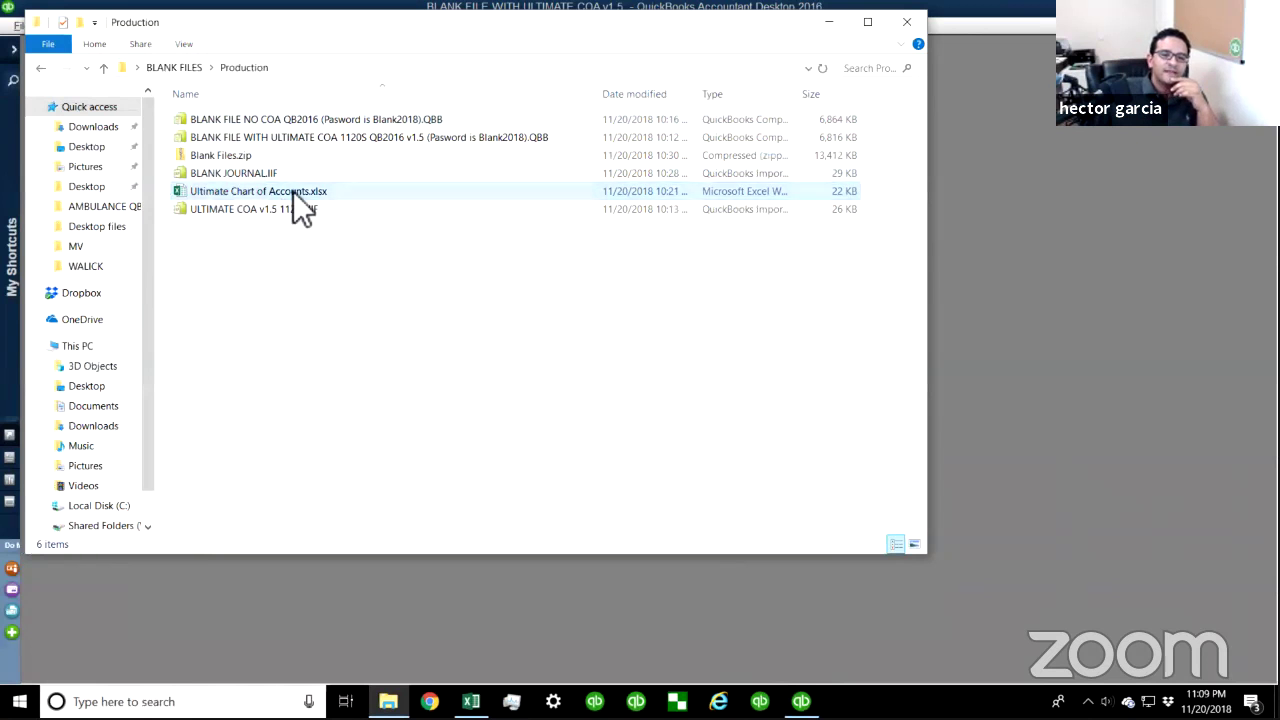
left_click(298, 195)
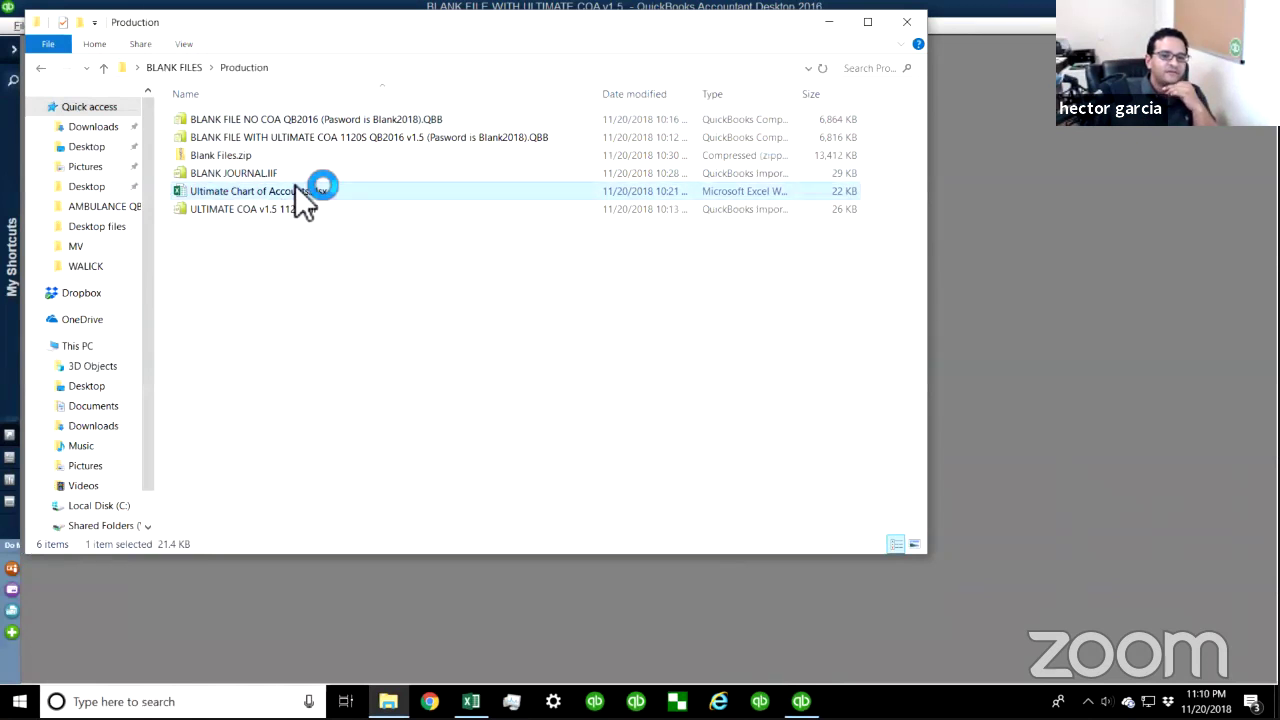
double_click(338, 191)
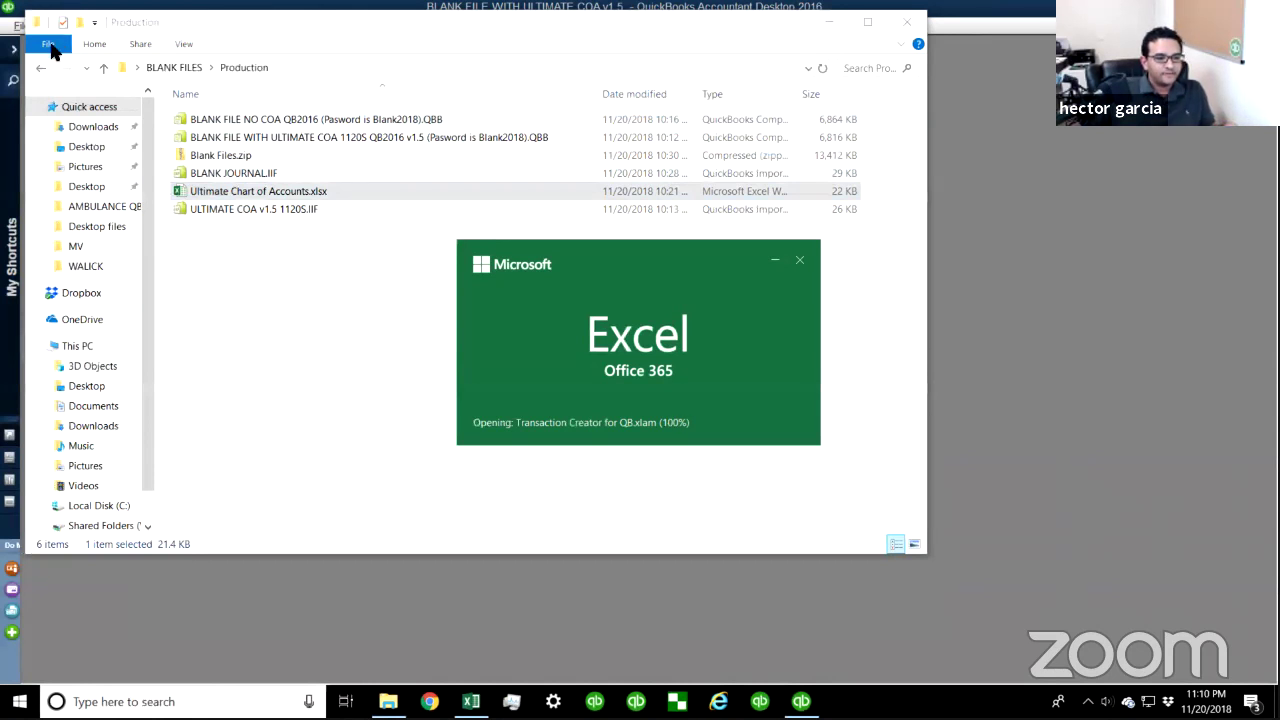
key("super+Tab")
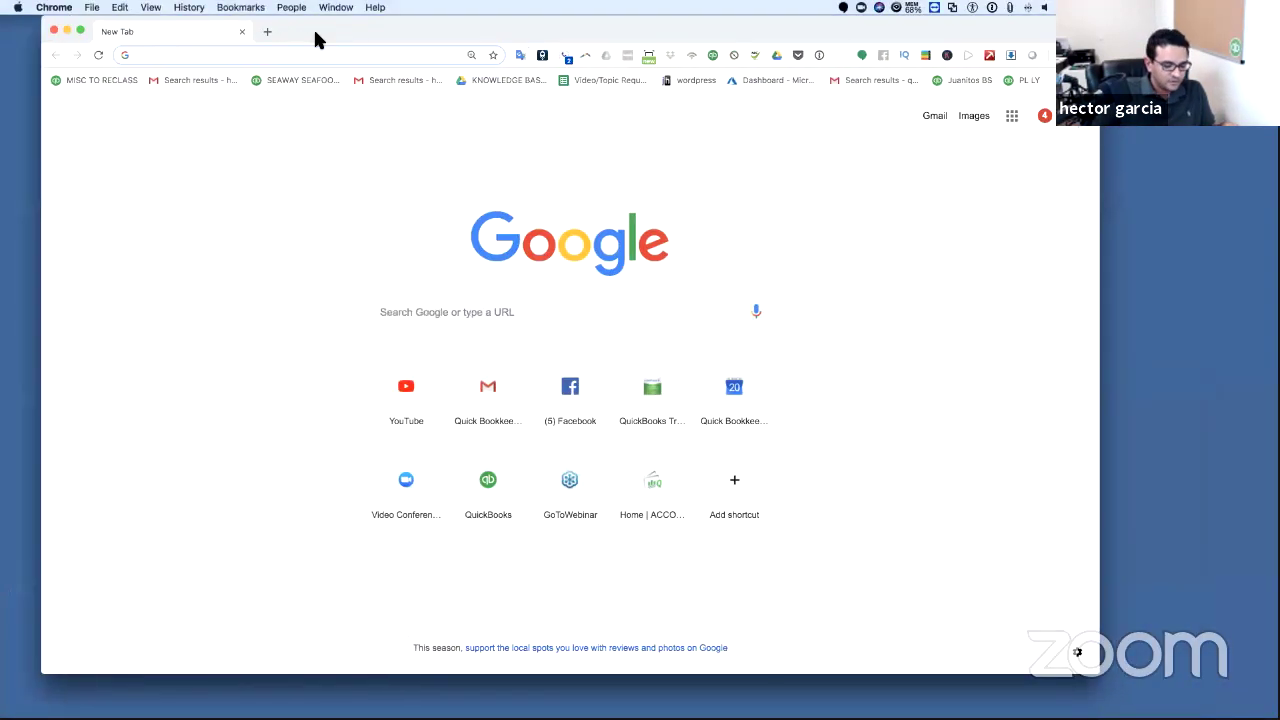
type("quick")
left_click(272, 80)
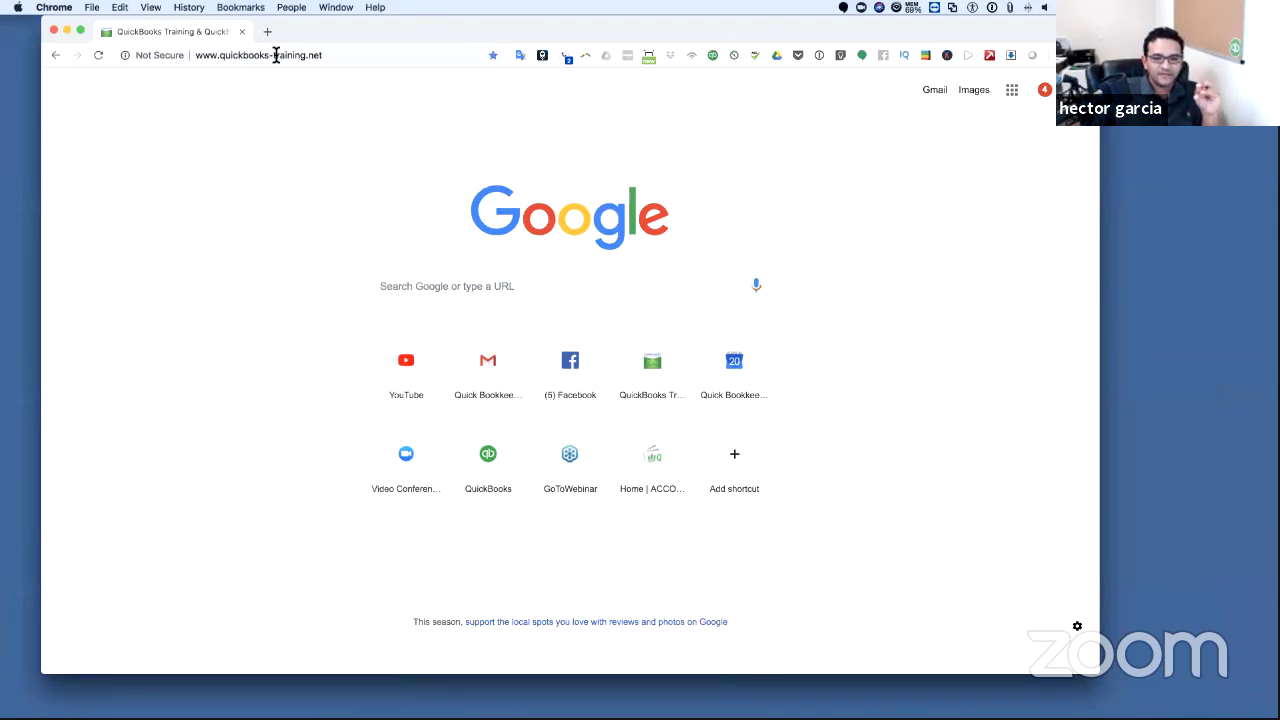
left_click_drag(329, 34, 310, 38)
left_click_drag(1082, 679, 1276, 712)
- Open the "Ultimate Chart of Accounts for QuickBooks Desktop" article from the site's home page
scroll(525, 516, "down", 3)
scroll(525, 516, "down", 5)
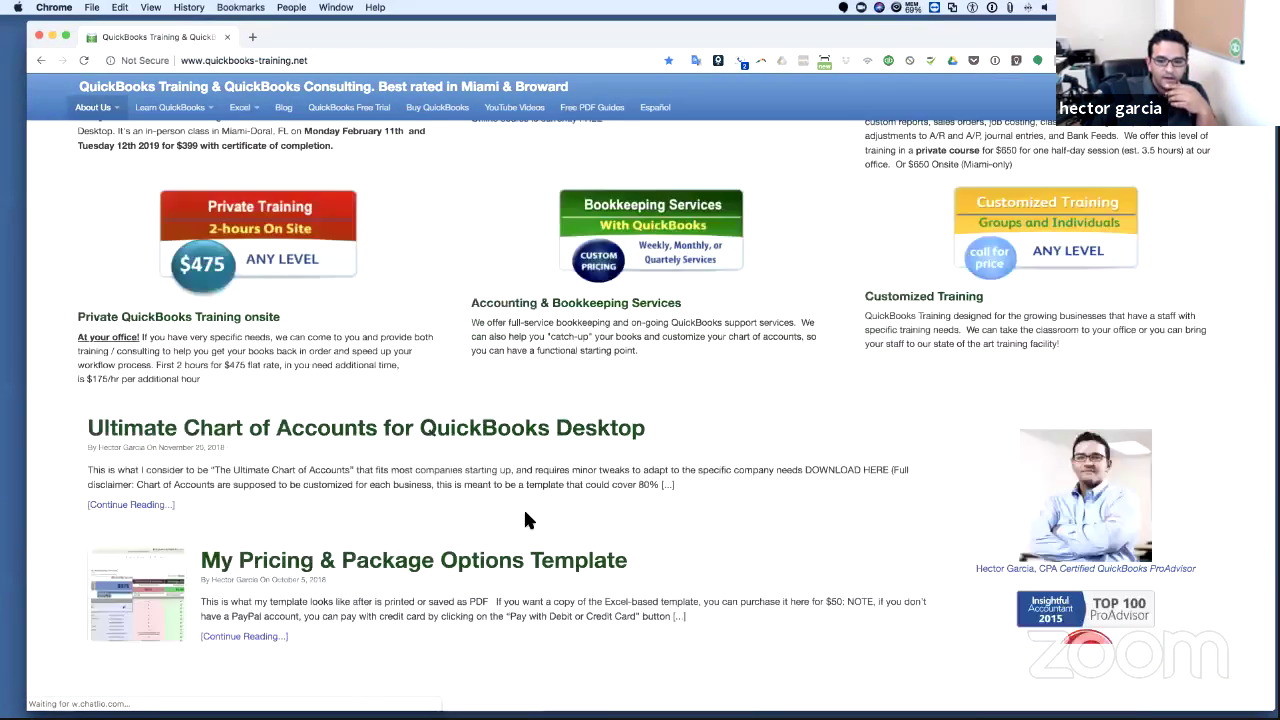
left_click(337, 437)
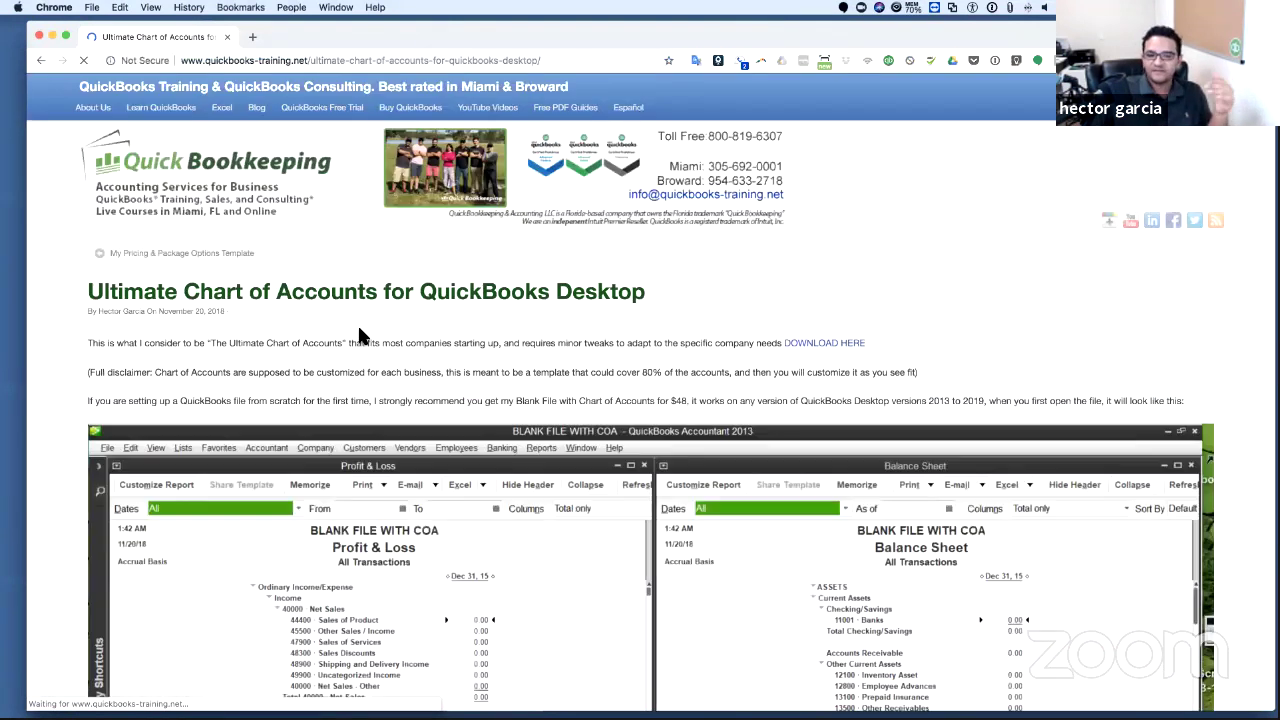
- Examine the article's download link, report previews, sample report links and purchase option for the blank file
scroll(484, 374, "down", 1)
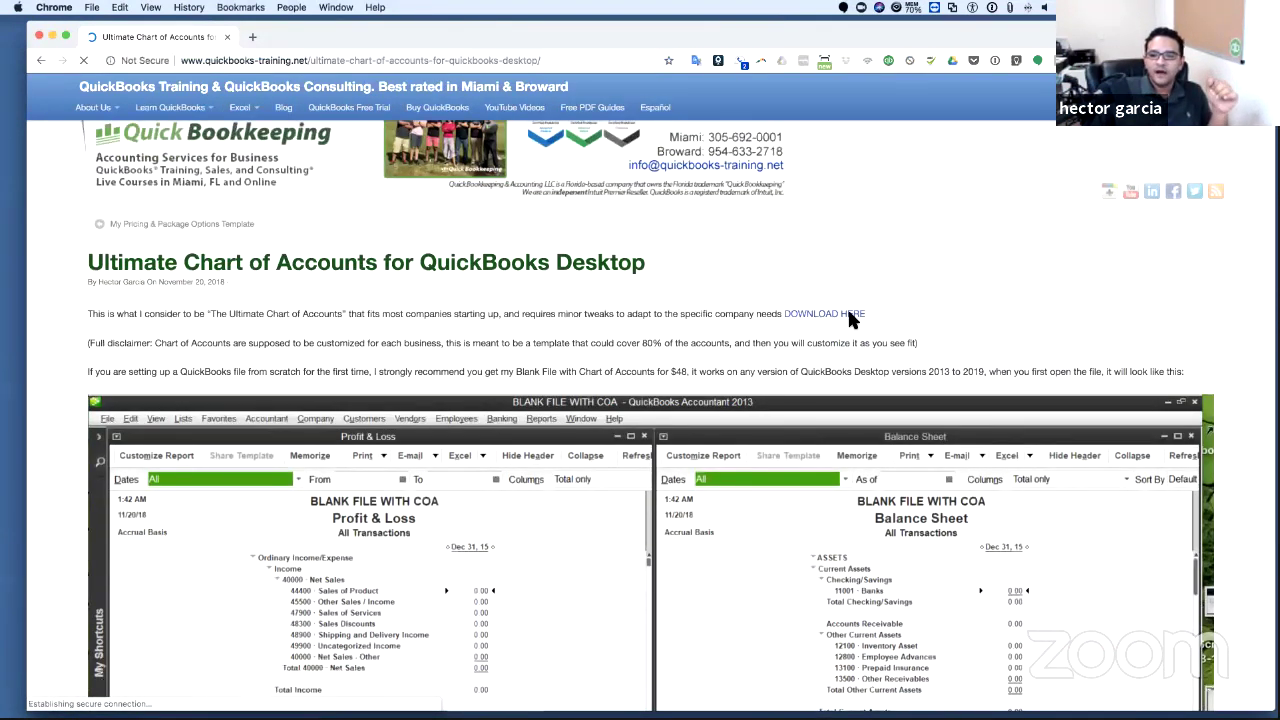
left_click_drag(868, 314, 783, 314)
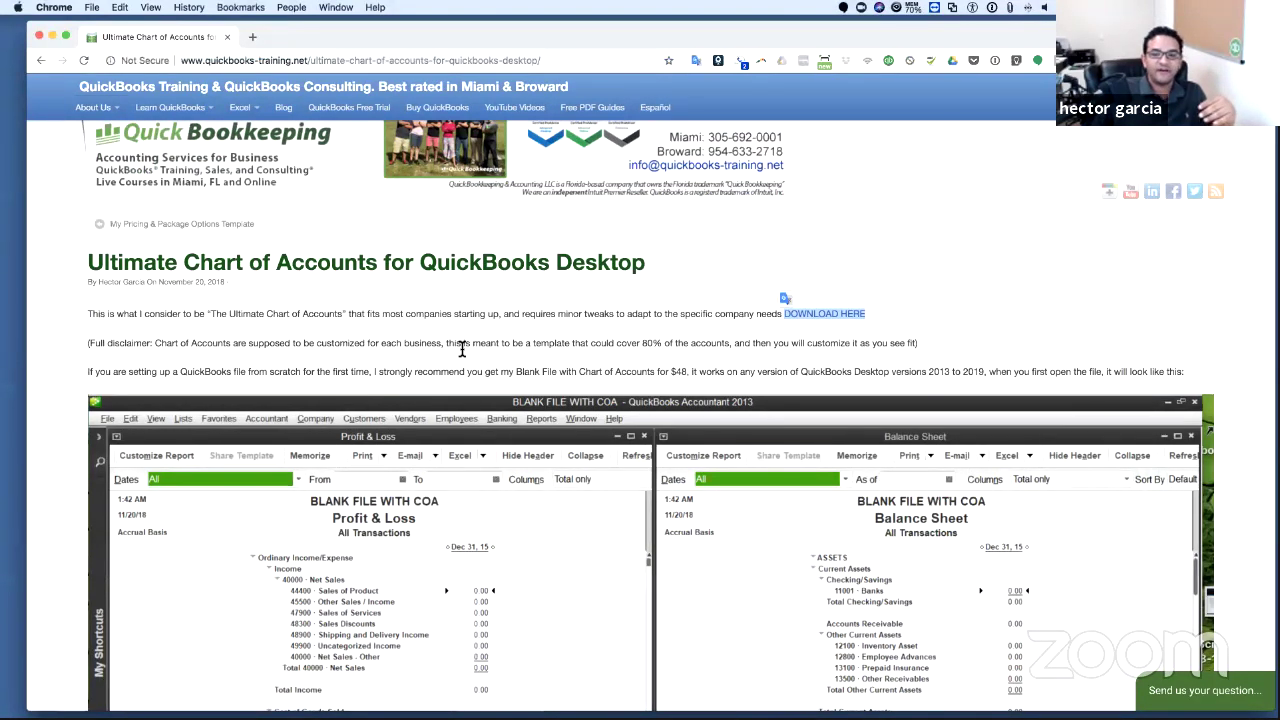
scroll(460, 349, "down", 2)
scroll(465, 347, "down", 8)
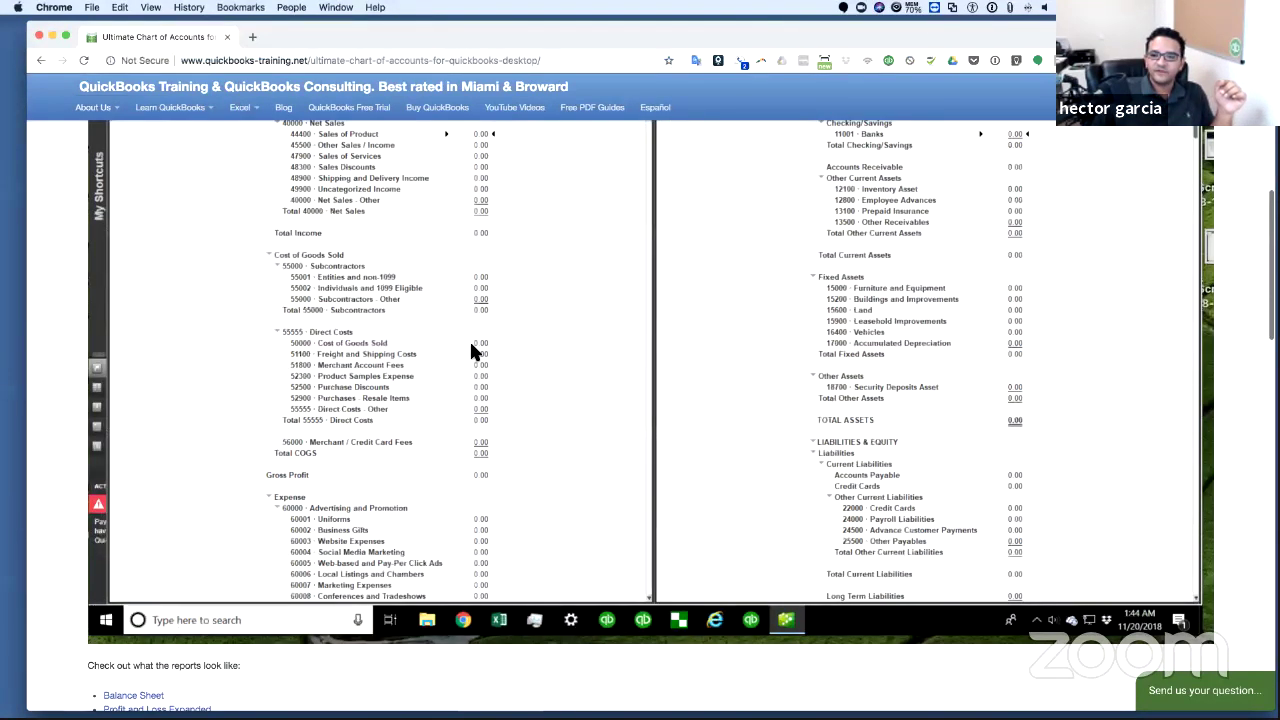
scroll(472, 350, "up", 5)
scroll(473, 350, "down", 10)
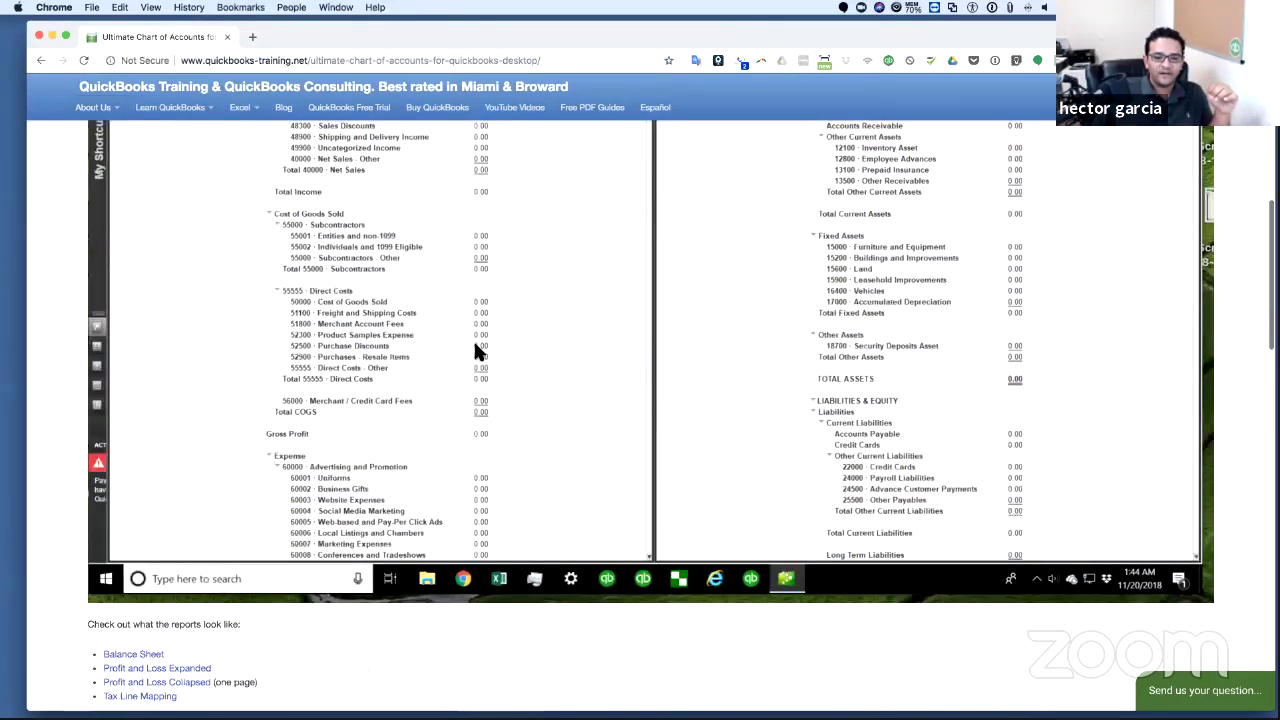
scroll(433, 389, "down", 1)
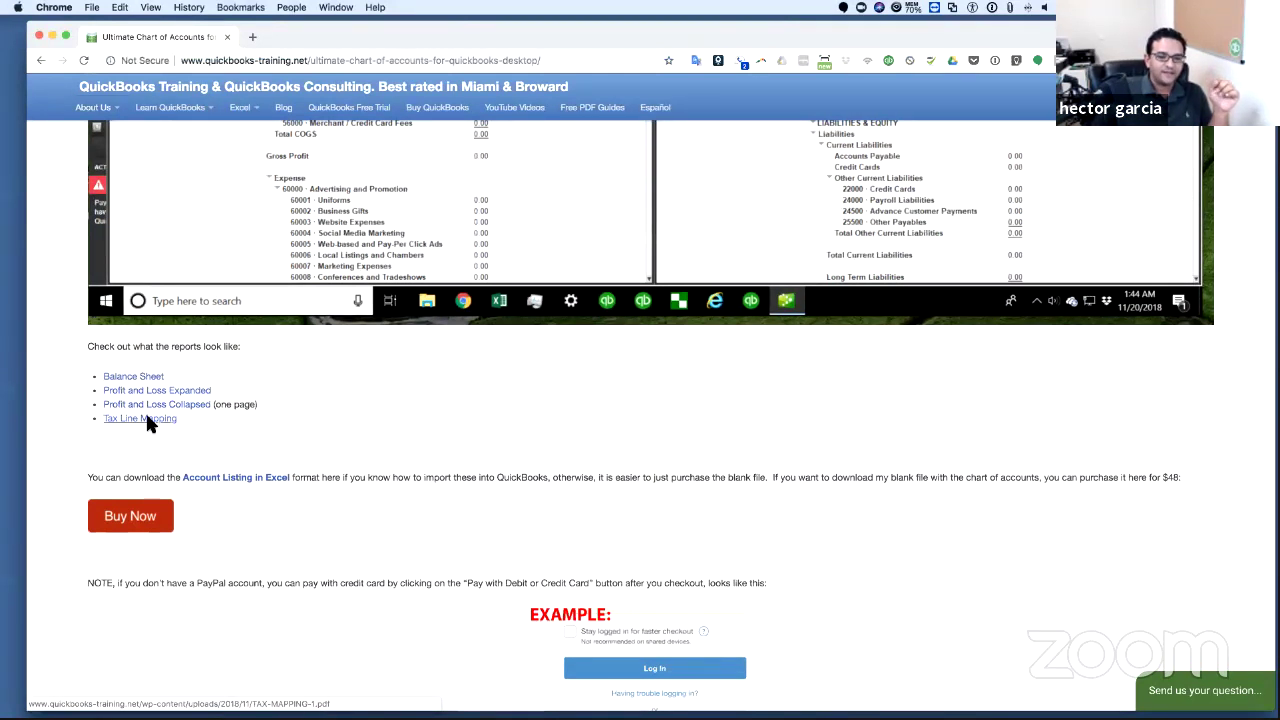
scroll(263, 423, "down", 2)
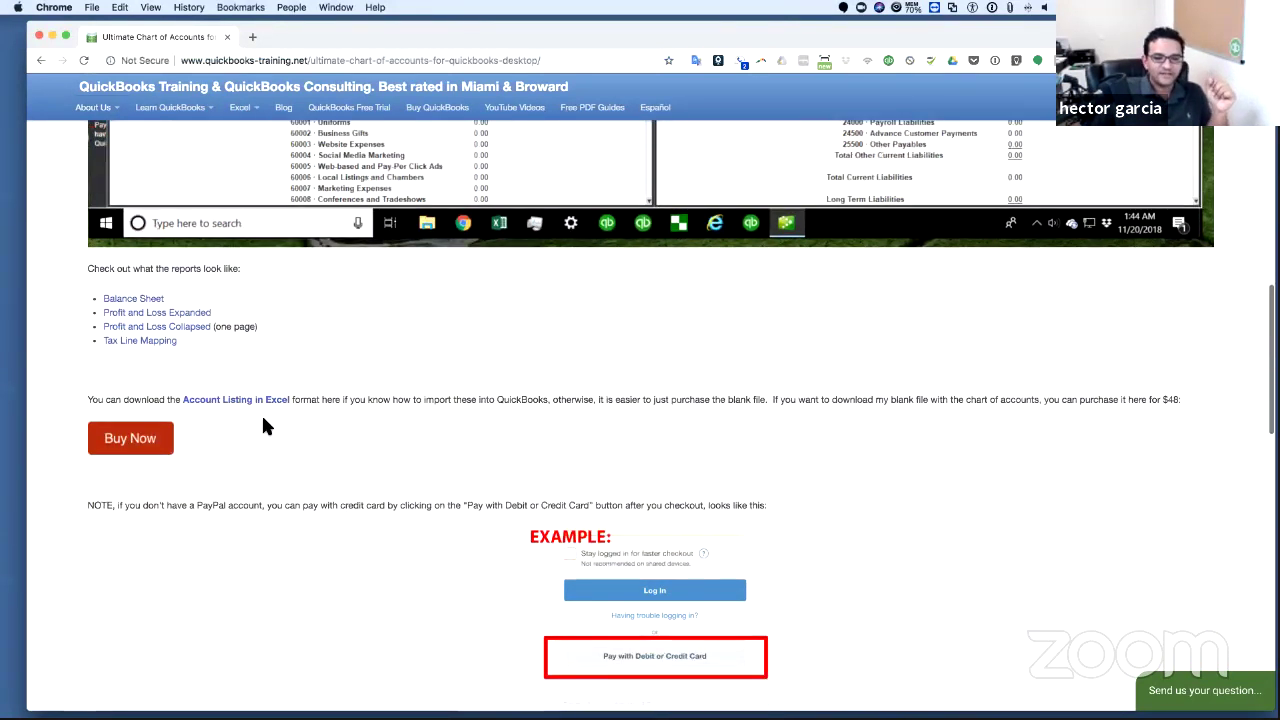
scroll(278, 454, "up", 10)
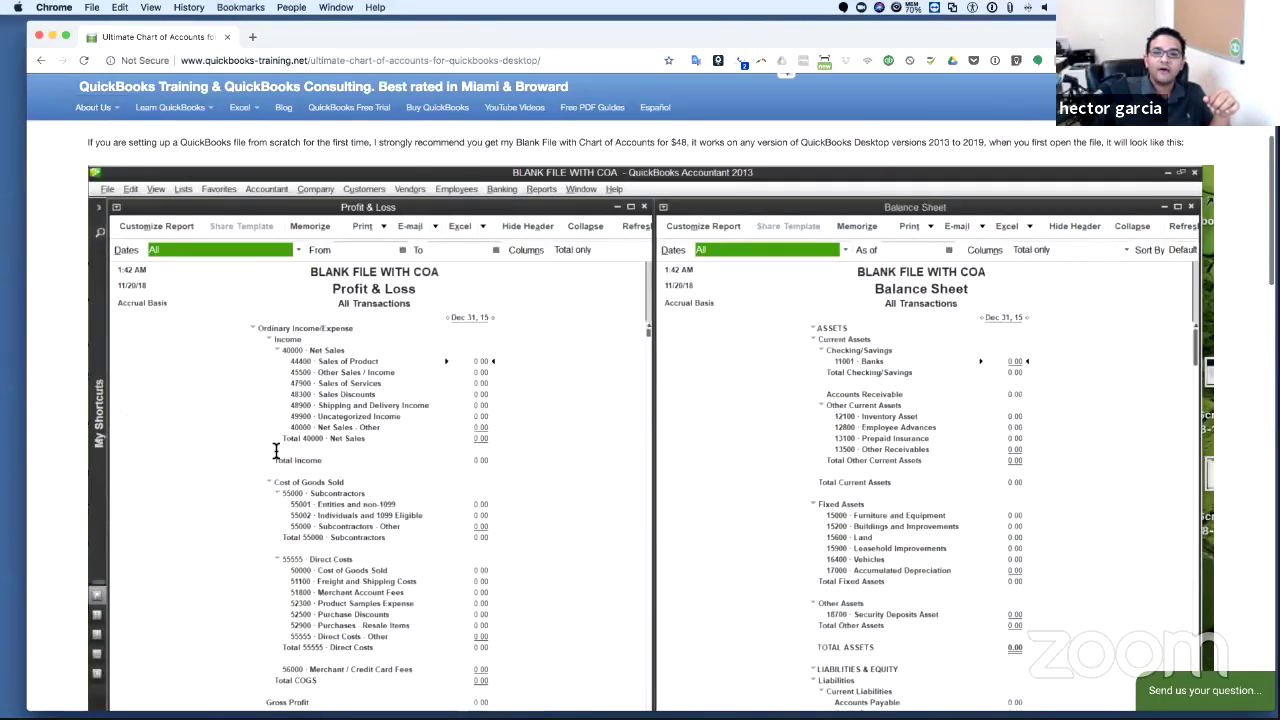
- Switch to the Ultimate Chart of Accounts workbook in Excel, review its account descriptions and tax lines, and return to the Production folder
key("alt+Tab")
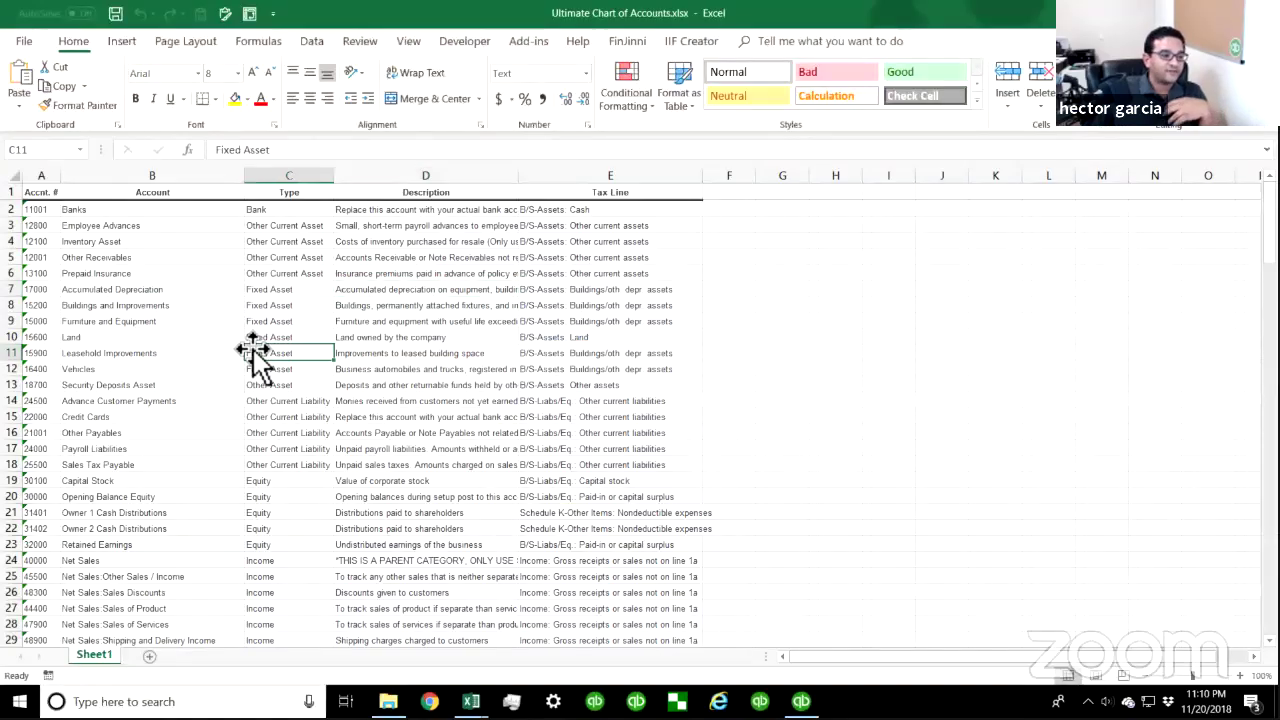
left_click(433, 373)
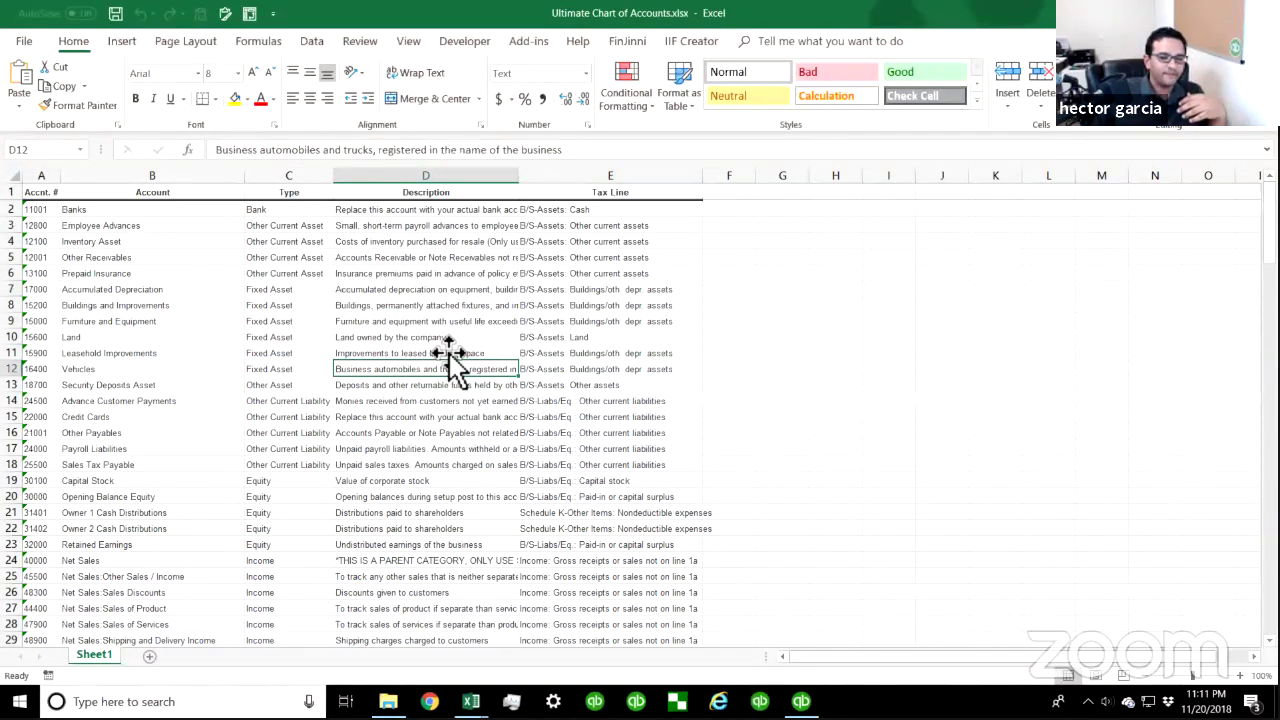
scroll(452, 360, "down", 1)
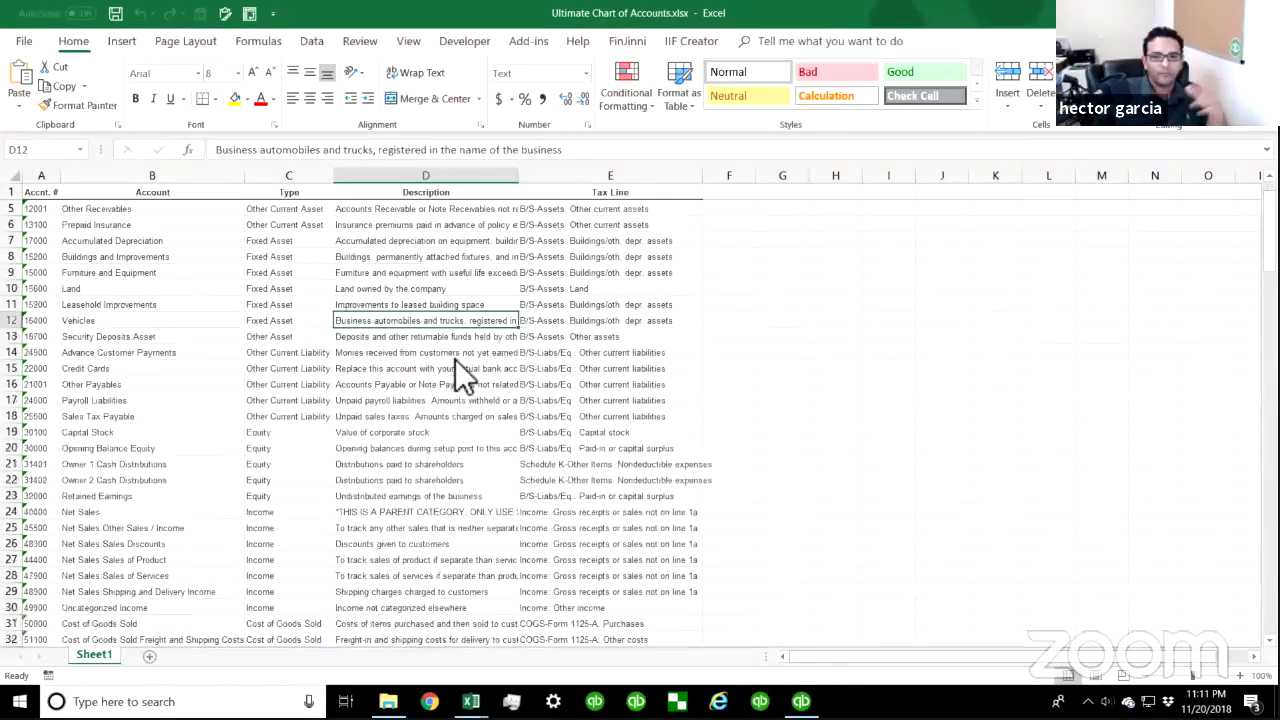
double_click(399, 8)
left_click(855, 87)
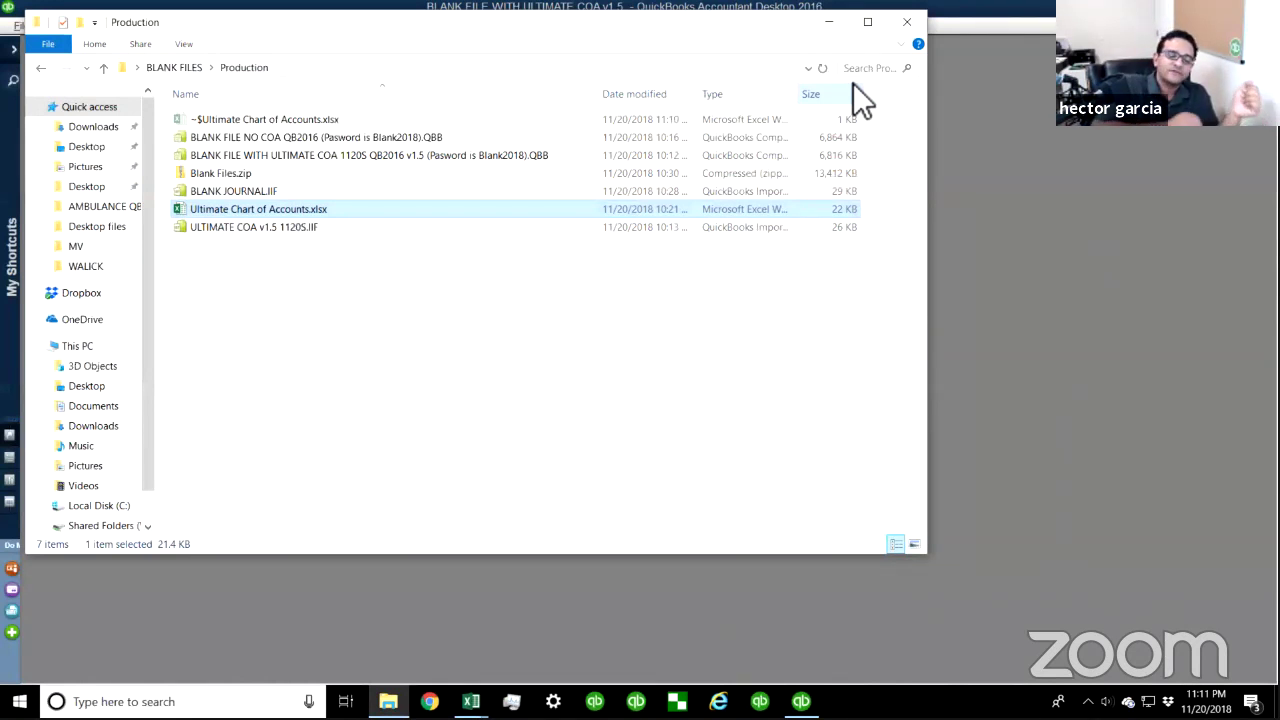
left_click(321, 324)
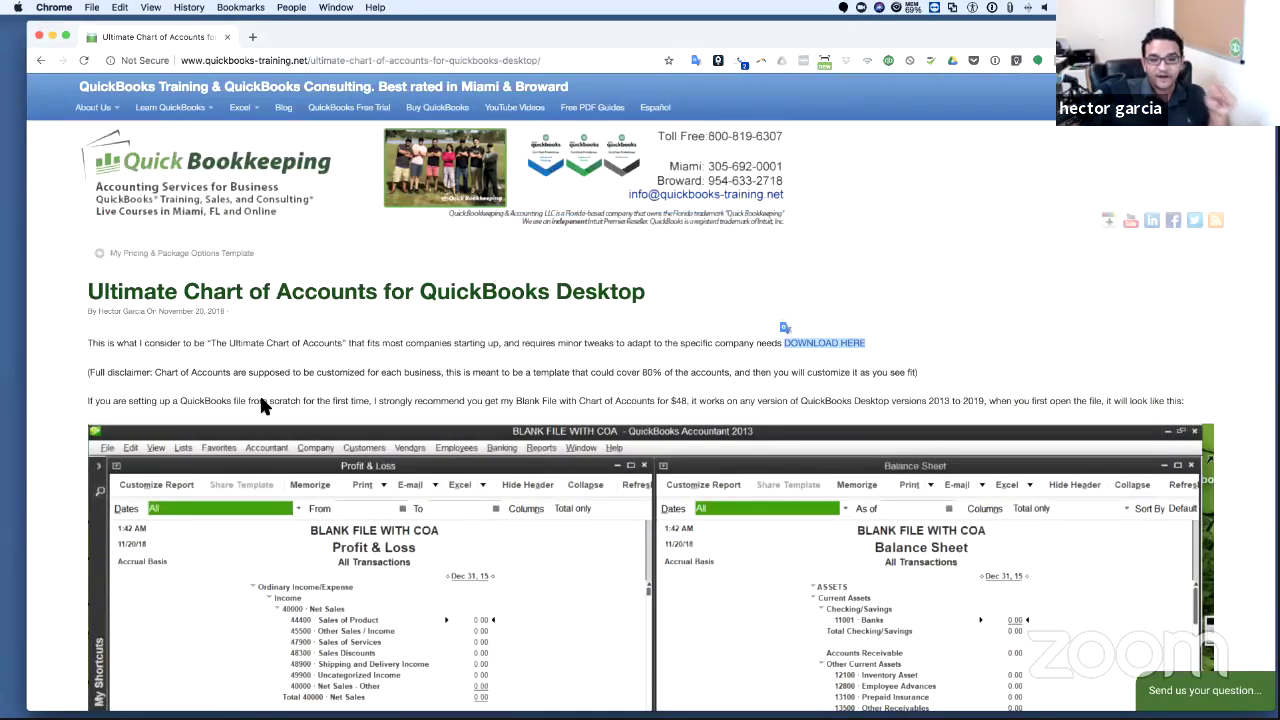
- Return to the Ultimate Chart of Accounts article in Chrome, look through it again and copy its web address
left_click(320, 388)
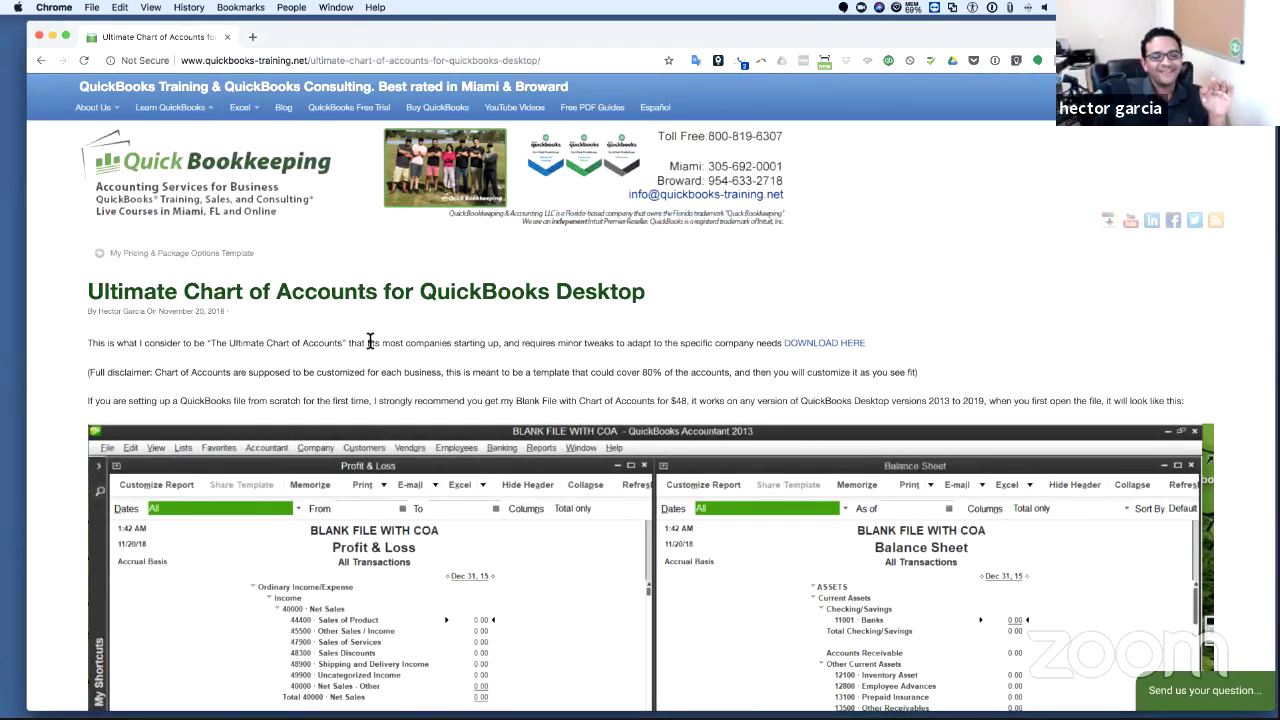
scroll(370, 342, "down", 2)
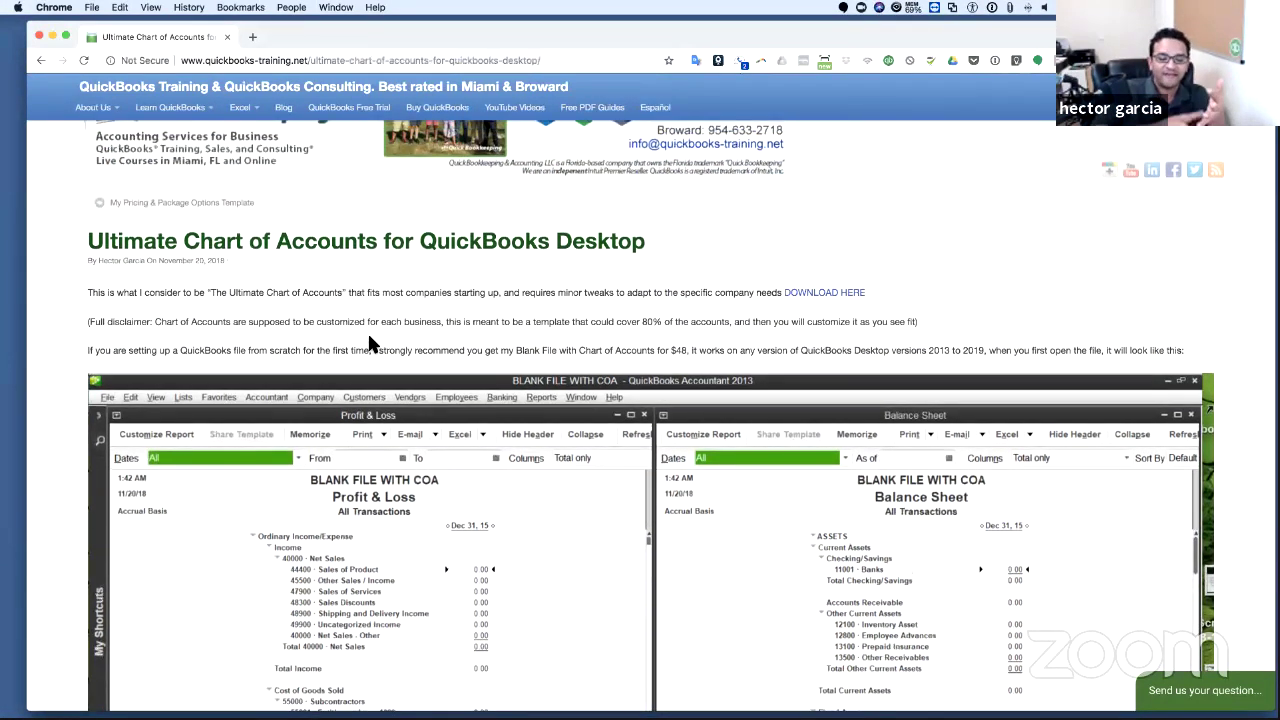
scroll(376, 344, "down", 4)
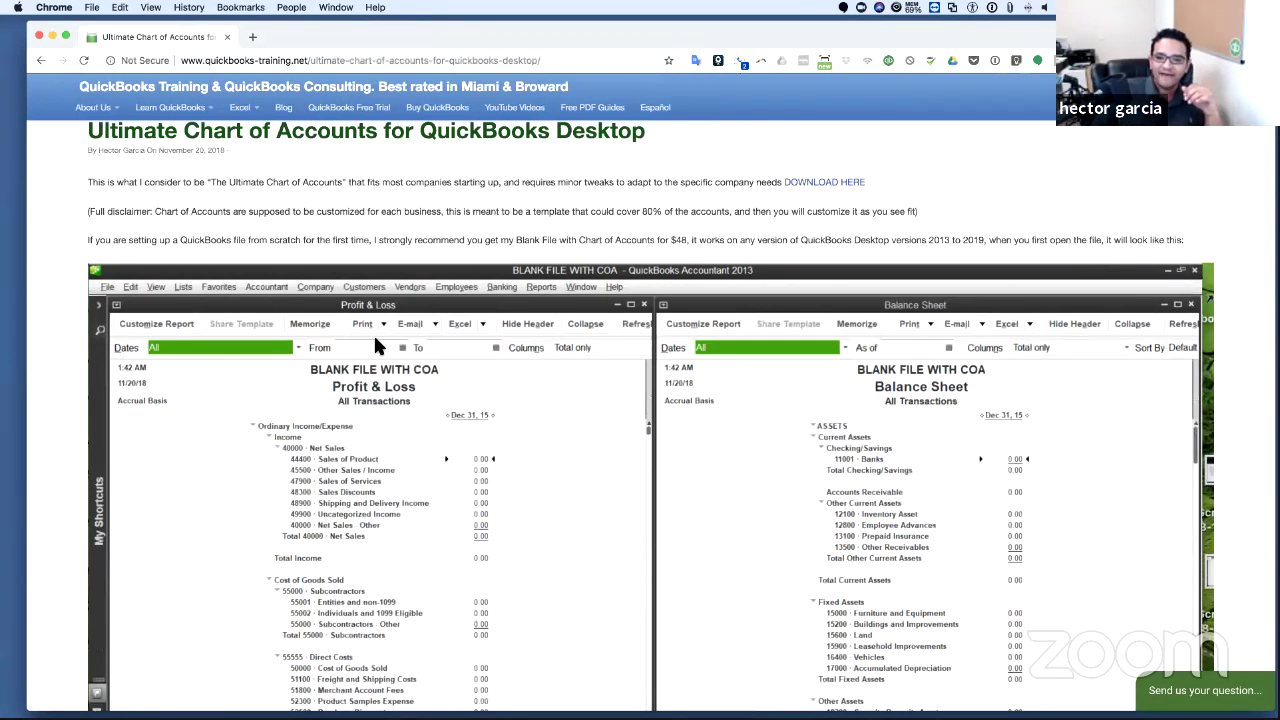
scroll(373, 333, "down", 15)
left_click(282, 60)
right_click(282, 61)
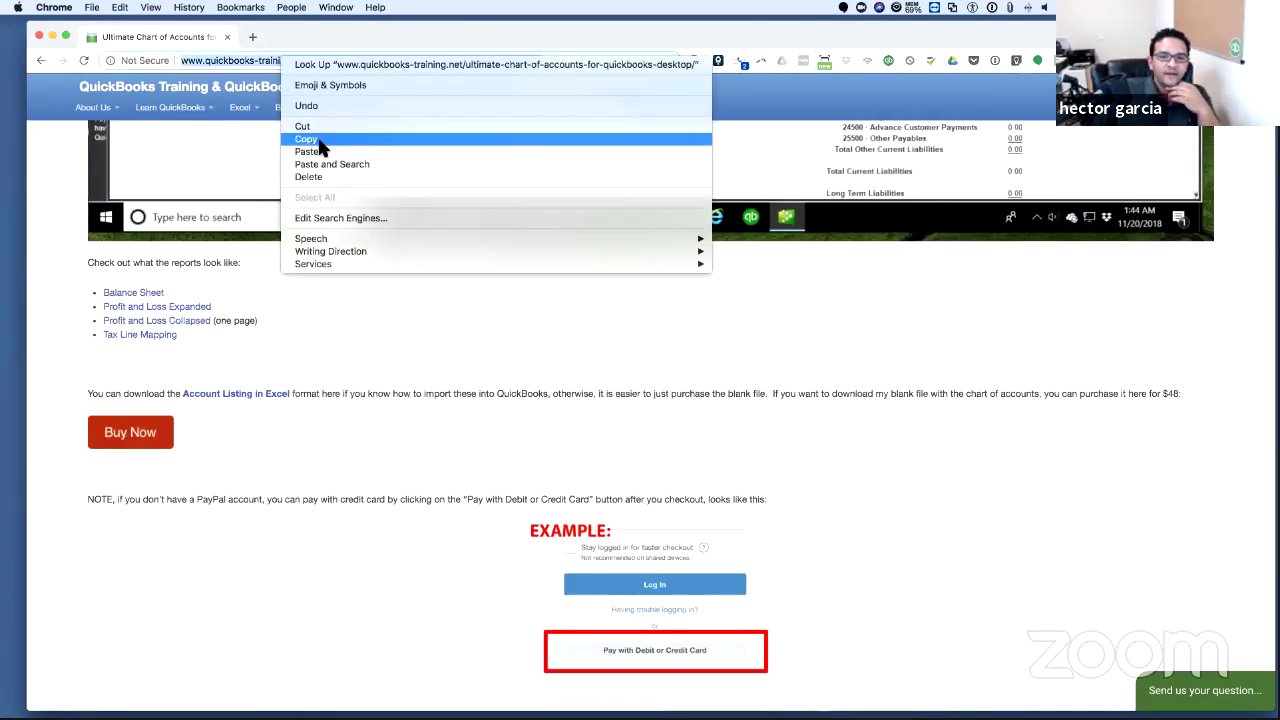
left_click(305, 141)
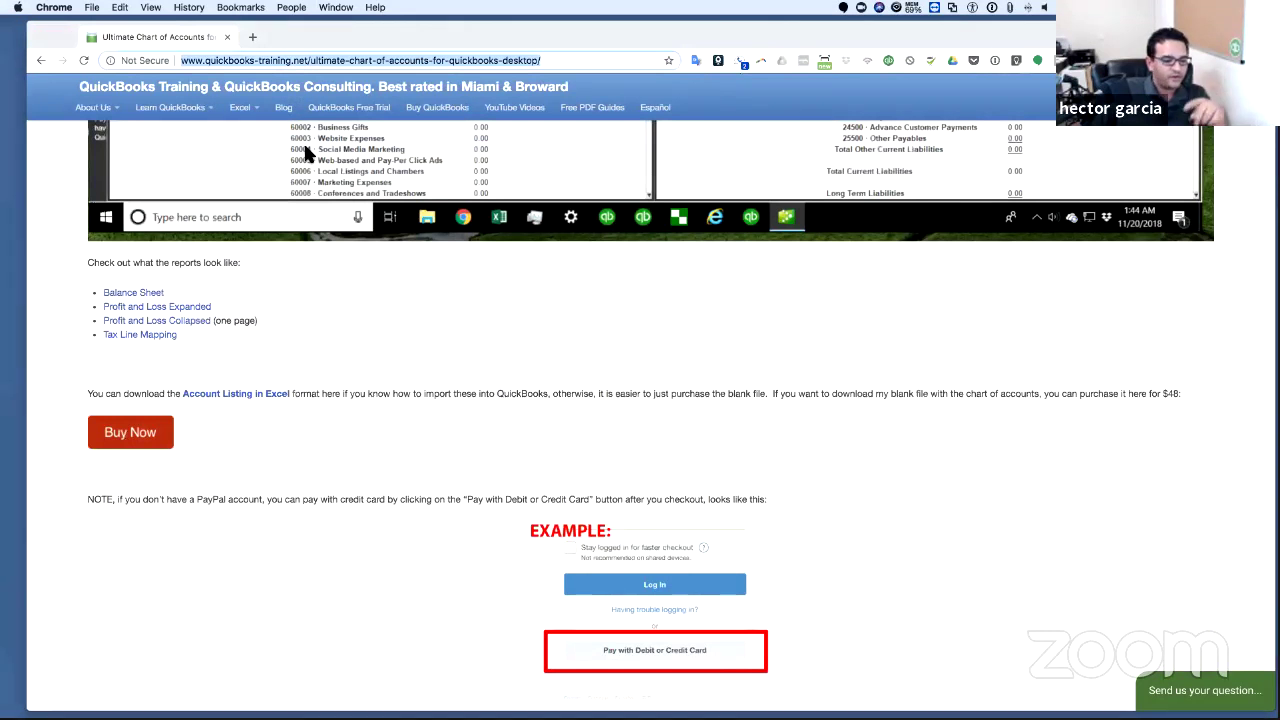
- Switch back to QuickBooks and open the Income Tax Preparation report
key("super+Tab")
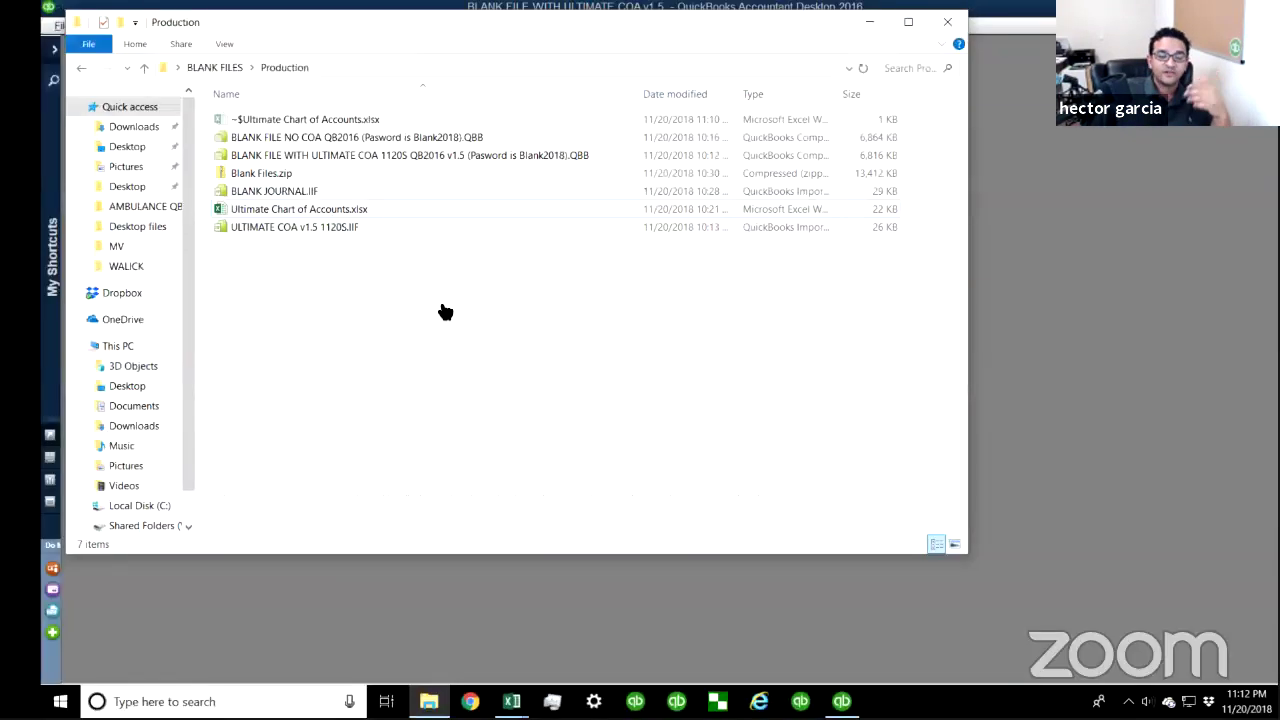
left_click(996, 336)
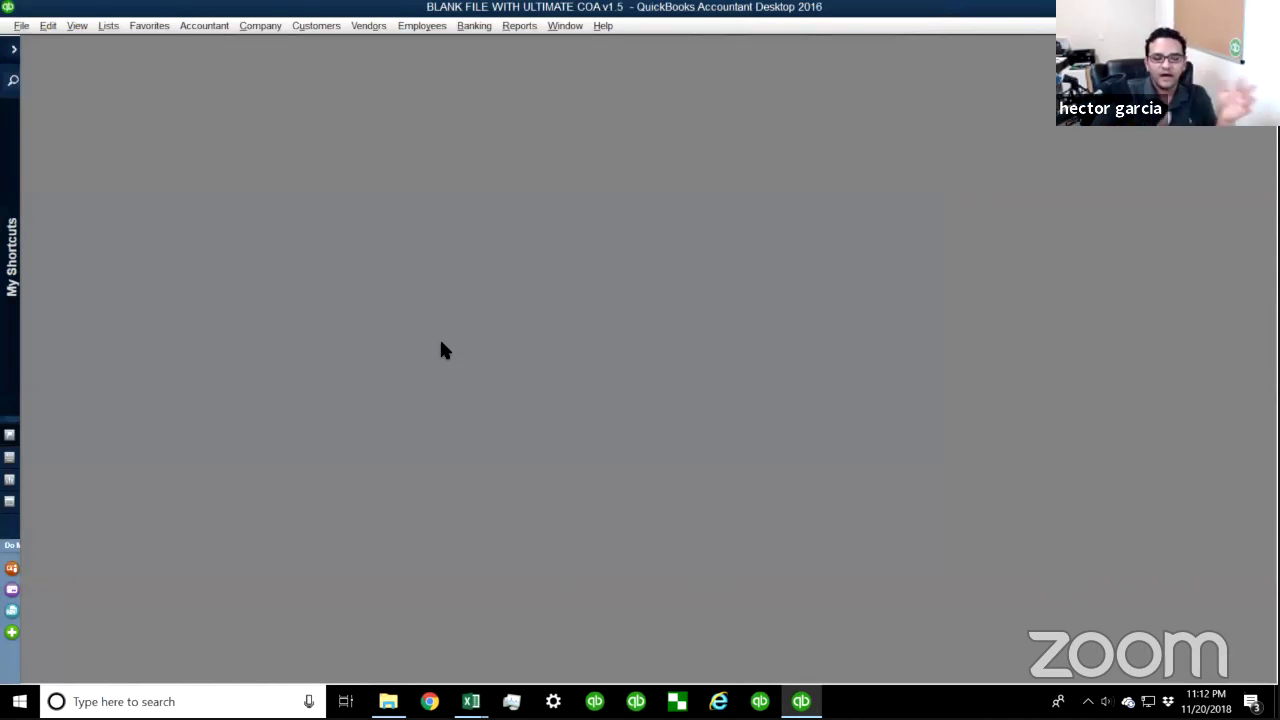
left_click(516, 26)
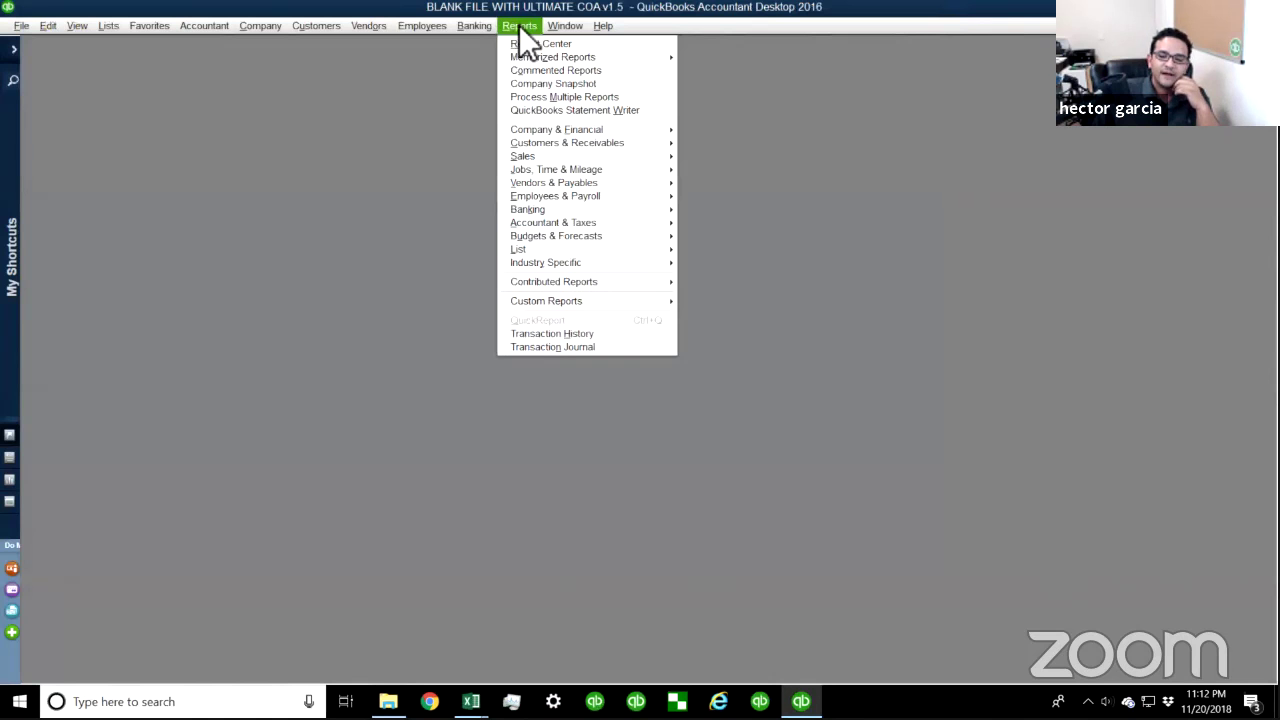
mouse_move(565, 221)
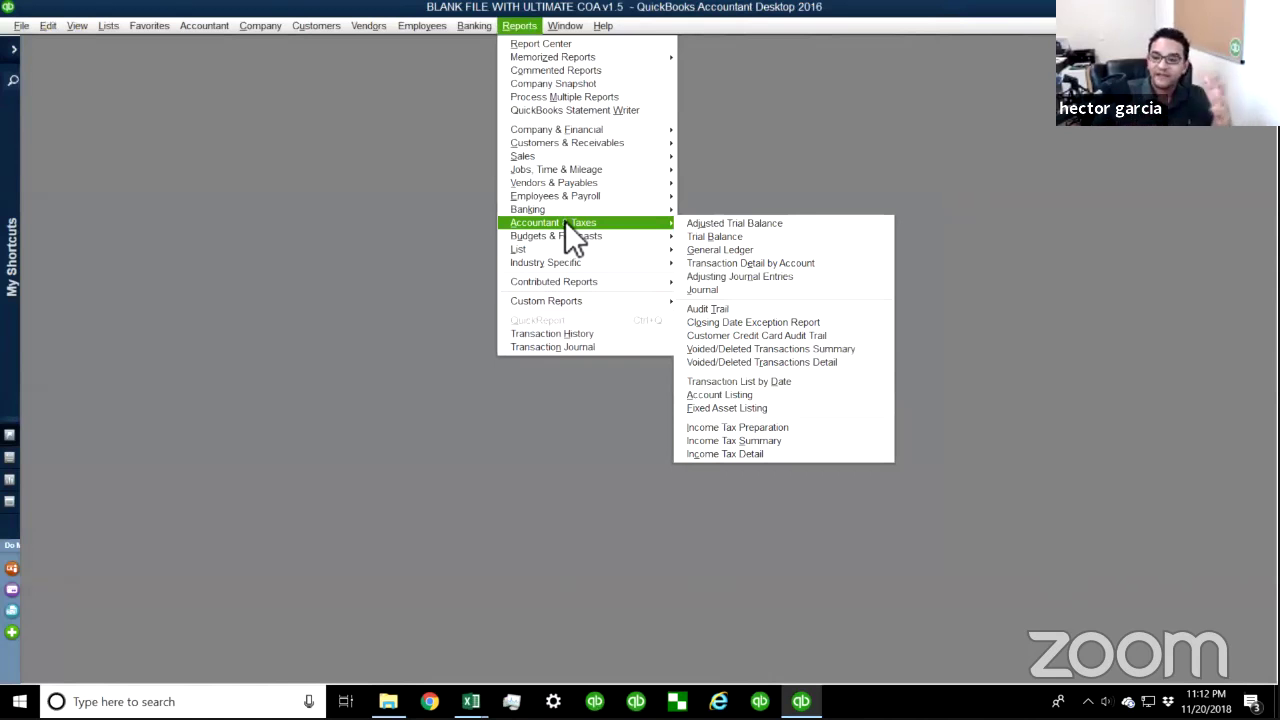
left_click(723, 427)
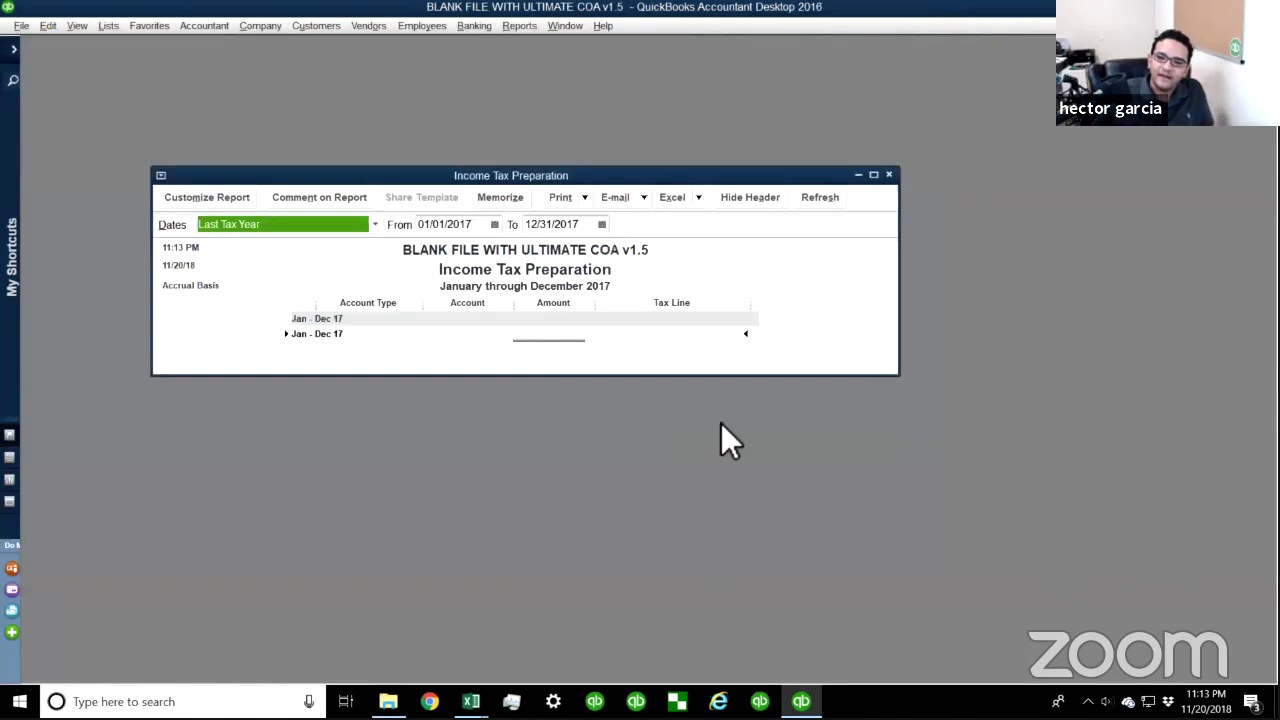
- Set the Income Tax Preparation report's date range from 01/01/2015 to 12/31/2015
left_click(478, 225)
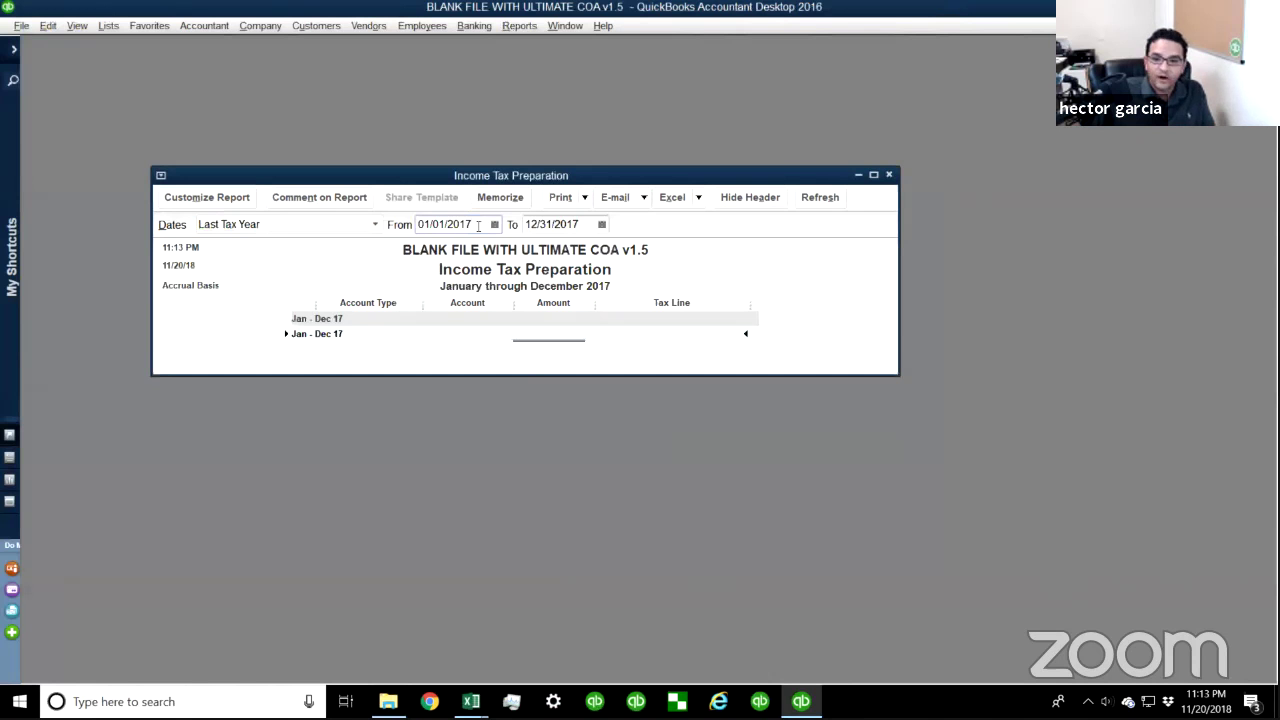
key("y")
key("Tab")
key("y")
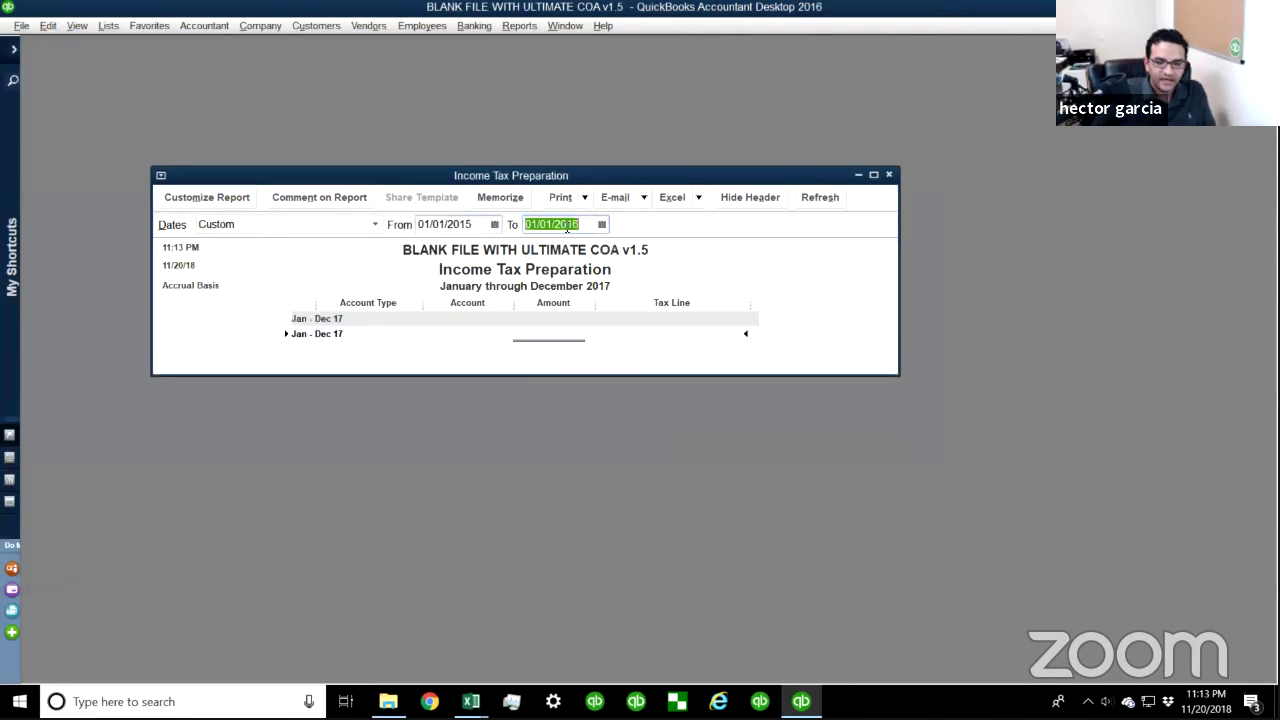
left_click(813, 196)
left_click(477, 224)
key("plus")
left_click(541, 225)
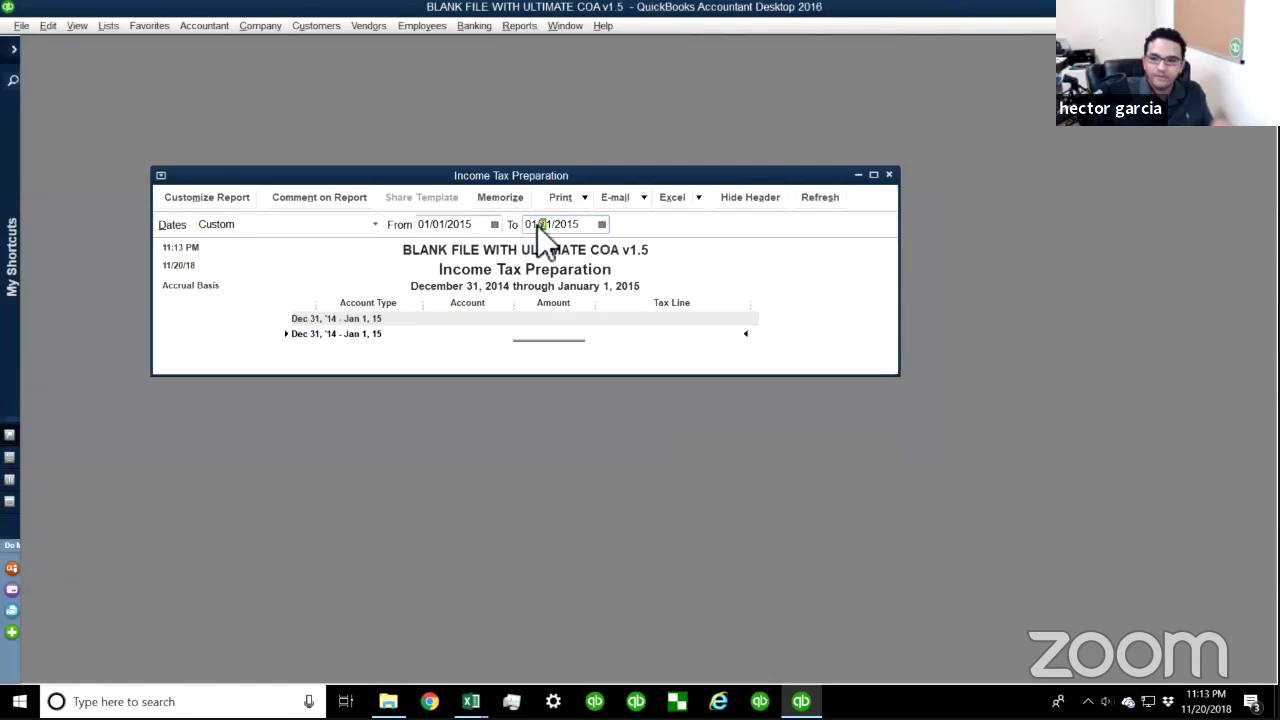
double_click(537, 225)
key("r")
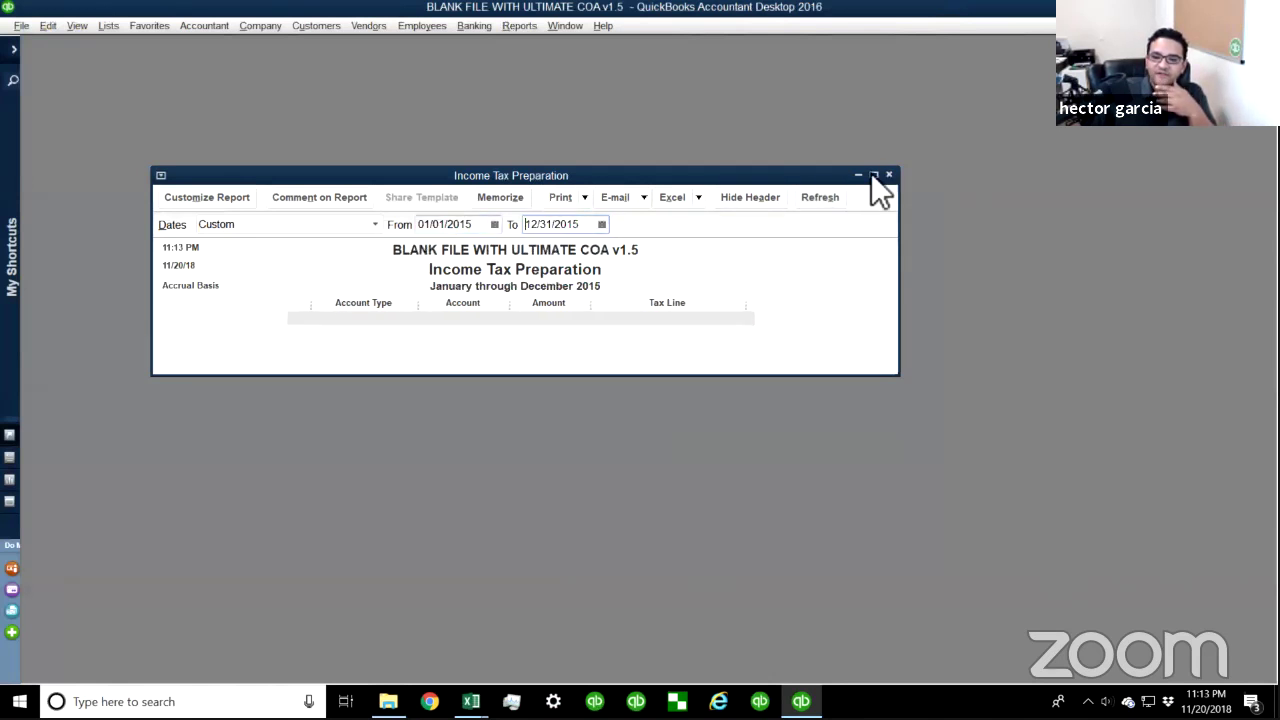
- Maximize the Income Tax Preparation report and widen its Account column to show longer account names
left_click(872, 176)
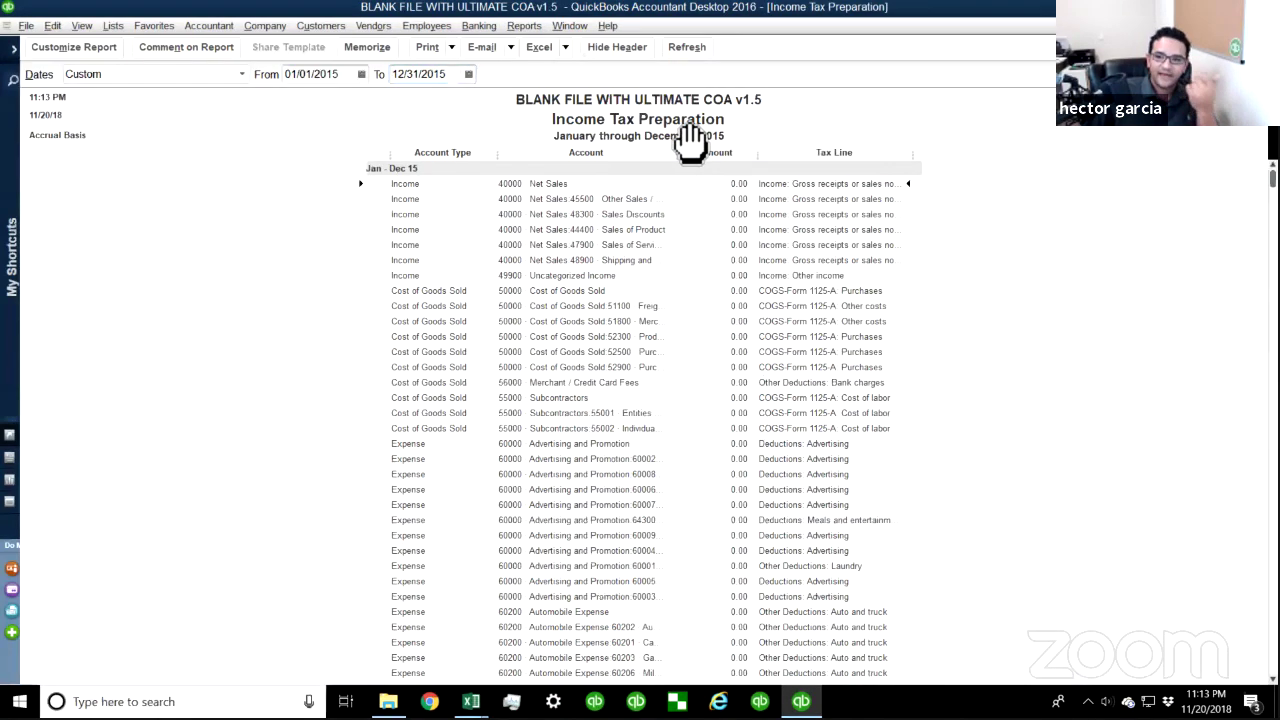
left_click_drag(666, 149, 731, 150)
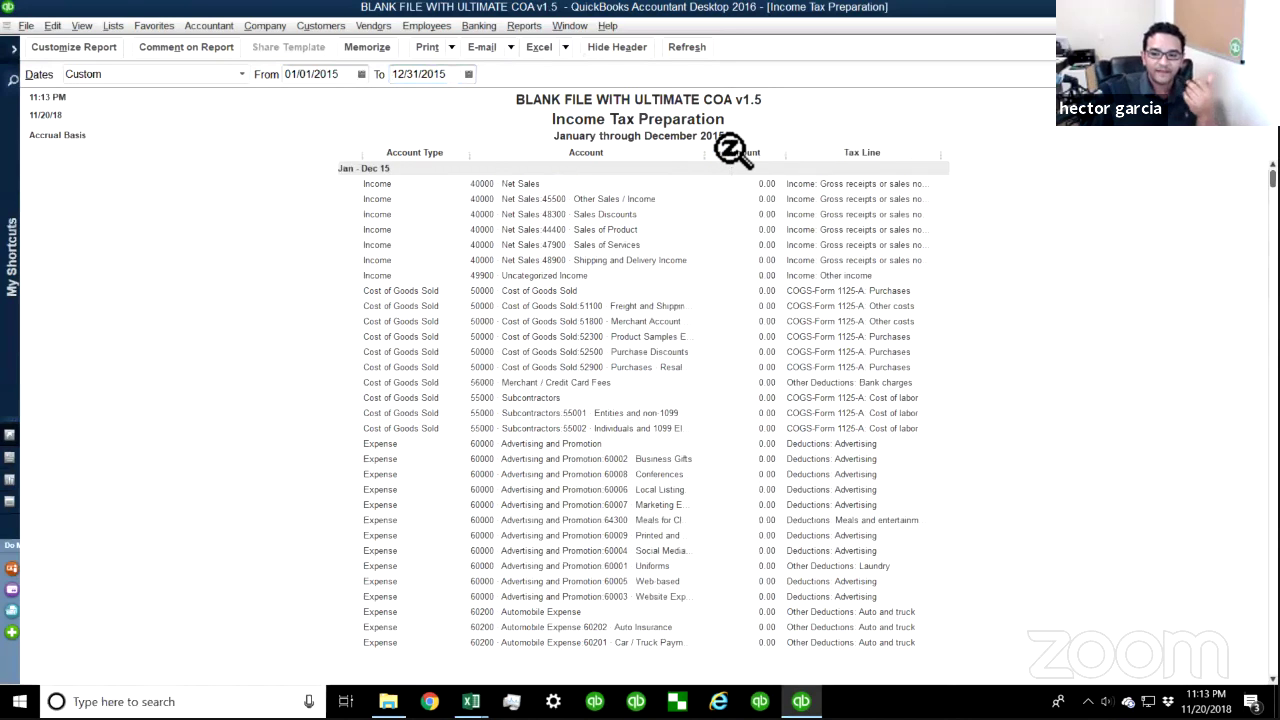
- Widen the Tax Line column of the Income Tax Preparation report until the longer tax line names fit
left_click(689, 183)
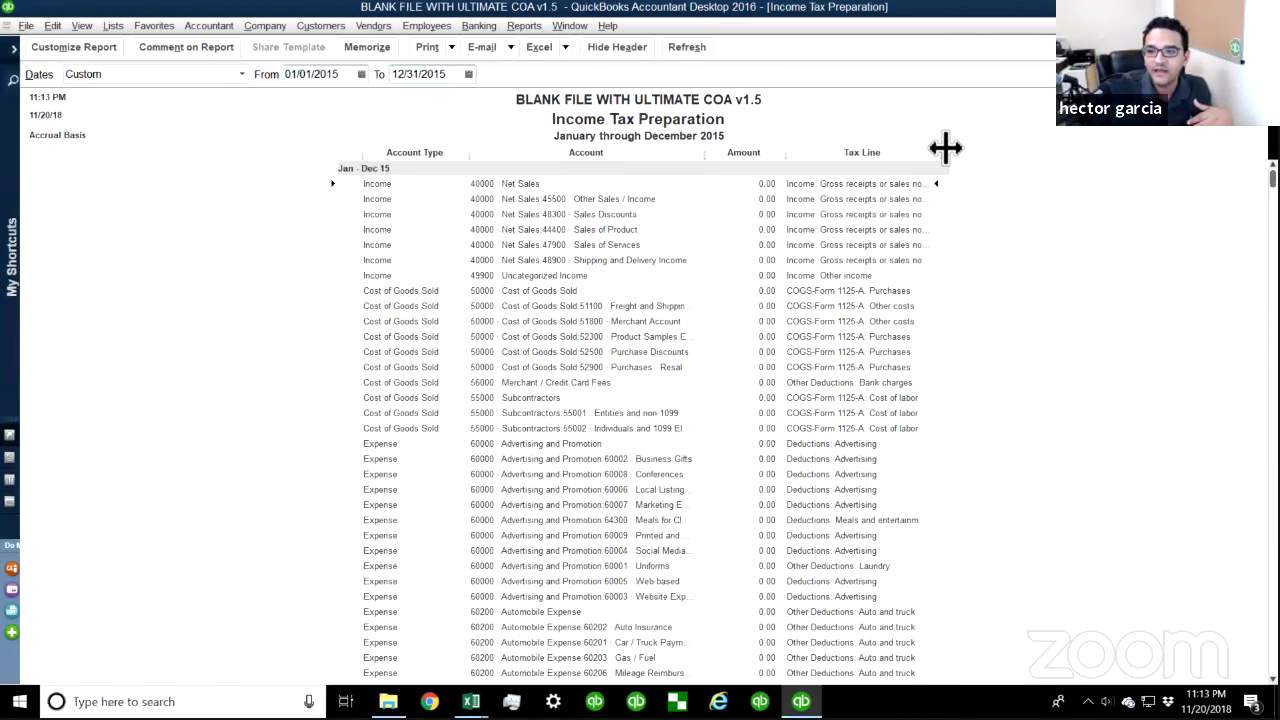
left_click_drag(945, 148, 973, 150)
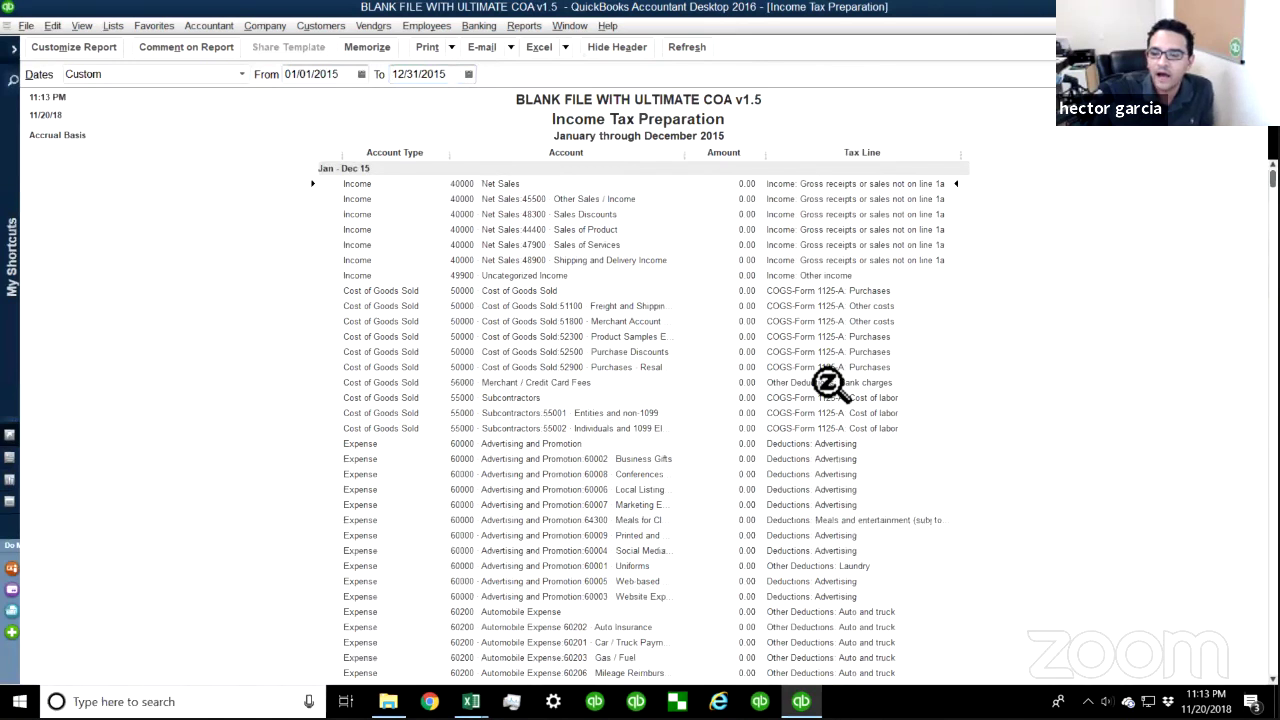
scroll(828, 383, "down", 4)
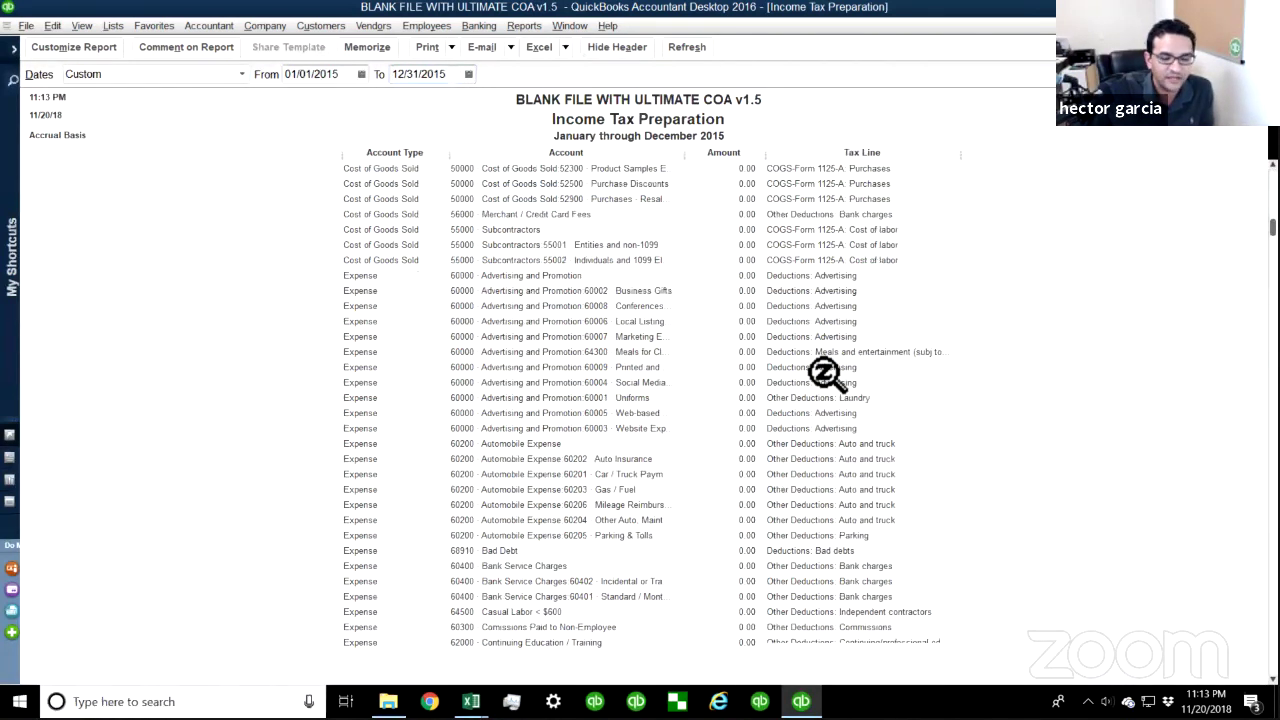
scroll(826, 374, "down", 4)
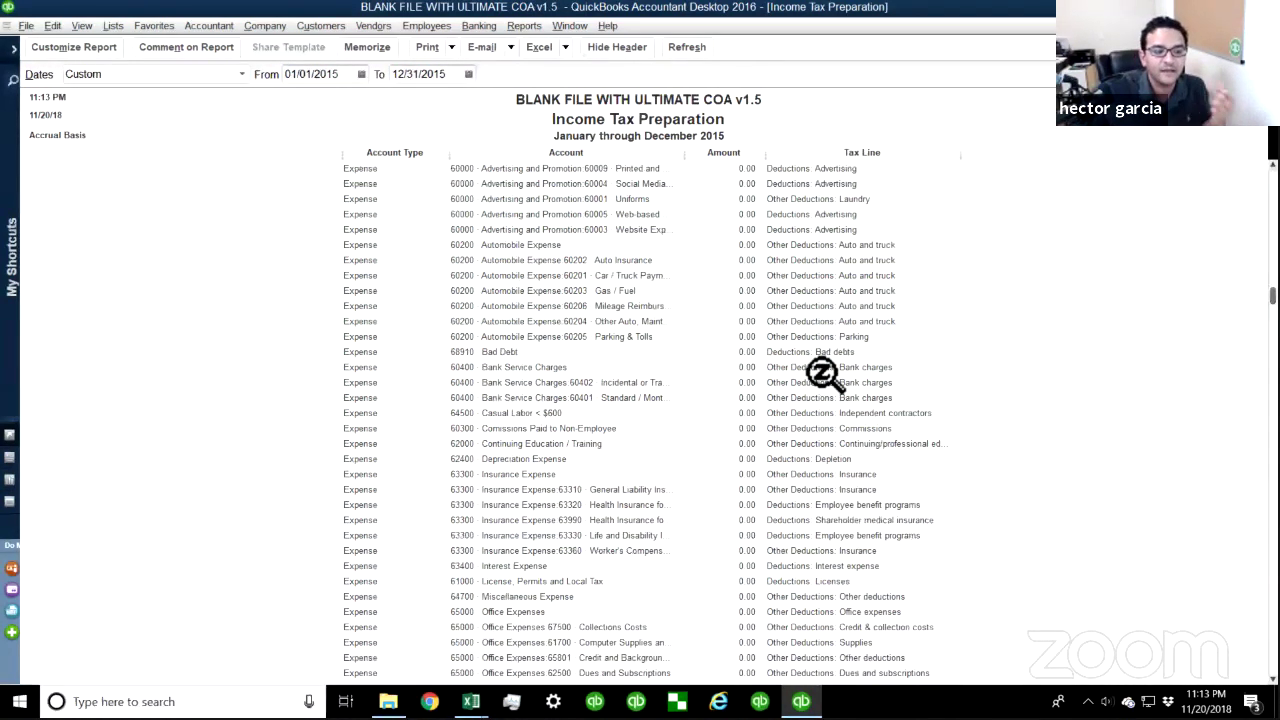
scroll(824, 374, "down", 1)
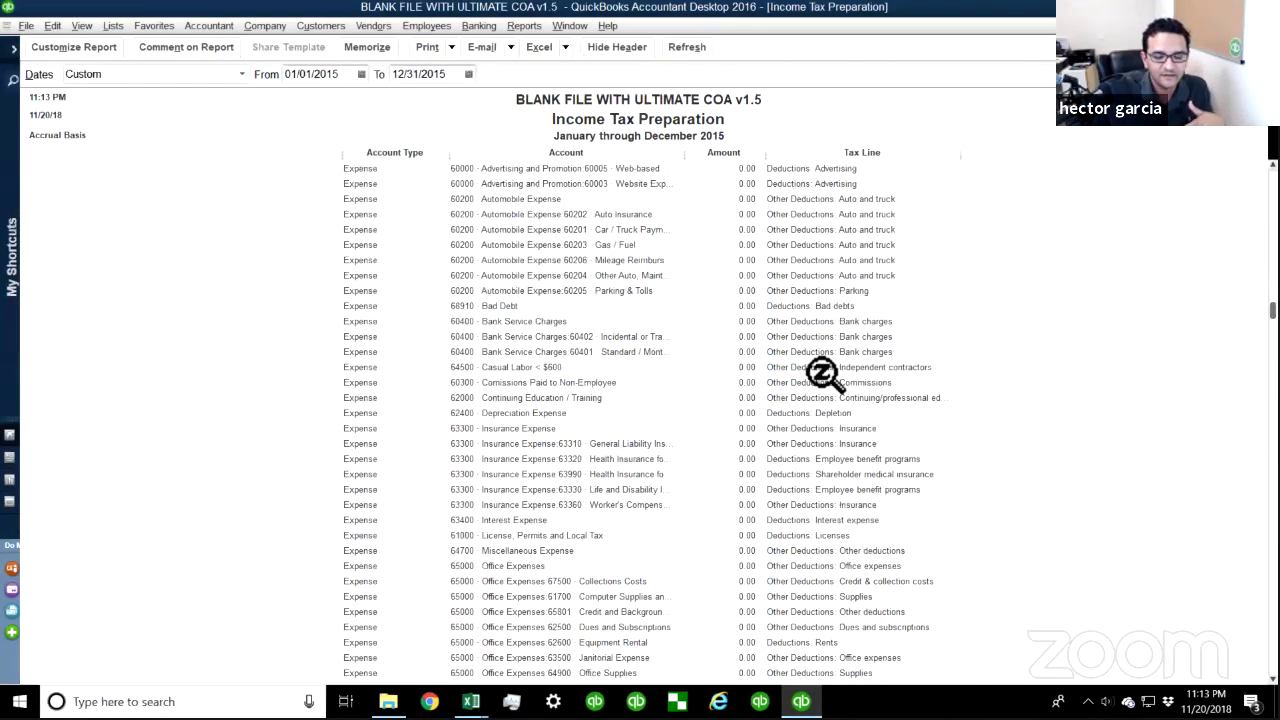
left_click_drag(955, 151, 1025, 156)
- Examine the tax line assigned to each expense, other income and other expense account in the Income Tax Preparation report
scroll(846, 367, "down", 1)
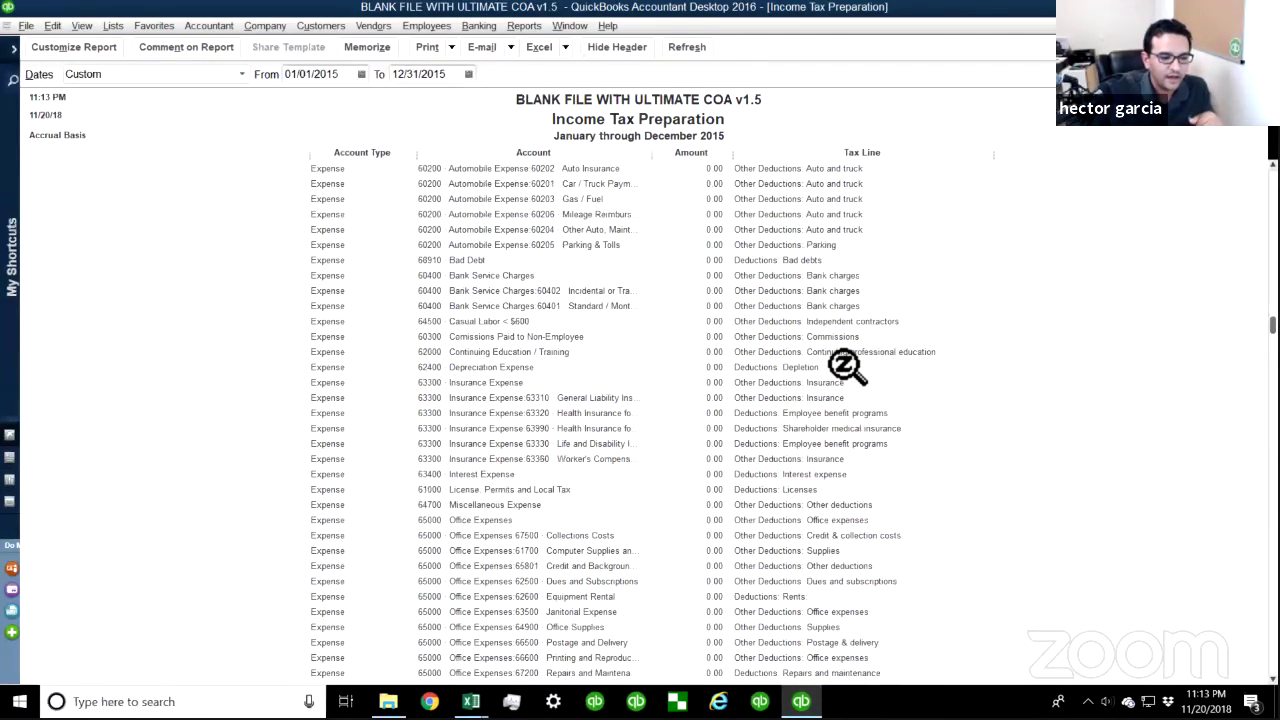
scroll(842, 367, "down", 1)
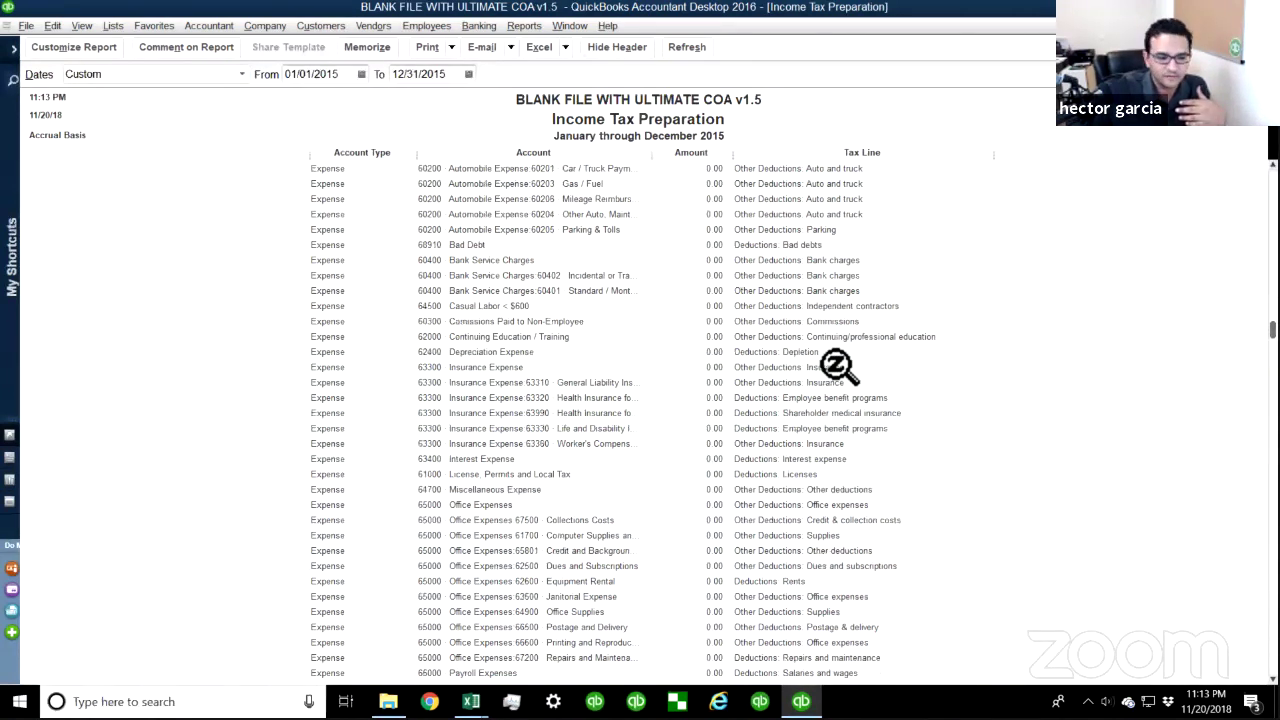
scroll(838, 366, "down", 5)
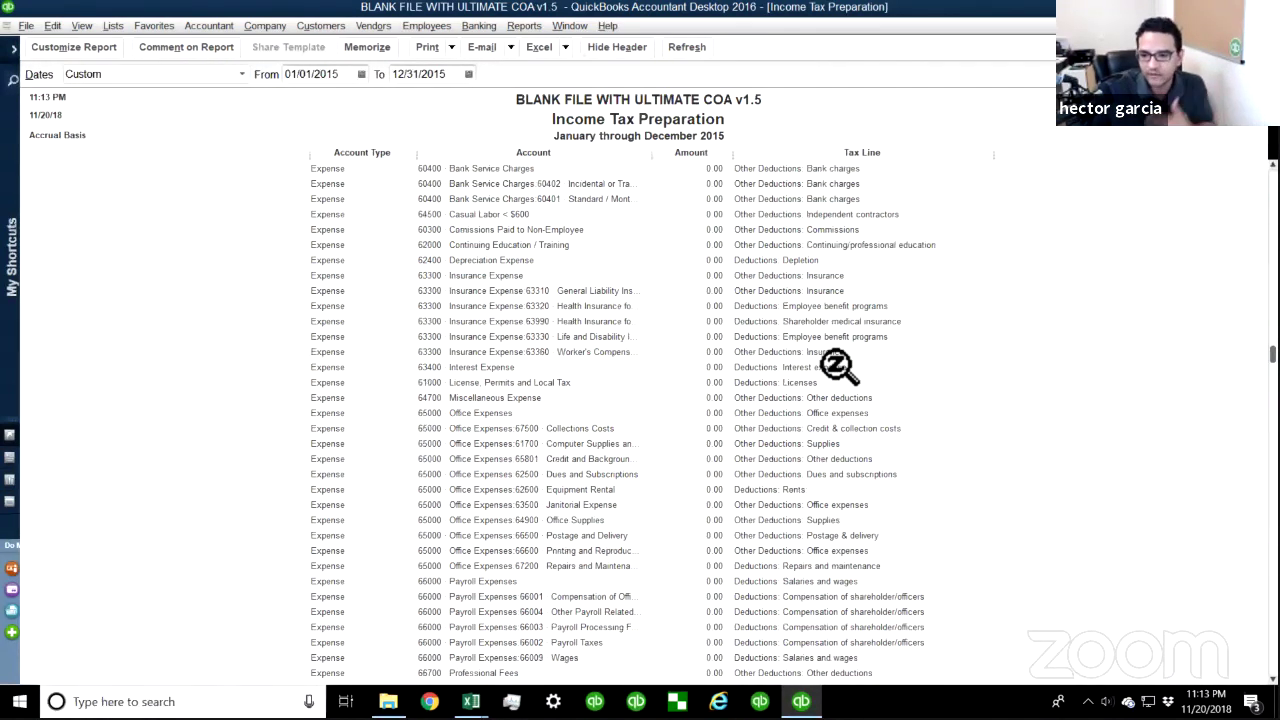
scroll(838, 366, "down", 7)
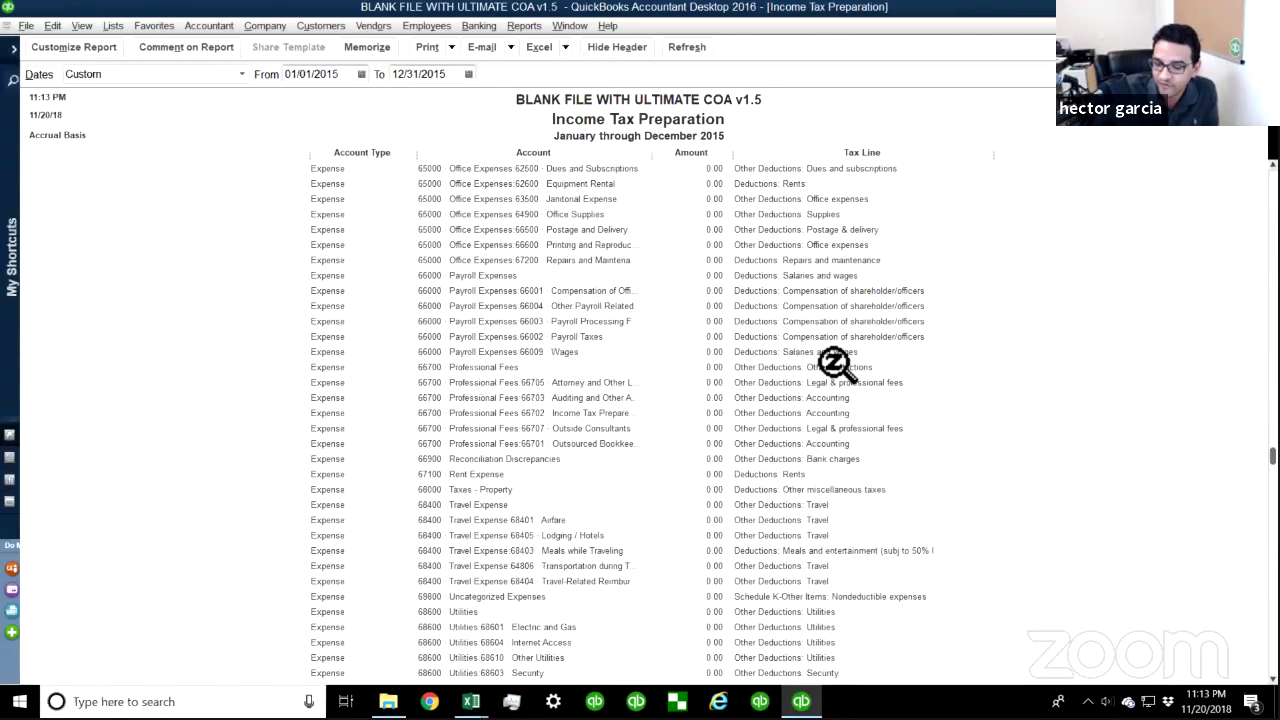
scroll(838, 366, "down", 2)
scroll(838, 366, "down", 5)
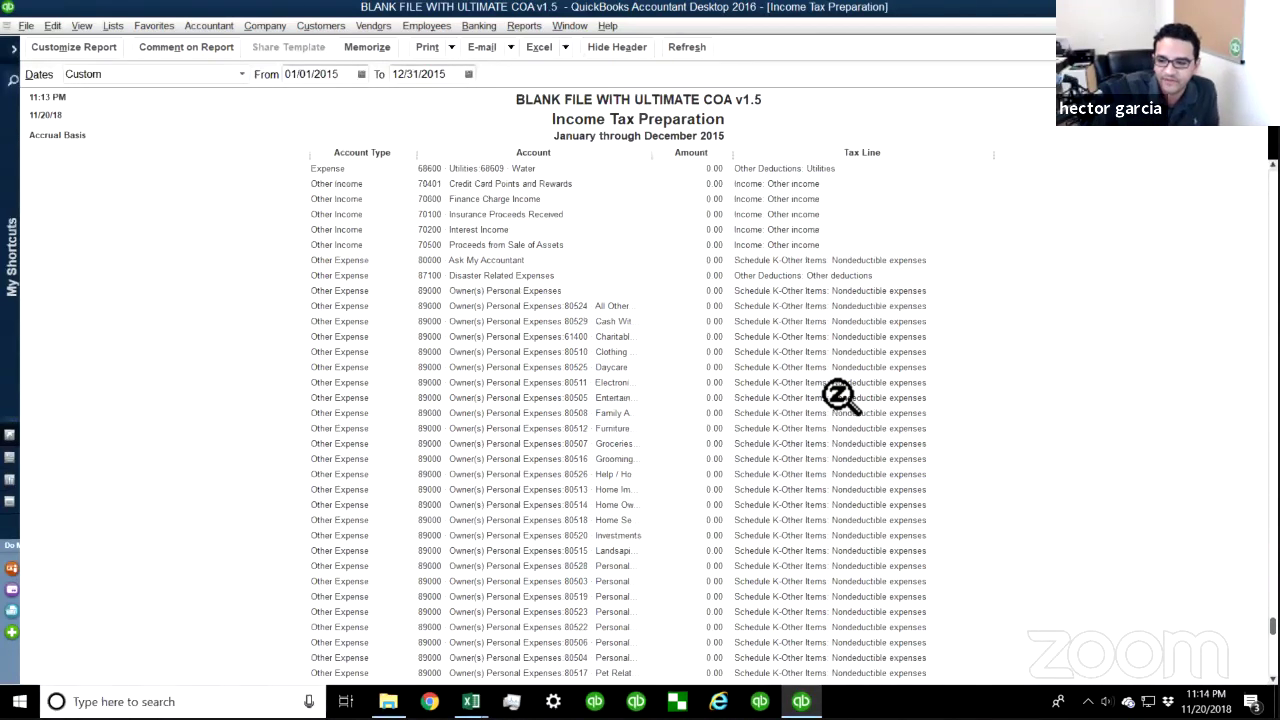
scroll(840, 396, "down", 3)
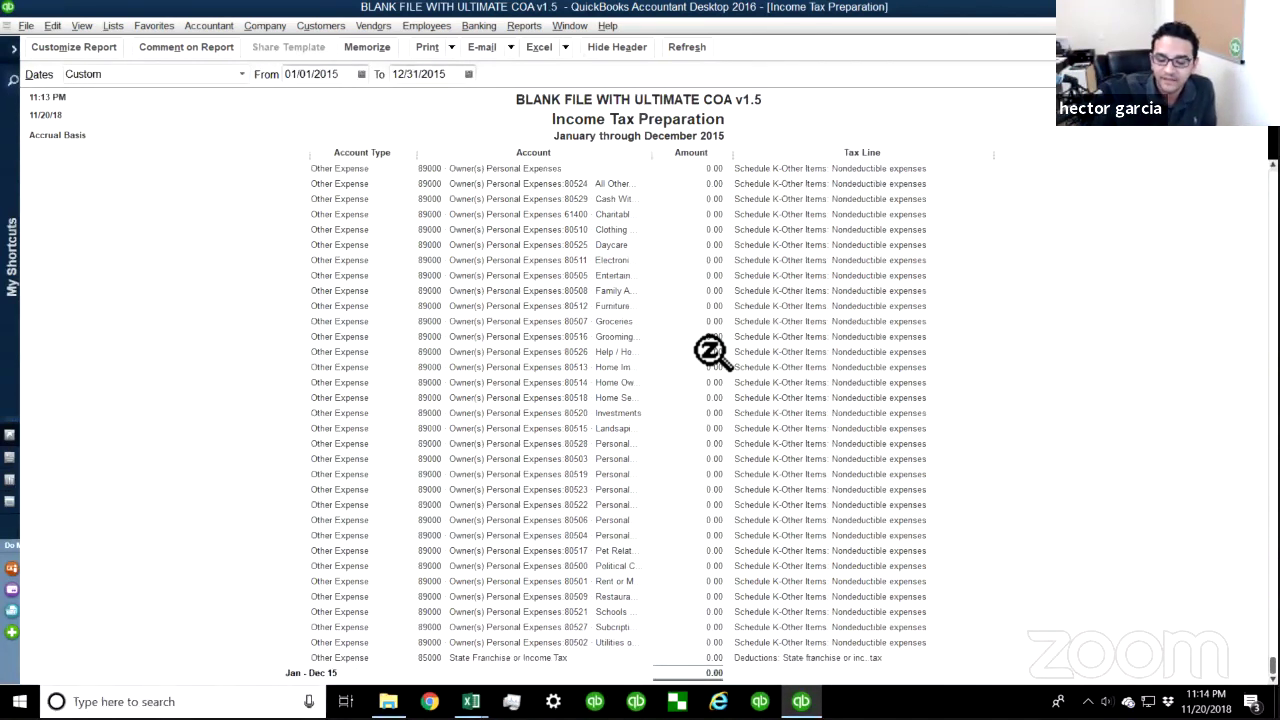
scroll(713, 352, "up", 2)
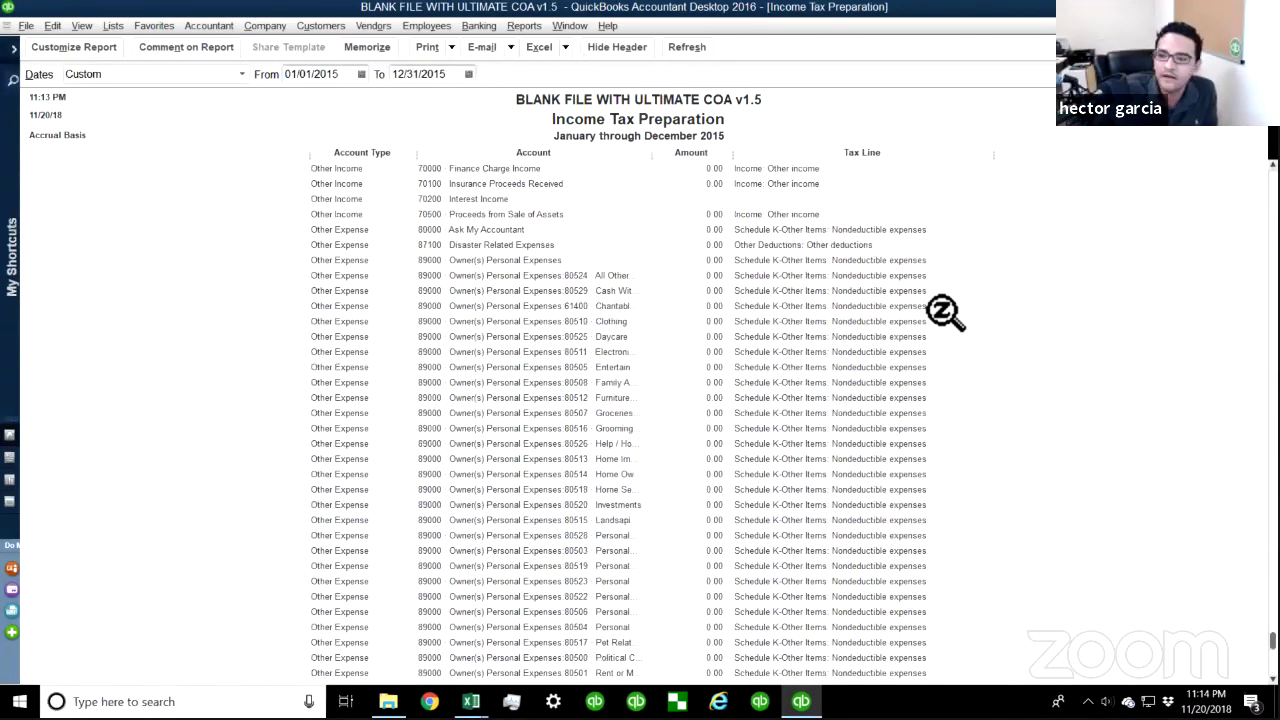
scroll(945, 314, "up", 5)
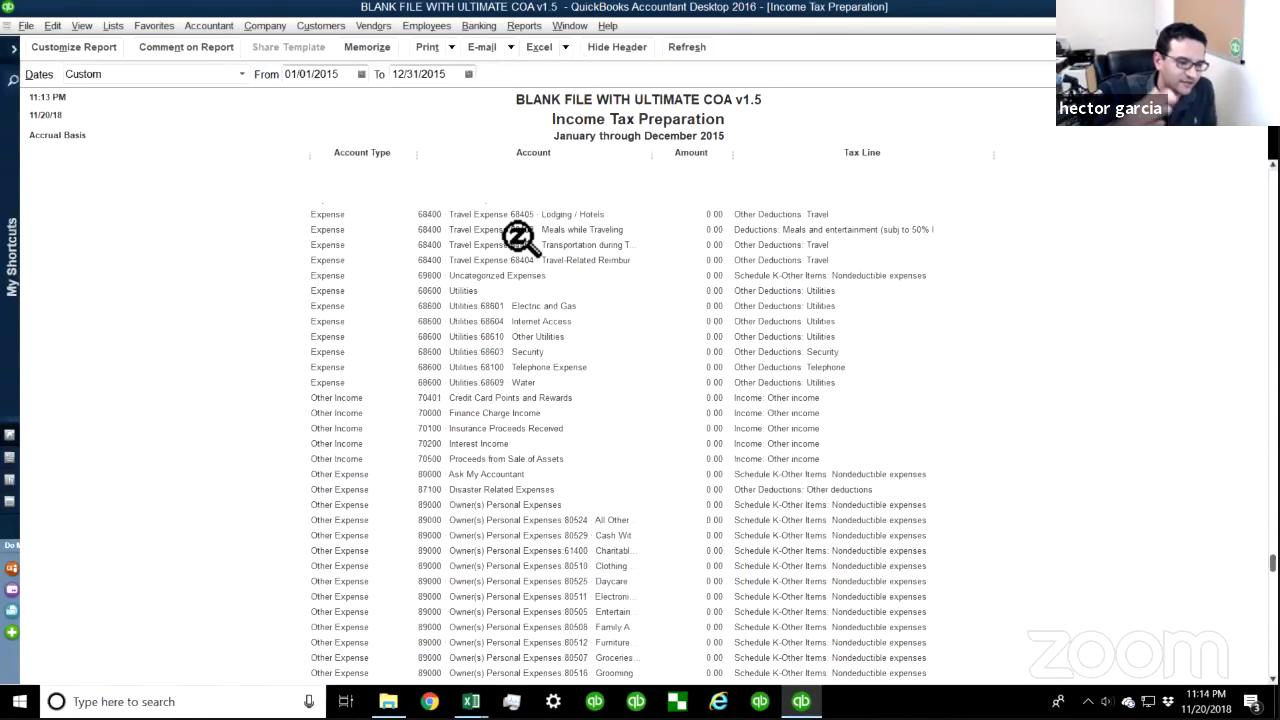
scroll(600, 240, "up", 3)
scroll(566, 134, "up", 3)
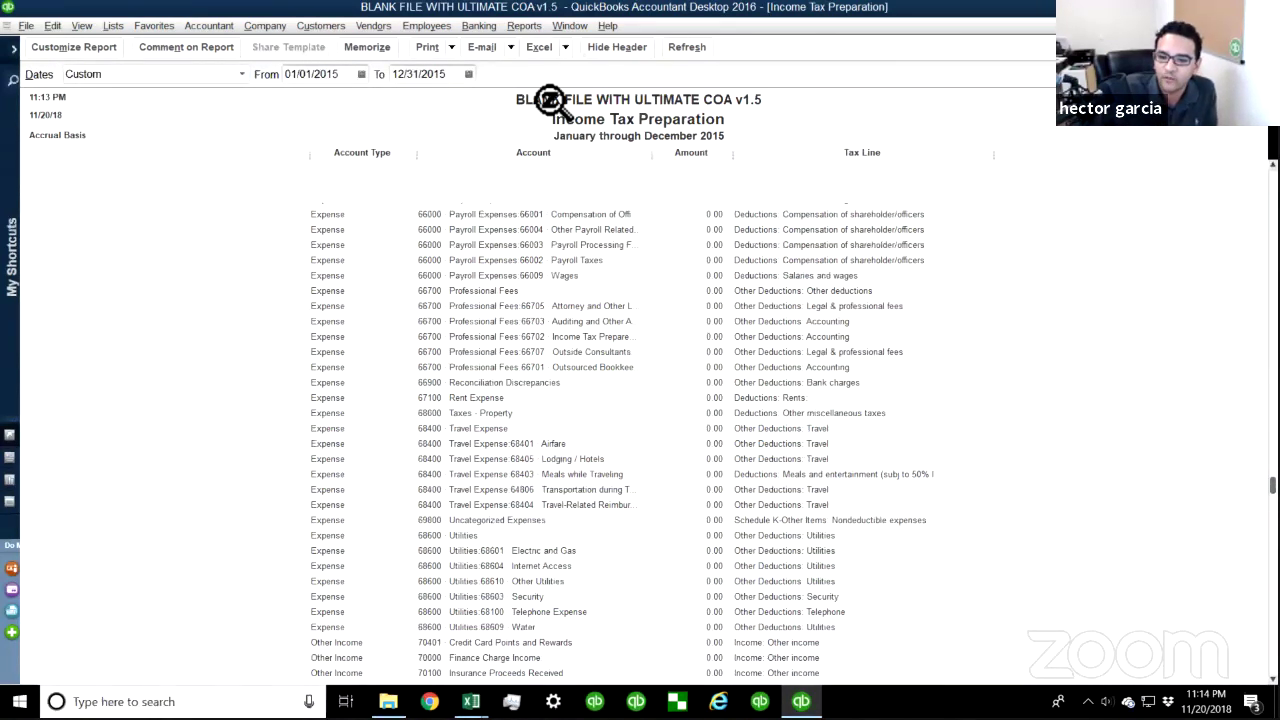
scroll(550, 100, "up", 5)
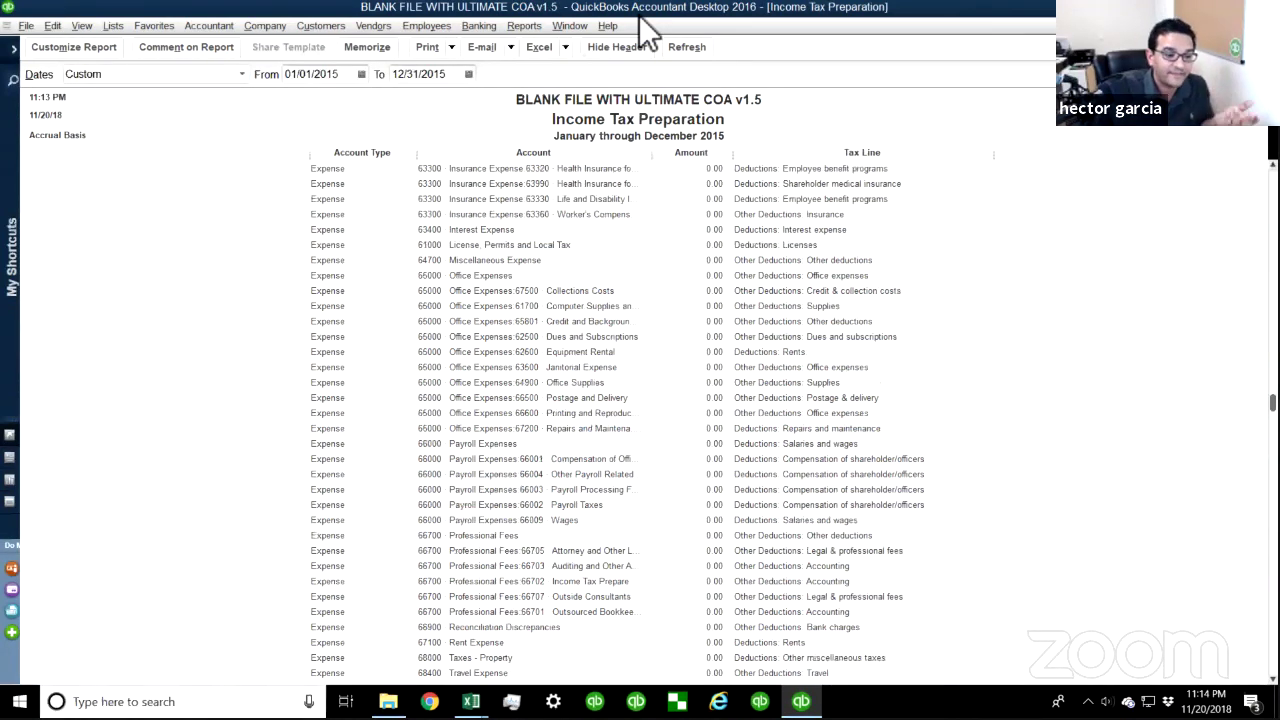
- Open the Income Tax Summary report from the accountant and tax reports
left_click(524, 26)
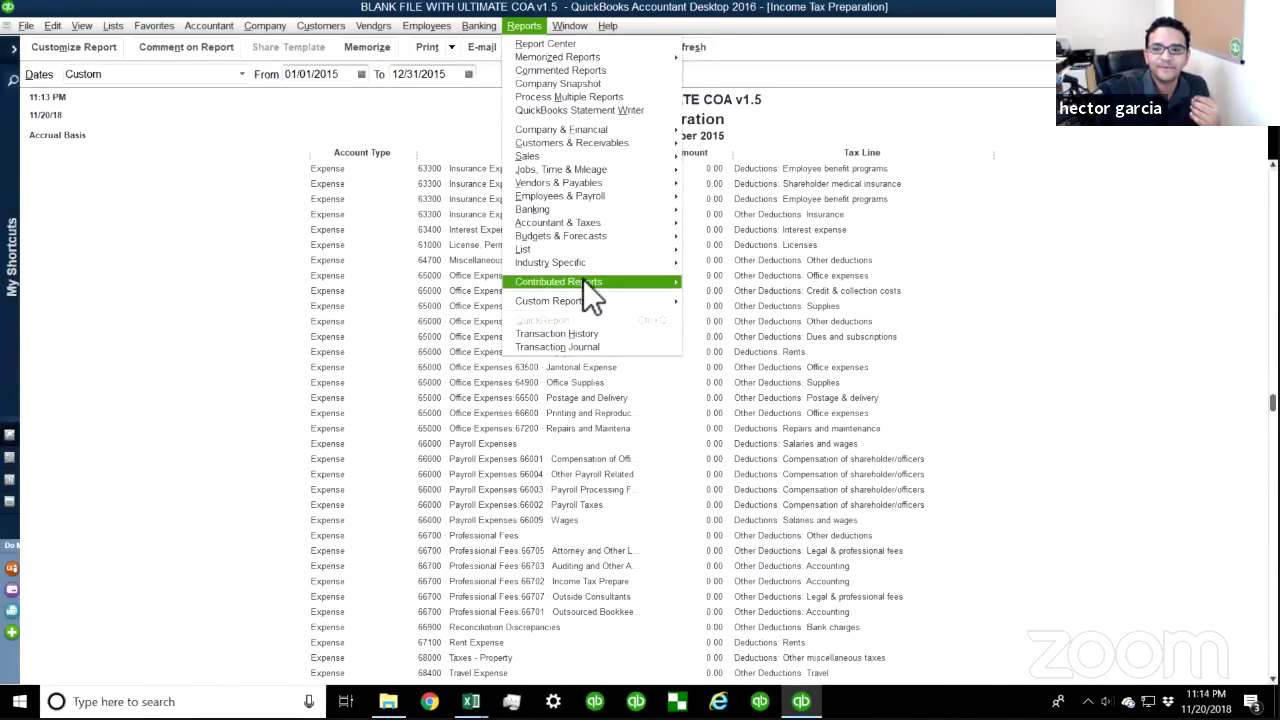
mouse_move(584, 281)
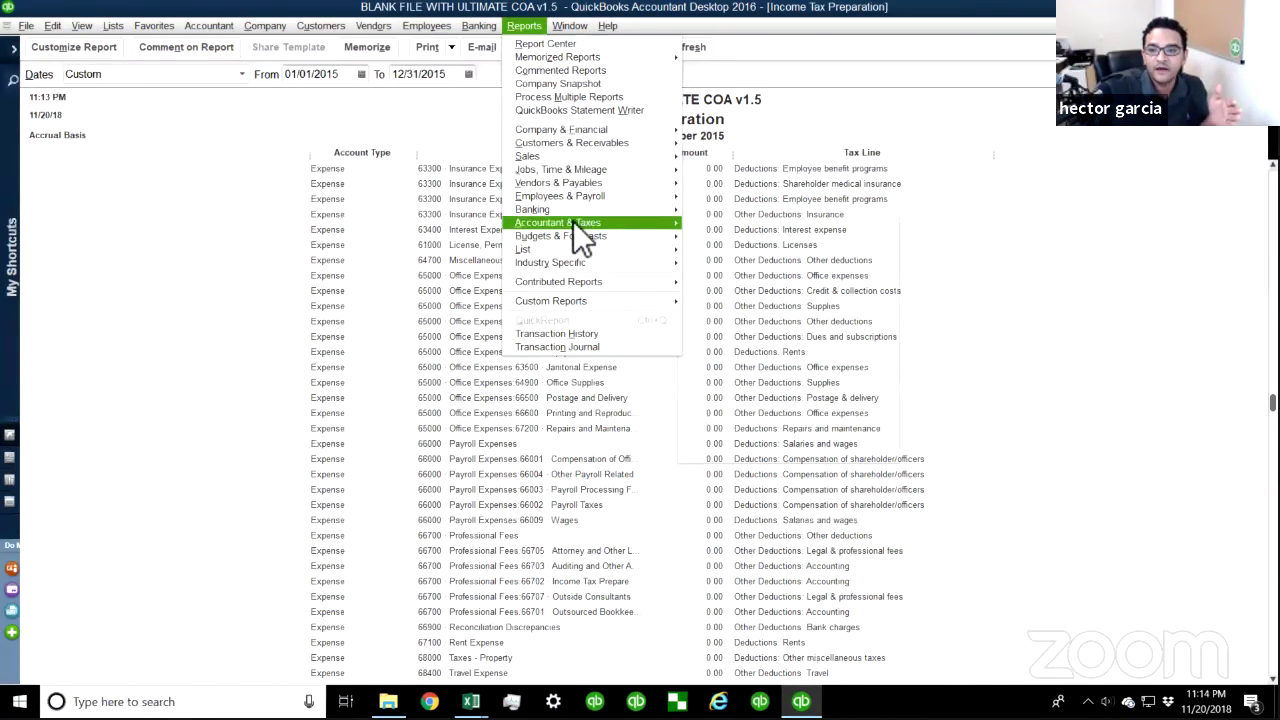
mouse_move(573, 221)
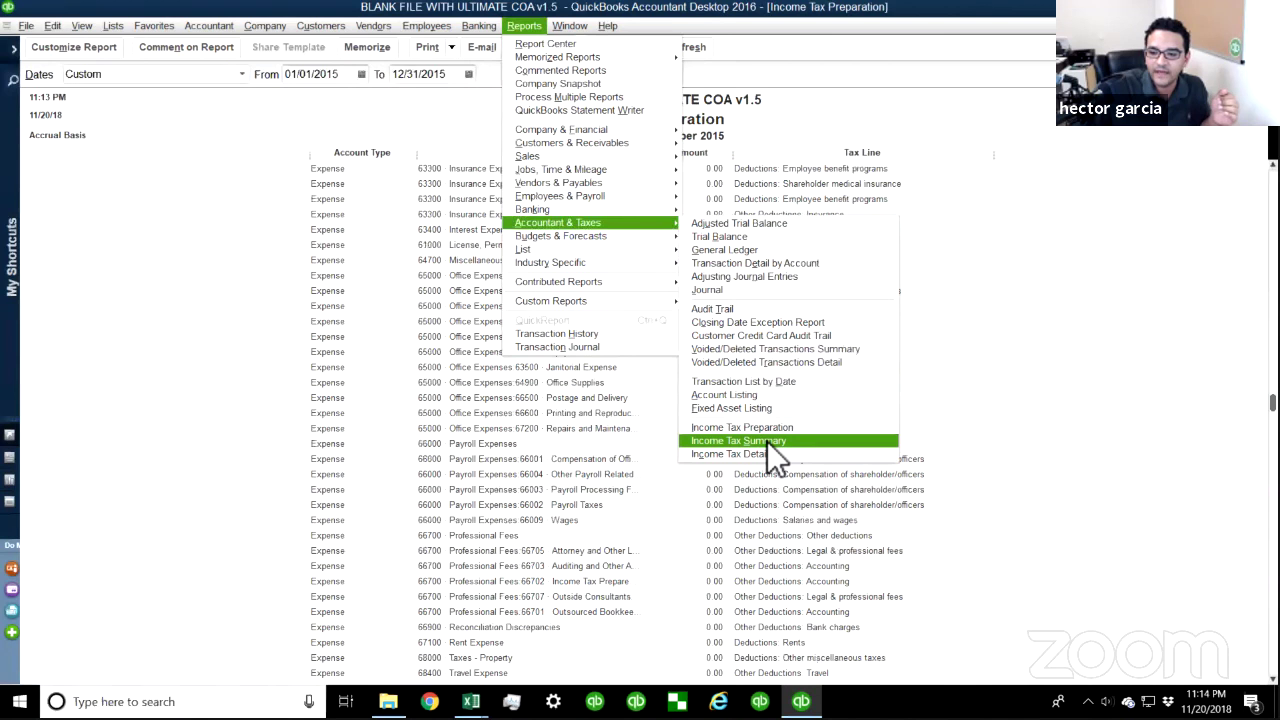
left_click(767, 441)
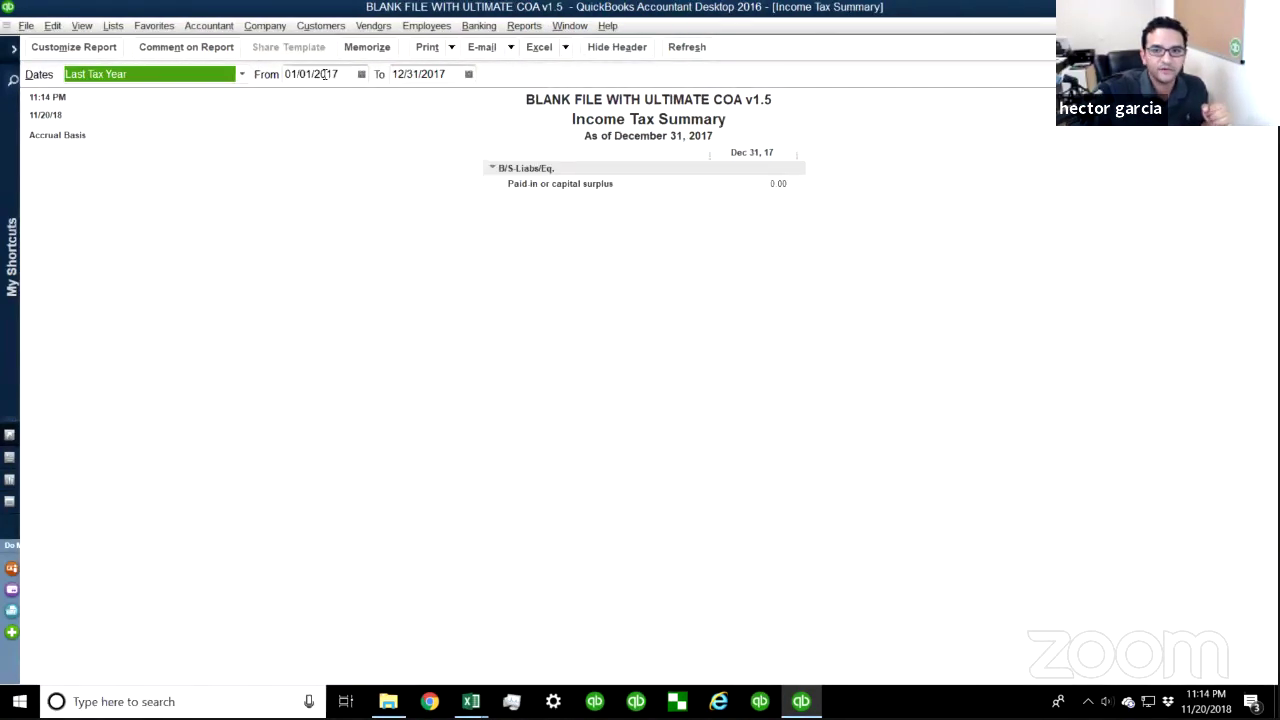
- Set the Income Tax Summary report's date range from 01/01/2015 to 12/31/2015 and refresh it
left_click(324, 74)
key("y")
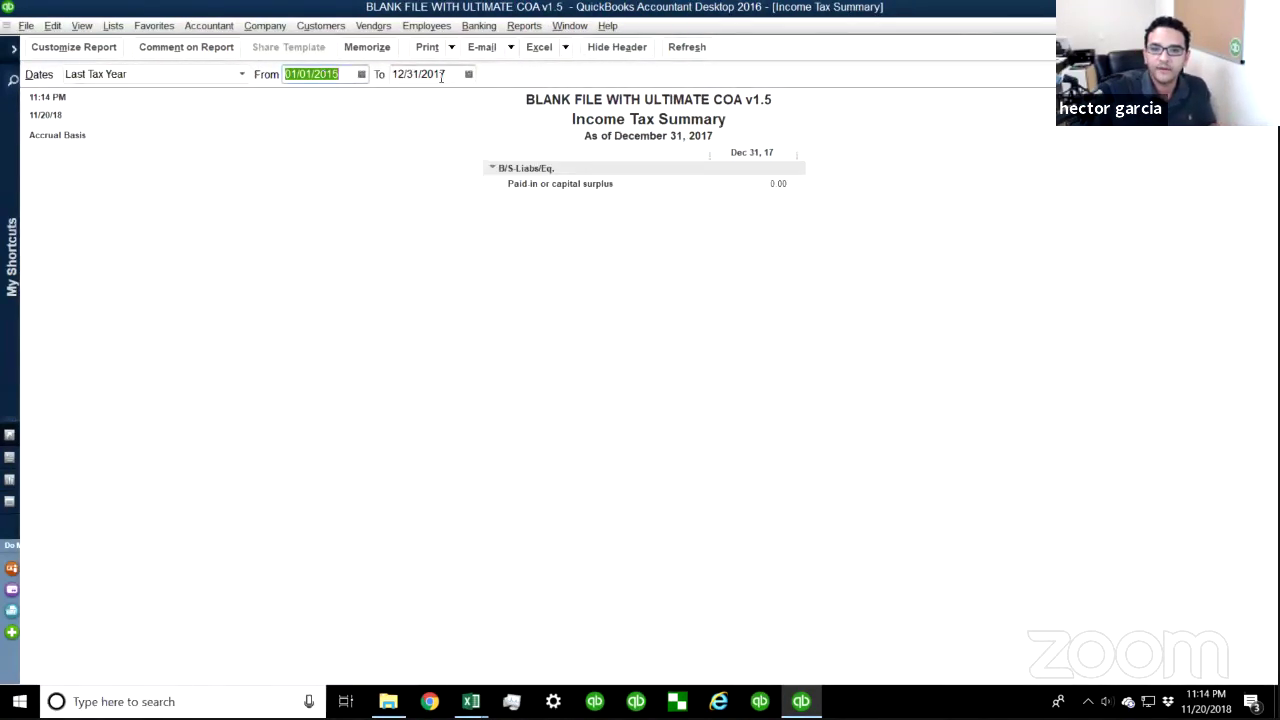
left_click(441, 74)
key("y")
key("y")
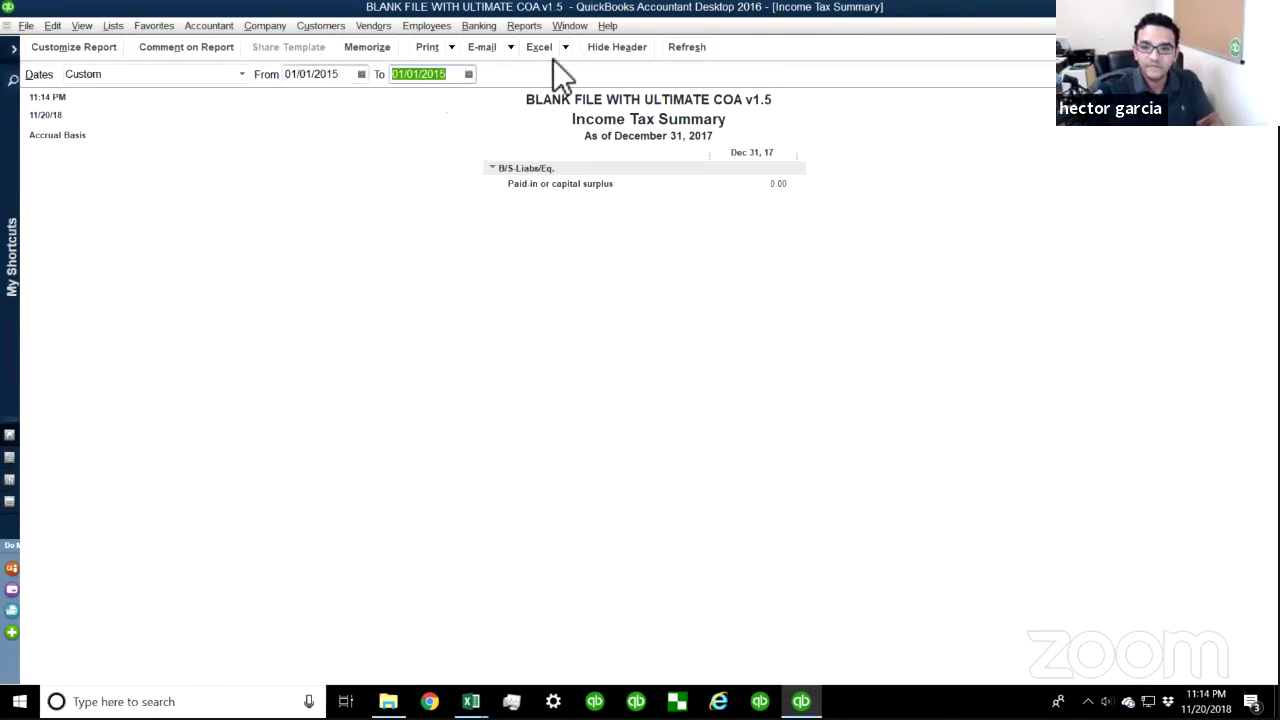
key("r")
left_click(667, 49)
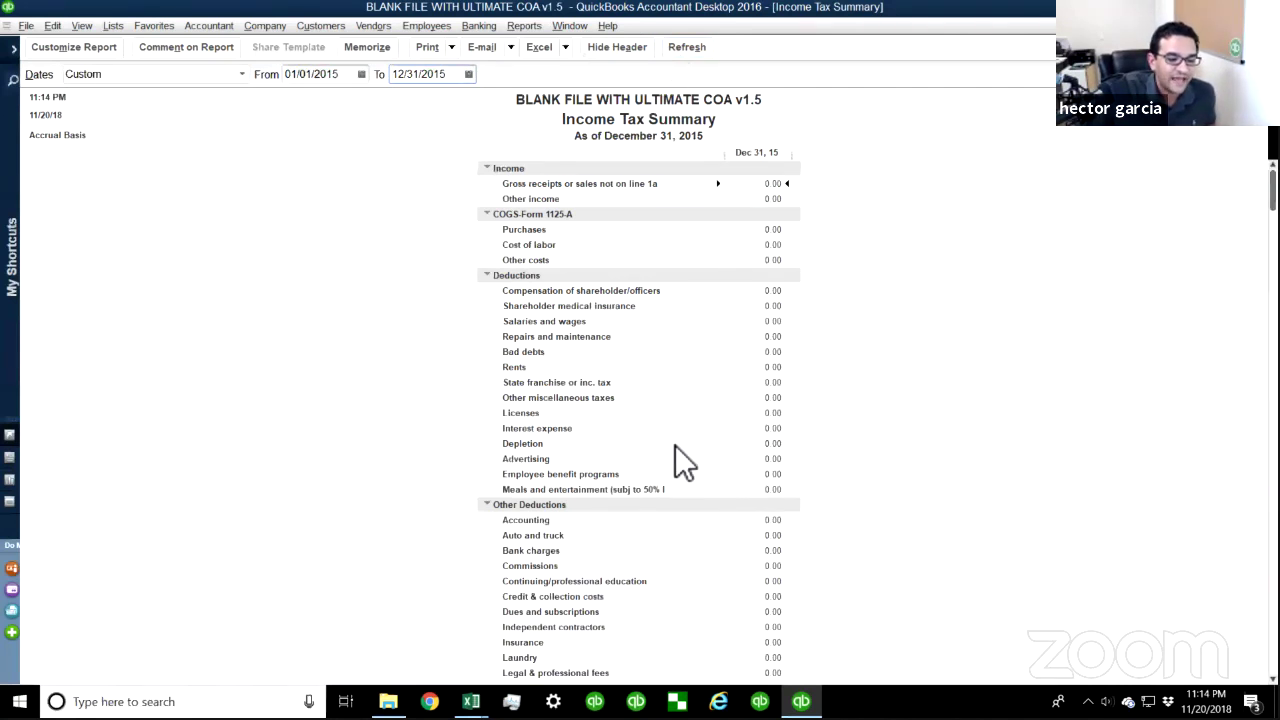
- Look through the Income Tax Summary's tax lines, from Income and Deductions to Other Deductions and Schedule K items
scroll(660, 462, "down", 1)
scroll(660, 462, "up", 1)
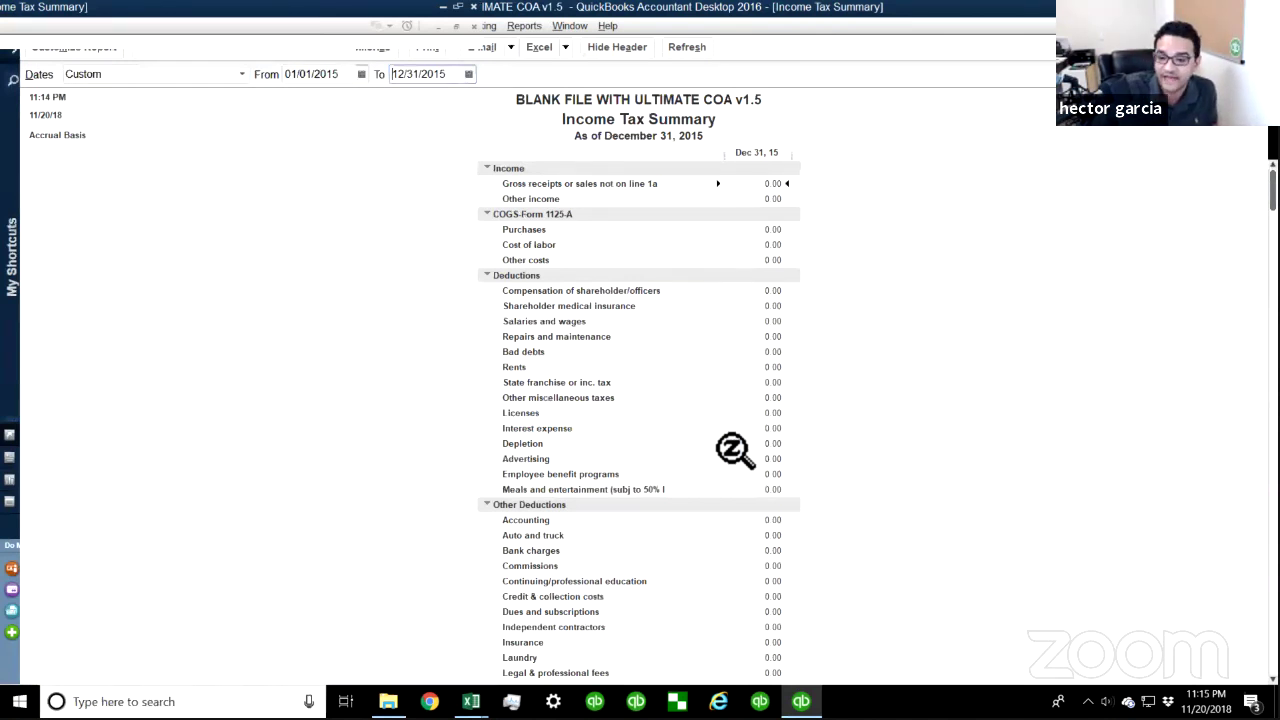
scroll(725, 462, "down", 1)
scroll(720, 460, "down", 3)
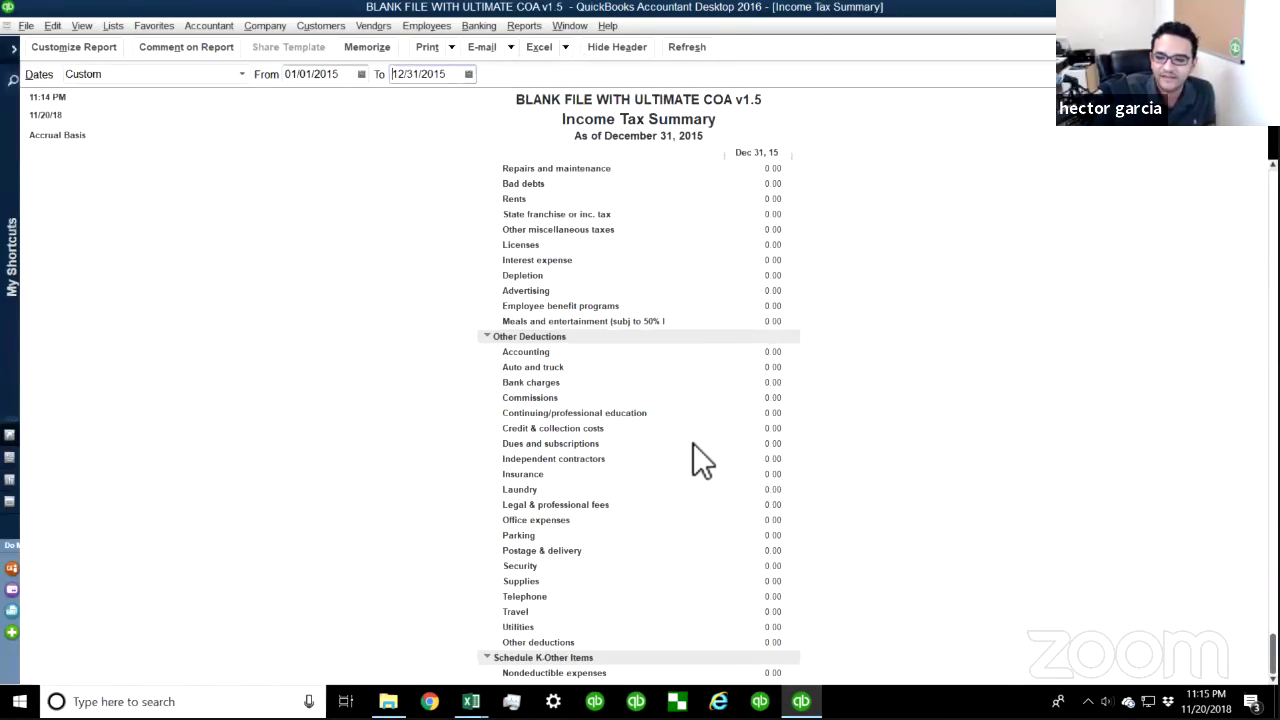
scroll(693, 443, "up", 4)
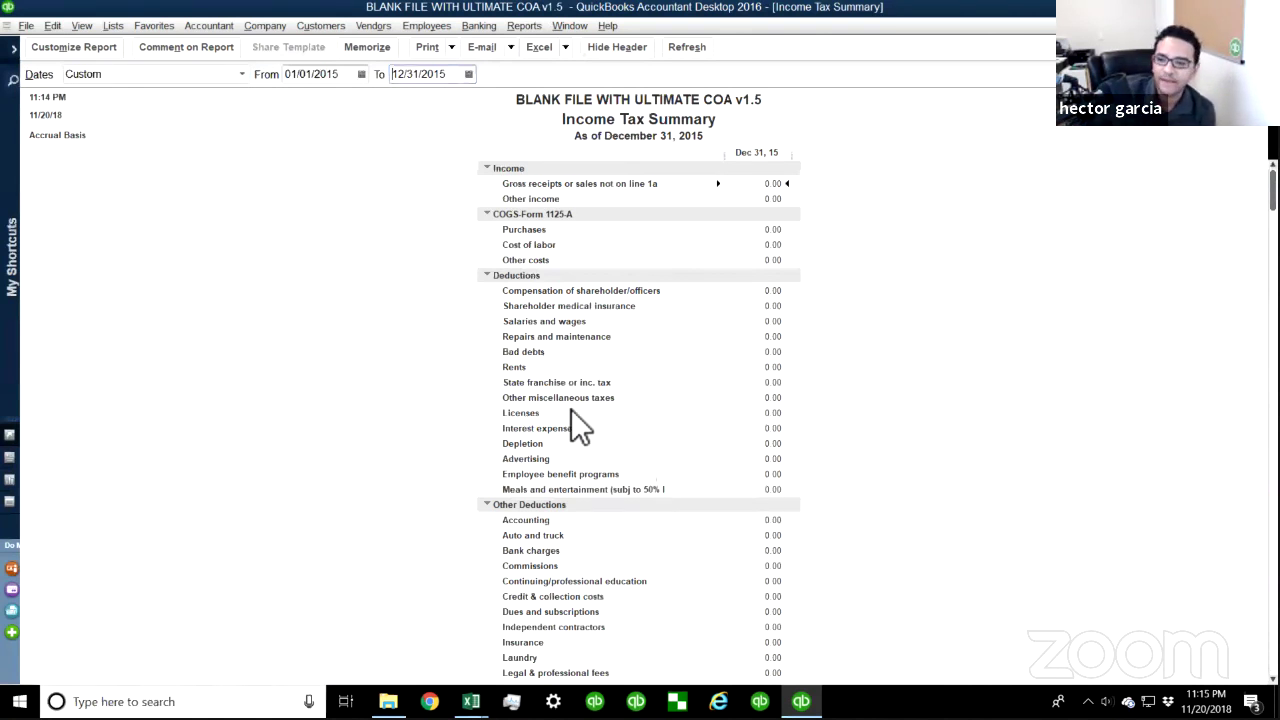
scroll(667, 410, "down", 3)
scroll(672, 425, "down", 1)
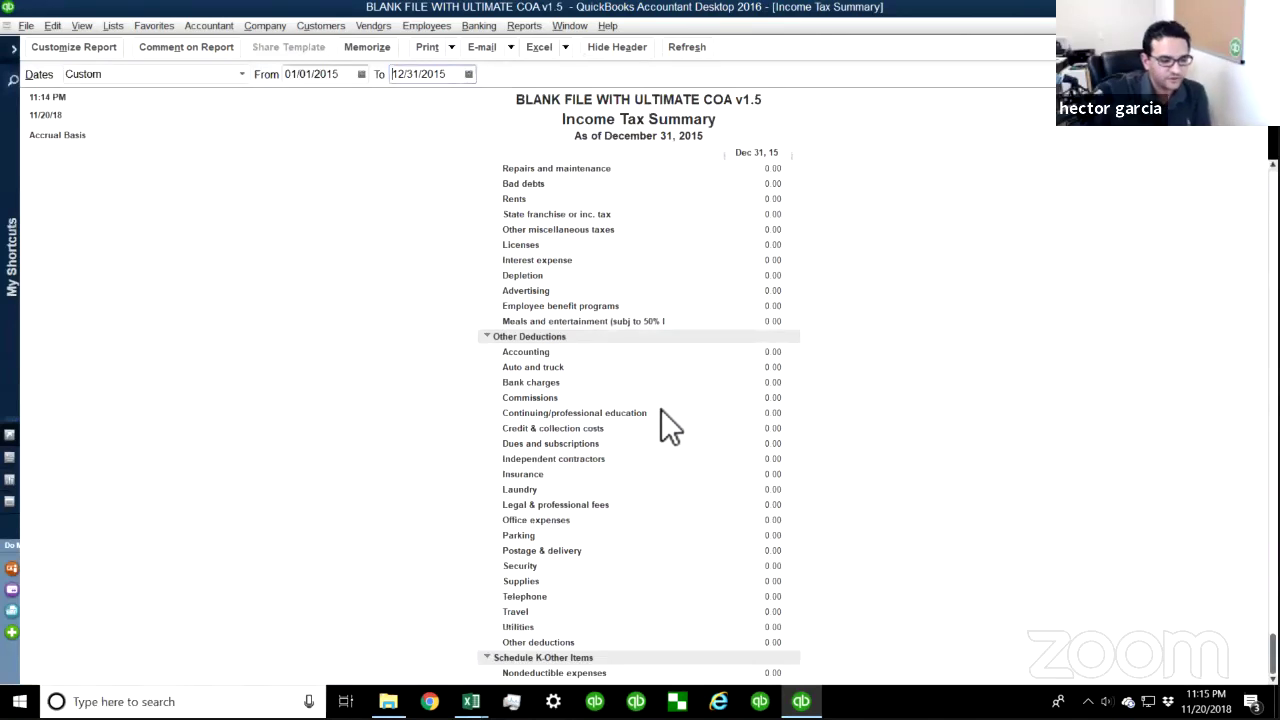
- Return to the Income Tax Preparation report and close it
key("ctrl+Tab")
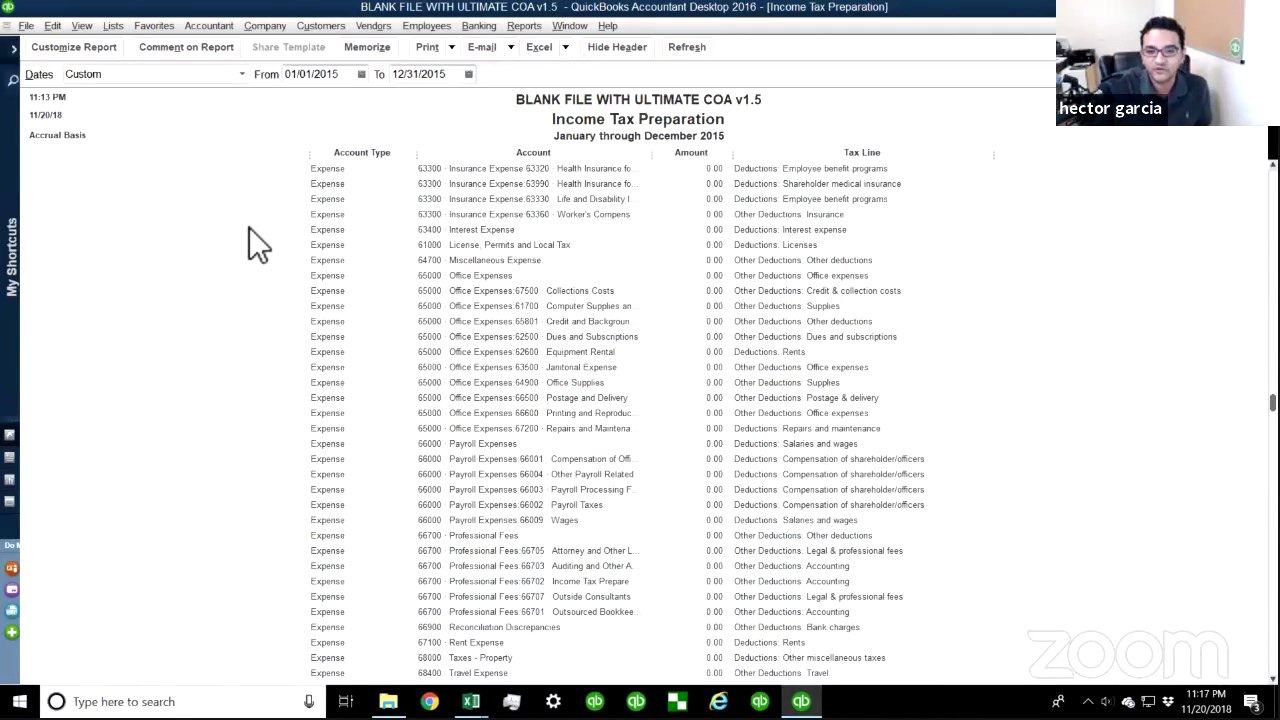
key("Escape")
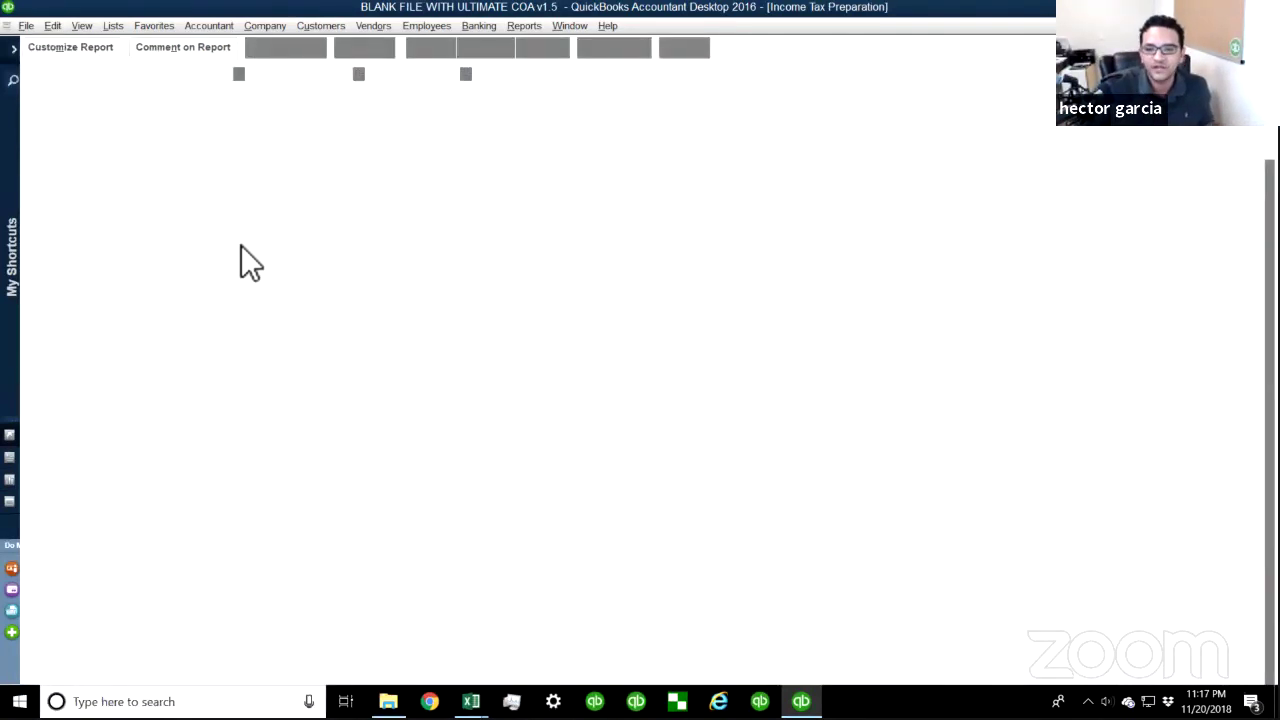